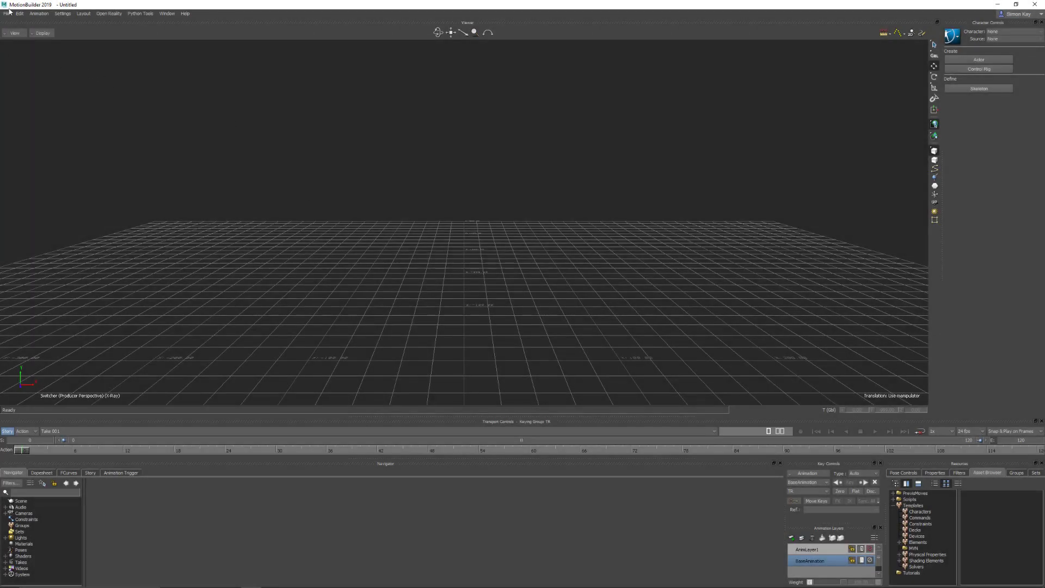
Merge the nigel_characterized_v004 character file into the scene, importing Take 001
left_click(10, 11)
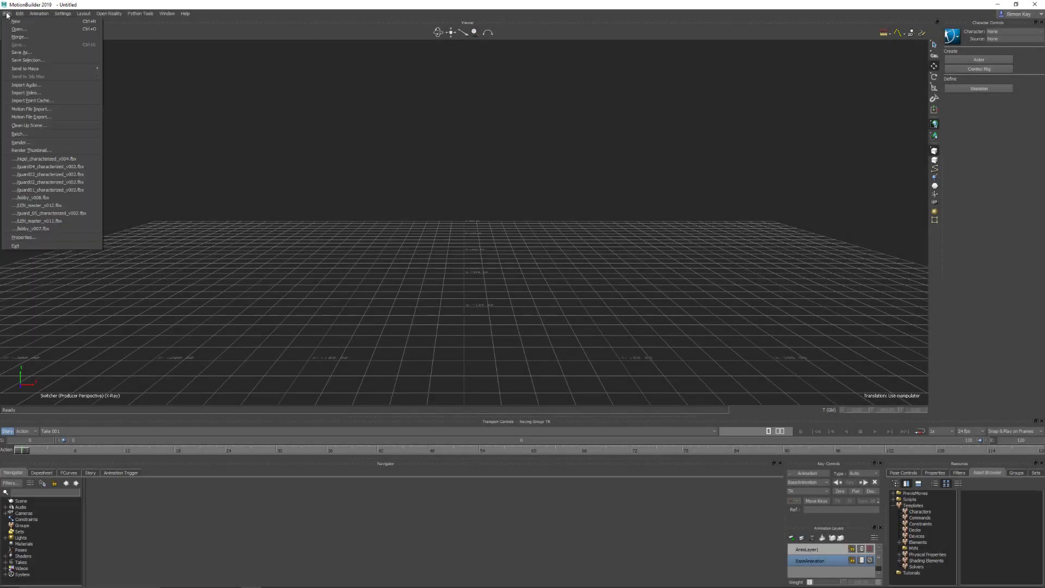
left_click(19, 32)
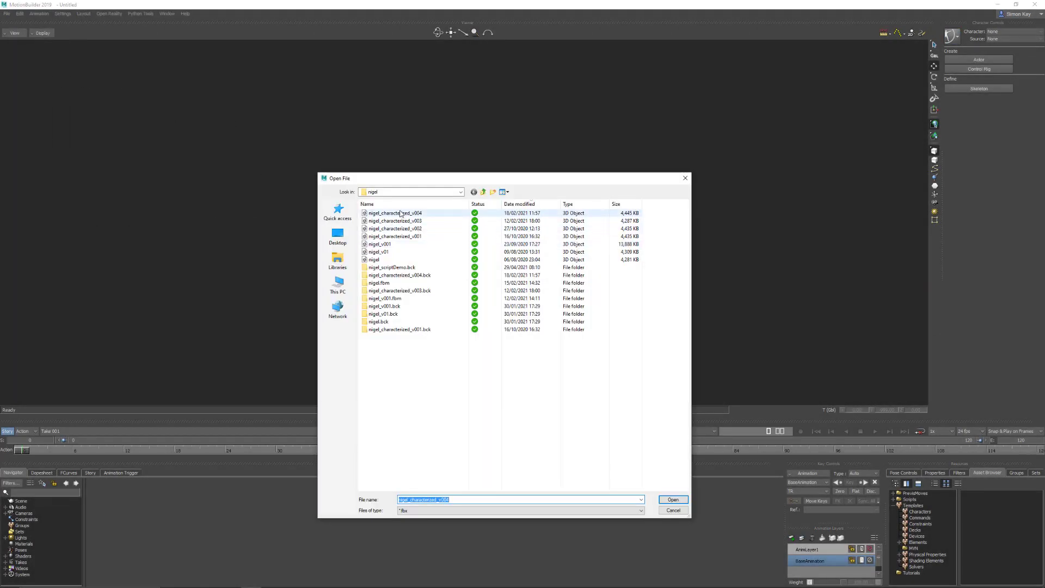
double_click(402, 214)
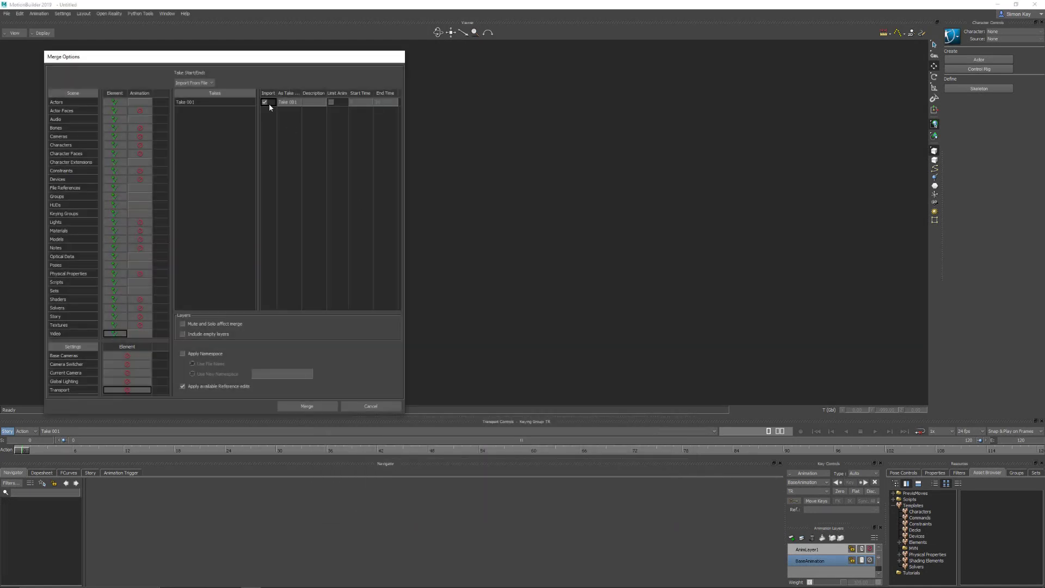
left_click(306, 406)
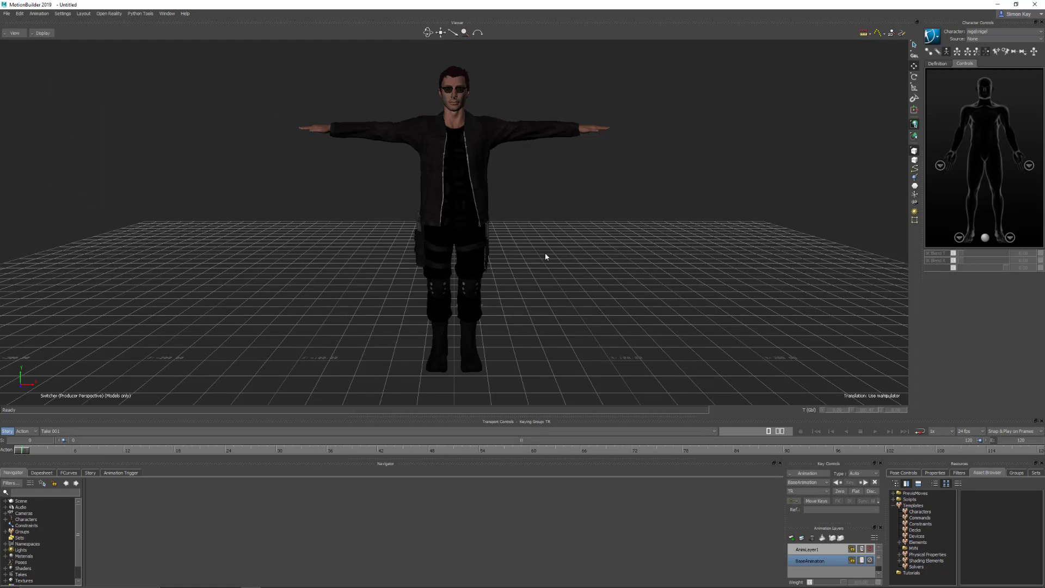
Display the scene in X-Ray mode and park the character below the floor by setting the hips' Y translation to -999
key("ctrl+a")
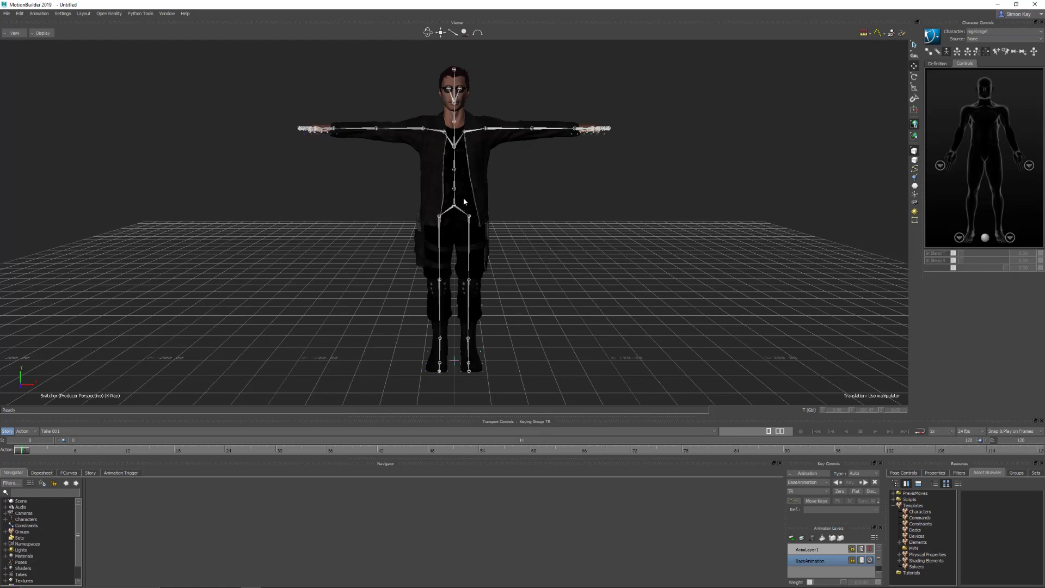
left_click(456, 205)
left_click(864, 409)
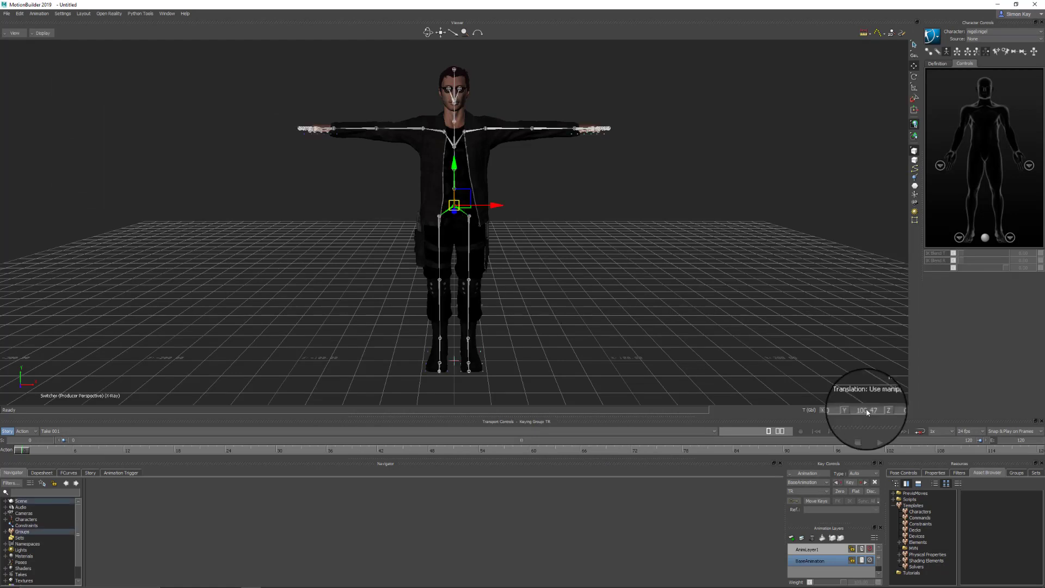
type("-999")
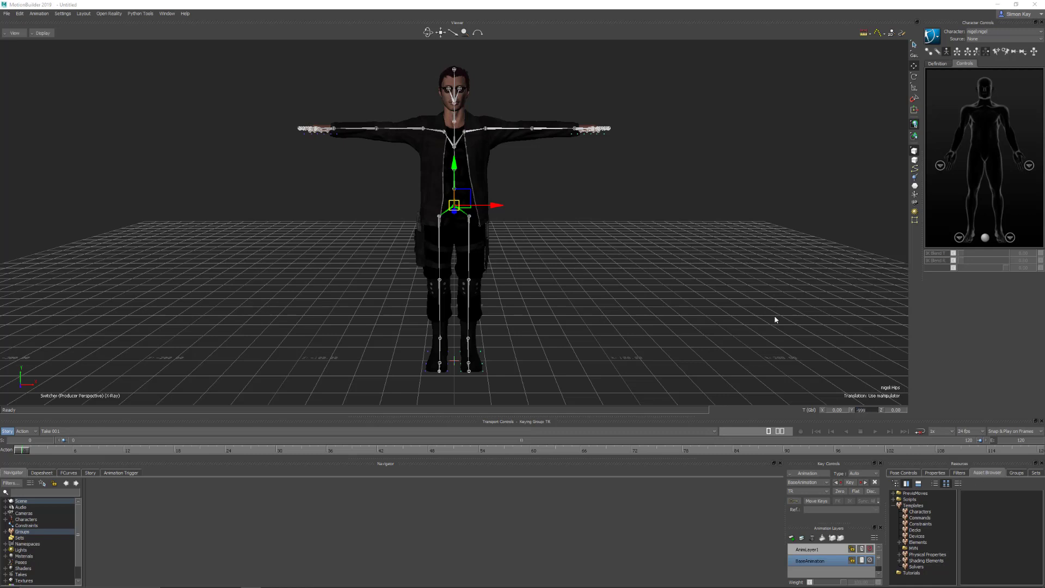
key("Return")
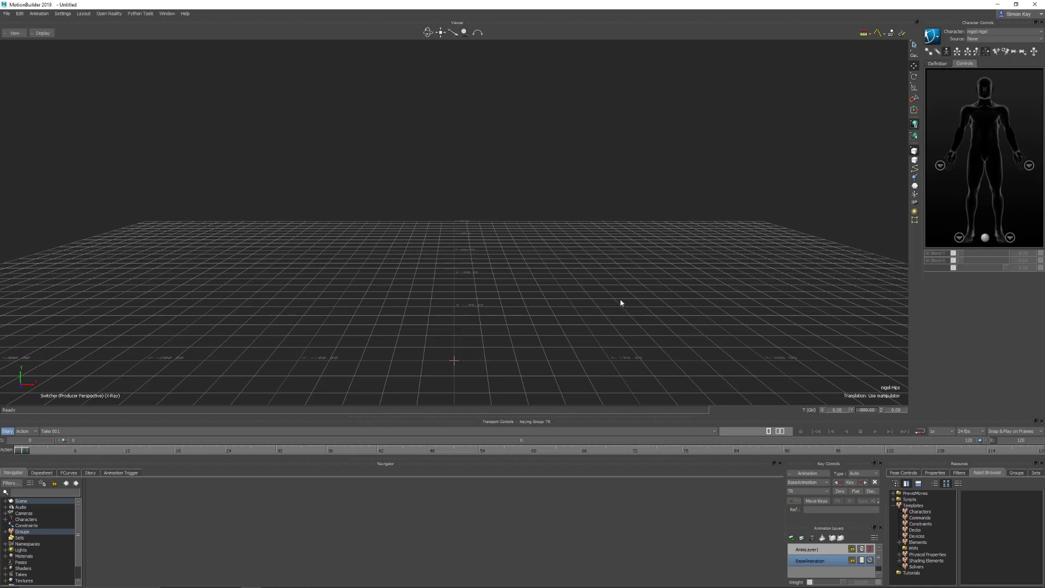
left_click_drag(562, 330, 583, 12, "ctrl+shift")
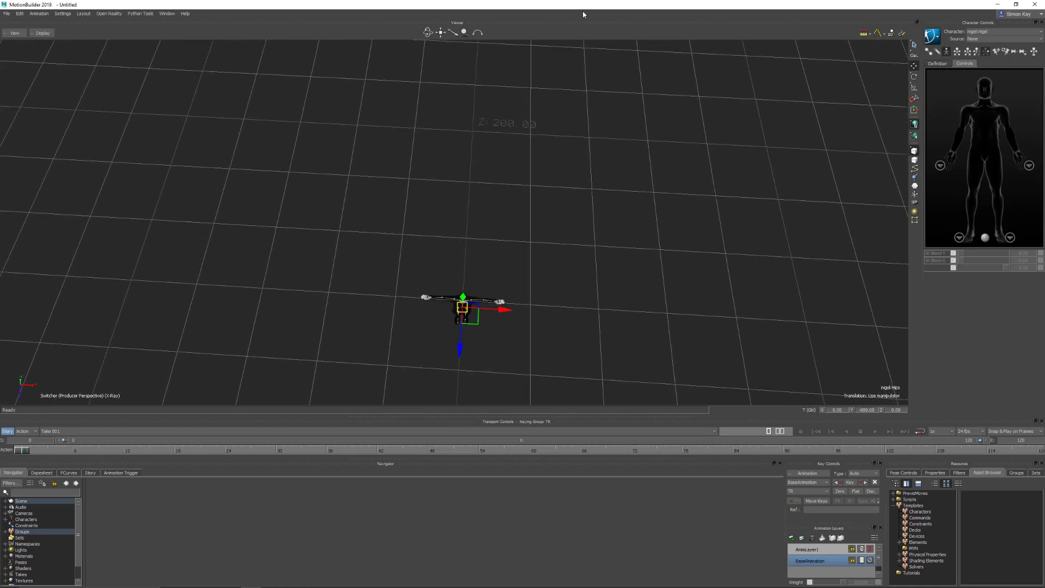
scroll(579, 201, "down", 10)
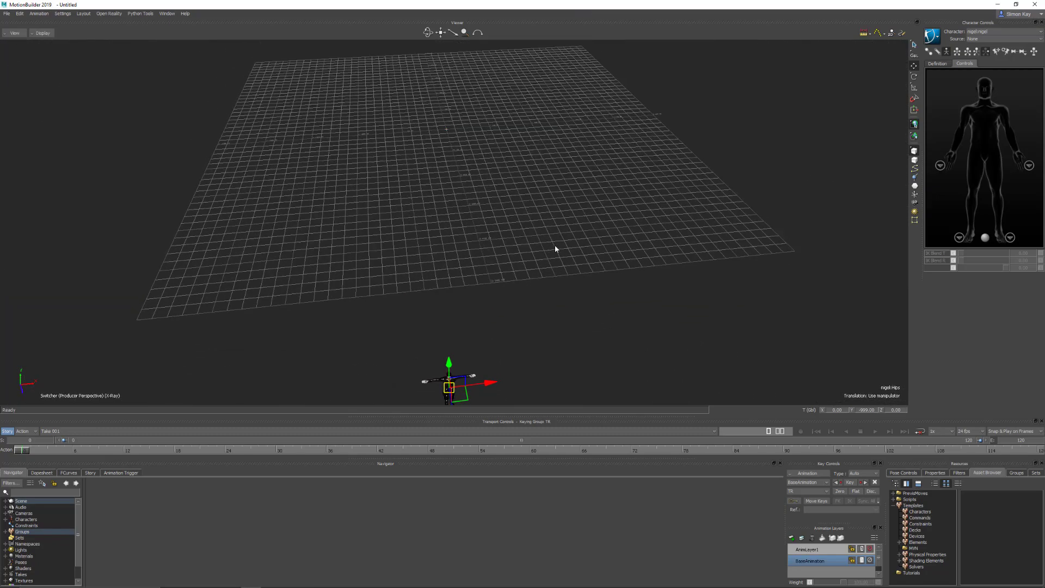
left_click_drag(457, 180, 511, 201, "ctrl+shift")
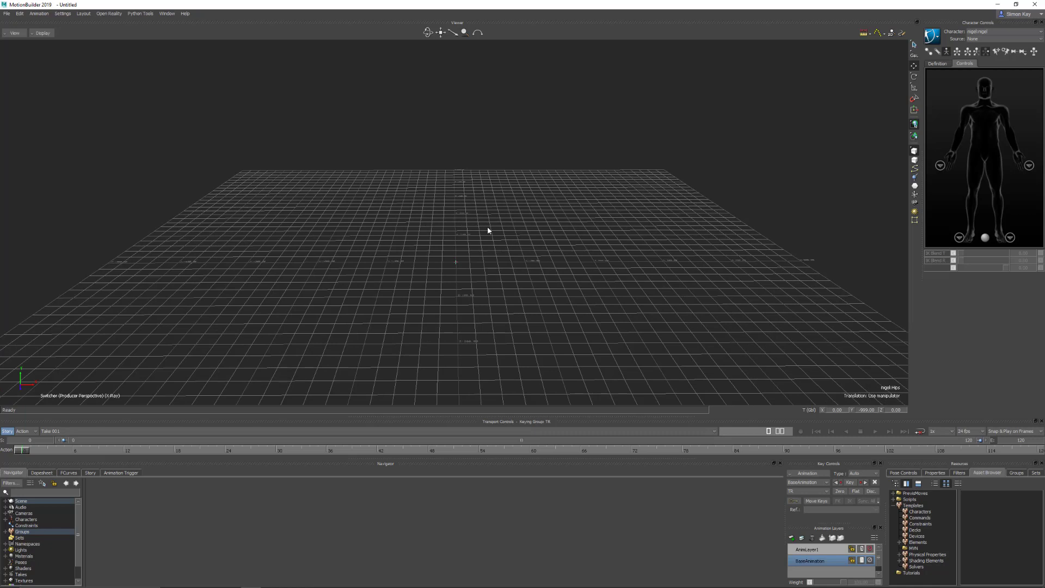
Add a Character Animation Track to the Story and assign the nigel character to it
left_click(90, 473)
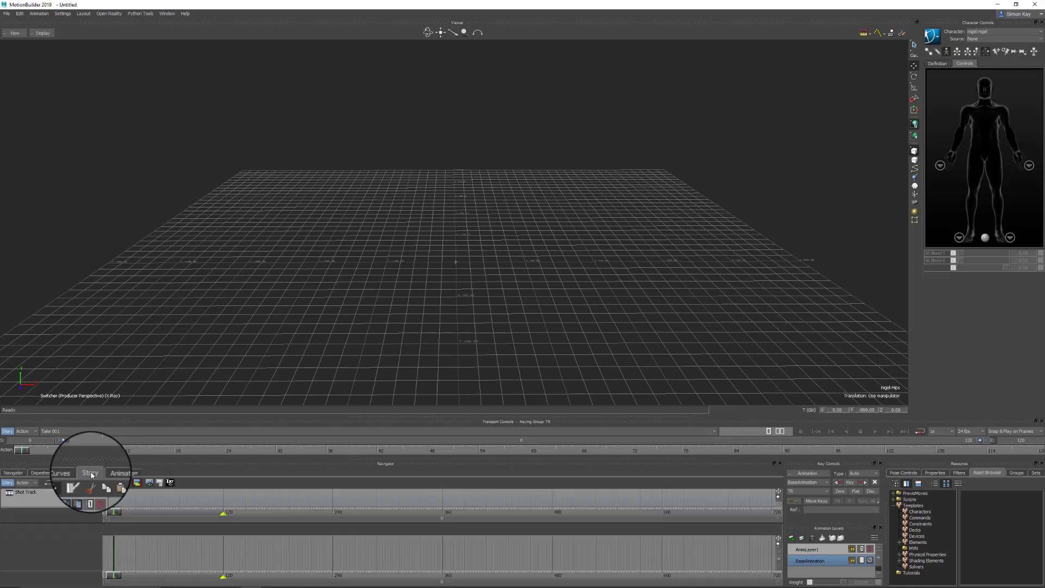
right_click(34, 541)
mouse_move(81, 362)
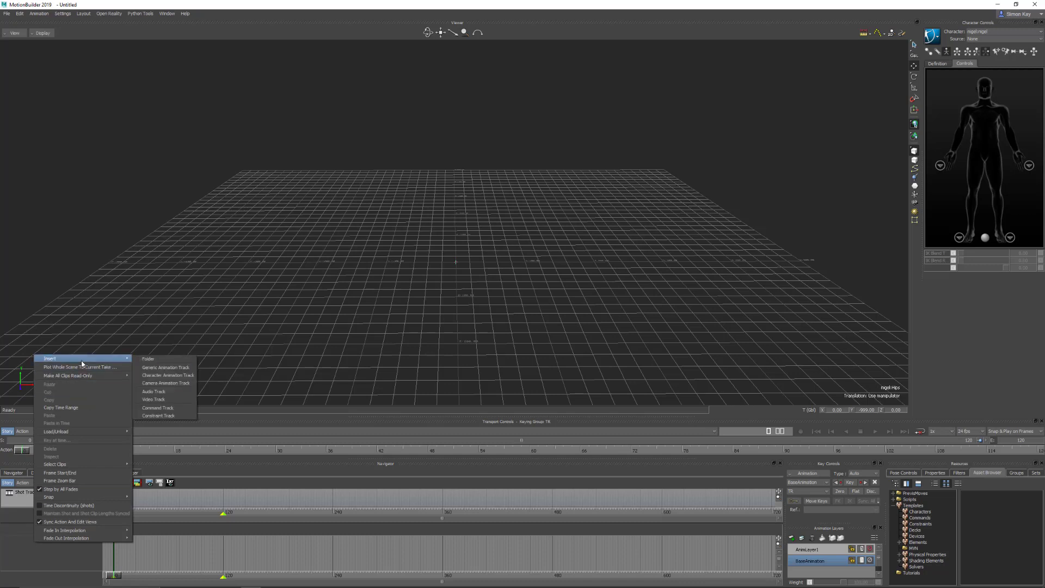
left_click(171, 375)
left_click(68, 550)
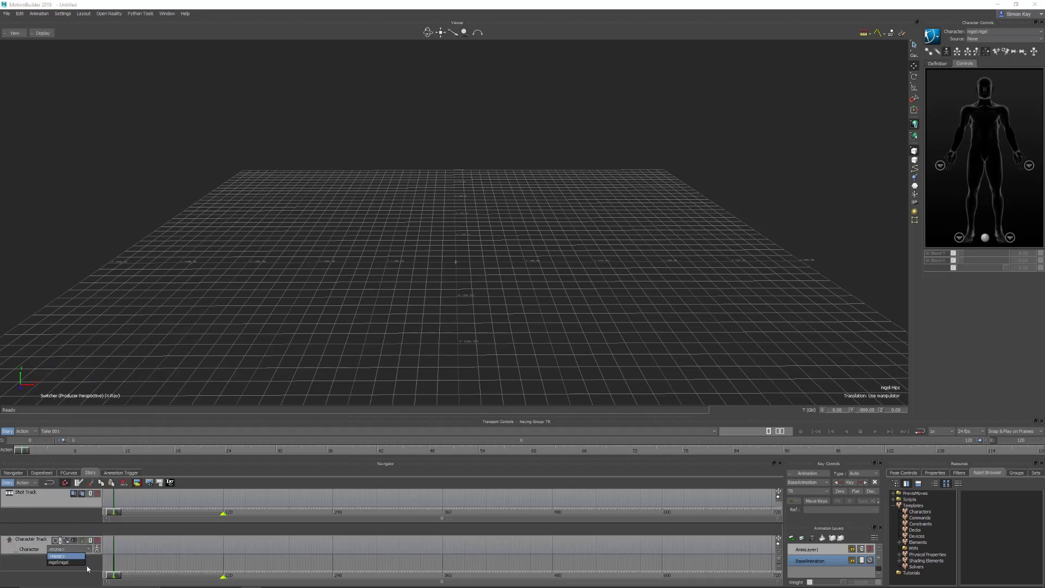
left_click(60, 562)
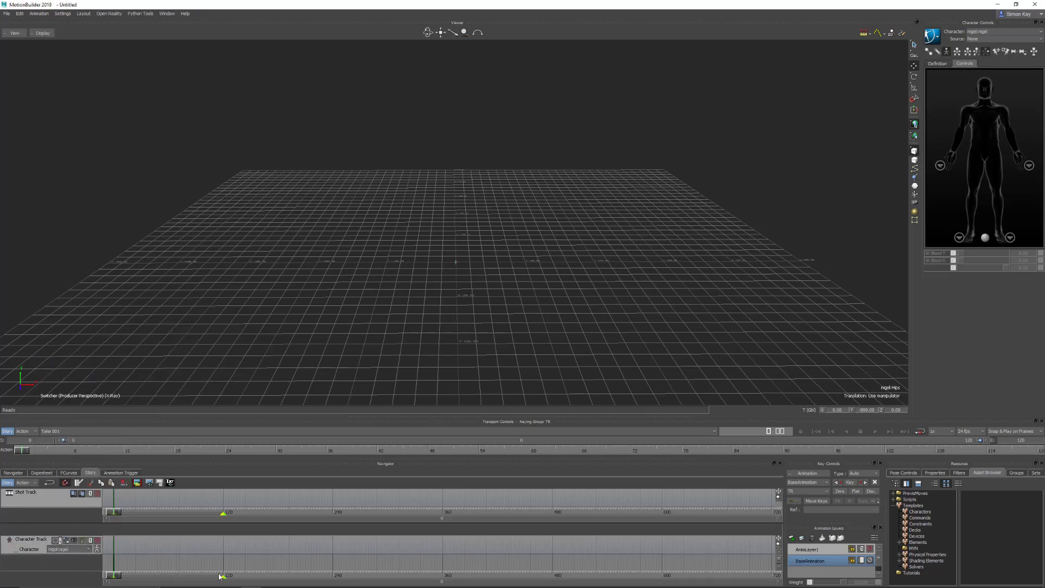
Insert the LEN_001_nigel animation file as a clip at the start of the character track
right_click(114, 547)
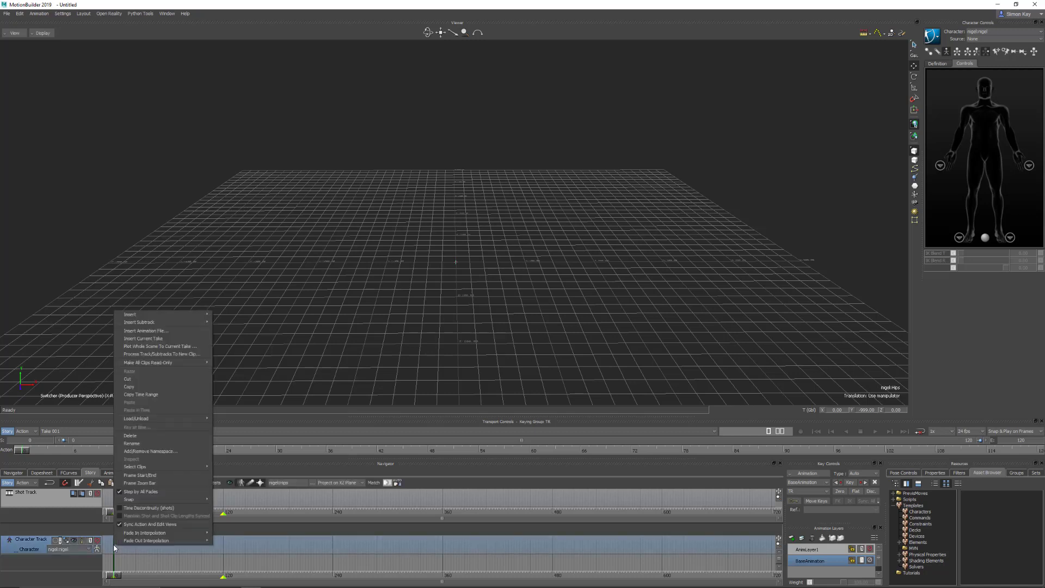
left_click(166, 332)
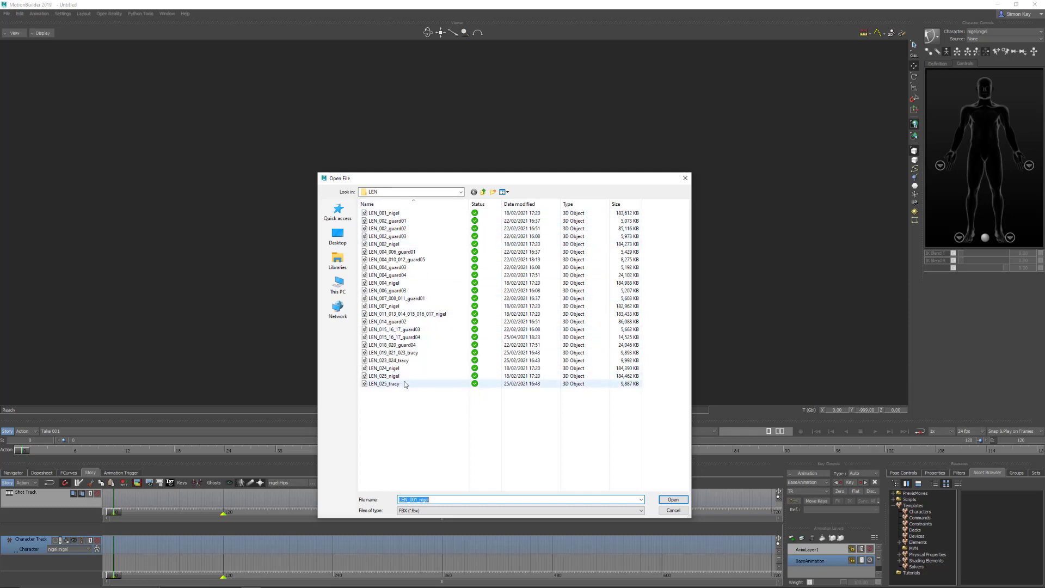
left_click(389, 215)
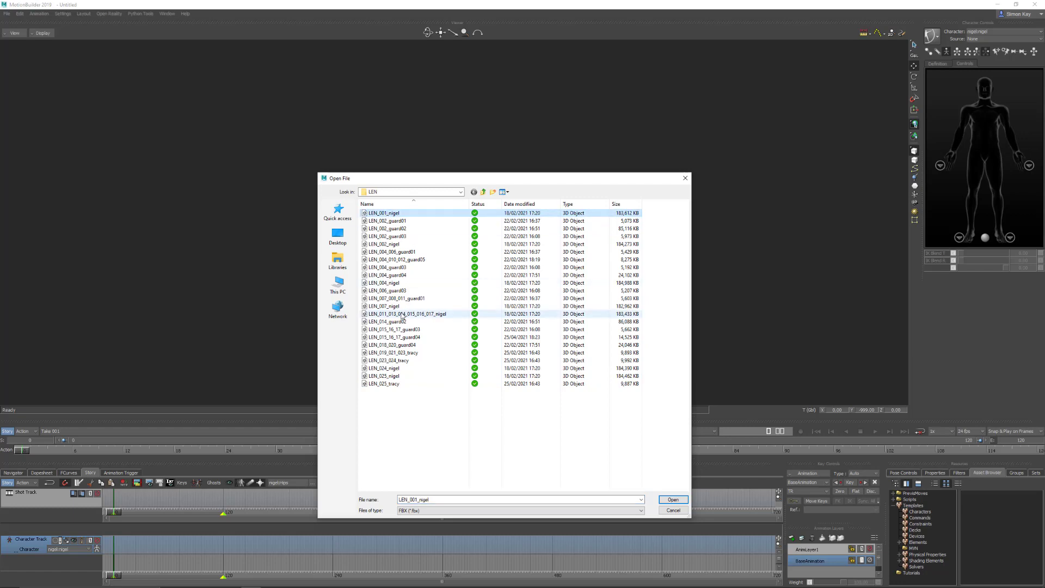
left_click(673, 499)
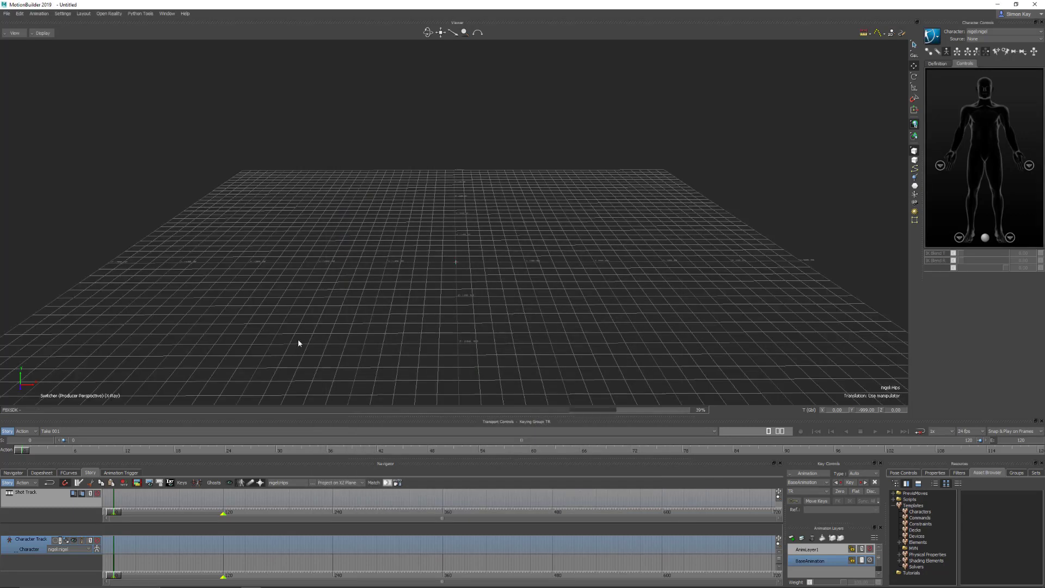
Set the viewer to display models only and scrub through the inserted clip's animation
left_click_drag(427, 308, 480, 214, "ctrl")
key("ctrl+a")
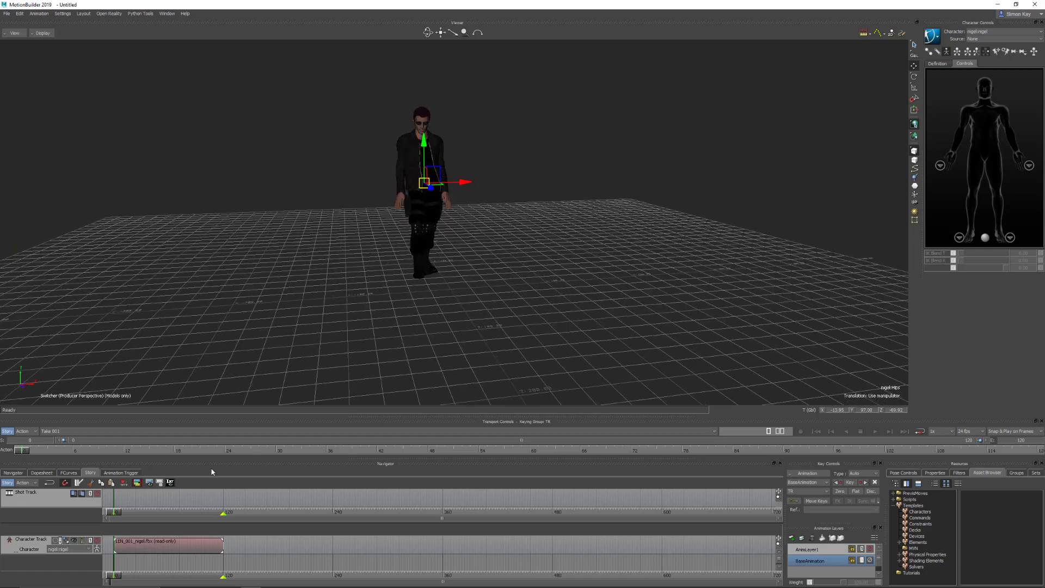
left_click_drag(21, 449, 270, 448)
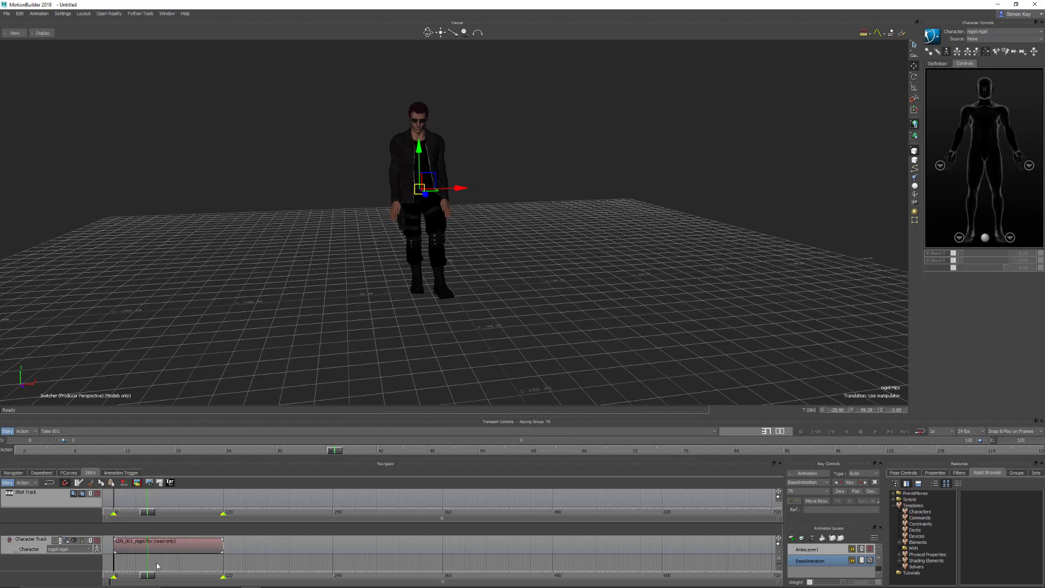
mouse_move(140, 574)
left_mouse_down()
mouse_move(275, 572)
mouse_move(94, 566)
mouse_move(155, 557)
left_mouse_up()
Enable the Passthrough mode on the character track
left_click(34, 547)
left_click(66, 540)
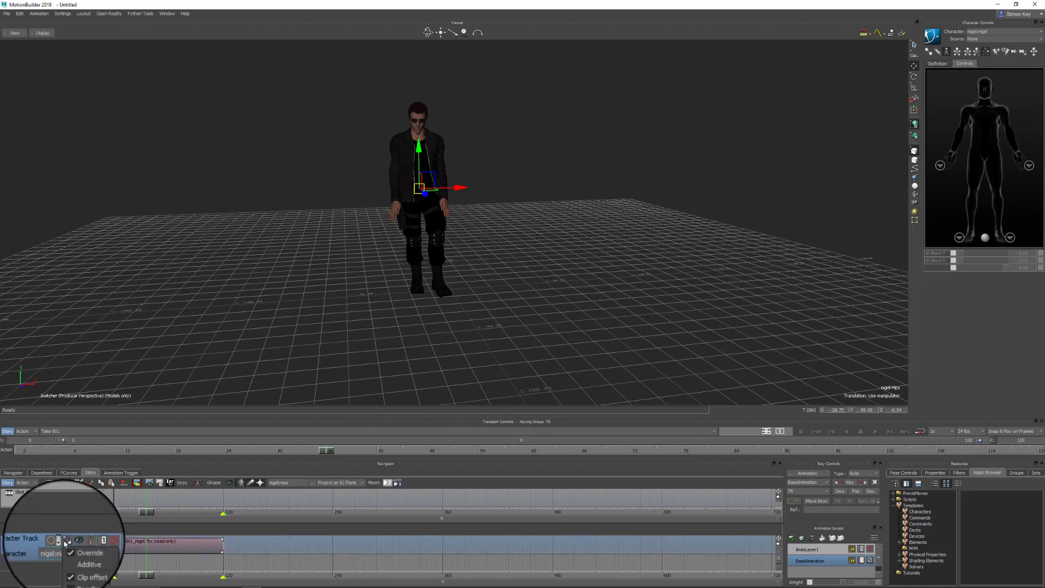
left_click(76, 572)
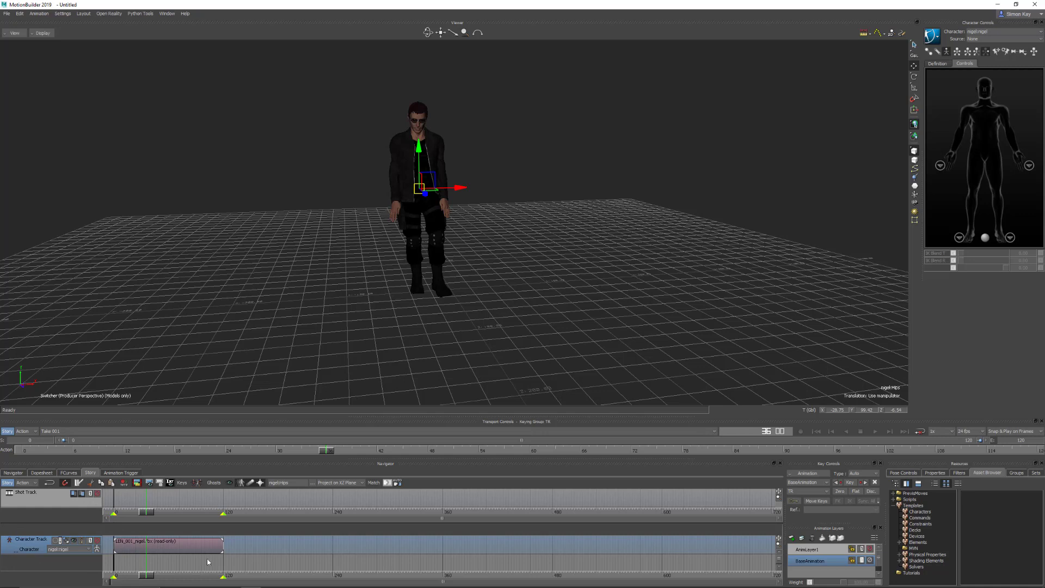
Scrub past the end of the clip and examine where the character stands outside the clip's range
left_click(157, 543)
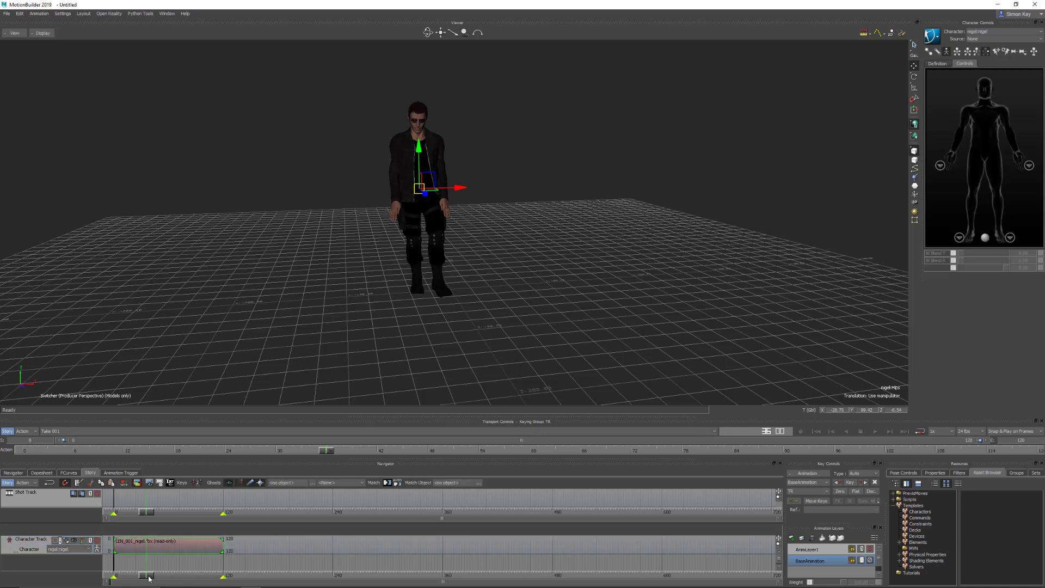
left_click_drag(150, 574, 229, 573)
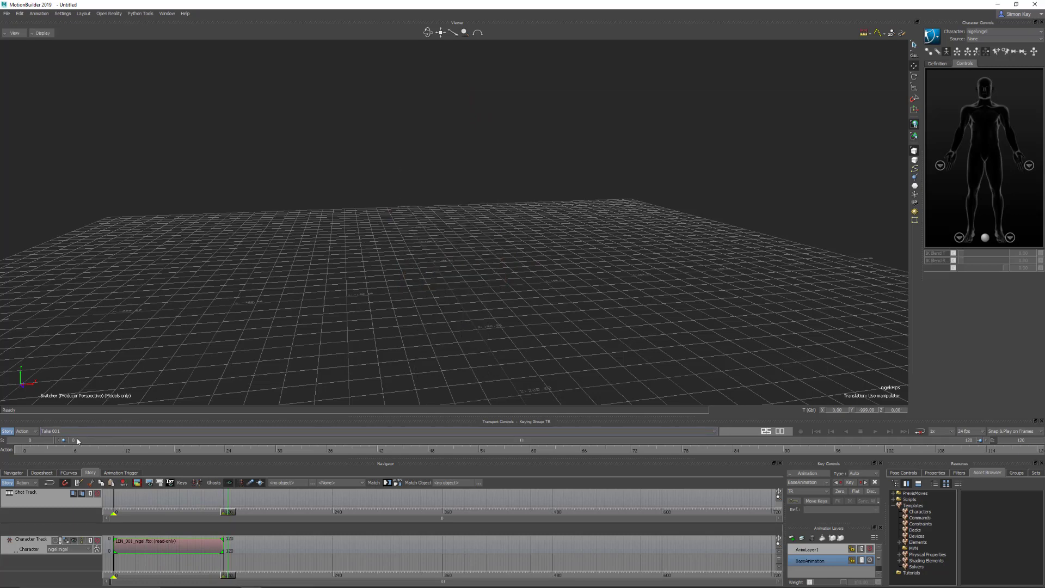
left_click_drag(450, 350, 471, 52, "ctrl+shift")
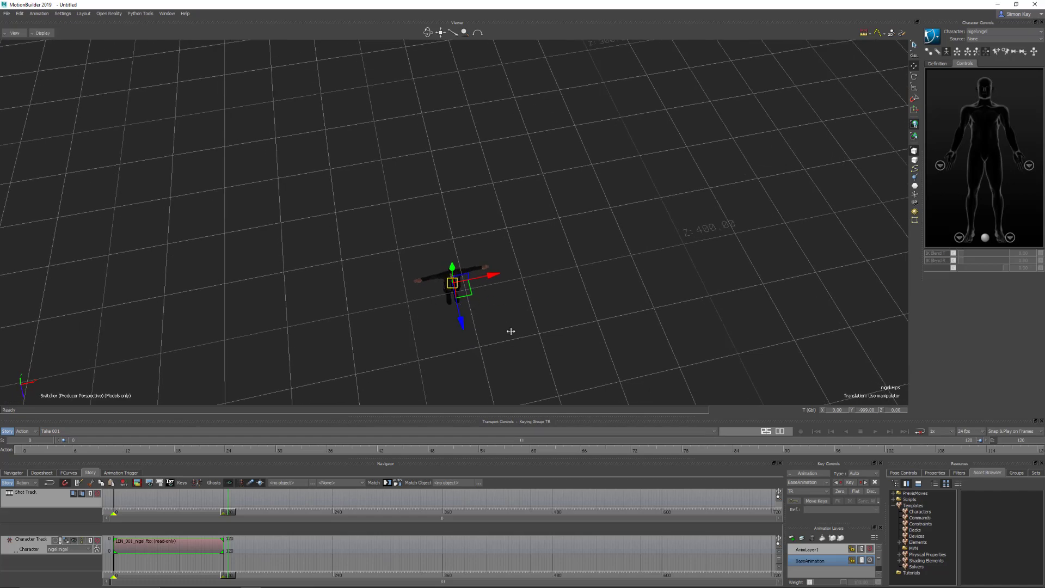
left_click_drag(507, 201, 493, 256, "shift")
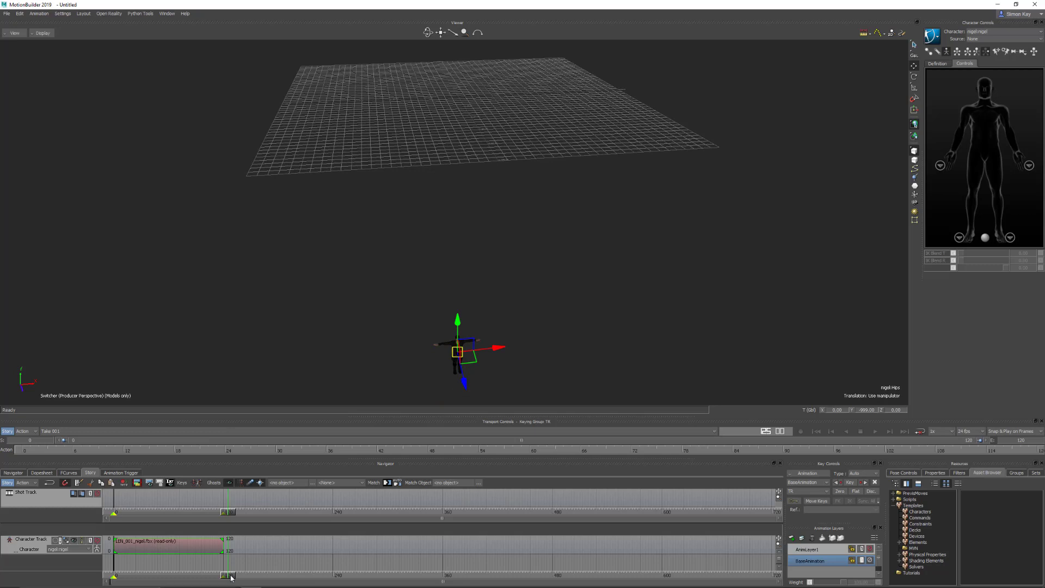
Try looping the LEN_001_nigel clip beyond frame 120, scrub through it and remove the looped section again
left_click_drag(230, 576, 149, 571)
left_click_drag(171, 570, 284, 567)
left_click_drag(244, 562, 343, 553, "shift")
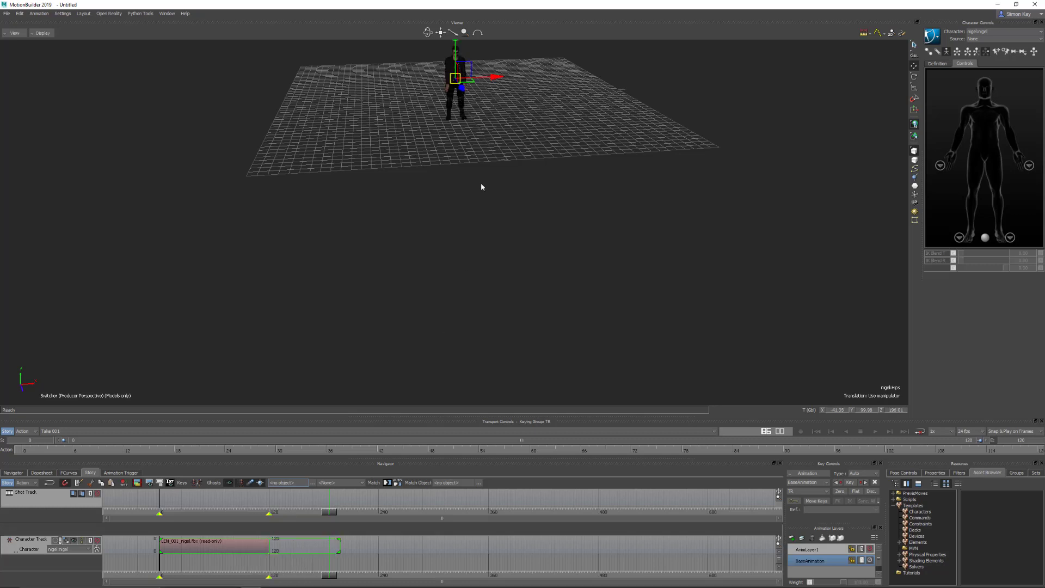
left_click_drag(481, 183, 469, 261, "ctrl+shift")
left_click_drag(168, 574, 344, 575)
left_click_drag(517, 220, 565, 288, "ctrl+shift")
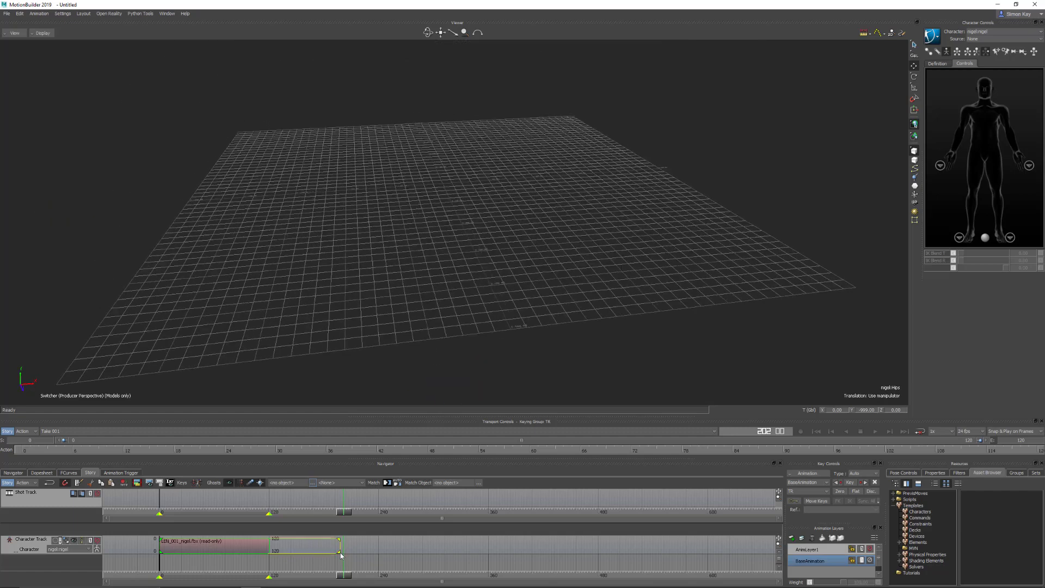
left_click_drag(339, 553, 269, 553)
Scrub from before the clip's start to just past its end and examine the character's parked position below the grid
left_click_drag(344, 575, 137, 576)
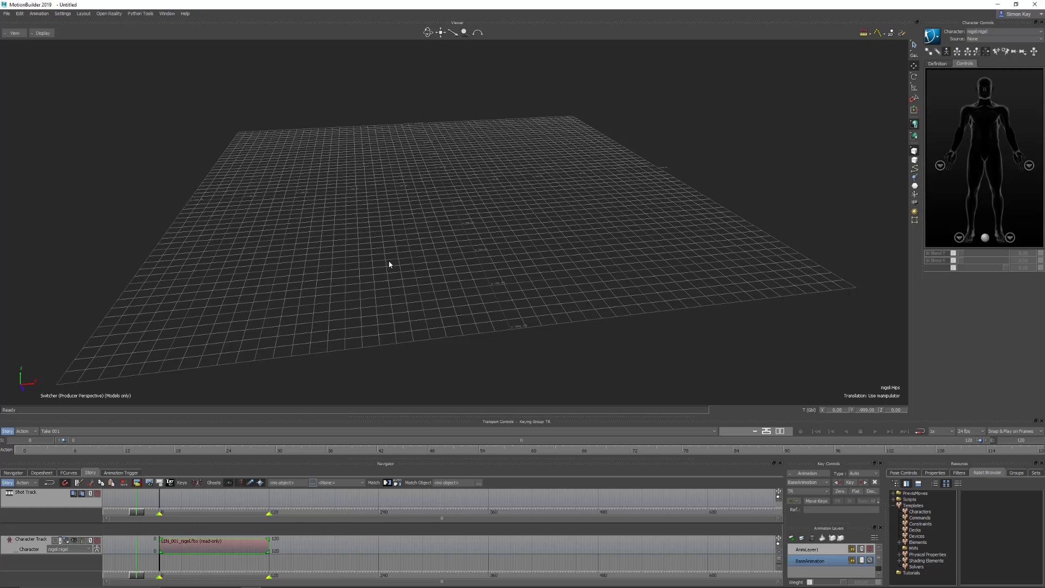
left_click_drag(390, 264, 413, 266, "ctrl+shift")
left_click_drag(160, 552, 273, 568)
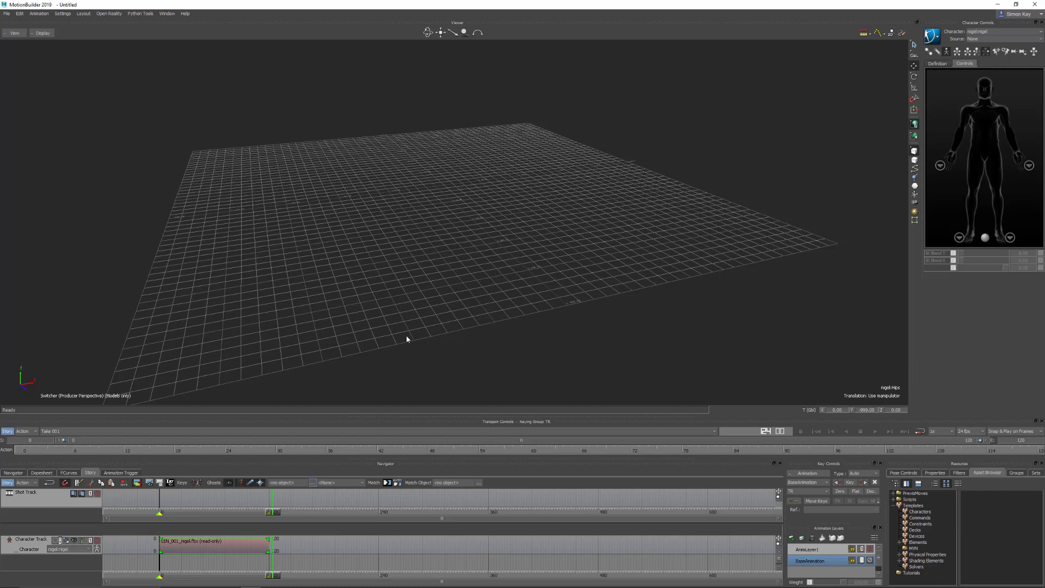
left_click_drag(444, 225, 455, 256, "ctrl+shift")
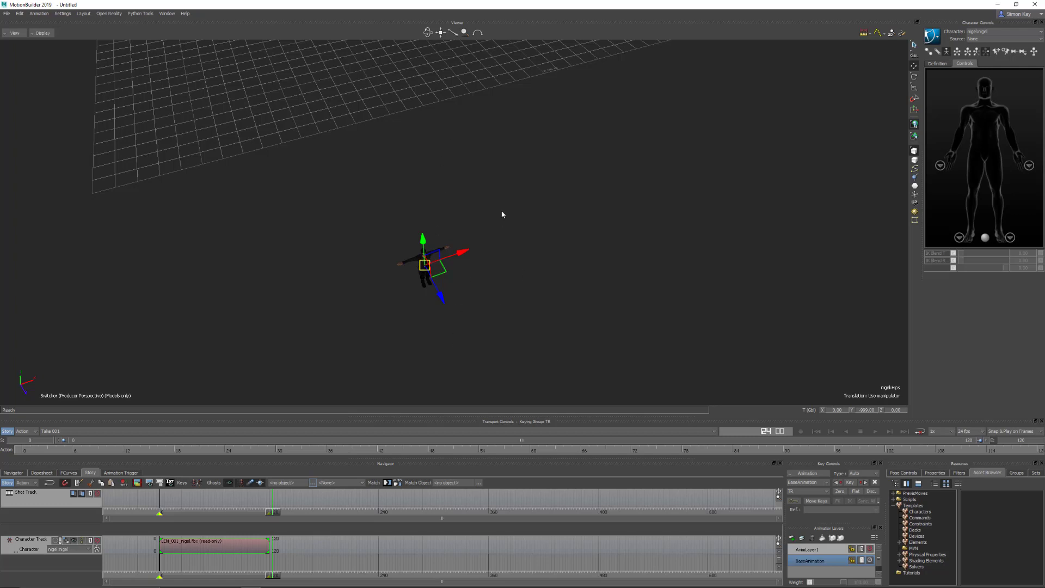
left_click_drag(501, 211, 501, 347, "ctrl+shift")
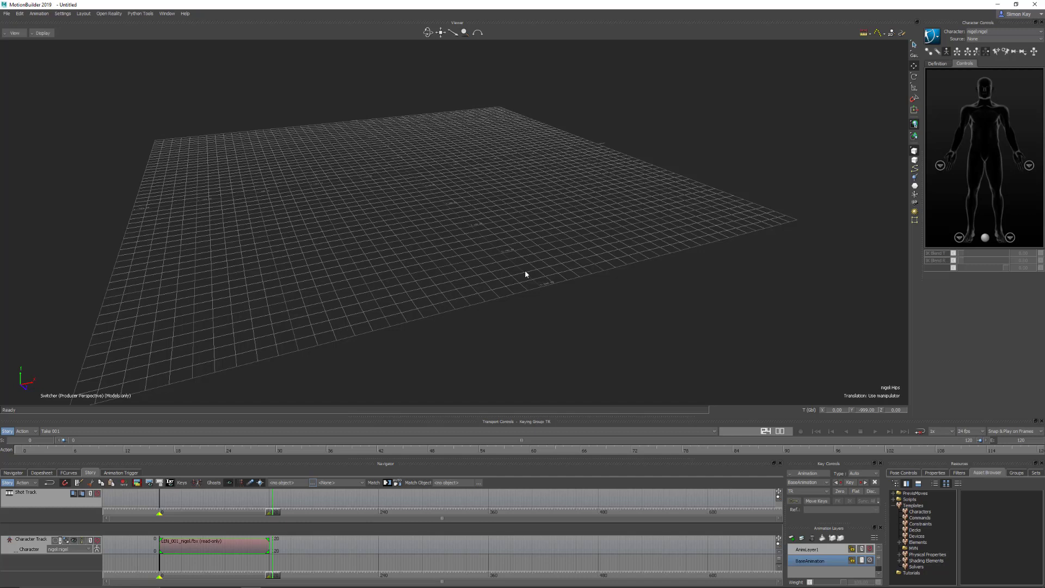
Insert a new camera into the scene
left_click(18, 474)
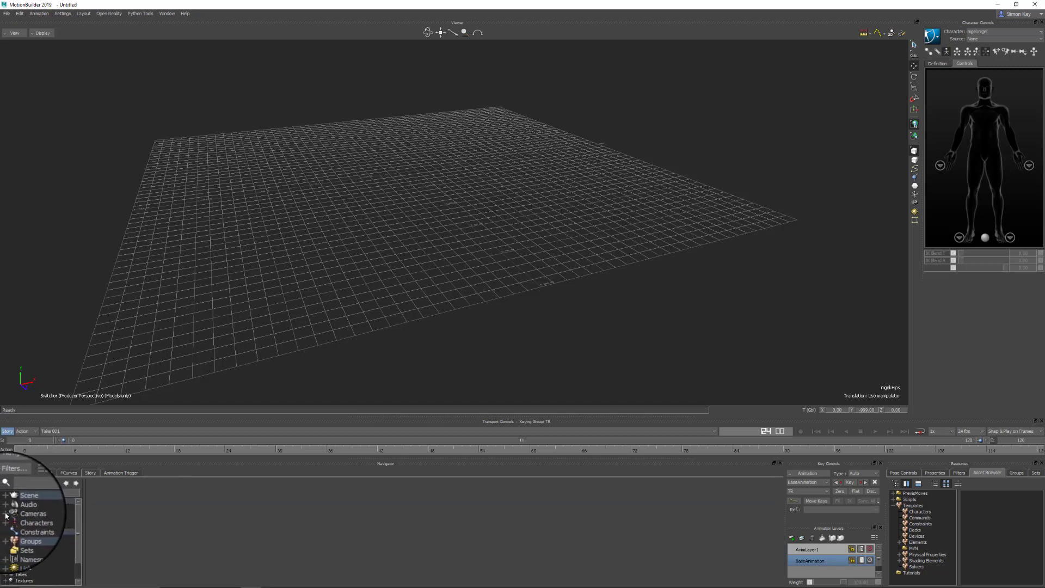
right_click(31, 514)
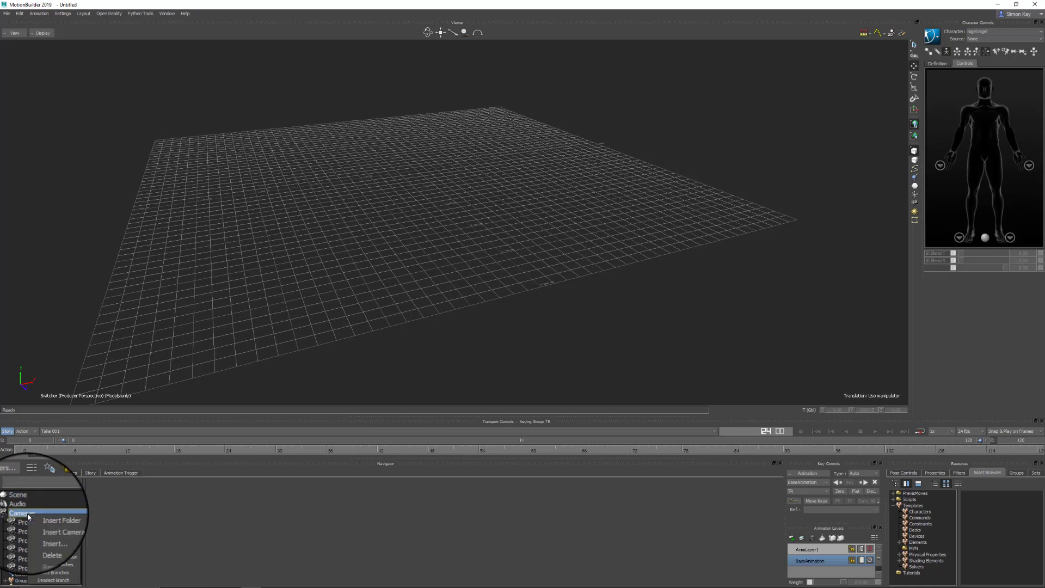
left_click(62, 525)
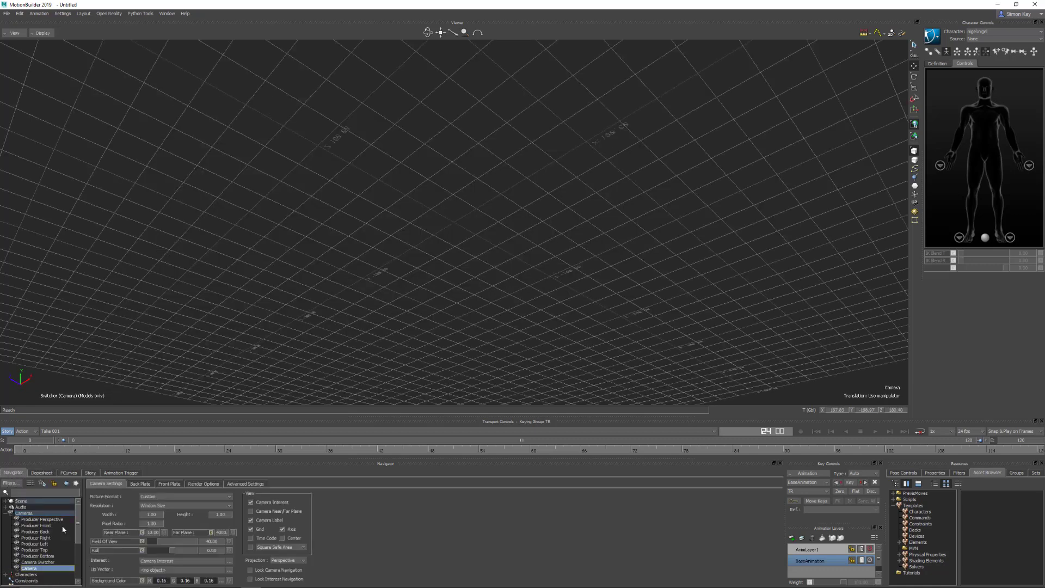
Switch the viewer to X-Ray display and delete the new camera's Camera Interest object
left_click(7, 501)
left_click(37, 520)
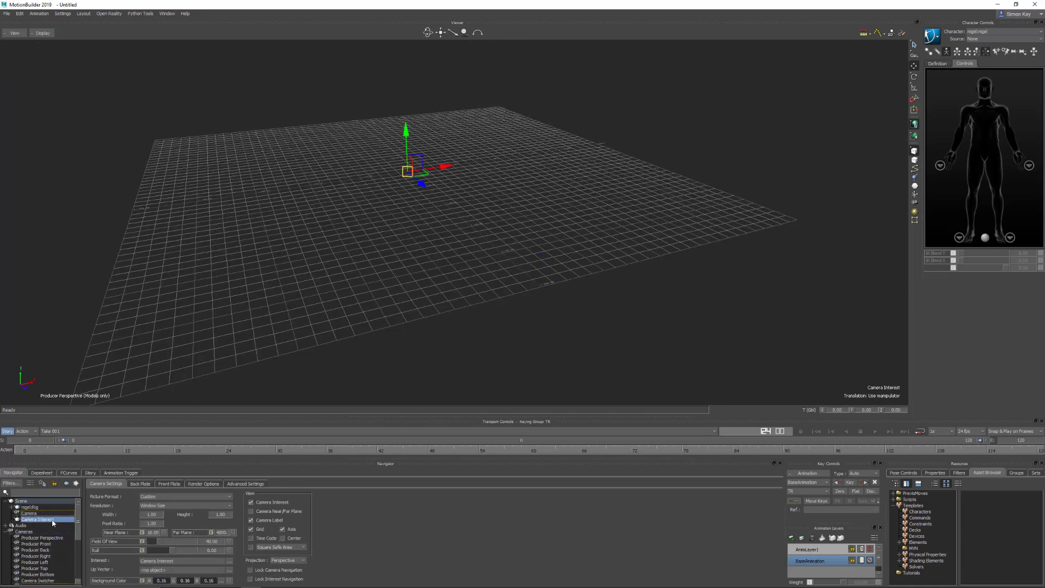
key("ctrl+a")
right_click(38, 519)
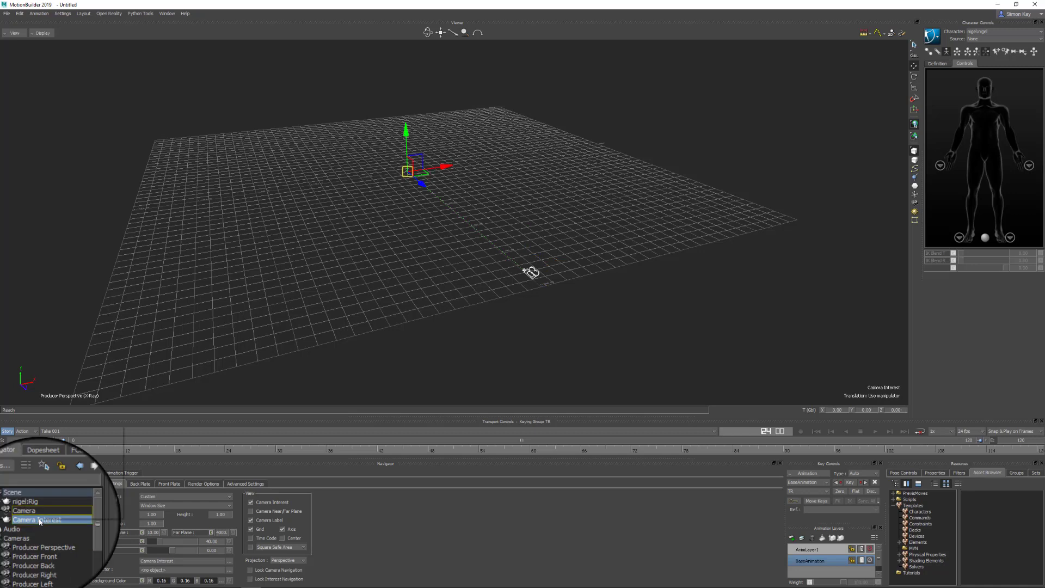
left_click(92, 477)
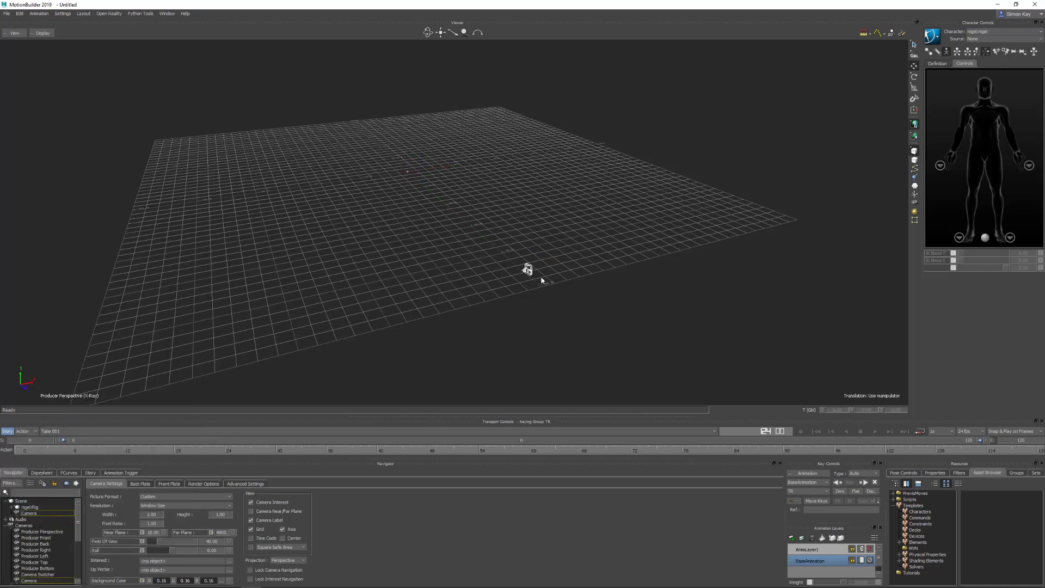
Zero the camera's translation and rotation
left_click(528, 268)
right_click(528, 270)
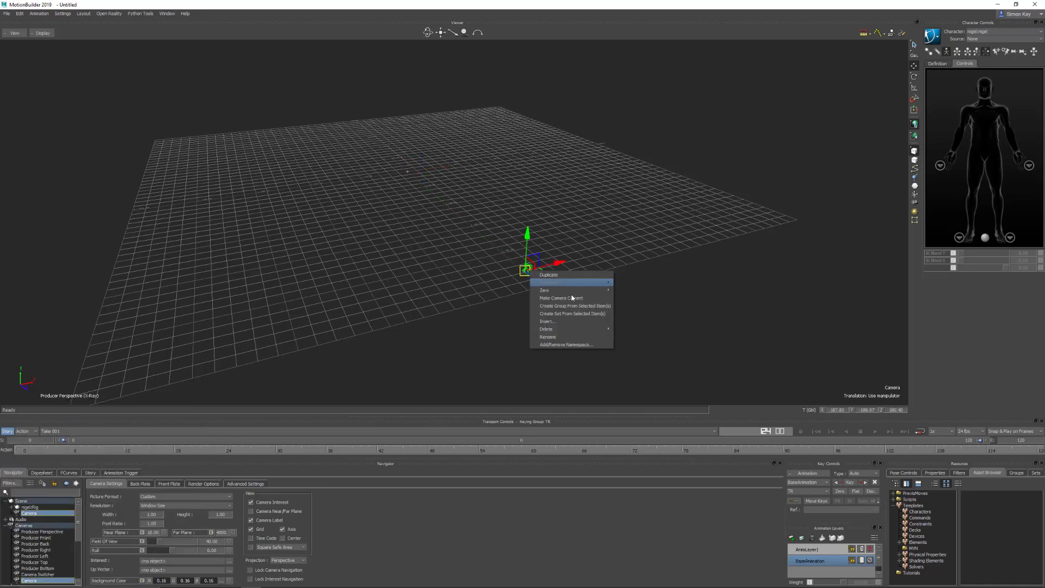
mouse_move(566, 291)
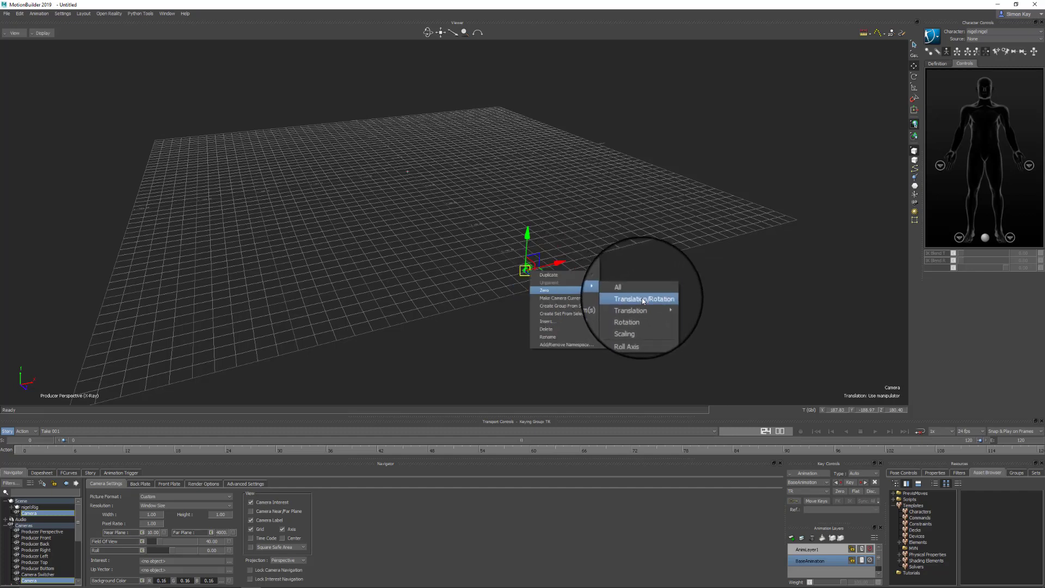
left_click(620, 288)
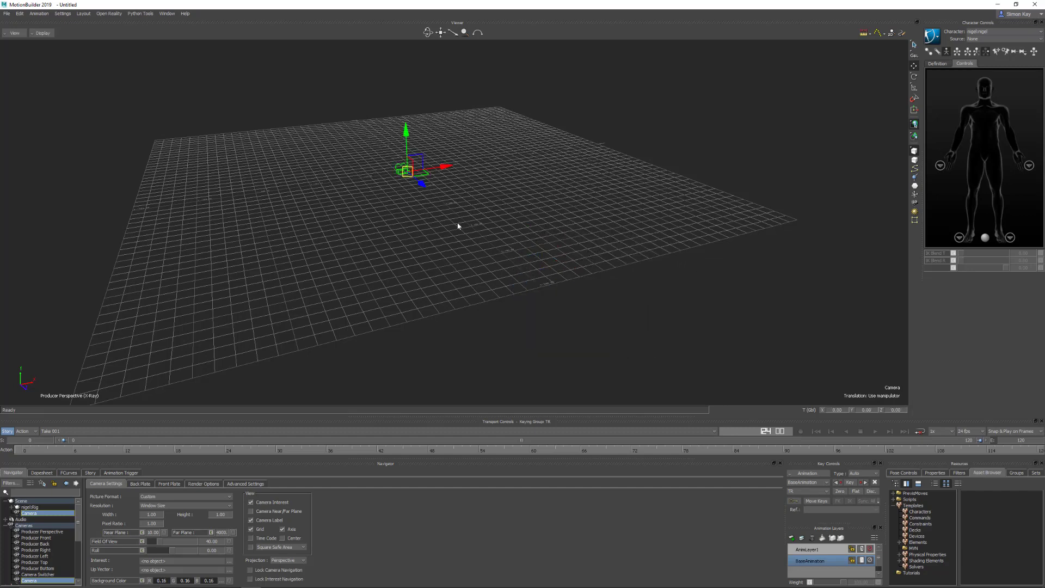
Move the camera below the floor by setting its Y translation to -999
key("f")
left_click_drag(667, 319, 579, 267, "ctrl")
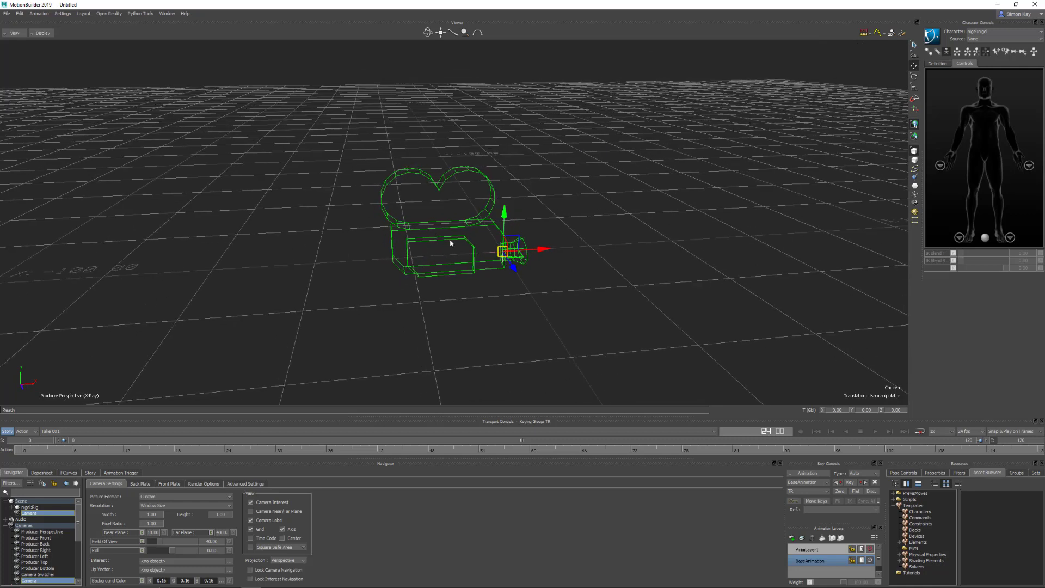
left_click_drag(556, 275, 387, 179, "ctrl+shift")
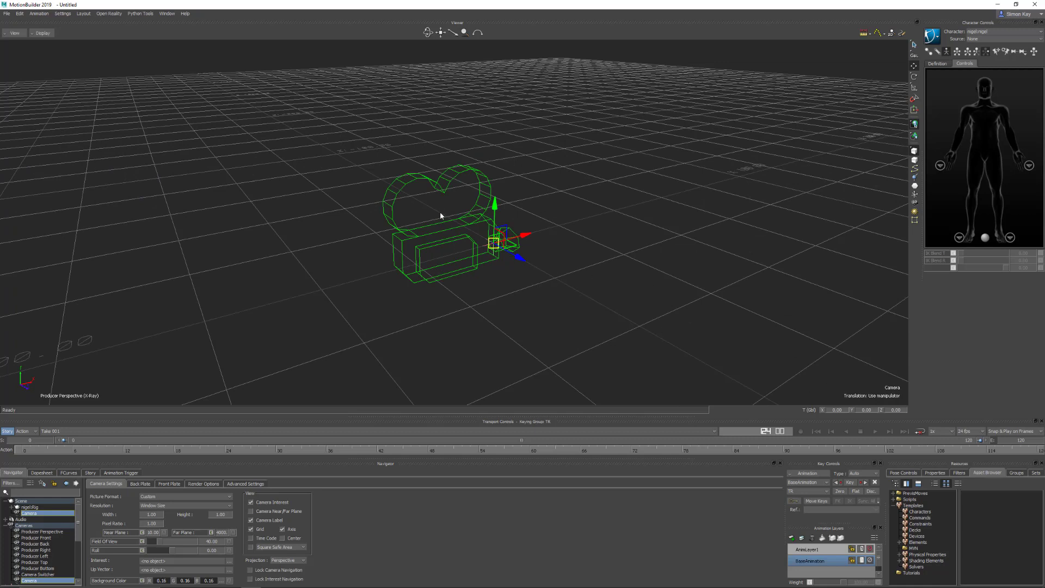
left_click(872, 411)
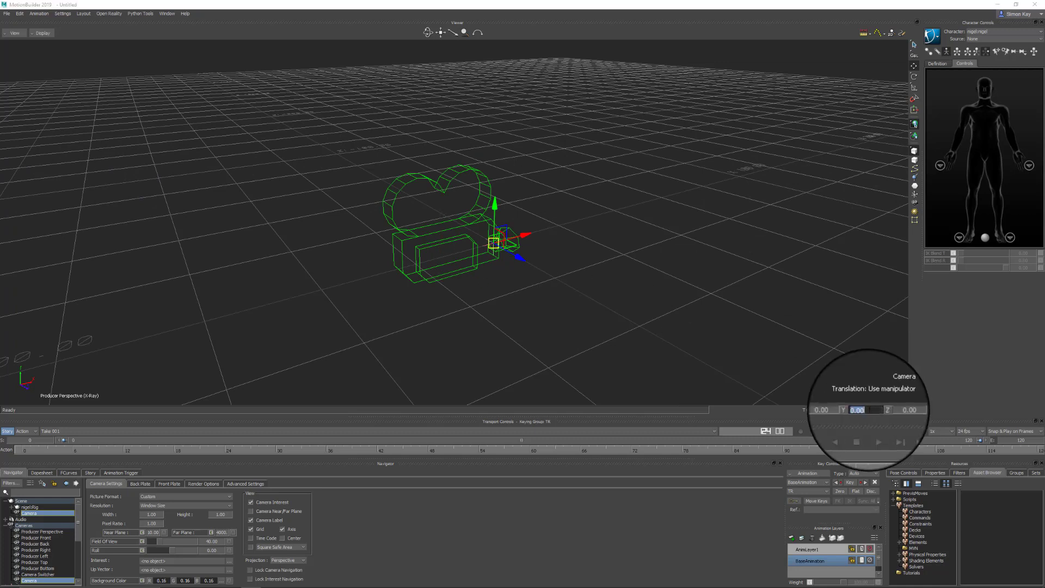
type("-999")
key("Return")
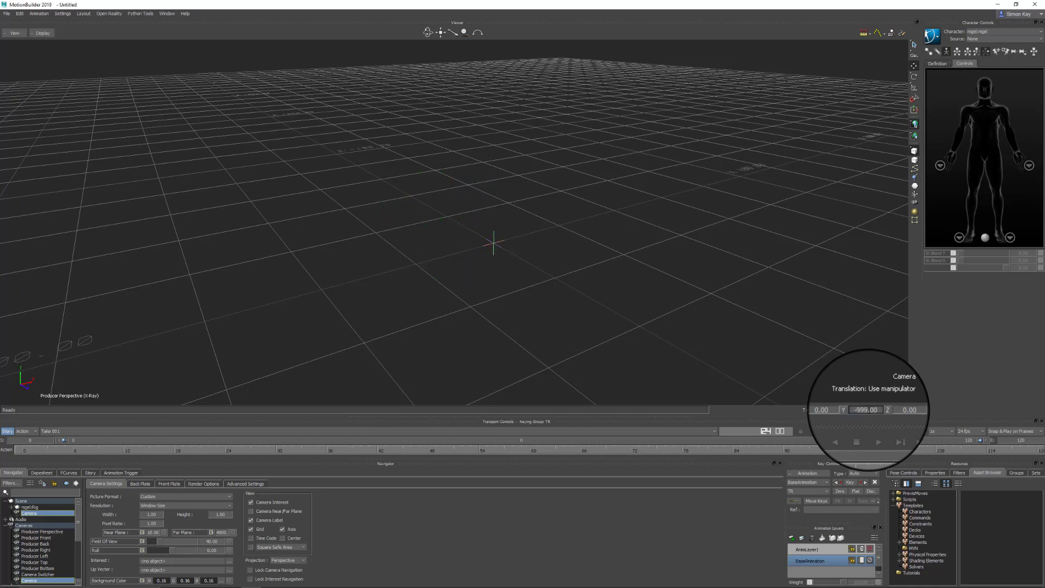
Switch the viewer to the new camera and scrub the Story timeline to frame -5, before the character clip starts
key("ctrl+e")
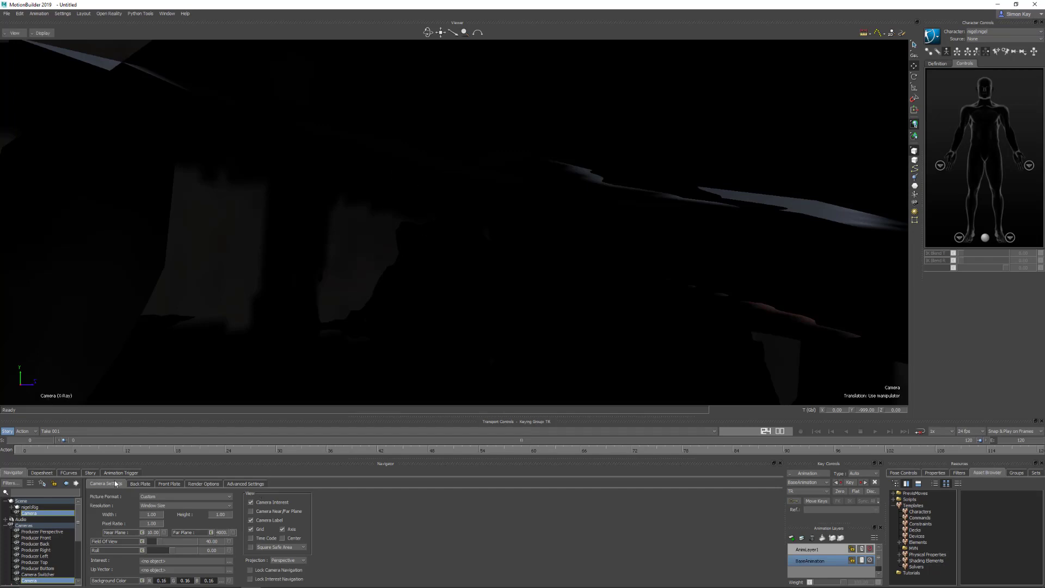
left_click(91, 473)
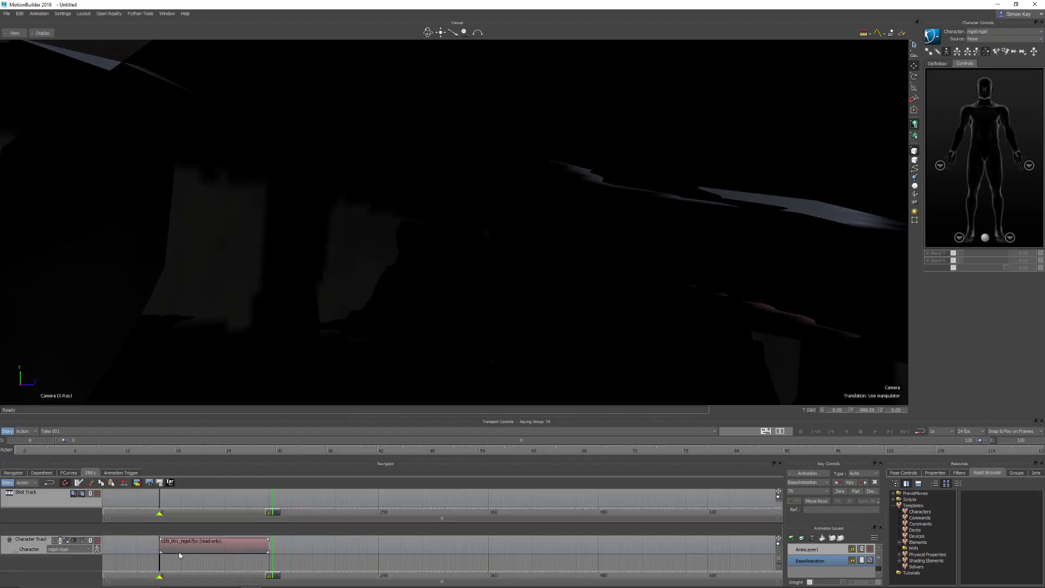
mouse_move(132, 576)
left_mouse_down()
mouse_move(161, 575)
mouse_move(146, 575)
left_mouse_up()
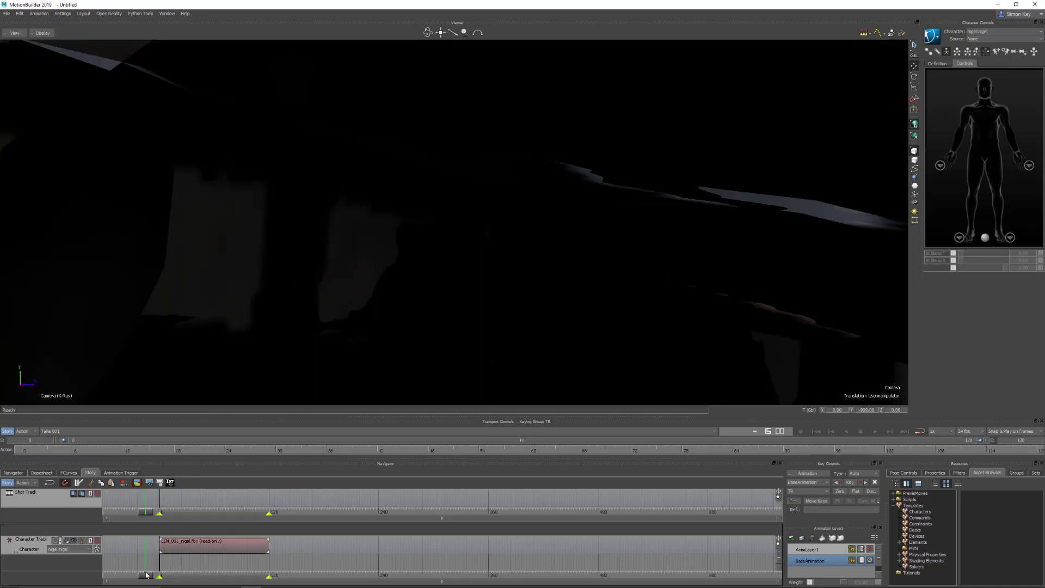
mouse_move(146, 575)
left_mouse_down()
mouse_move(276, 575)
mouse_move(154, 578)
left_mouse_up()
Set both the camera's near plane and far plane to 1
left_click(13, 473)
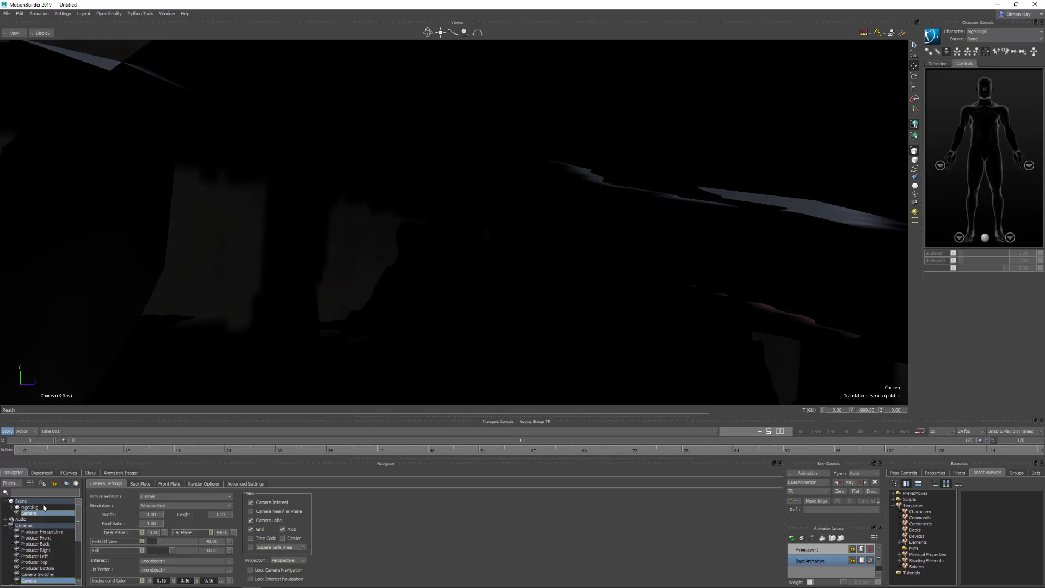
left_click(30, 513)
double_click(156, 534)
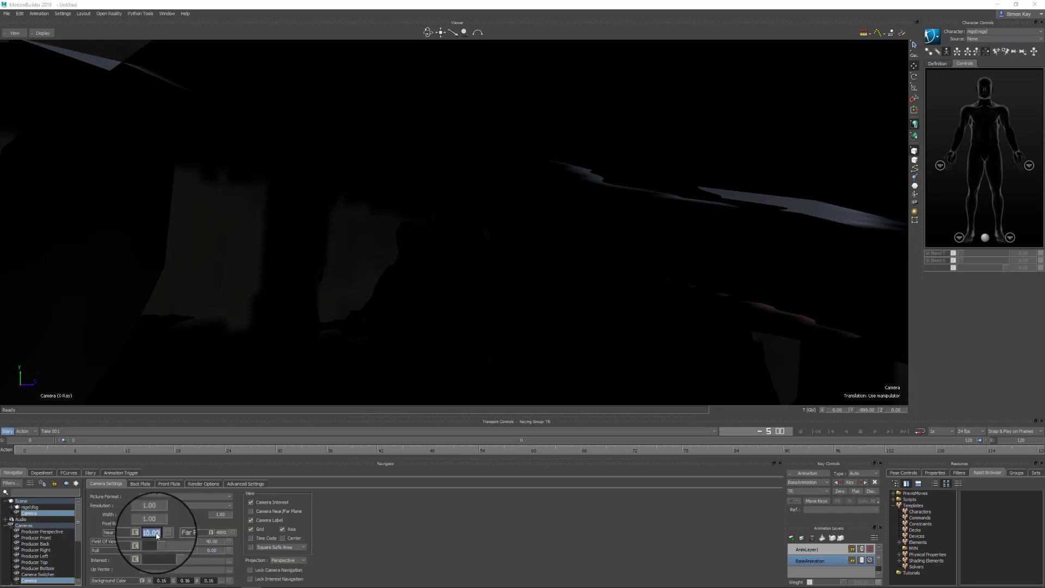
type("1")
key("Return")
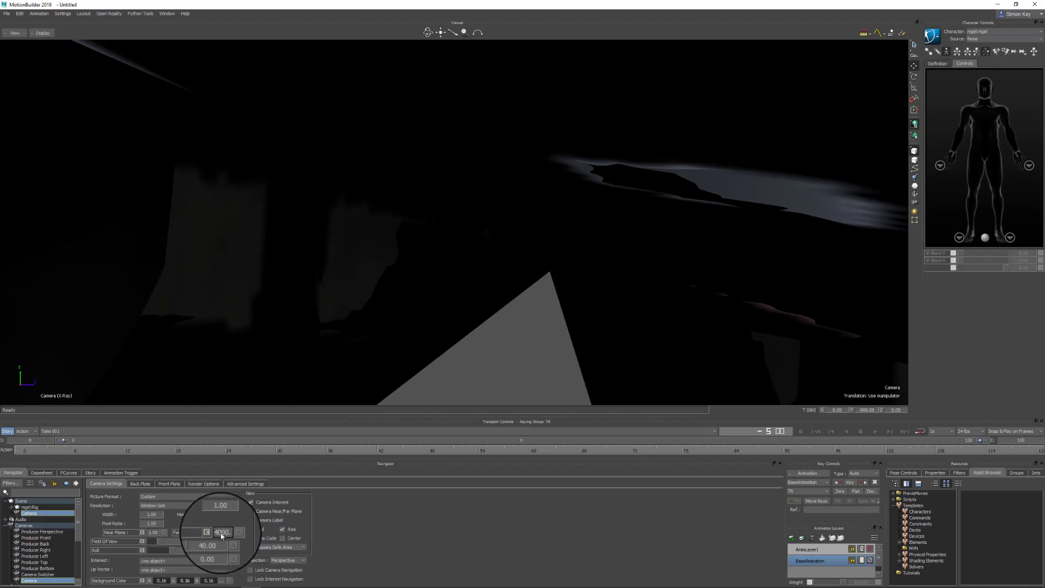
type("1")
key("Return")
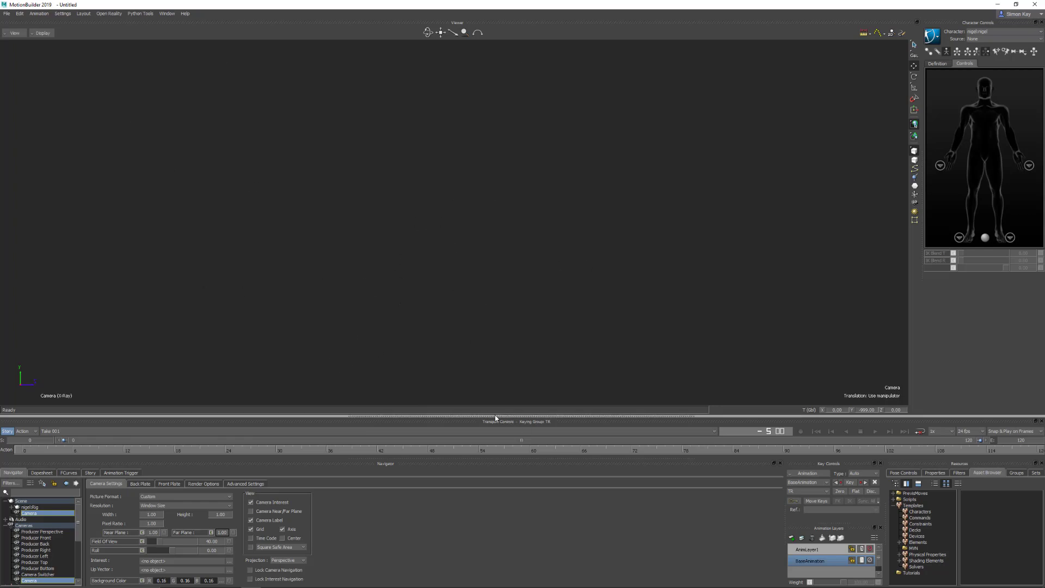
Make the camera's background black with R, G and B at 0, and hide the axis in its view
left_click_drag(495, 418, 460, 402)
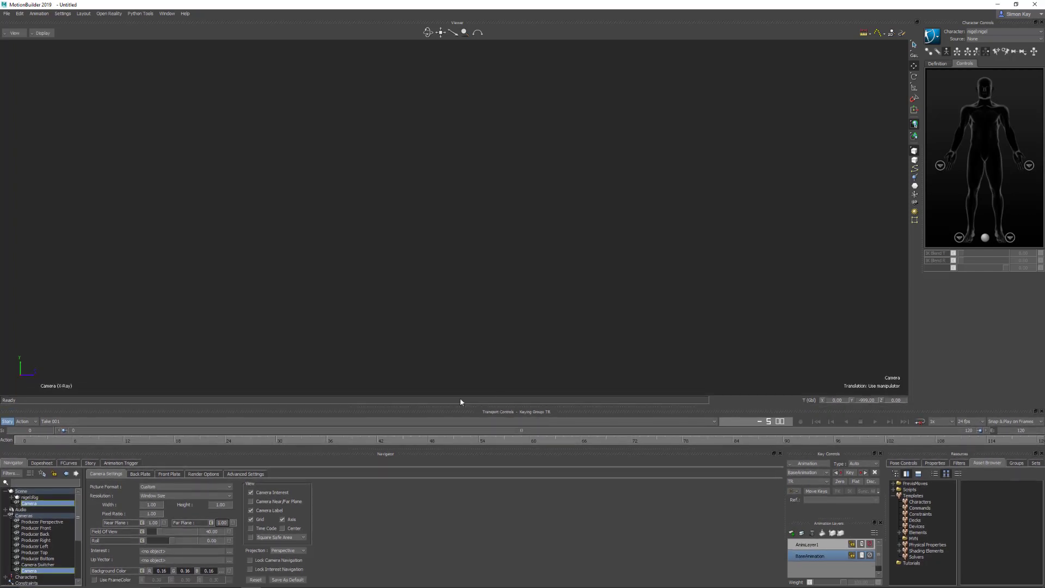
double_click(161, 570)
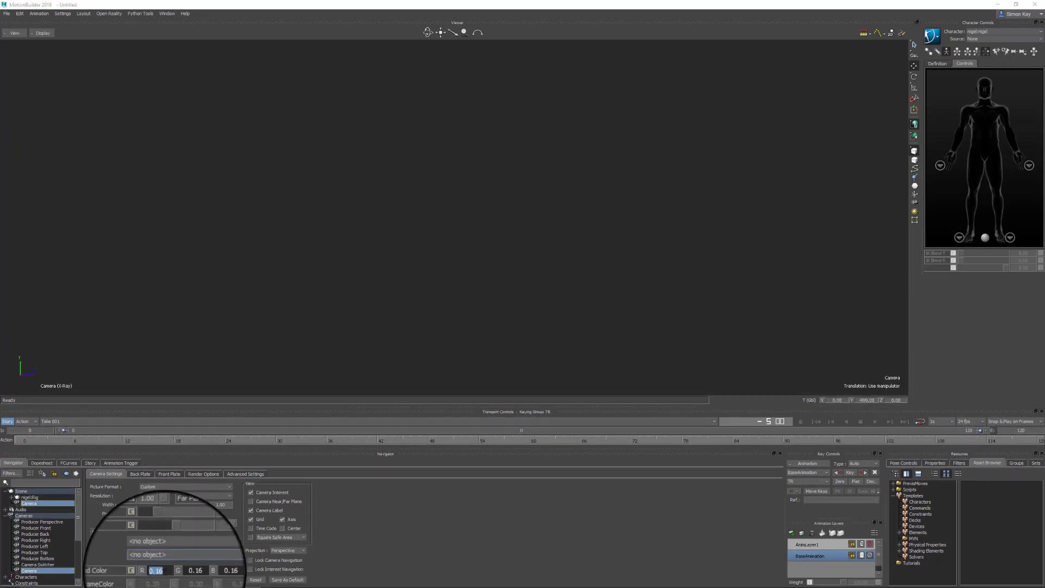
type("0")
key("Tab")
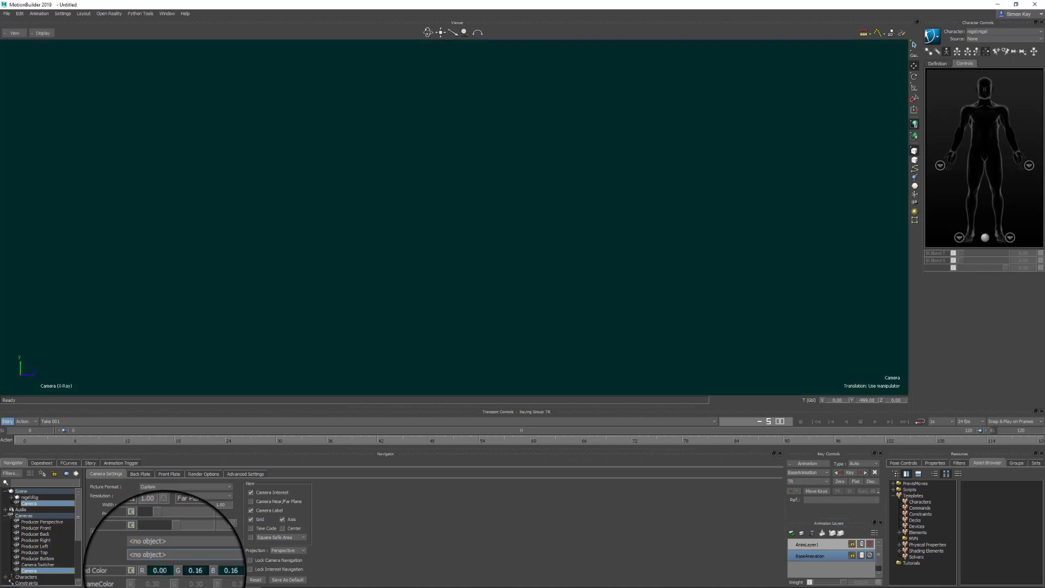
type("0")
key("Tab")
type("0")
key("Return")
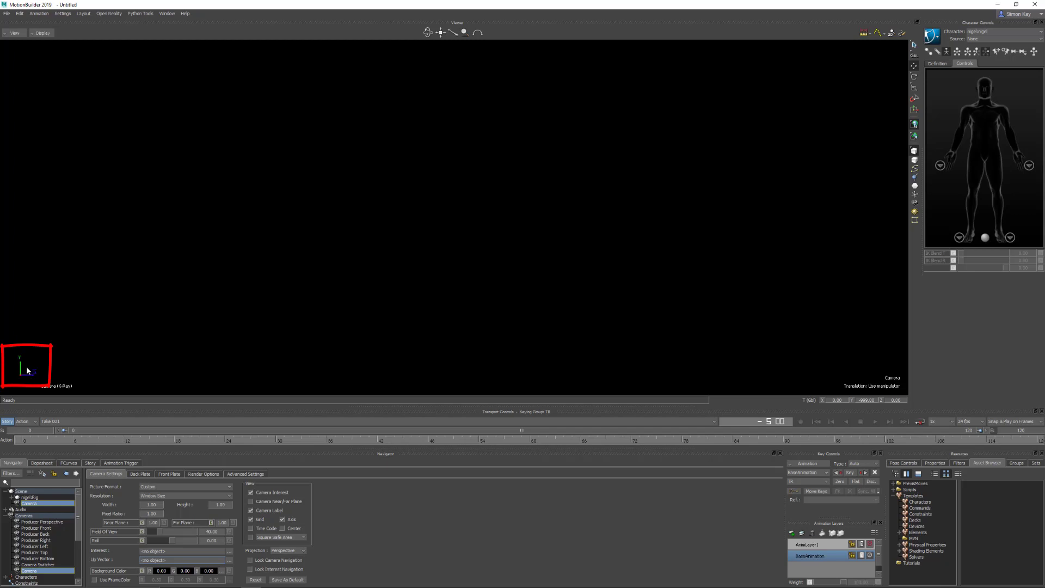
left_click(281, 520)
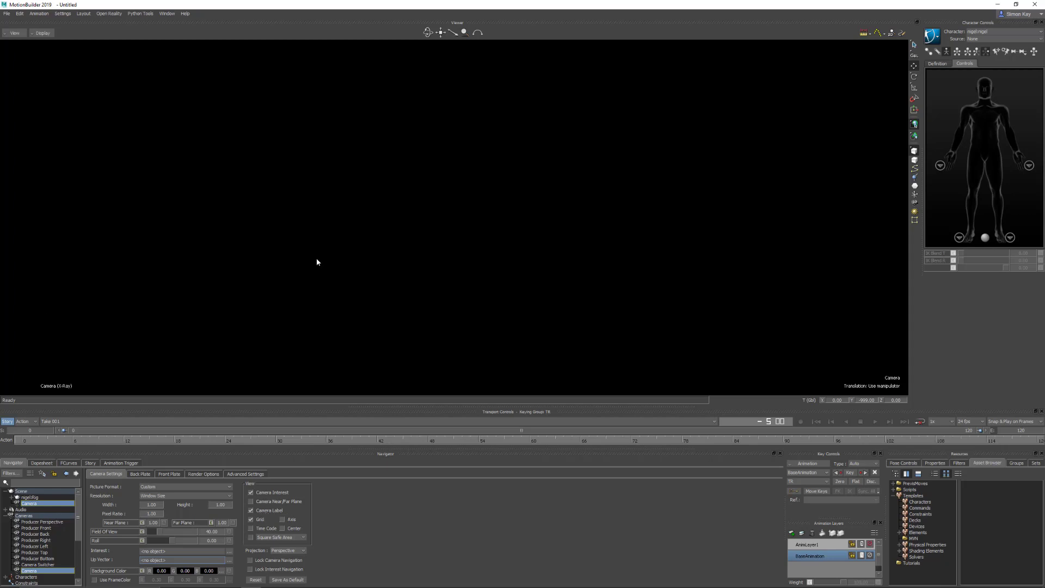
Import the Matrix lobby shoot-out reference video into the scene
left_click(6, 14)
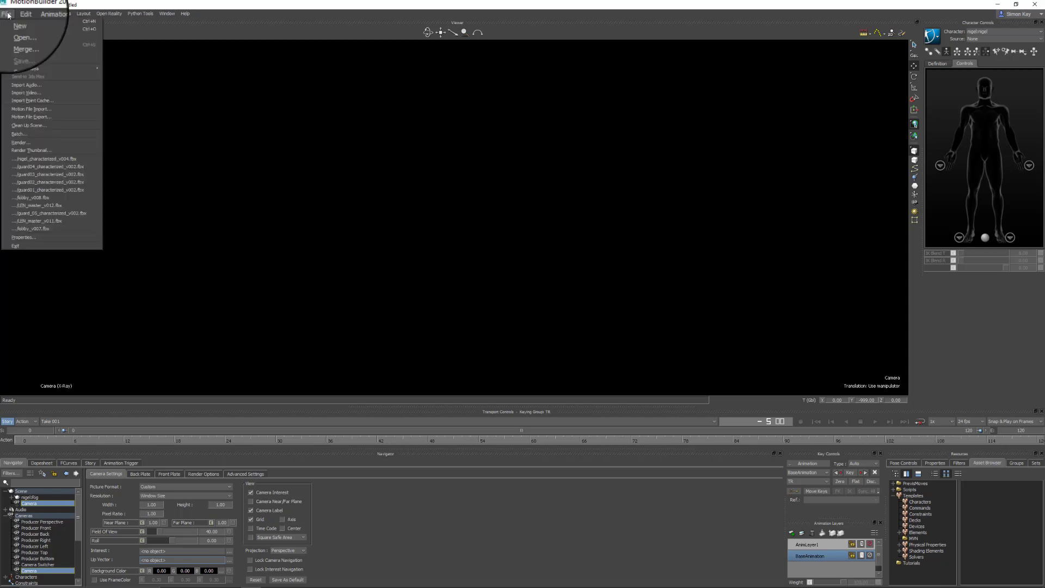
left_click(43, 93)
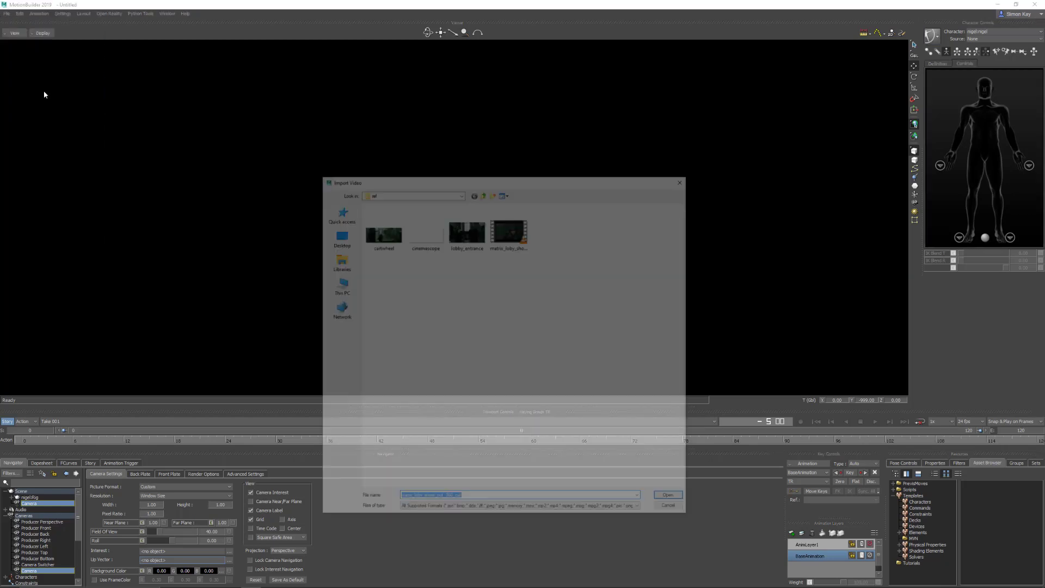
double_click(512, 231)
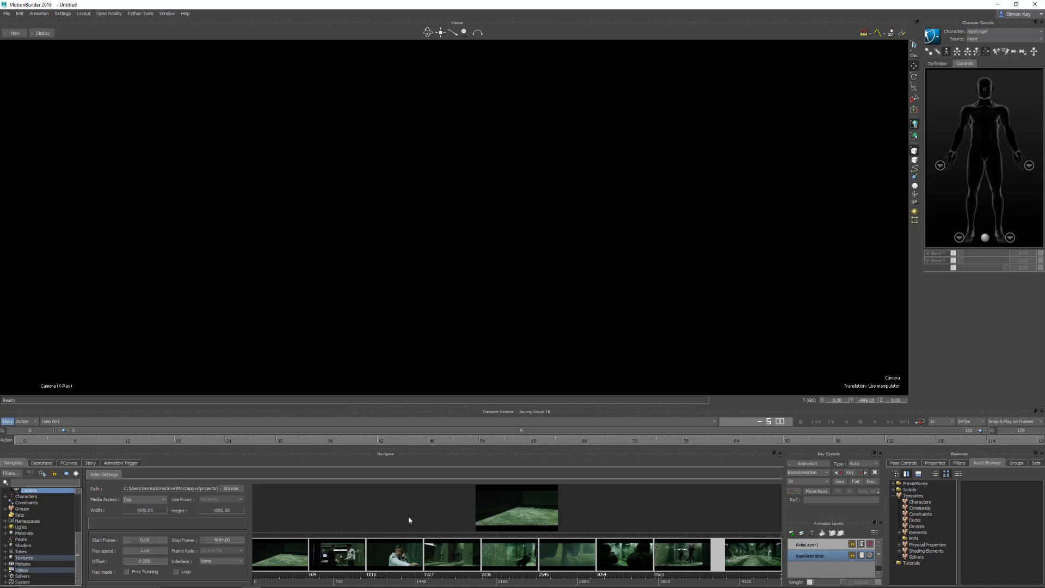
Apply the imported lobby shoot-out video as the current camera's foreground and scrub through the timeline to check it
left_click(4, 569)
scroll(77, 546, "down", 1)
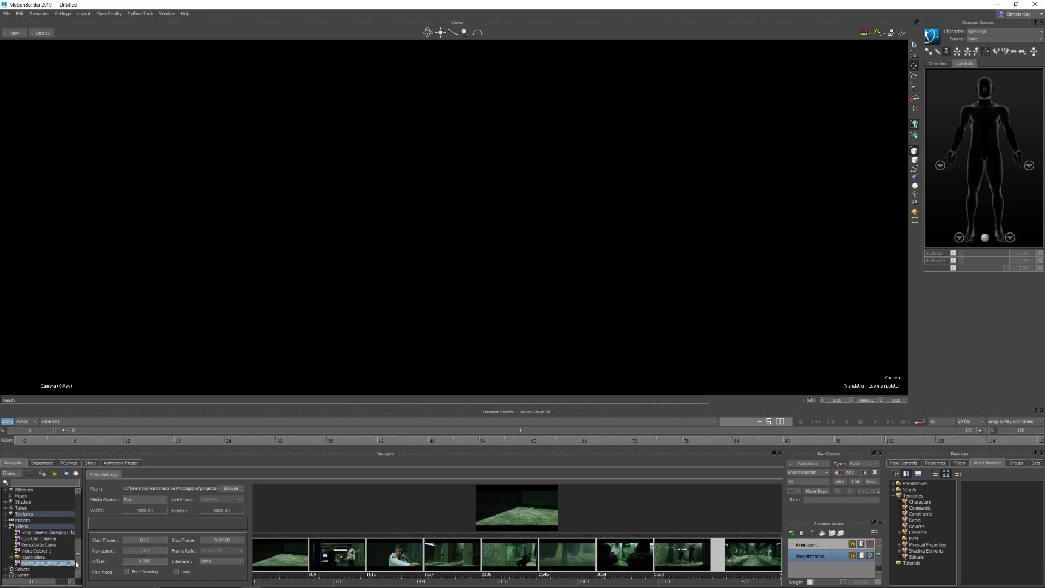
left_click(47, 564)
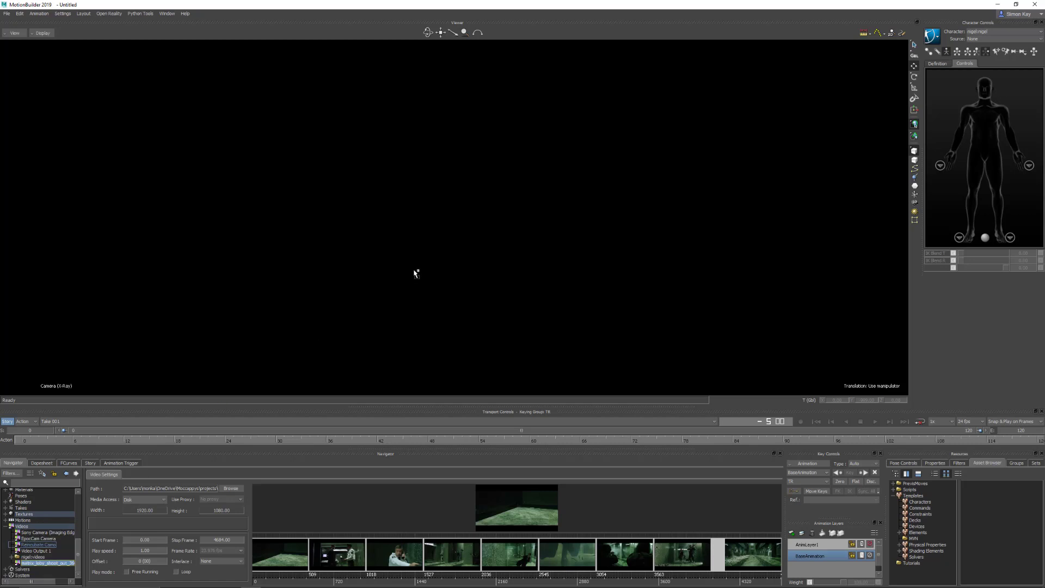
left_click_drag(416, 273, 416, 274)
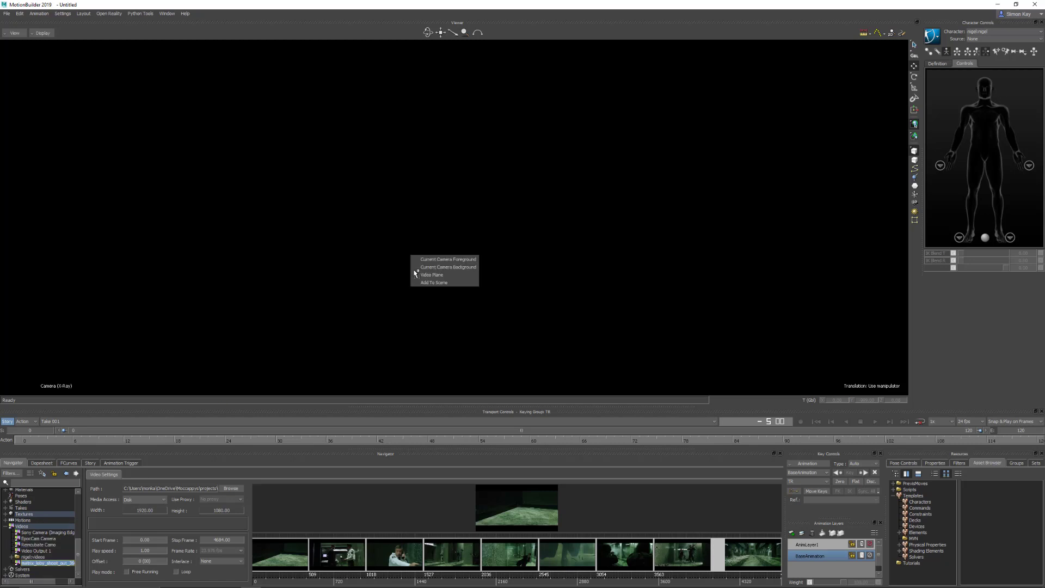
left_click(467, 261)
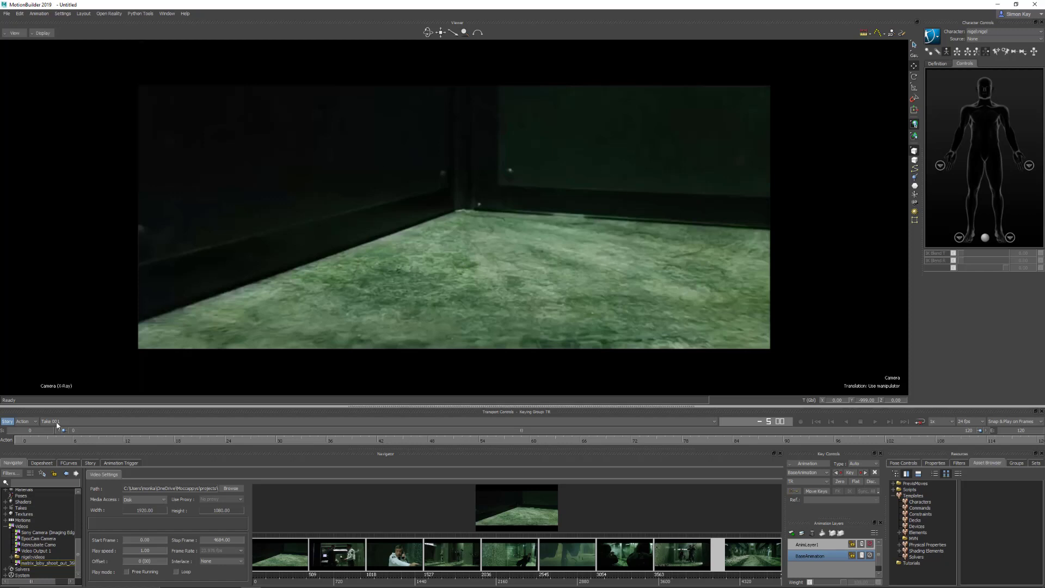
left_click_drag(24, 439, 934, 437)
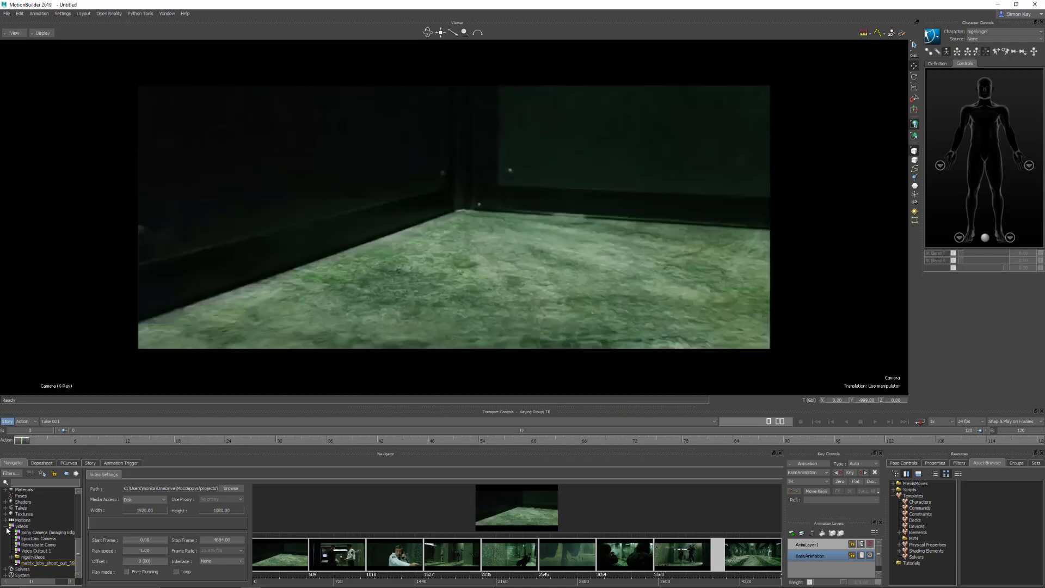
Rename the camera carrying the reference video as playback
left_click(6, 526)
left_click_drag(79, 548, 82, 531)
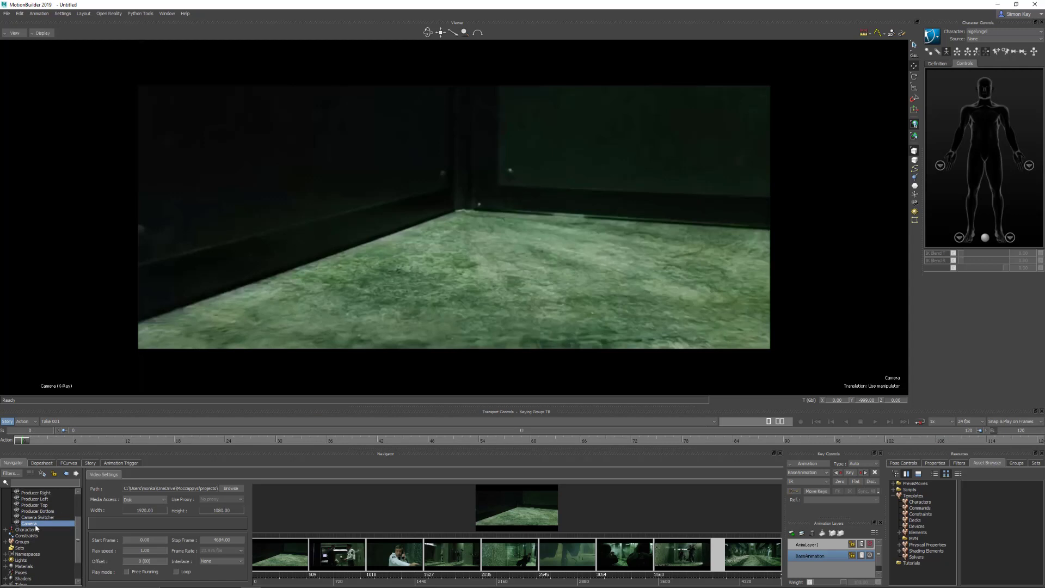
right_click(35, 527)
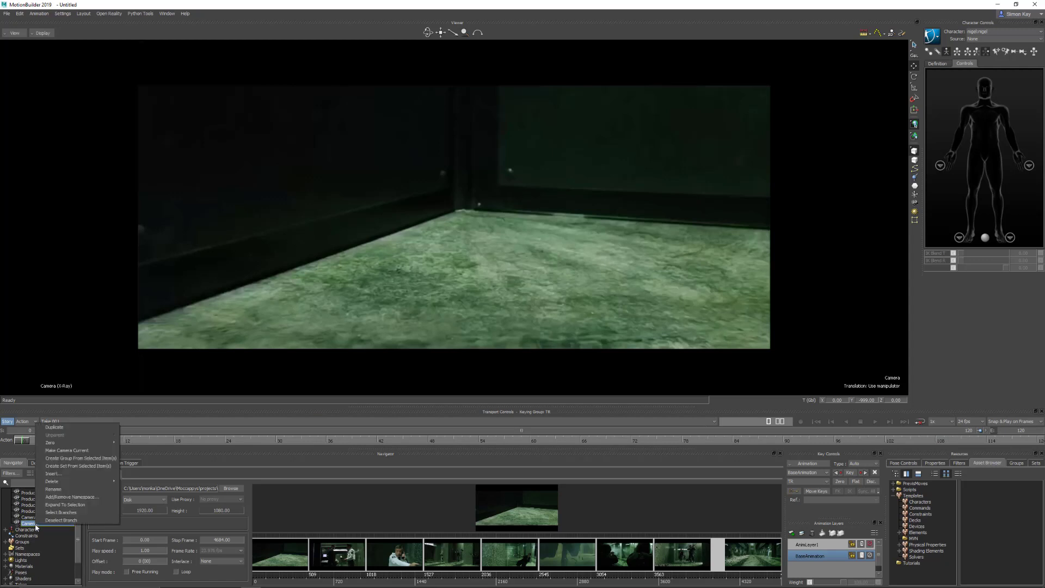
left_click(71, 489)
type("pl")
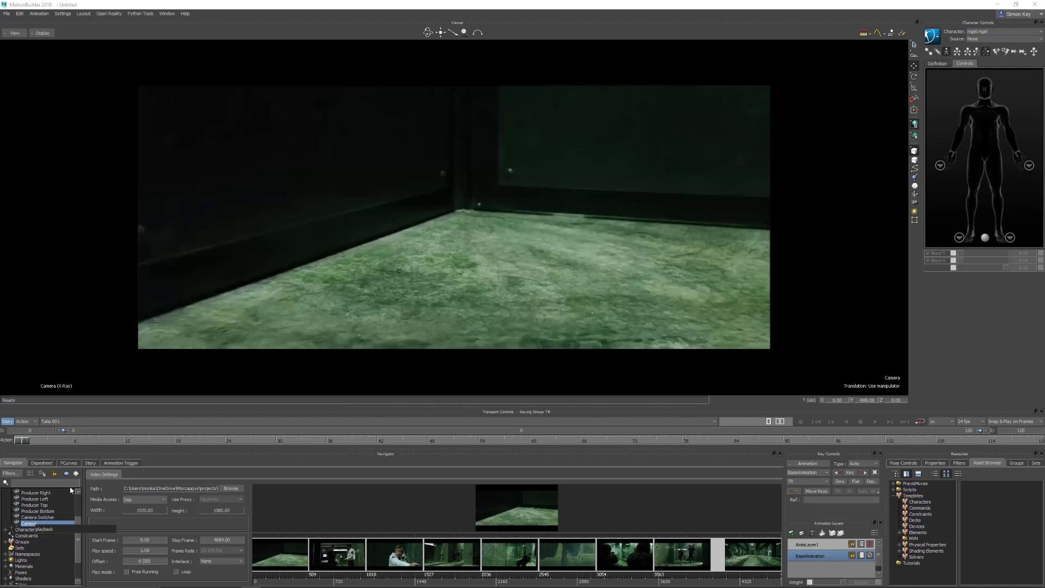
type("ayback")
key("Return")
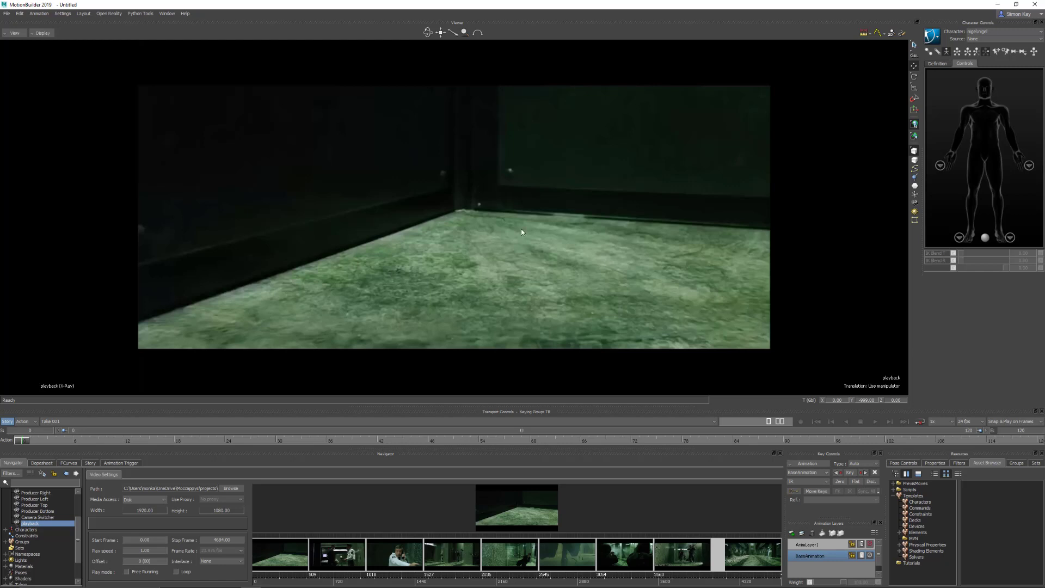
Split the viewer into two panes, one in Producer Perspective framing the whole character and the other showing the playback camera
key("ctrl+2")
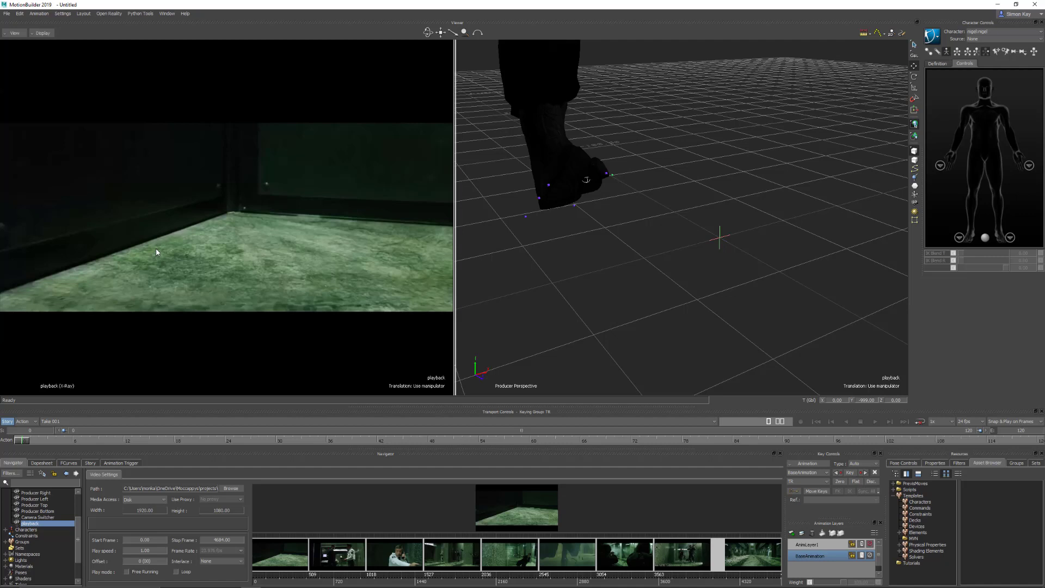
key("ctrl+e")
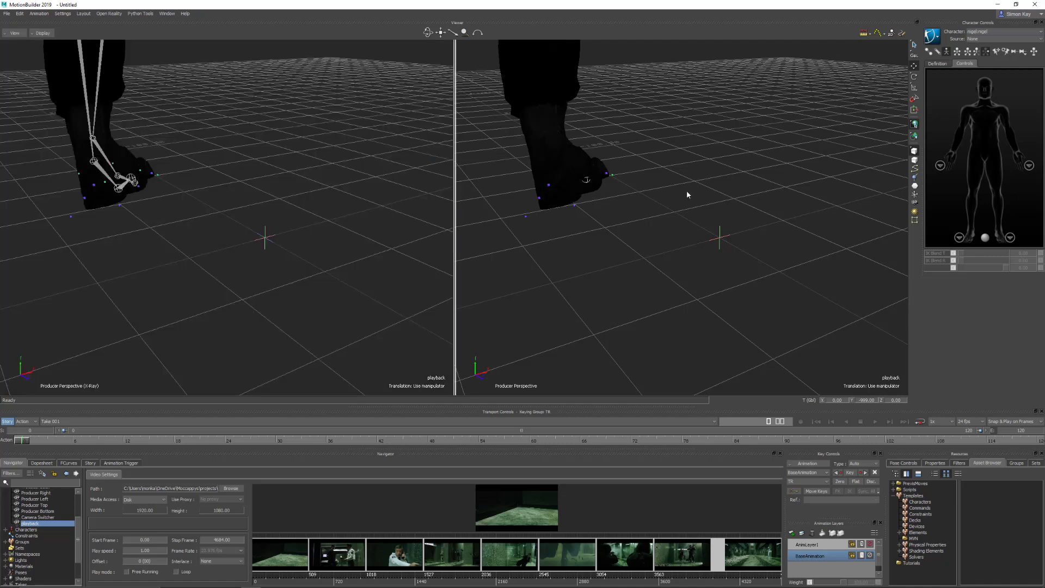
key("ctrl+p")
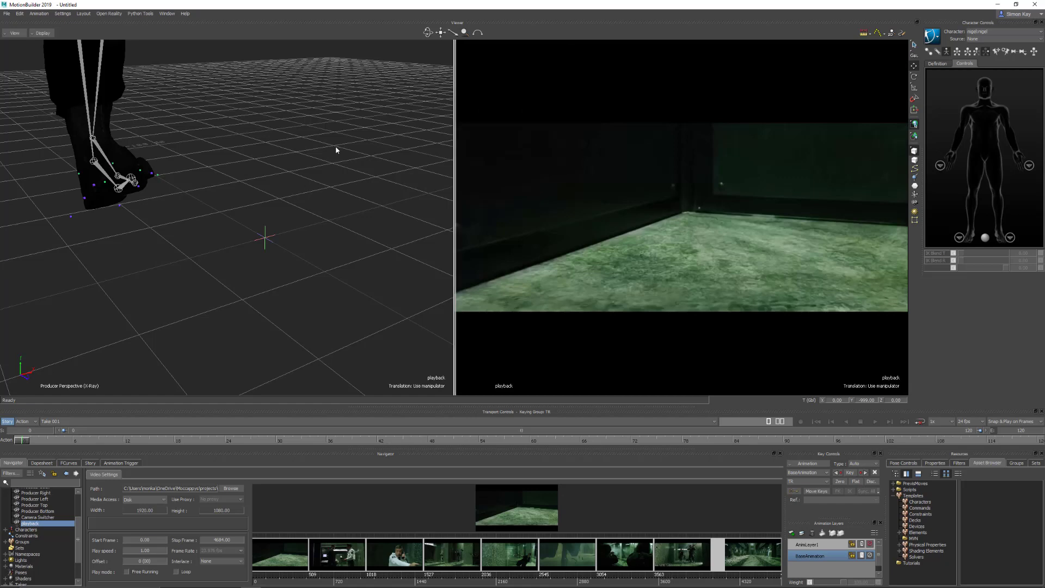
left_click_drag(336, 146, 281, 261, "ctrl")
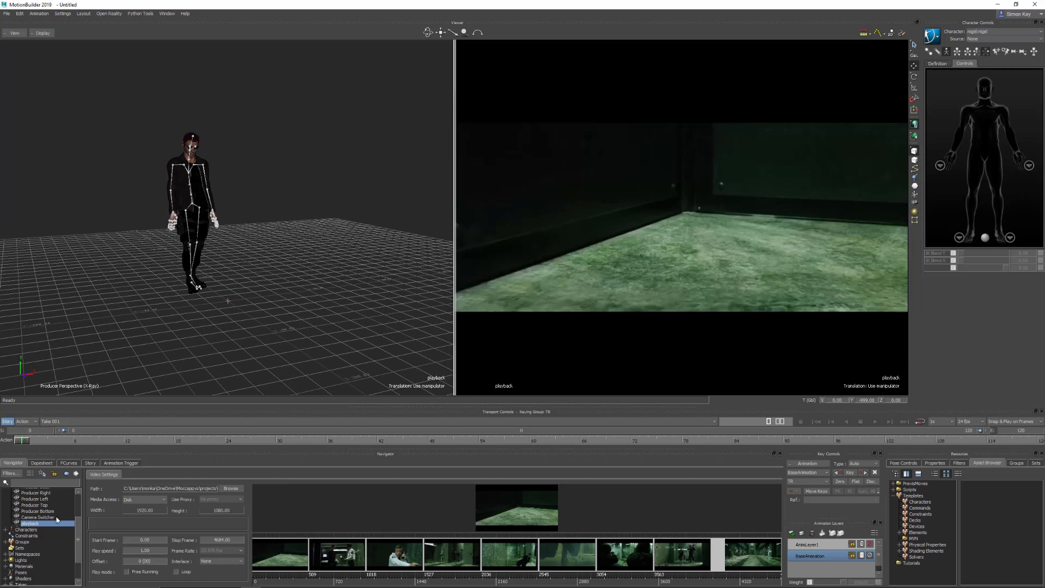
Insert a new camera in the scene and delete its Camera Interest
left_click_drag(79, 533, 79, 512)
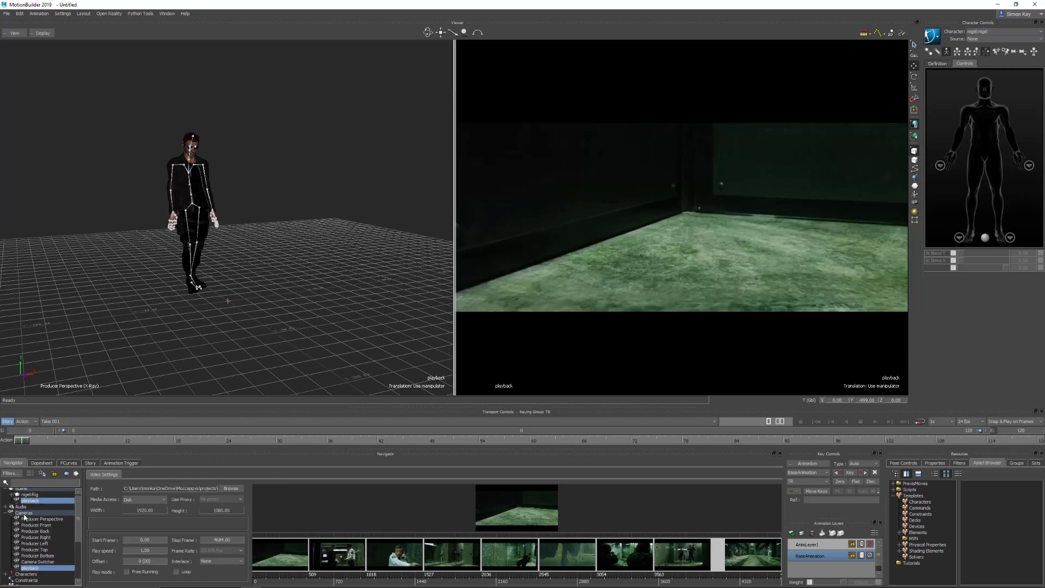
right_click(24, 517)
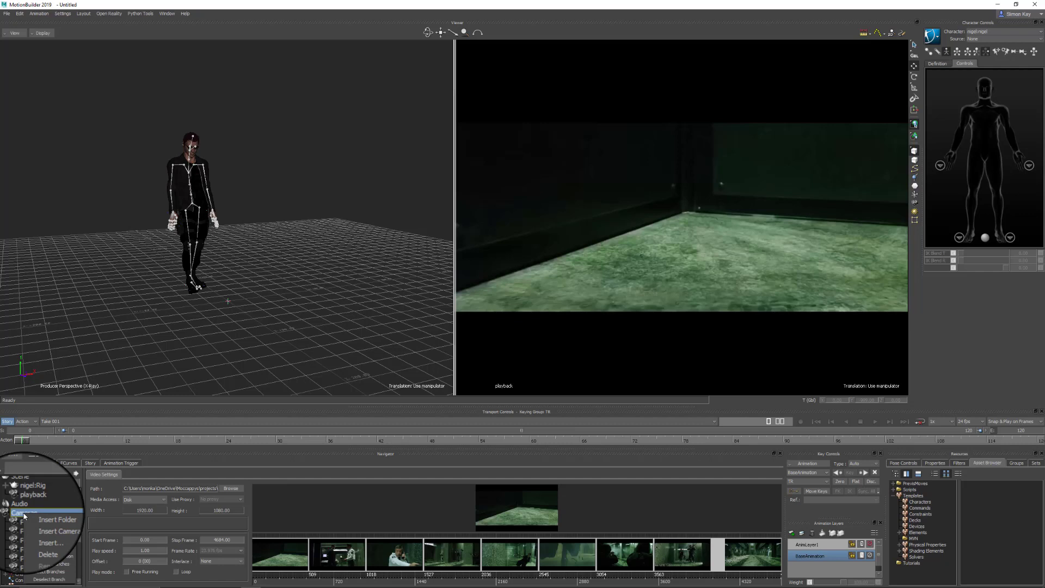
left_click(61, 527)
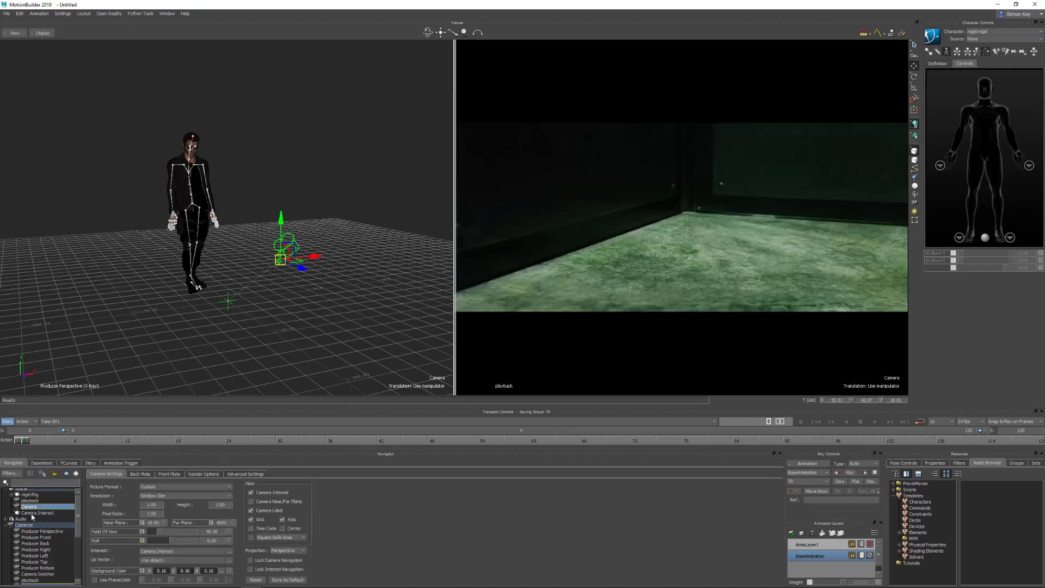
left_click(36, 513)
right_click(48, 514)
mouse_move(64, 471)
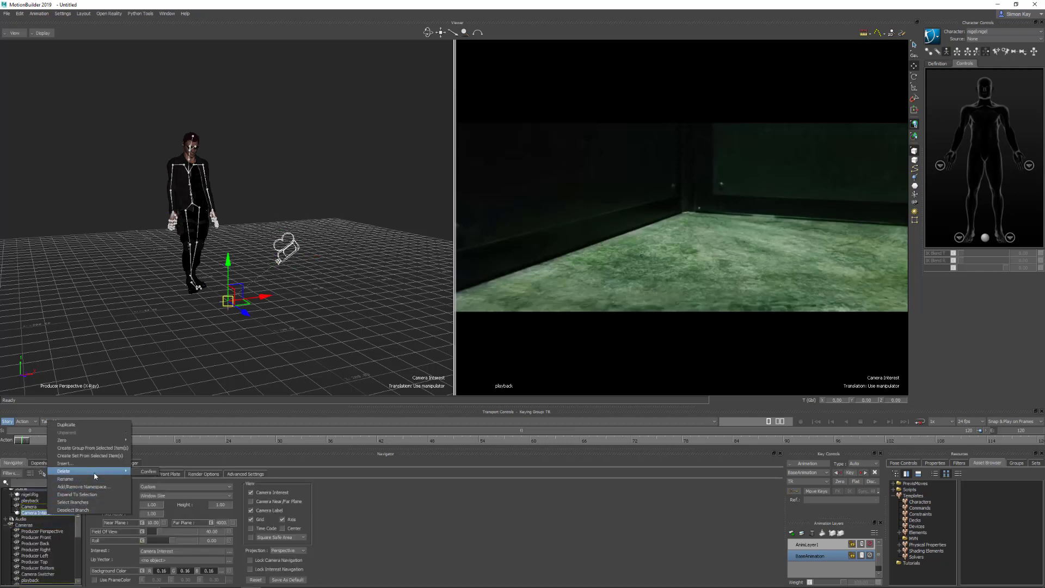
left_click(147, 474)
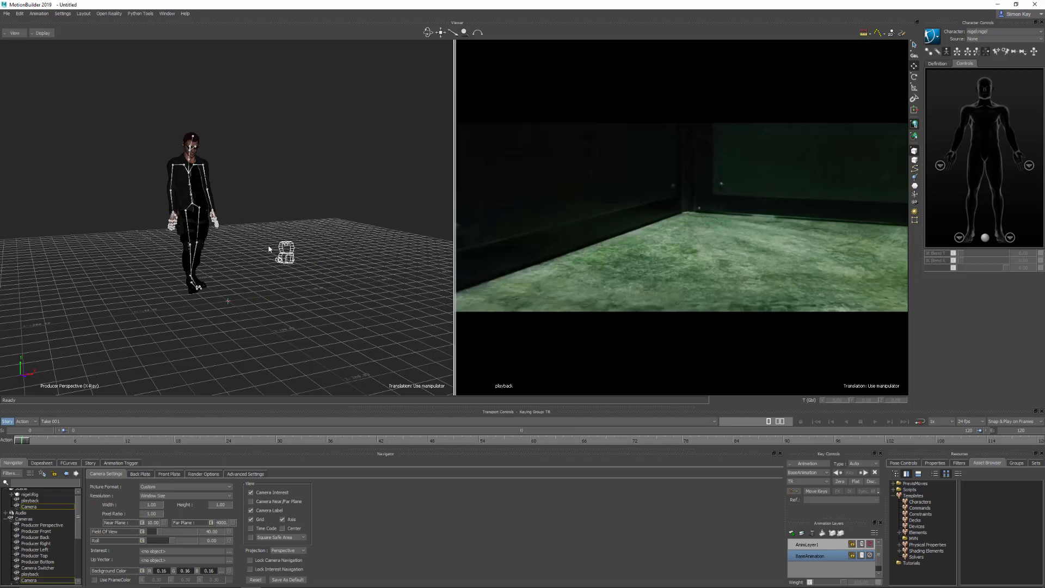
Zero the new camera's transform so that it sits at the world origin
left_click(285, 254)
right_click(291, 254)
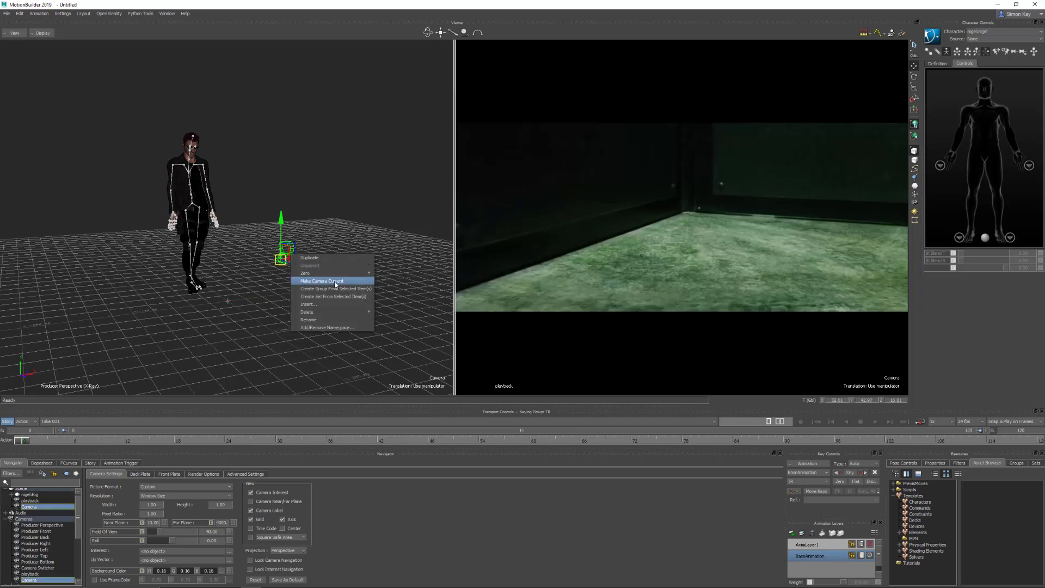
mouse_move(337, 273)
left_click(390, 277)
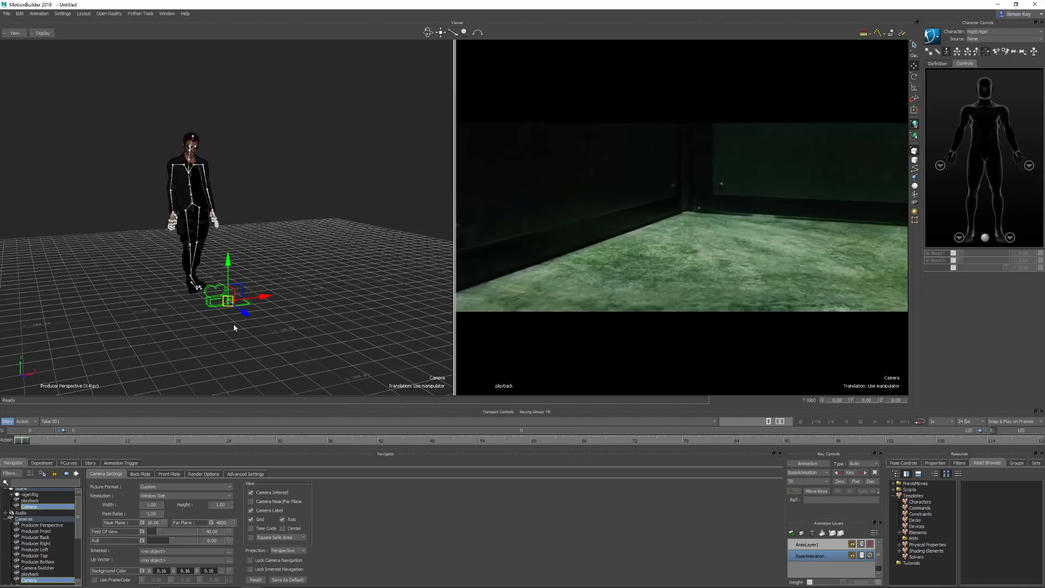
Activate rotation for the new camera and set the reference mode to Additive
key("a")
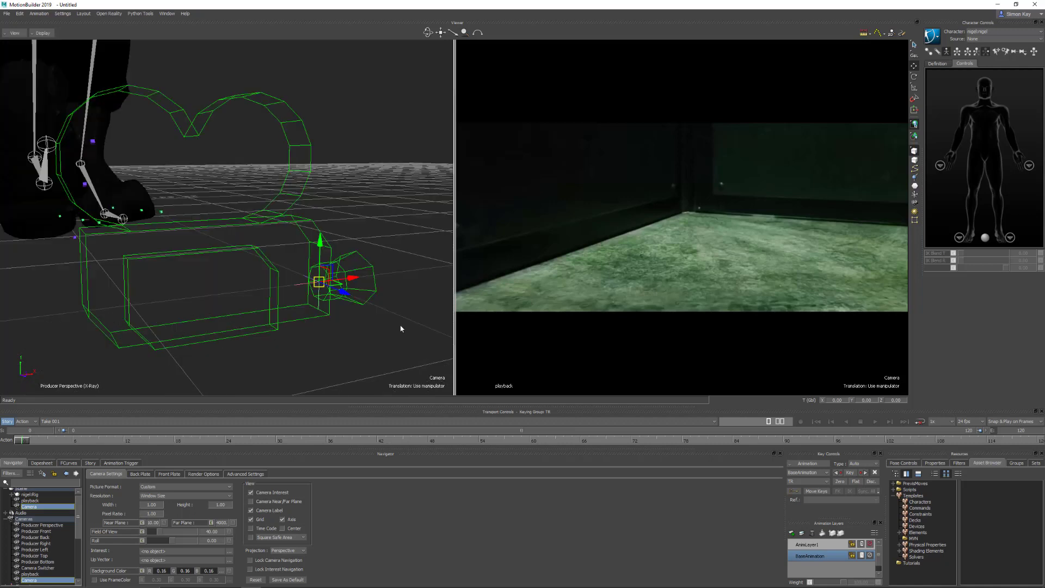
left_click_drag(425, 281, 402, 320, "ctrl+shift")
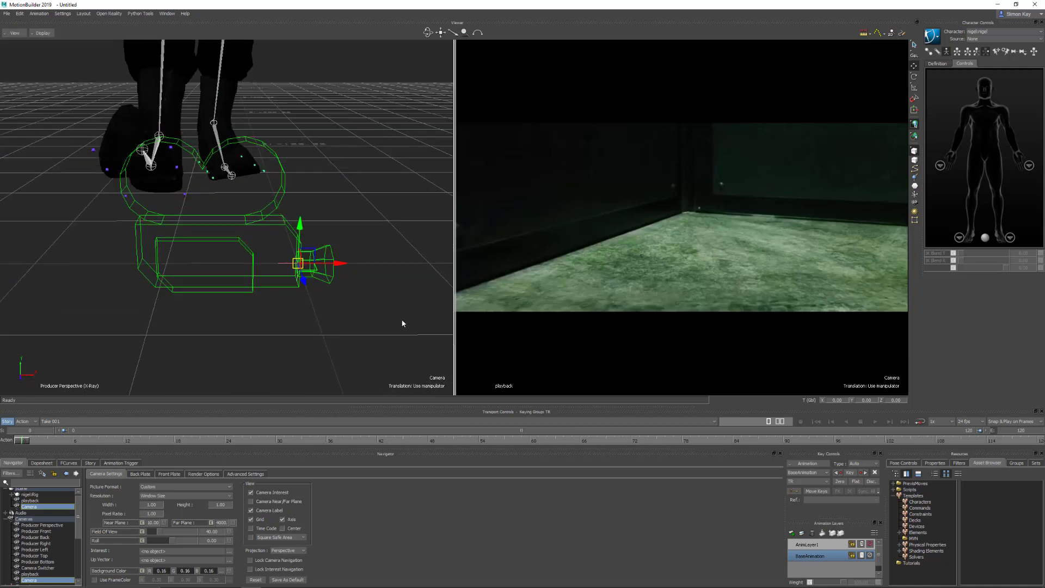
key("e")
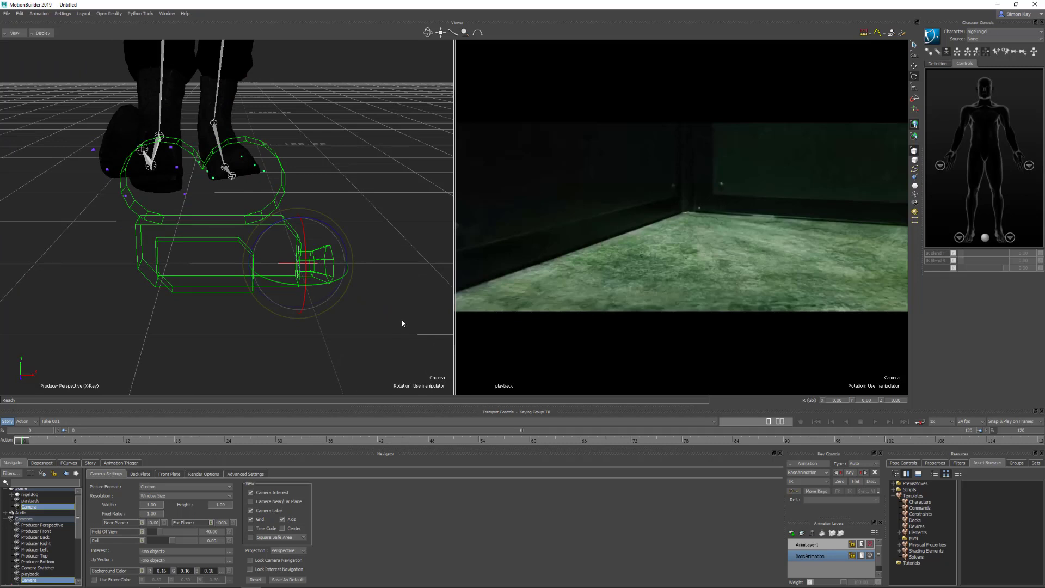
left_click(915, 55)
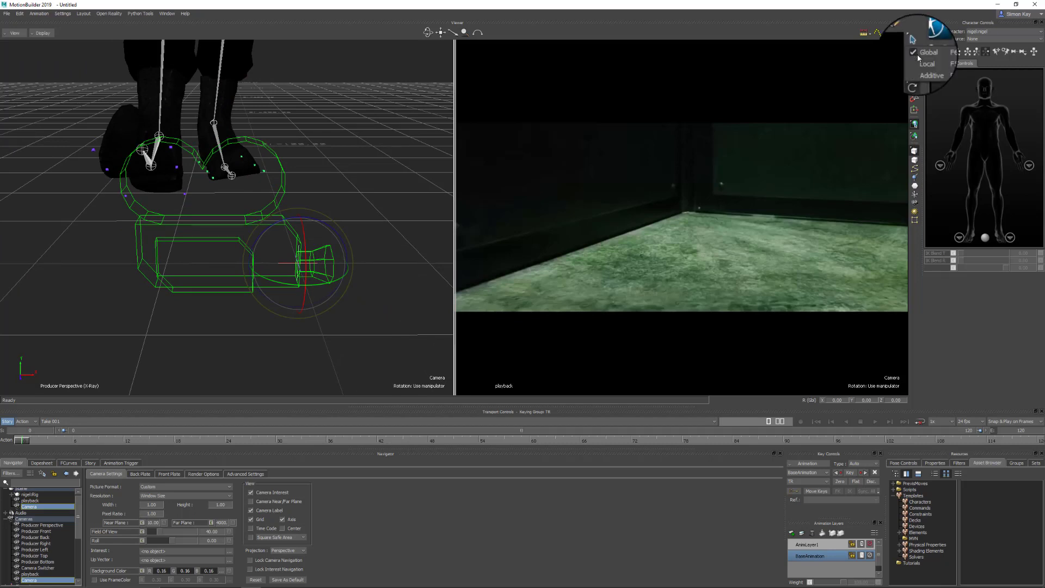
left_click(932, 74)
Try rotating the new camera freely around several axes in Additive mode, and undo the rotations
left_click_drag(448, 264, 372, 235, "ctrl+shift")
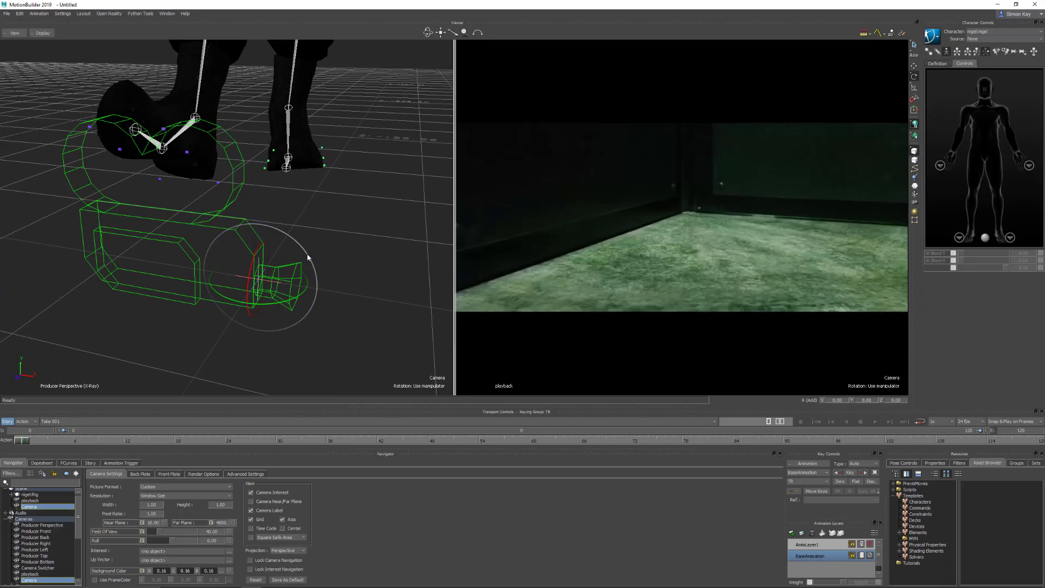
left_click_drag(308, 256, 316, 279)
mouse_move(209, 267)
left_mouse_down()
mouse_move(221, 286)
mouse_move(206, 283)
mouse_move(213, 257)
left_mouse_up()
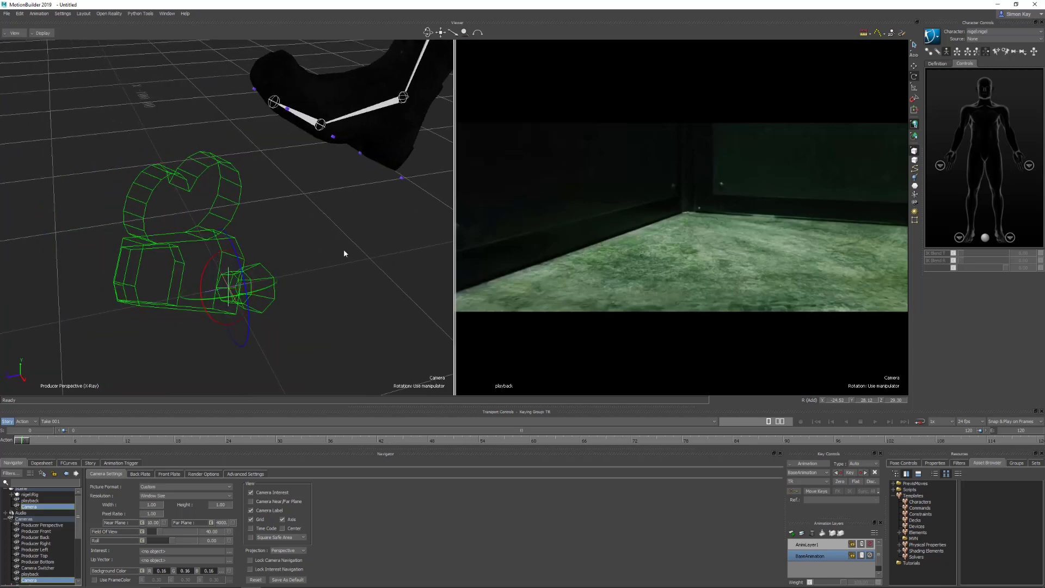
key("ctrl+z")
key("ctrl+z")
key("ctrl+z")
left_click_drag(344, 252, 372, 243, "alt")
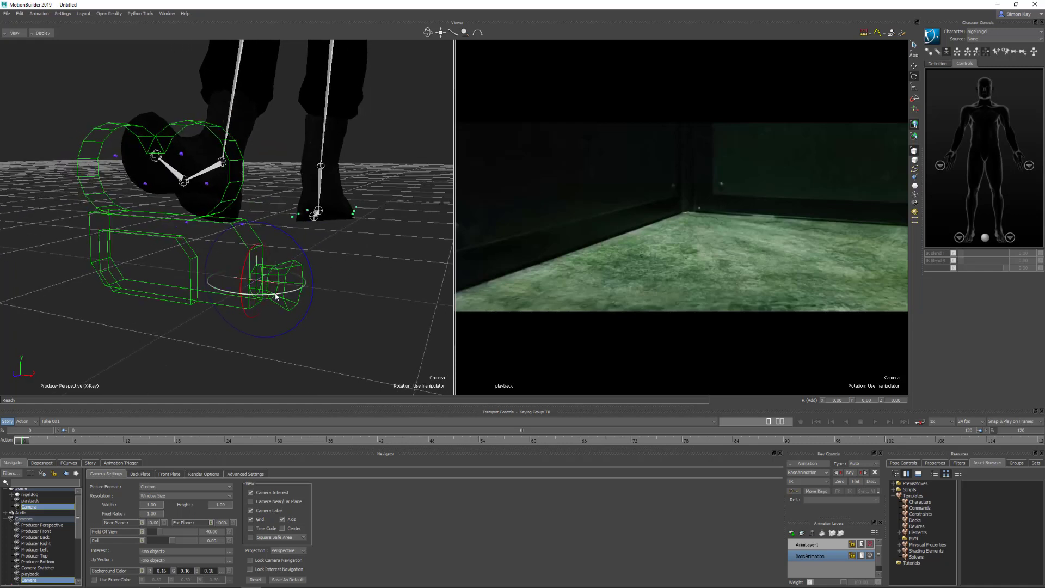
Try turning the camera slightly around its Y axis and tilting it around X, and undo the tilt
left_click_drag(277, 296, 300, 247)
key("ctrl+z")
mouse_move(233, 268)
left_mouse_down()
mouse_move(235, 260)
mouse_move(236, 275)
left_mouse_up()
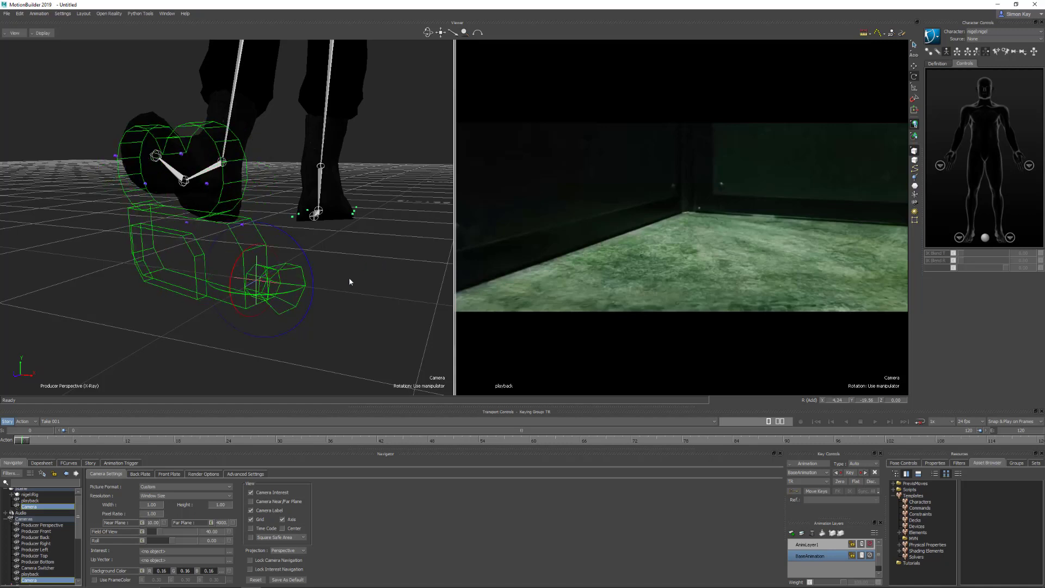
key("ctrl+z")
key("ctrl+z")
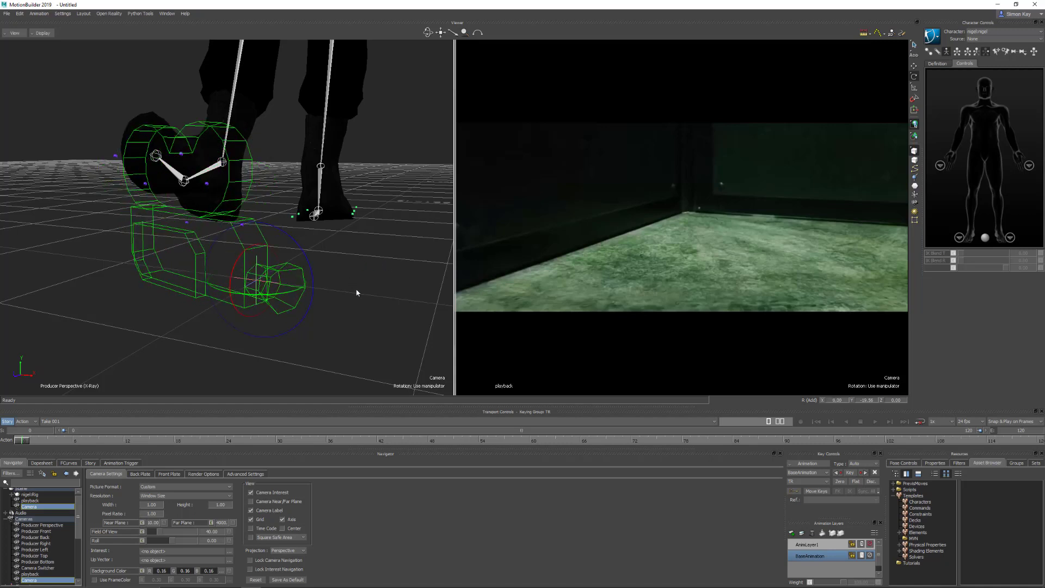
Rotate the camera to about -86 degrees in Y, test a second-axis rotation and undo that test
left_click_drag(298, 291, 261, 296)
left_click_drag(362, 266, 359, 270, "ctrl+shift")
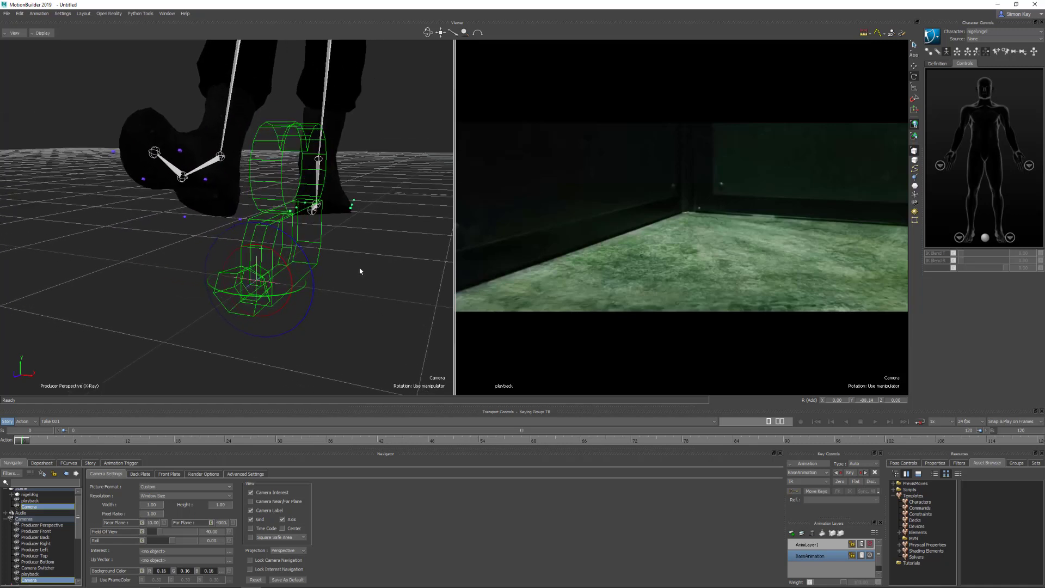
mouse_move(281, 234)
left_mouse_down()
mouse_move(290, 240)
mouse_move(268, 242)
mouse_move(276, 253)
left_mouse_up()
key("ctrl+z")
Test rotating the camera in Local mode, undo all its rotations, and return the reference mode to Additive
left_click(914, 54)
left_click_drag(243, 265, 412, 305)
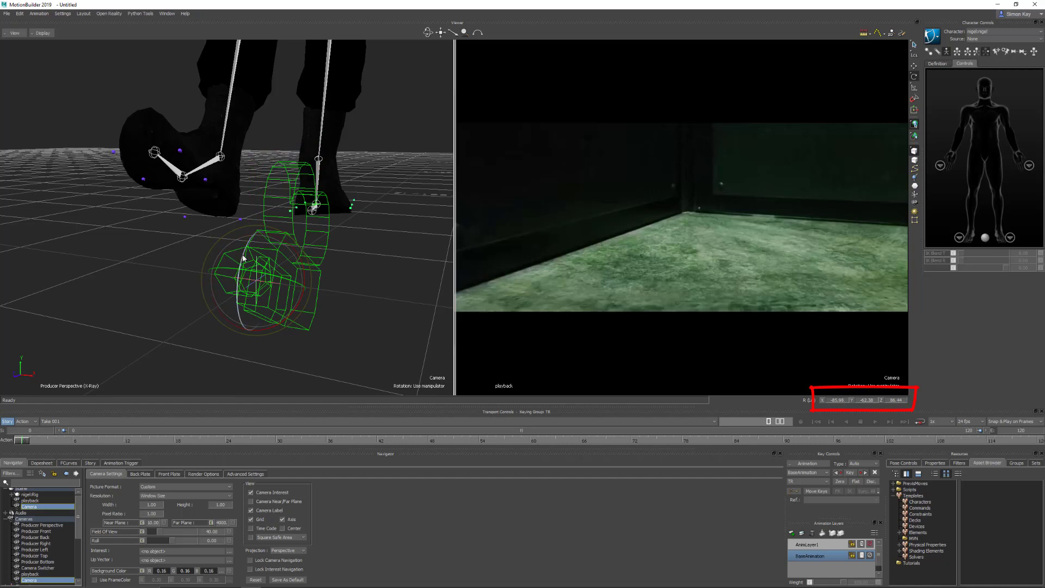
mouse_move(254, 255)
left_mouse_down()
mouse_move(235, 268)
mouse_move(282, 266)
left_mouse_up()
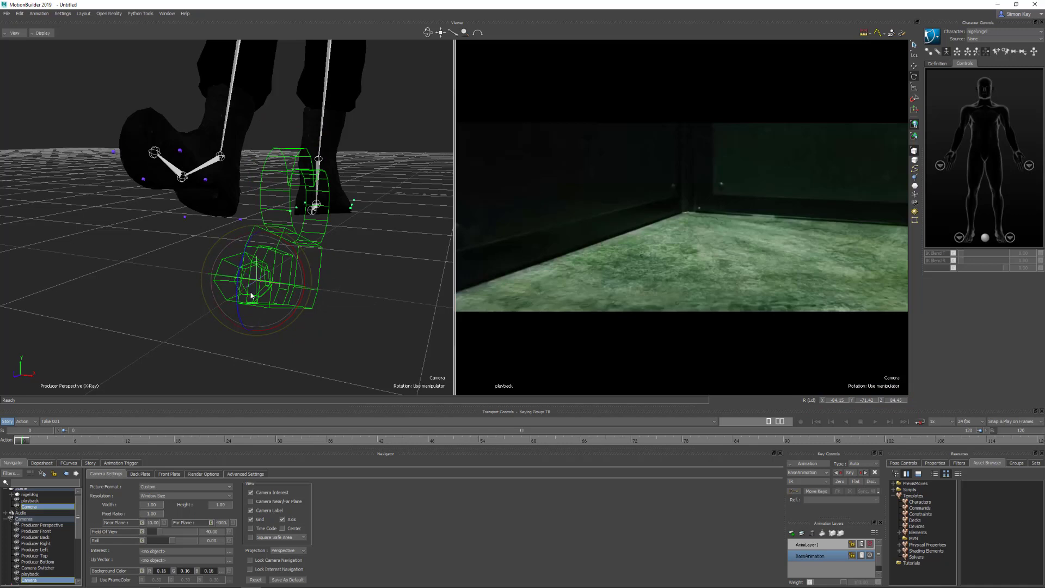
left_click_drag(252, 294, 294, 269)
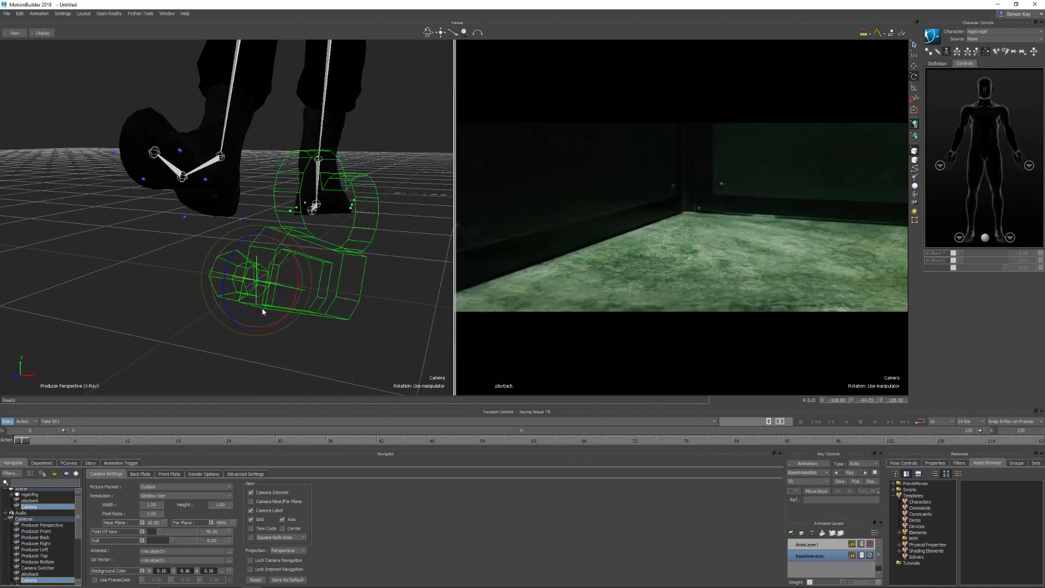
key("ctrl+z")
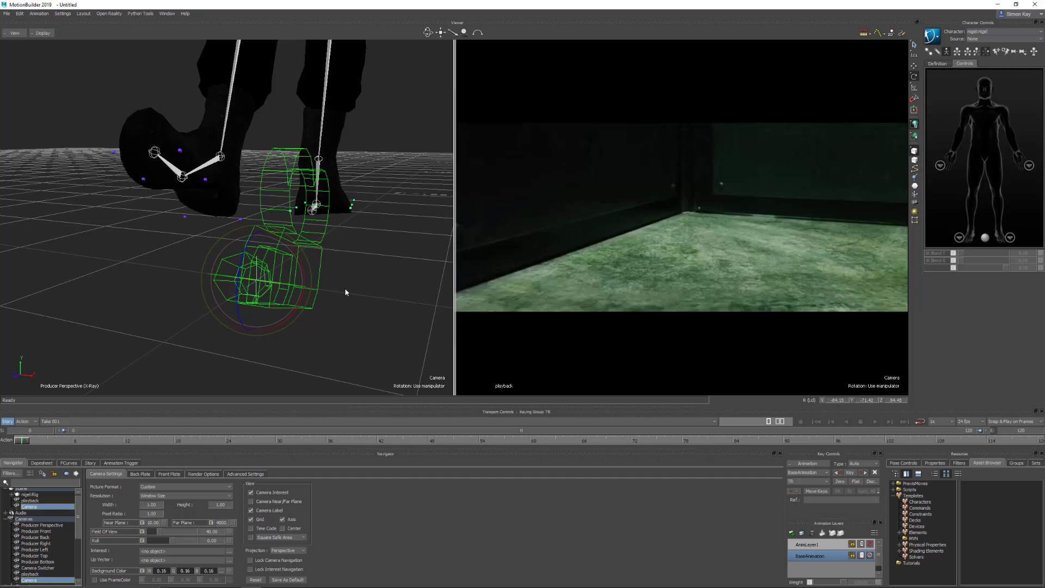
key("ctrl+z")
key("ctrl+z")
key("ctrl+z")
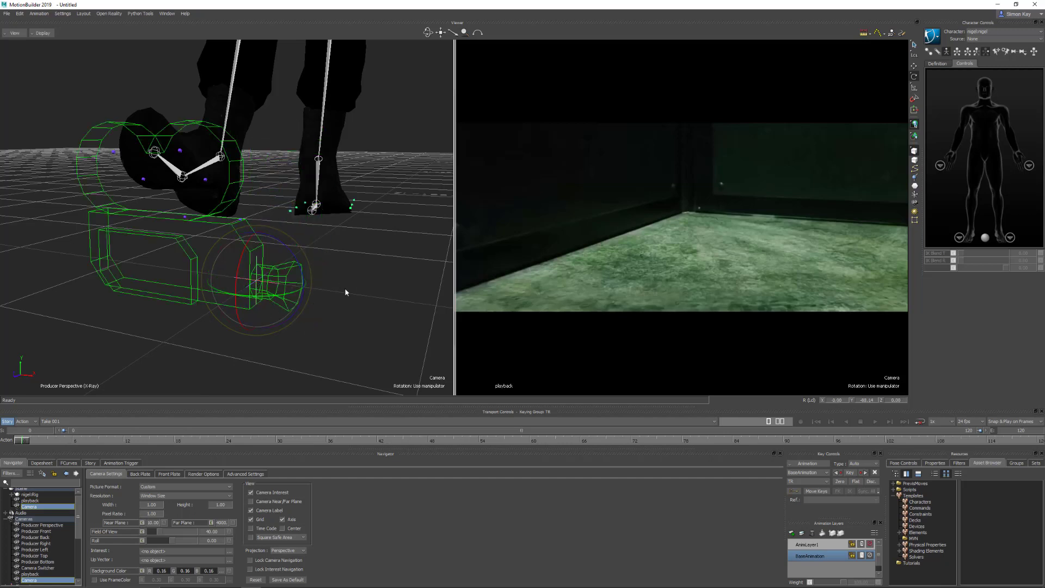
left_click(913, 55)
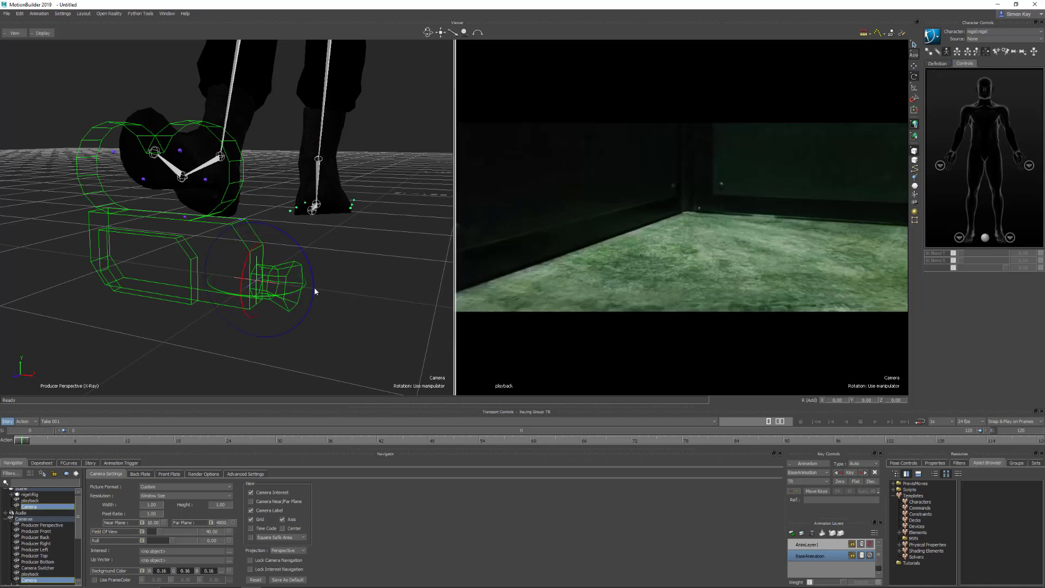
Enable the camera's rotation degrees of freedom and set its rotation order to Euler XZY
left_click(935, 463)
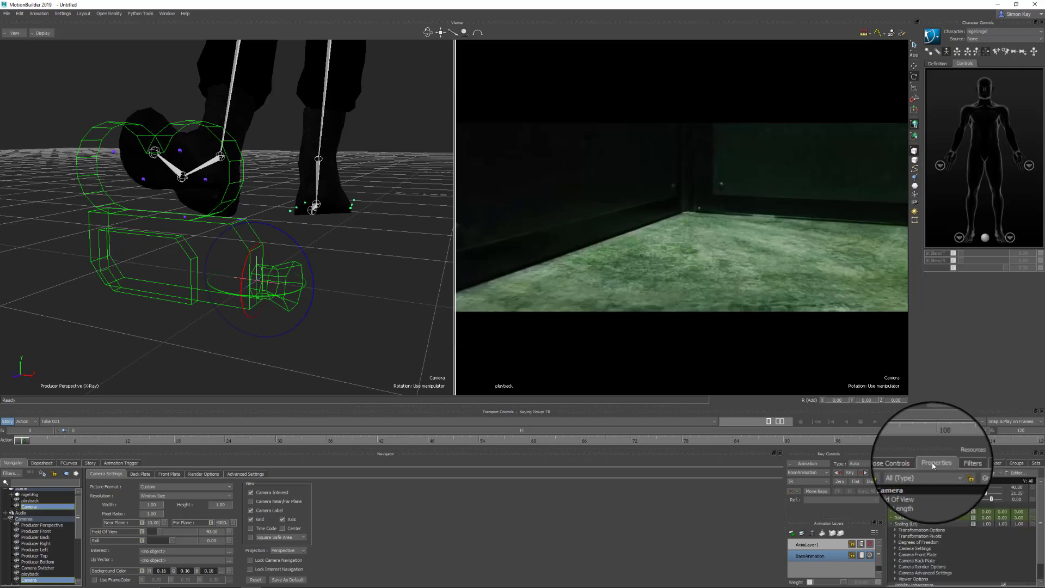
left_click(895, 541)
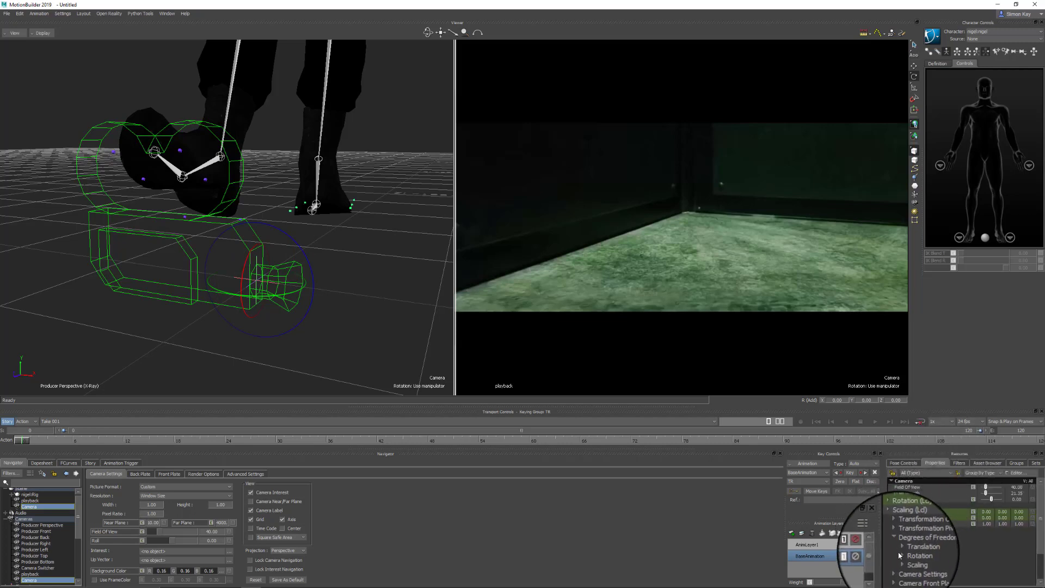
left_click(903, 561)
scroll(901, 557, "down", 1)
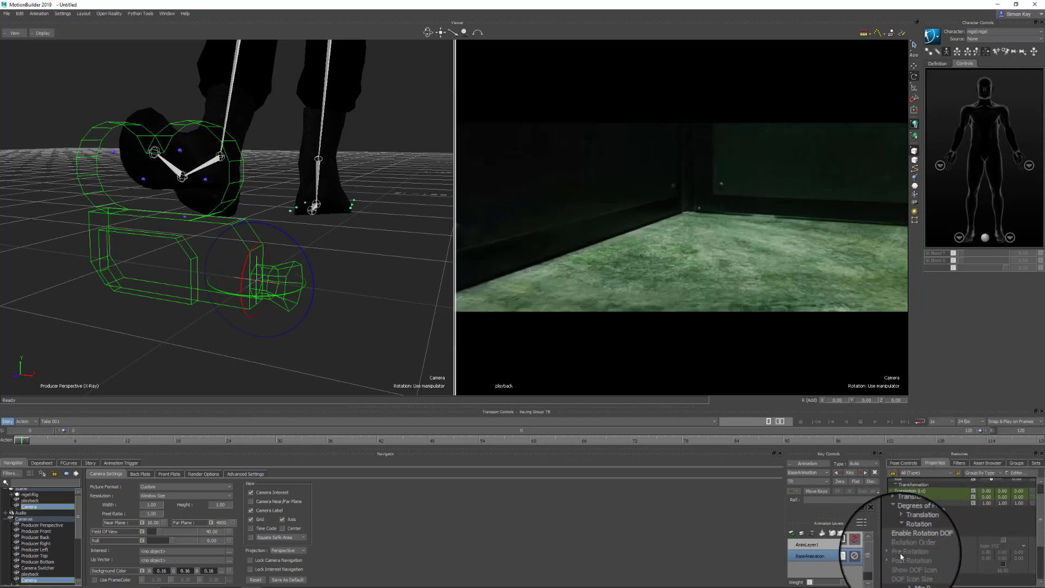
left_click(932, 541)
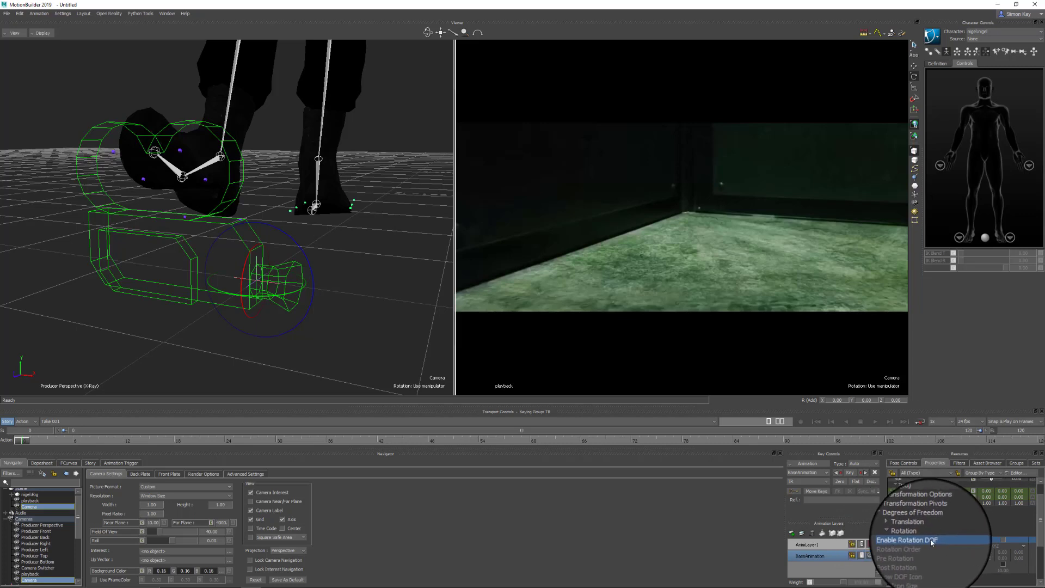
left_click(1006, 539)
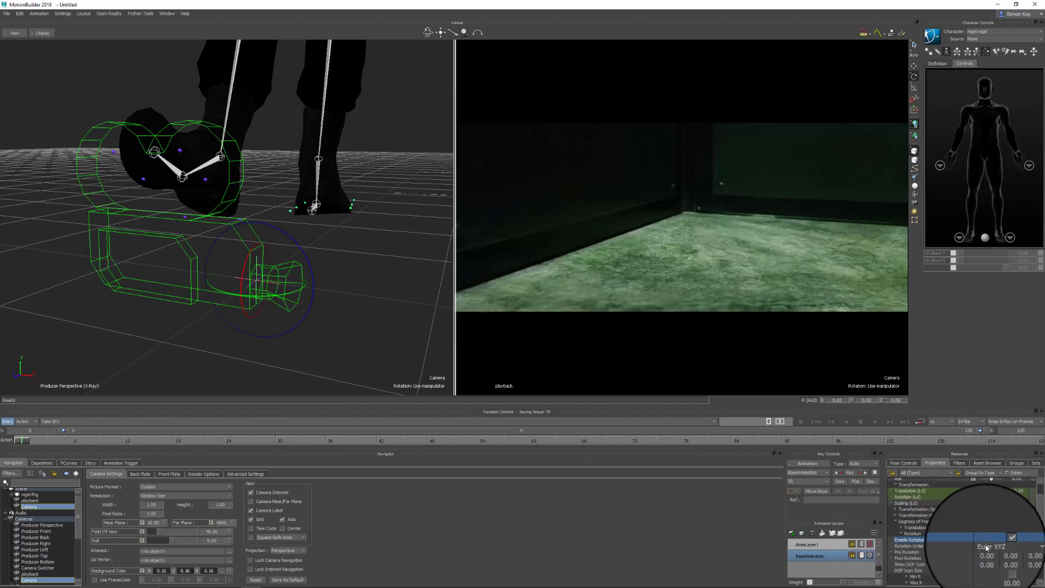
left_click(989, 547)
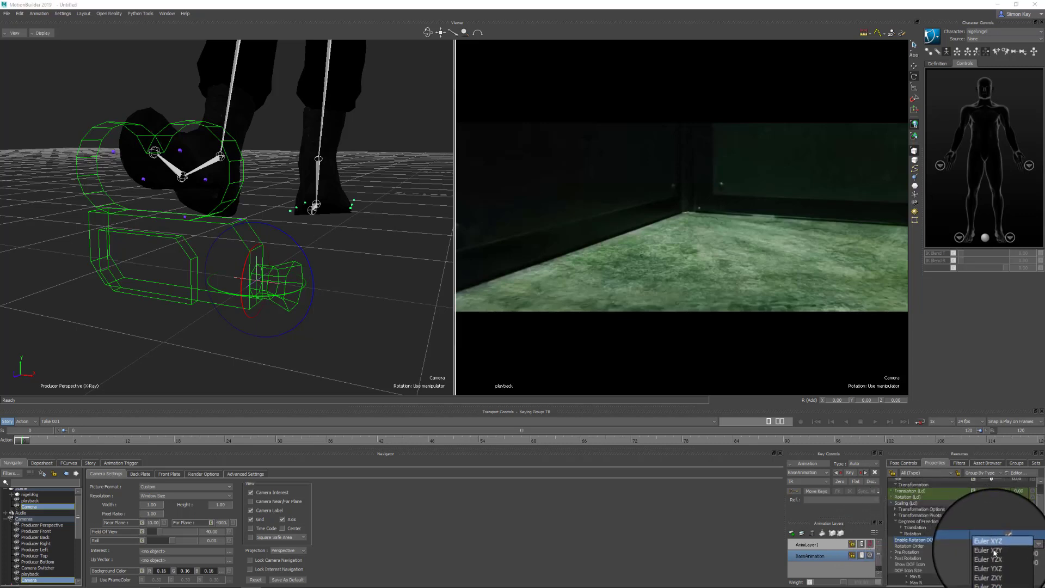
left_click(994, 551)
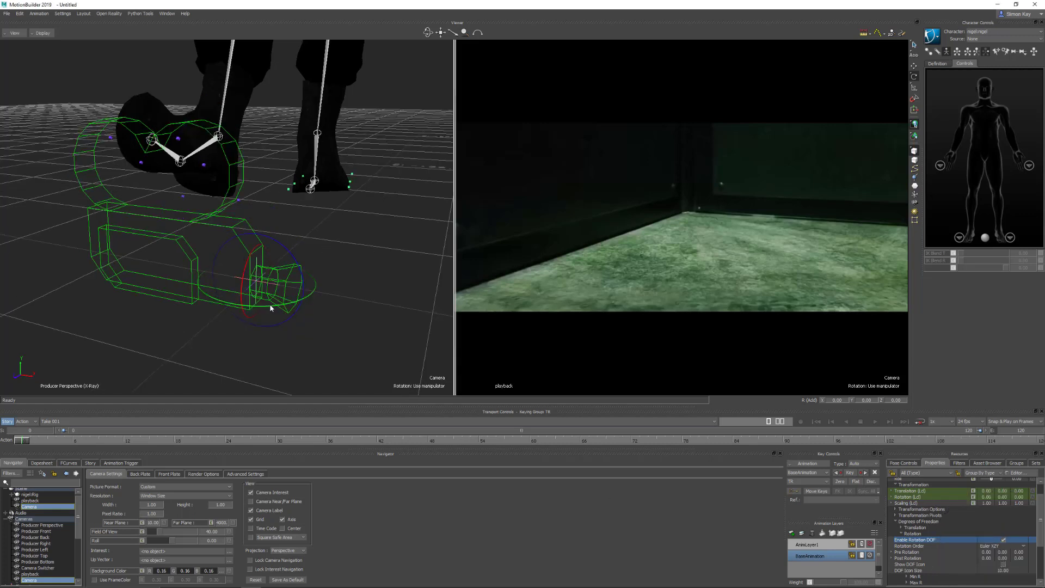
Test the rotation order by turning the camera to about -124.5 degrees in Y, tilting it about 24.5 in Z and rolling it in X
left_click_drag(273, 306, 234, 287)
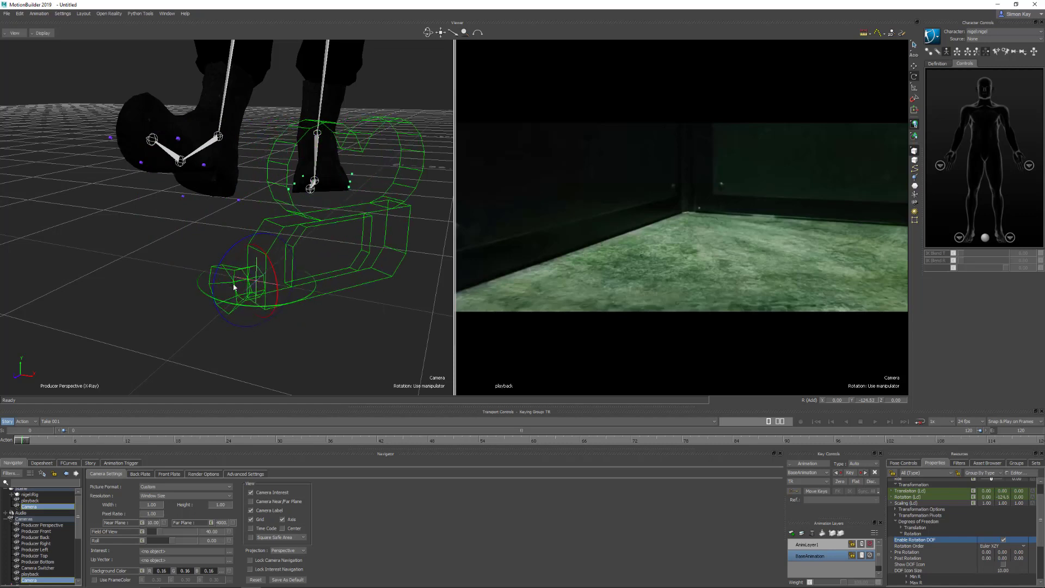
left_click_drag(228, 252, 227, 235)
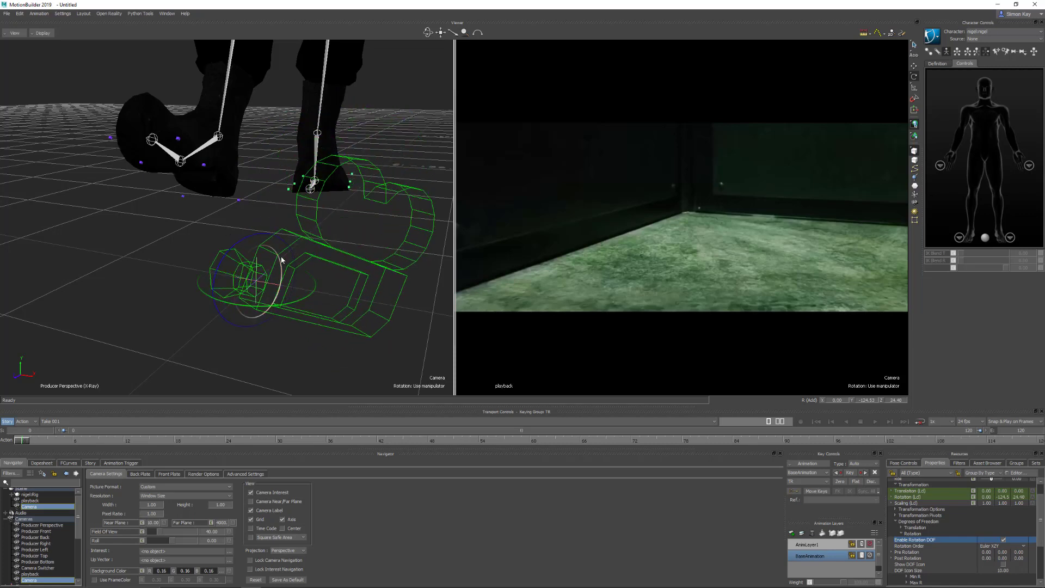
left_click_drag(281, 263, 279, 239)
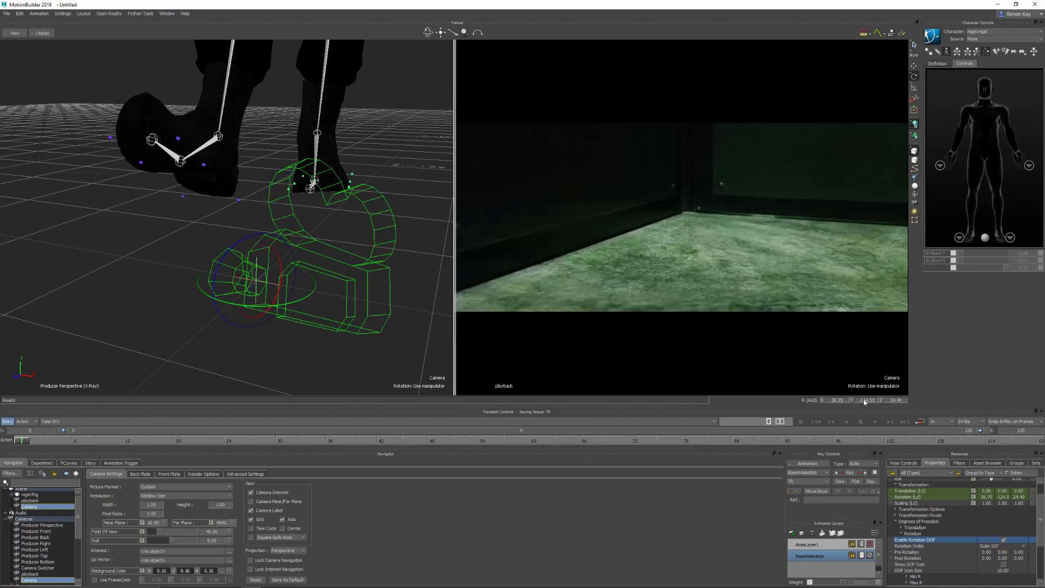
Adjust the camera's Y and Z rotation to about -117.5 and 17.5 degrees, and set its X rotation to 0
left_click_drag(864, 401, 898, 401)
left_click_drag(888, 402, 837, 403)
left_click(837, 402)
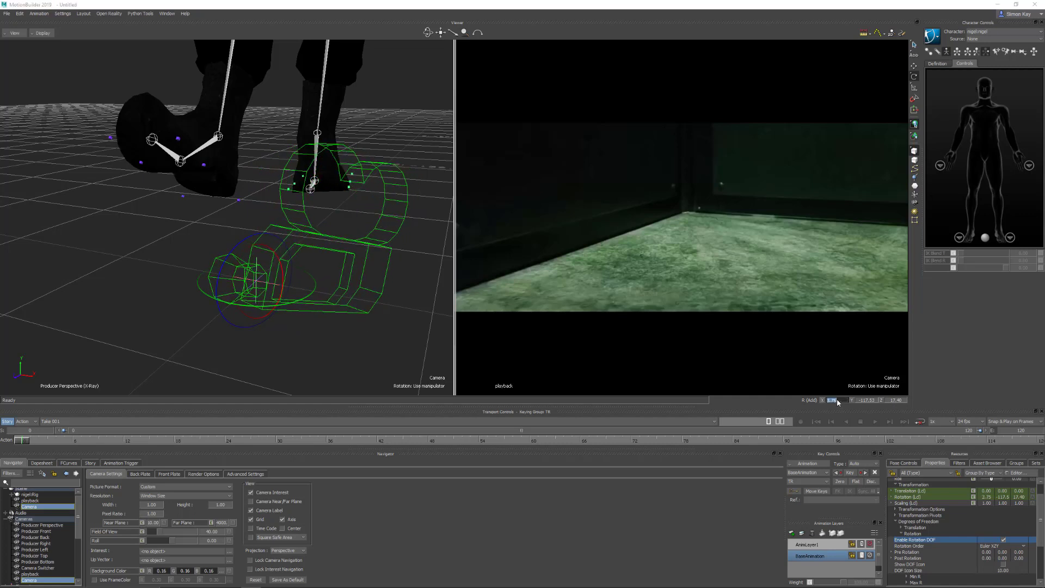
type("0")
key("Return")
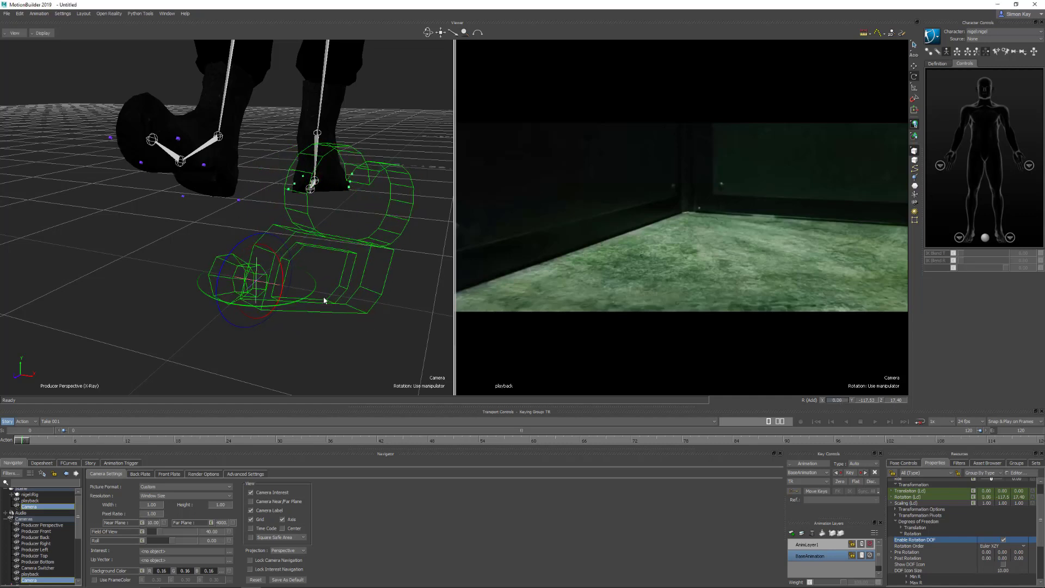
Undo all of the camera's test rotations
key("ctrl+z")
key("ctrl+z")
key("ctrl+z")
key("ctrl+z")
key("ctrl+z")
key("ctrl+z")
key("ctrl+z")
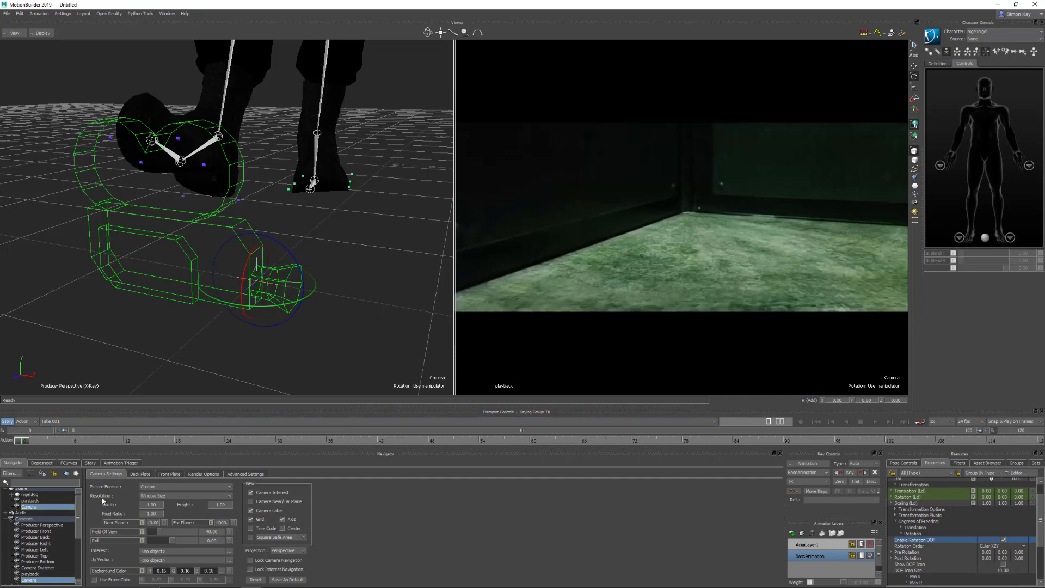
Set the camera's resolution to Fixed Ratio with a width of 2.39, and look through the camera
left_click(166, 496)
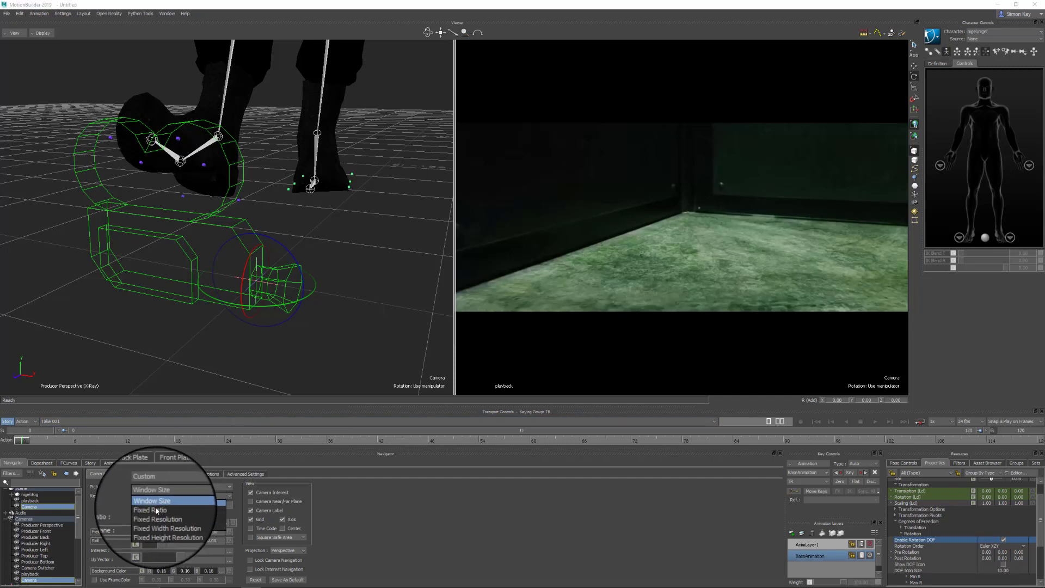
left_click(166, 507)
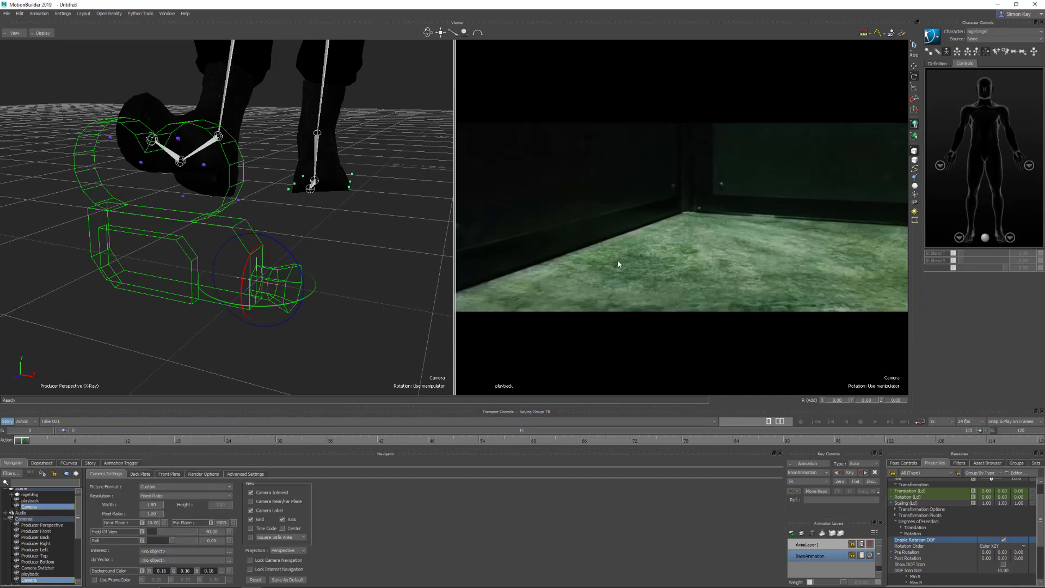
double_click(151, 505)
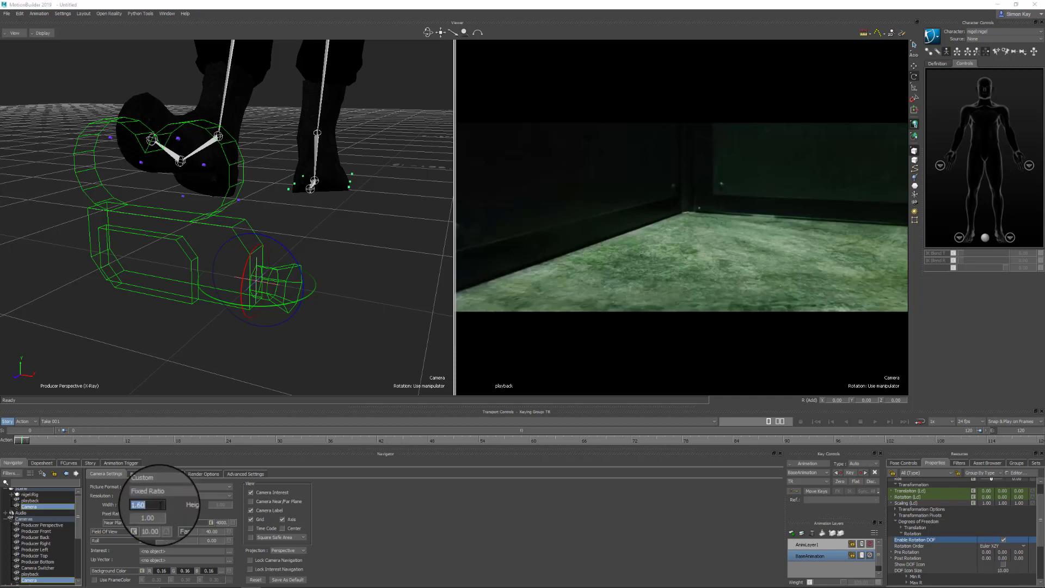
type("2.39")
key("Return")
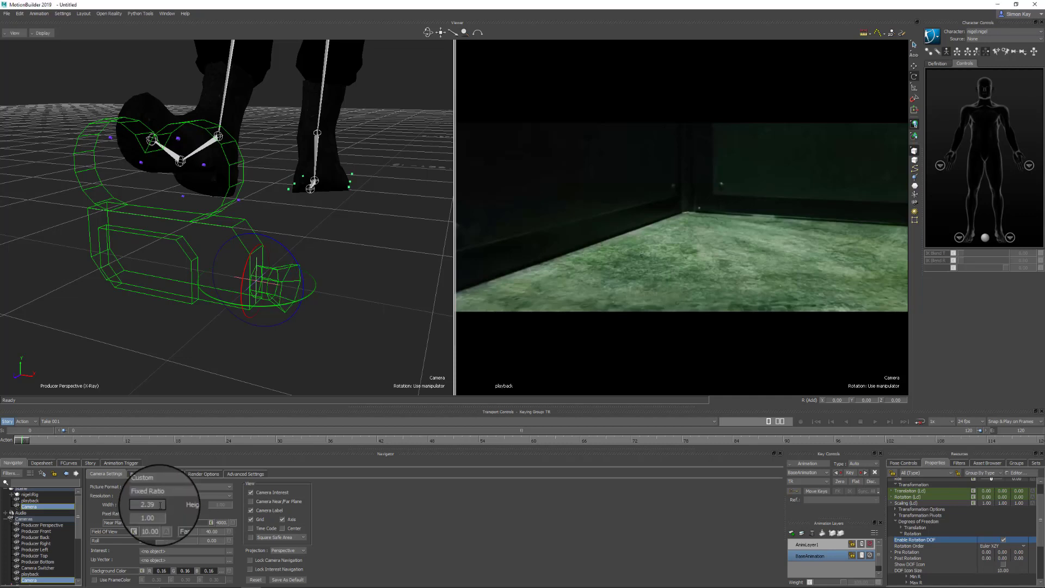
key("ctrl+e")
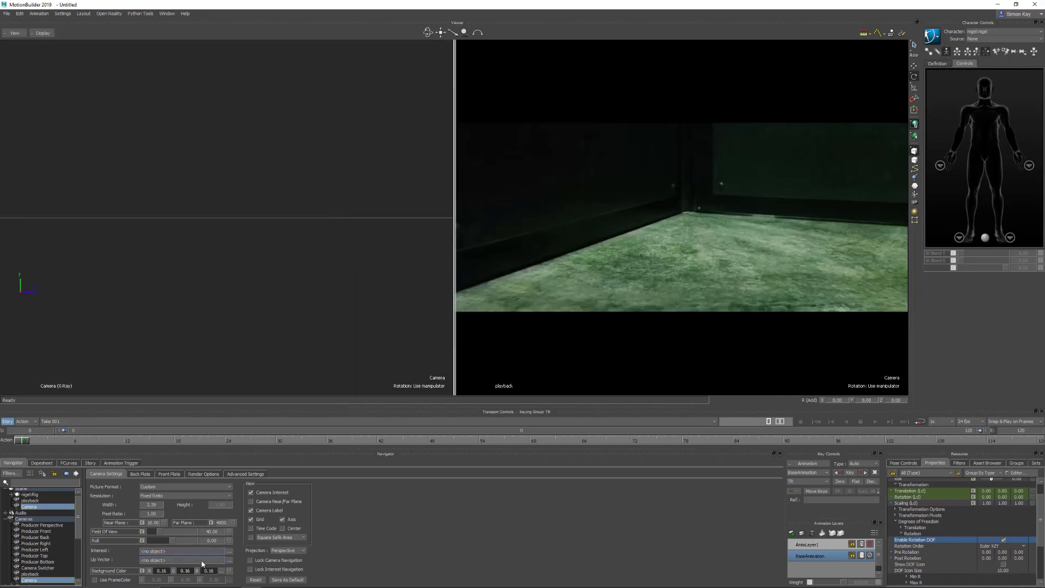
Set the camera's background colour to grey with R, G and B at 0.6
double_click(166, 574)
type("0.6")
key("Tab")
type("0.6")
key("Tab")
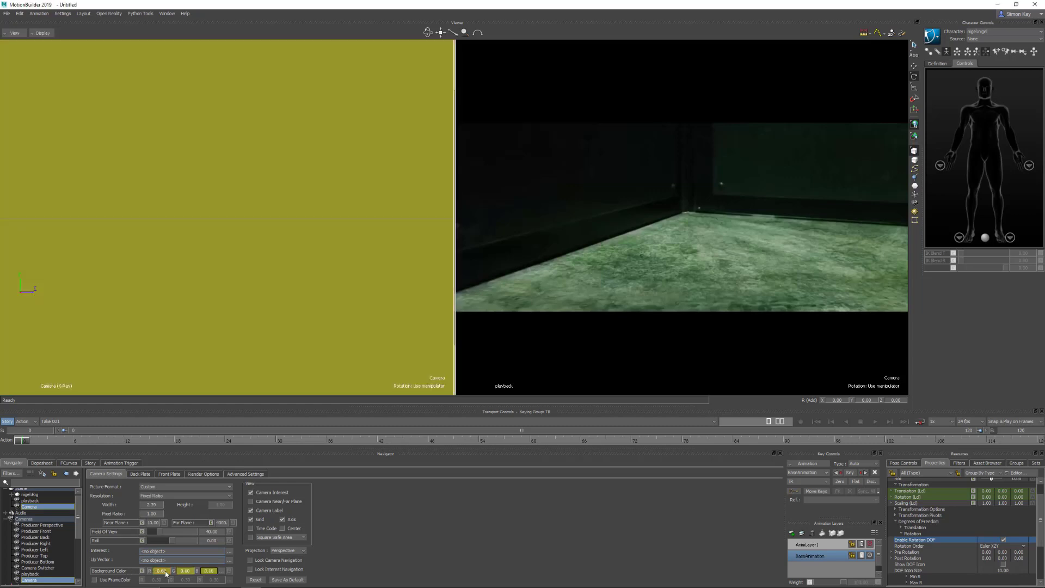
type("0.6")
key("Return")
Move the camera to frame the full-body character at about 72 degrees in Y, and display models only
mouse_move(321, 247)
left_mouse_down("ctrl")
mouse_move(286, 246)
mouse_move(330, 246)
mouse_move(273, 253)
mouse_move(315, 257)
mouse_move(279, 245)
mouse_move(303, 211)
mouse_move(308, 232)
left_mouse_up("ctrl")
key("ctrl+a")
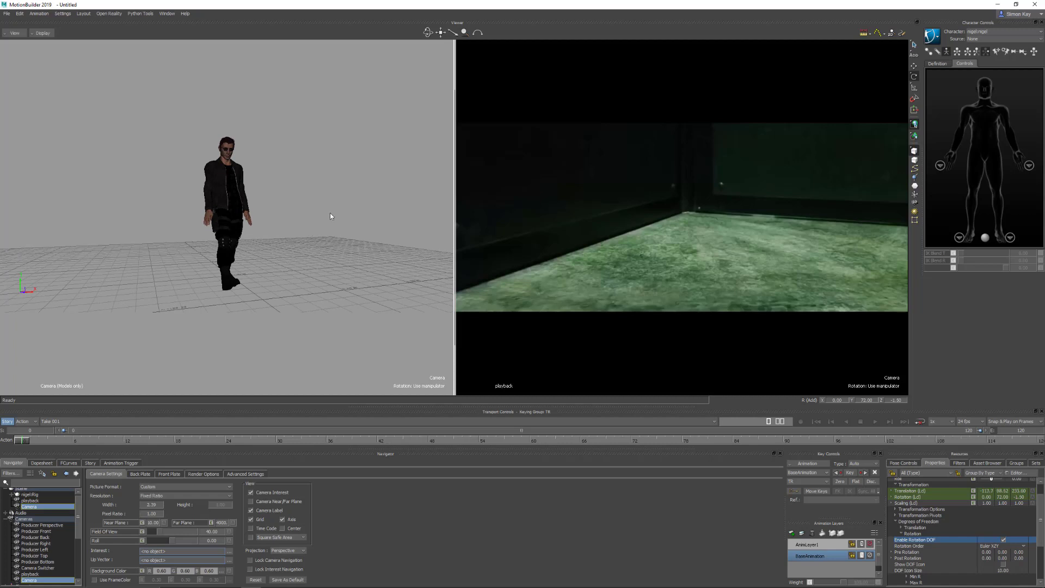
Enable the camera's frame colour and make it black with R, G and B at 0
left_click(96, 579)
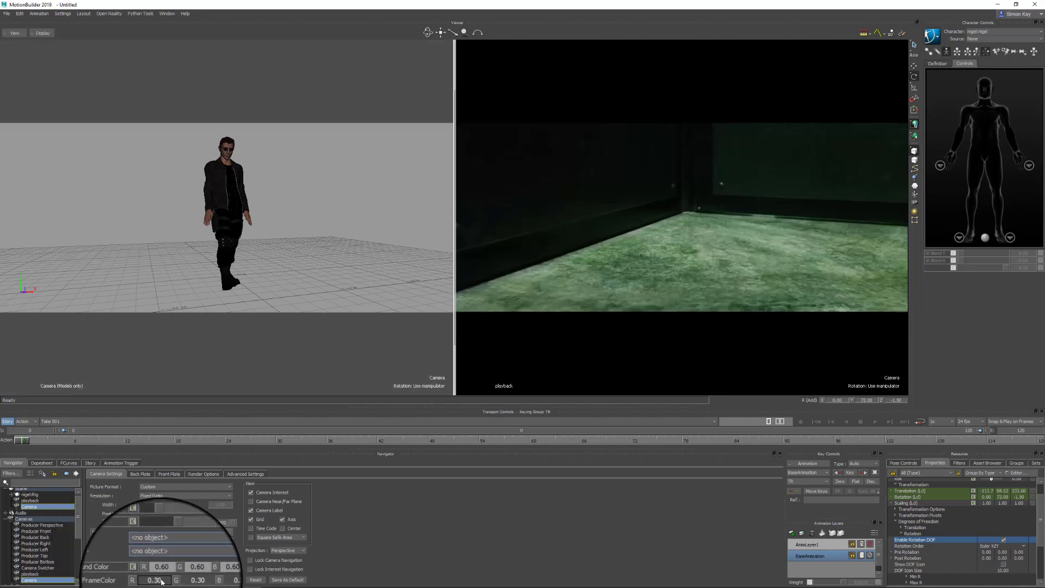
double_click(162, 581)
type("0")
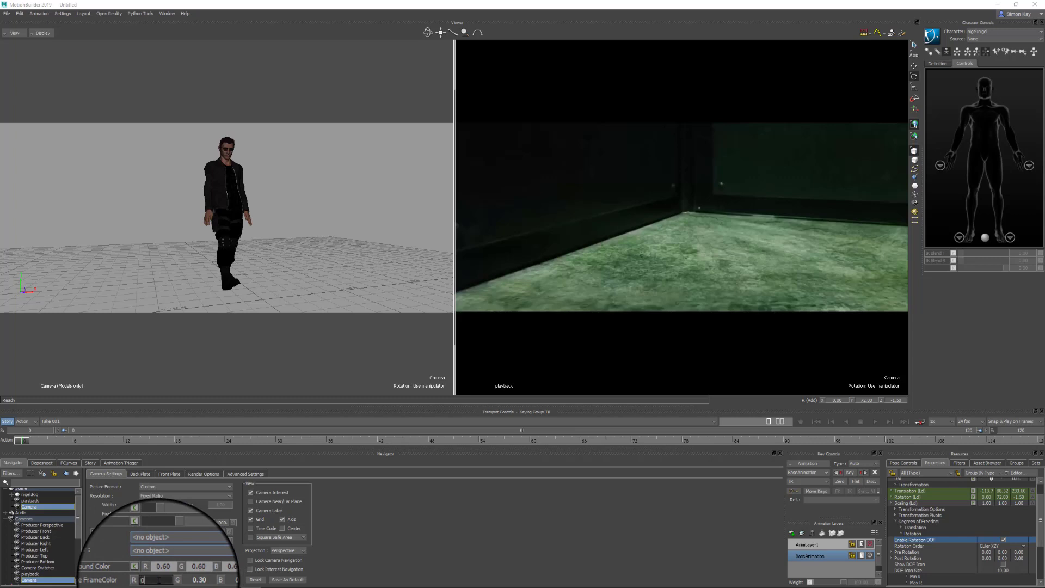
key("Tab")
type("0")
key("Tab")
type("0")
key("Return")
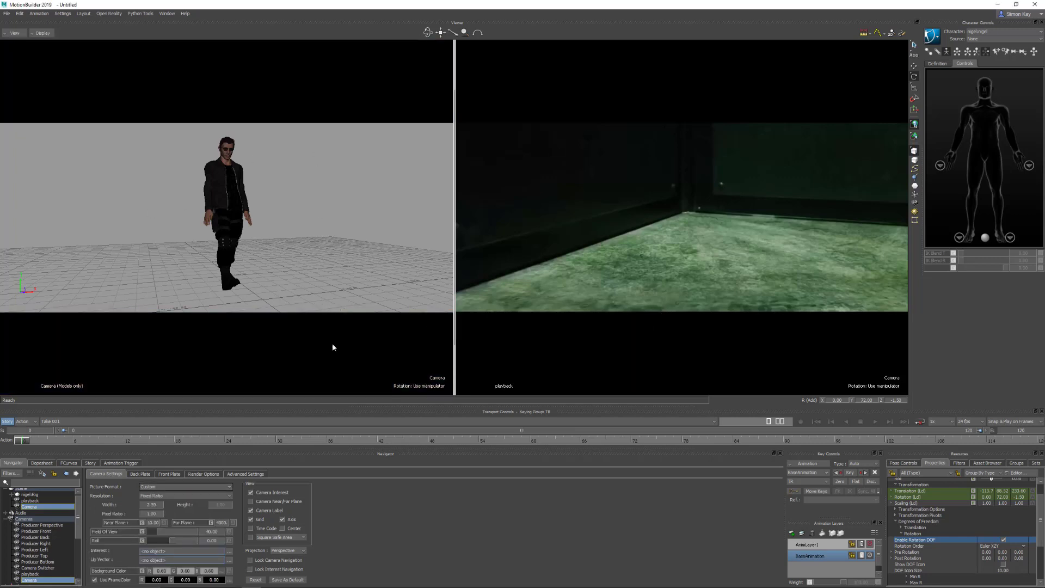
Set the camera's film format to 35mm Full Aperture and its focal length to 27, and return to the general camera settings
left_click(239, 473)
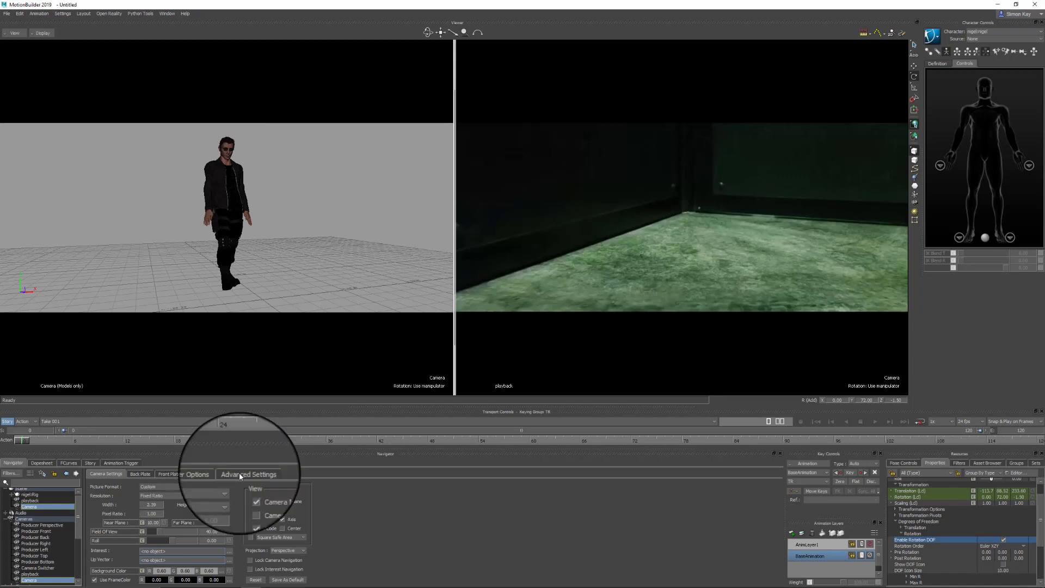
left_click(156, 490)
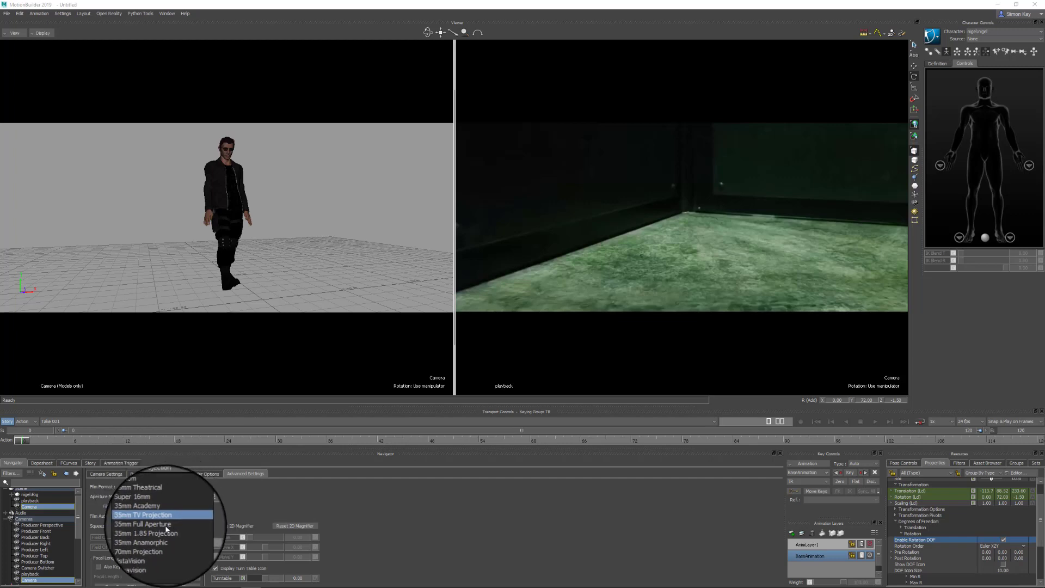
left_click(162, 525)
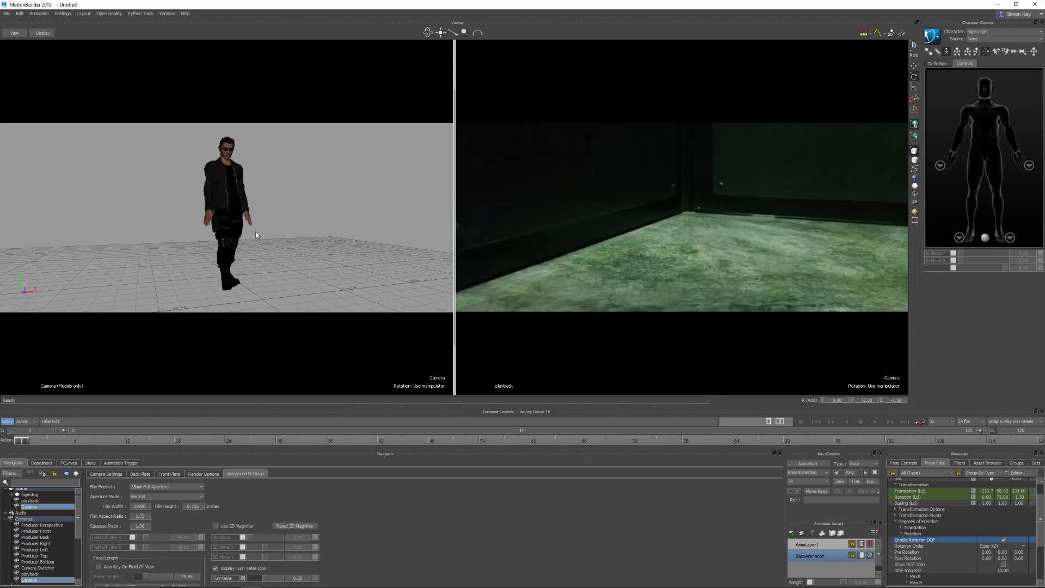
double_click(187, 577)
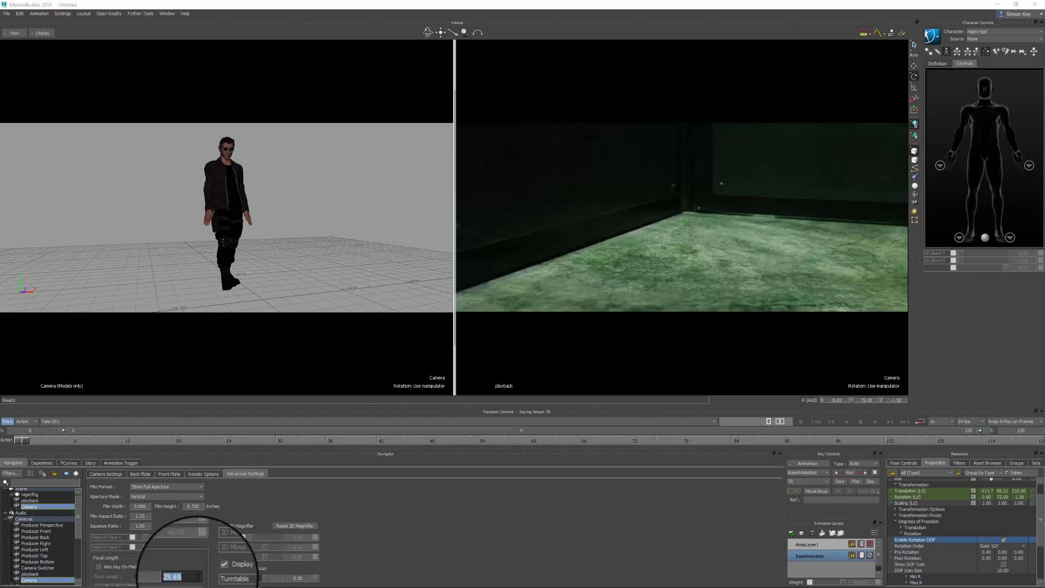
type("27")
key("Return")
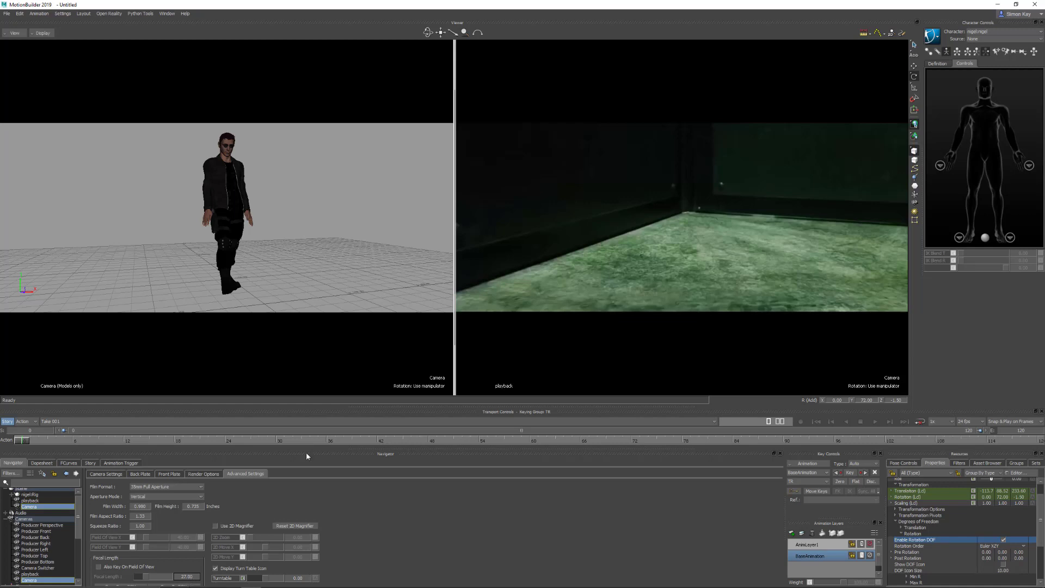
left_click(121, 475)
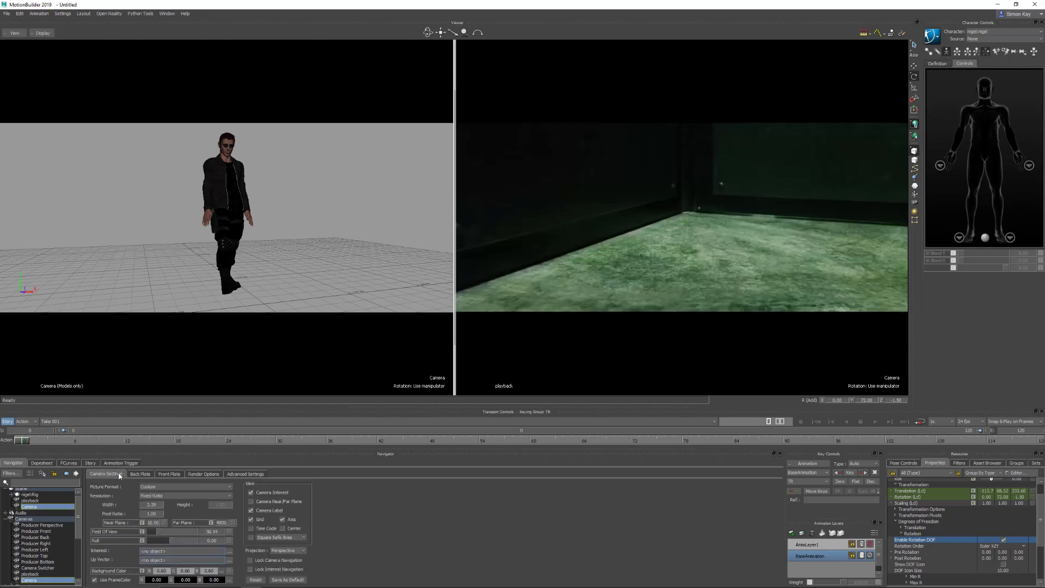
Duplicate the camera and check the film format and focal length of the copy
right_click(33, 507)
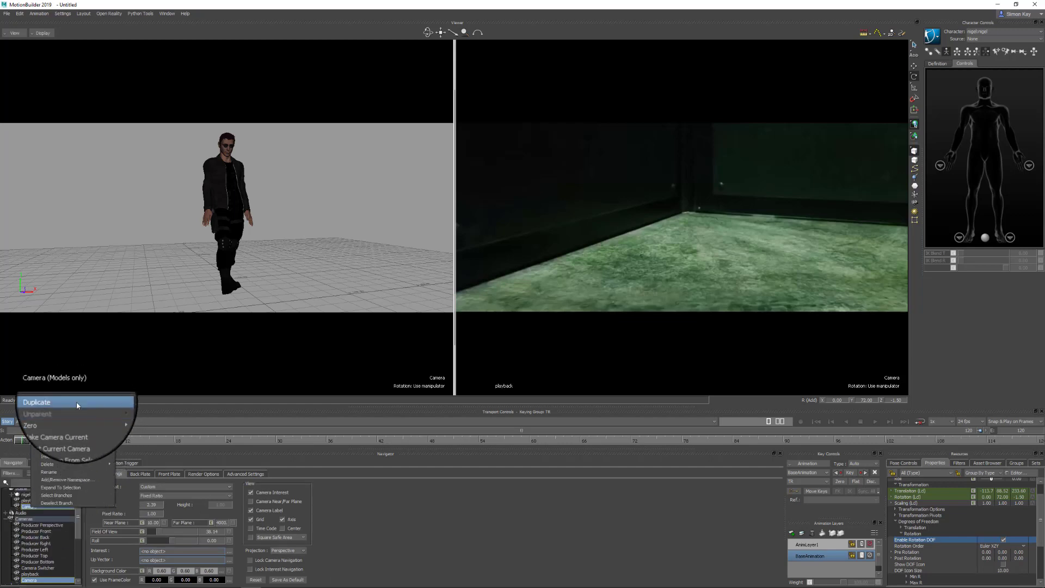
left_click(78, 404)
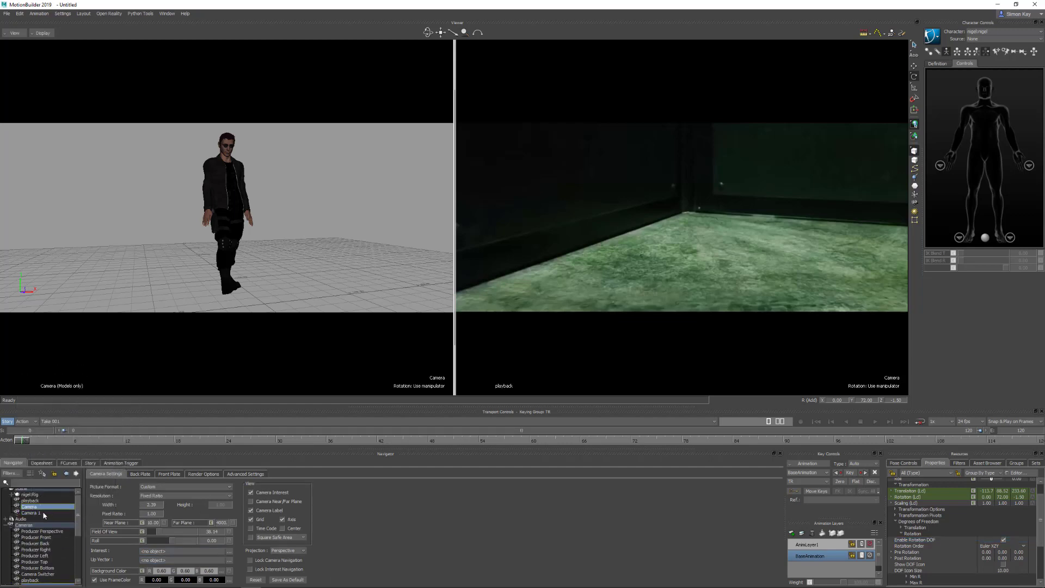
left_click(44, 513)
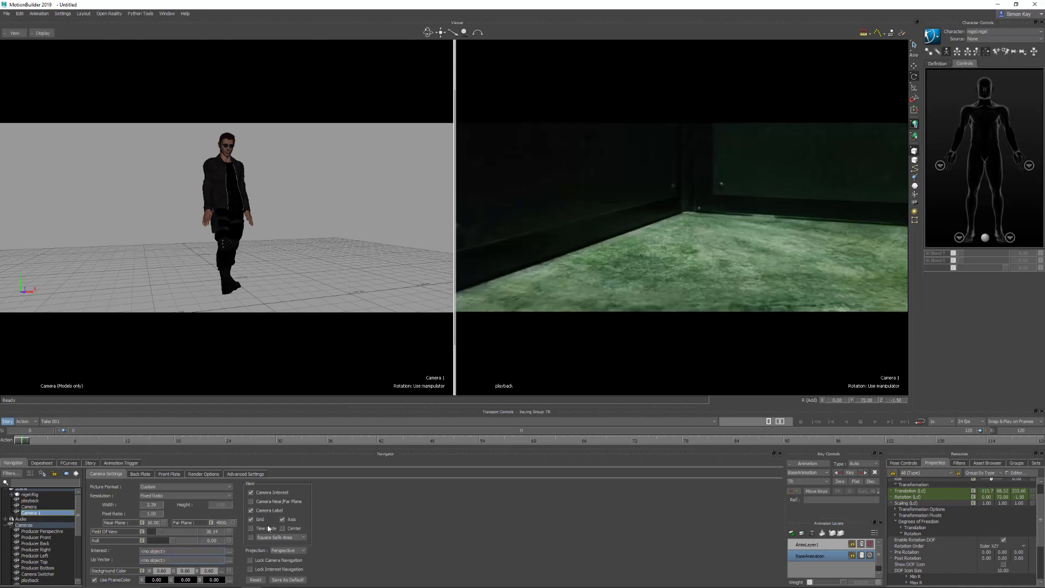
left_click(245, 474)
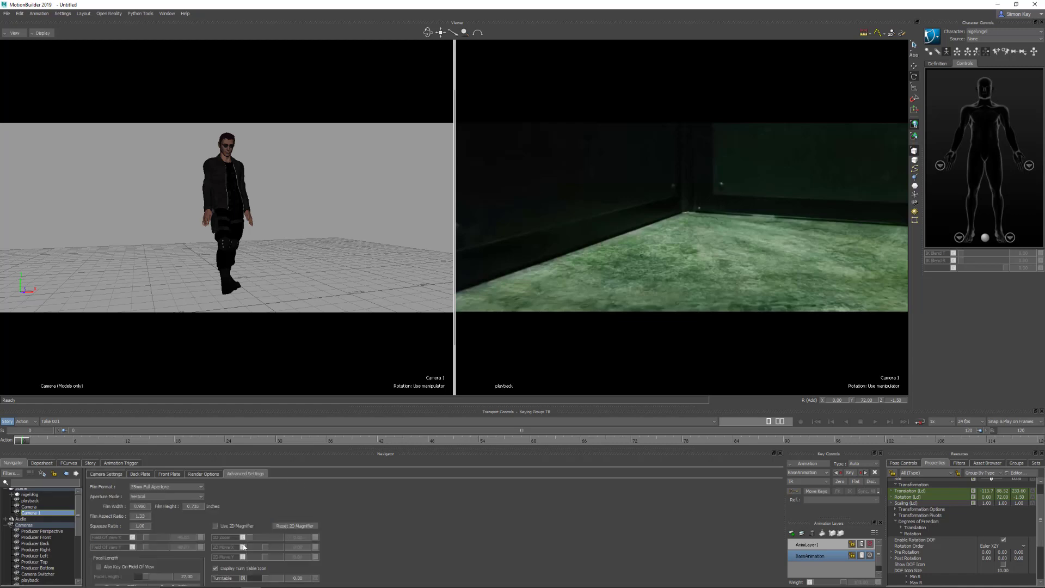
left_click(189, 579)
Delete the duplicate camera and select the original camera again
right_click(32, 515)
mouse_move(83, 471)
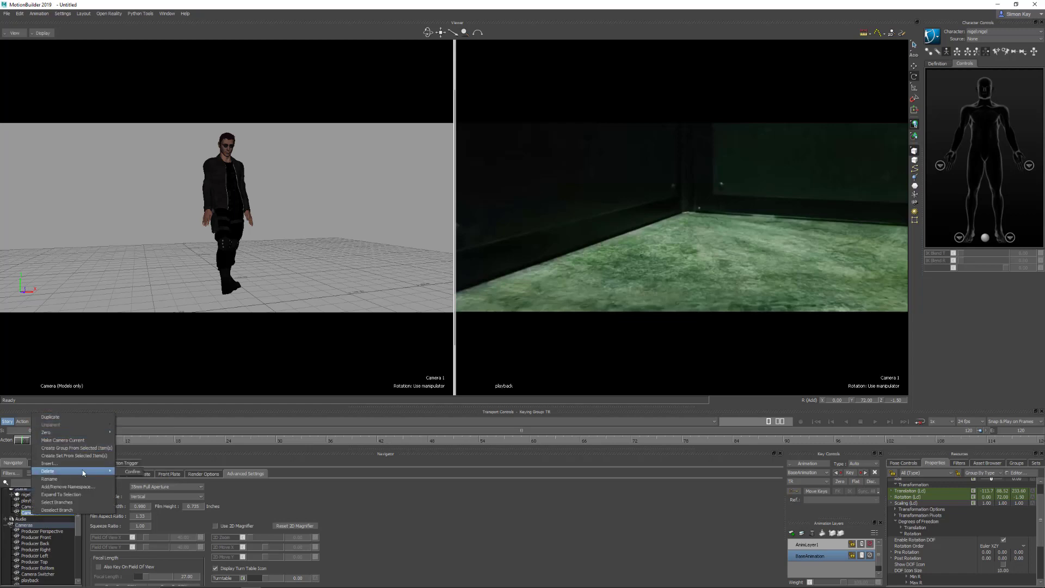
left_click(134, 472)
left_click(29, 506)
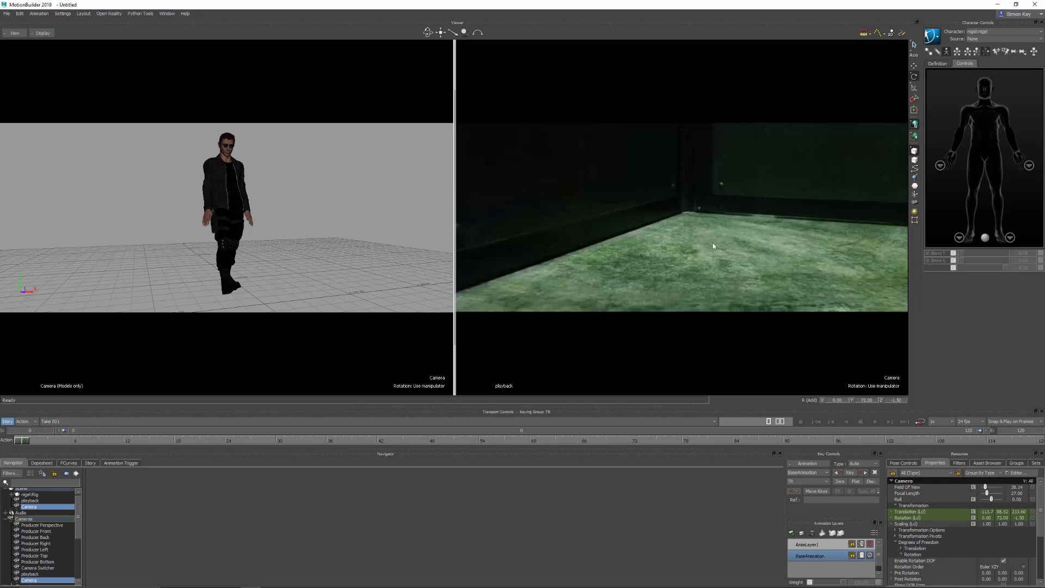
Merge the lobby environment file into the current scene, keeping the merge options as they are
left_click(6, 13)
left_click(29, 38)
double_click(398, 213)
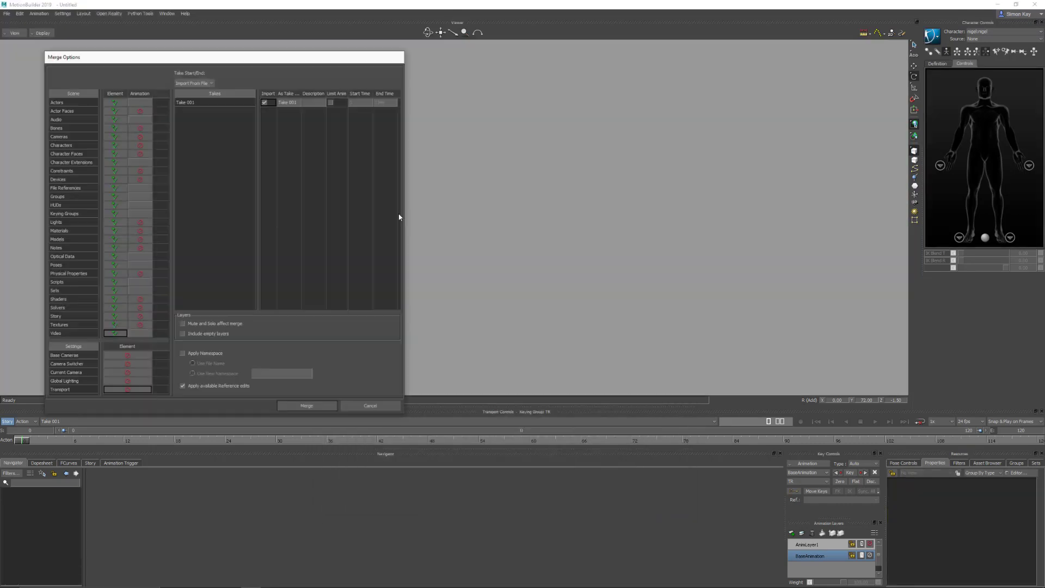
left_click(307, 405)
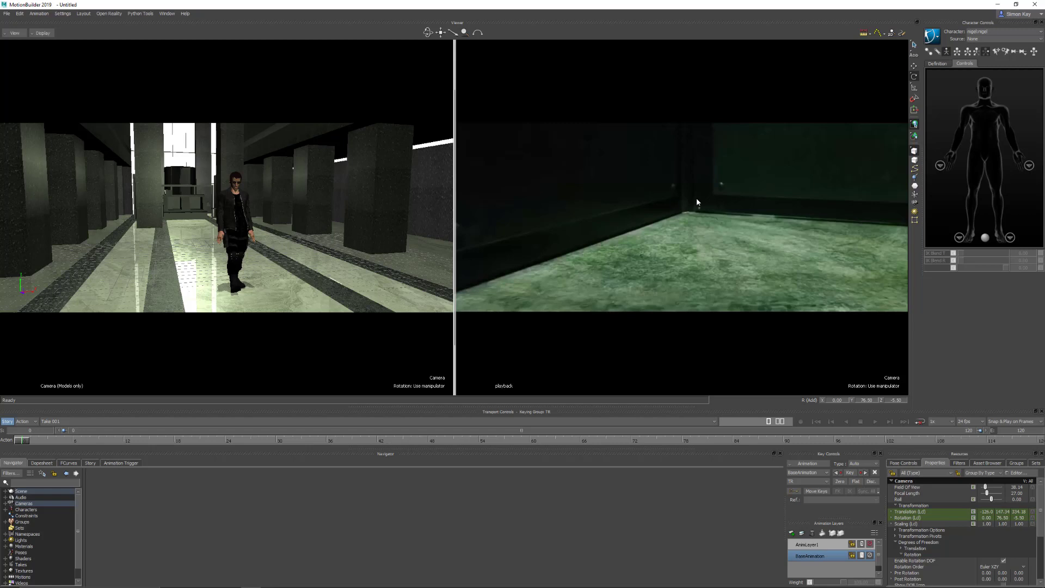
Lower the camera in front of nigel's legs and slide his character clip earlier in Story so it ends at frame 100
left_click(90, 463)
left_click_drag(344, 249, 300, 198, "ctrl+shift")
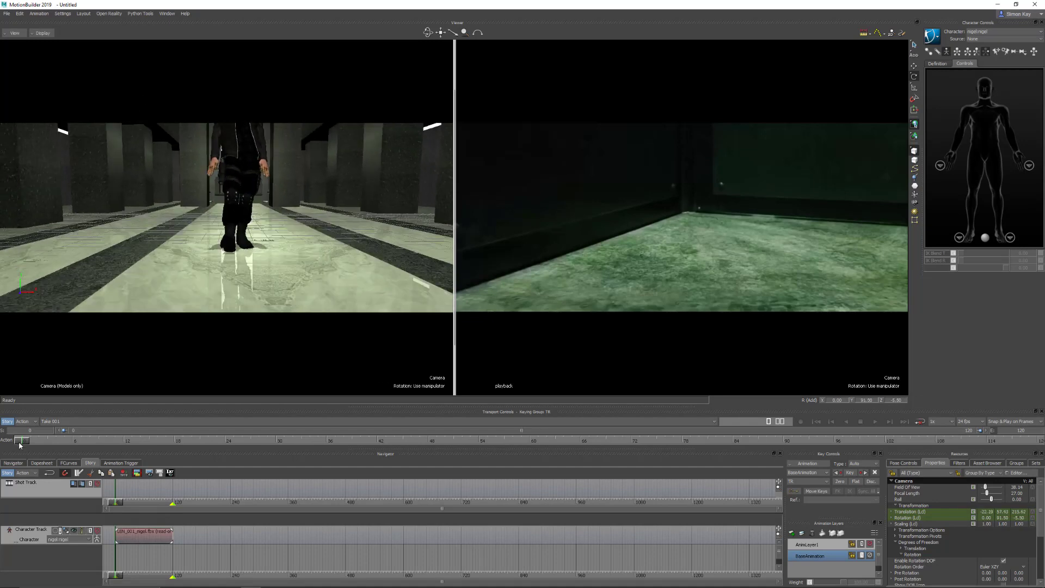
left_click_drag(22, 440, 225, 441)
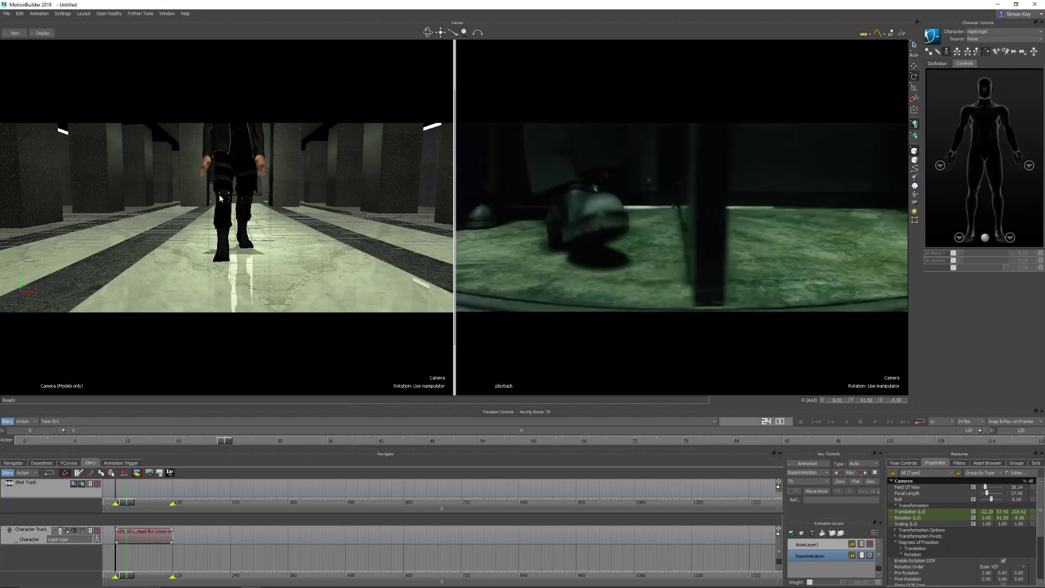
key("a")
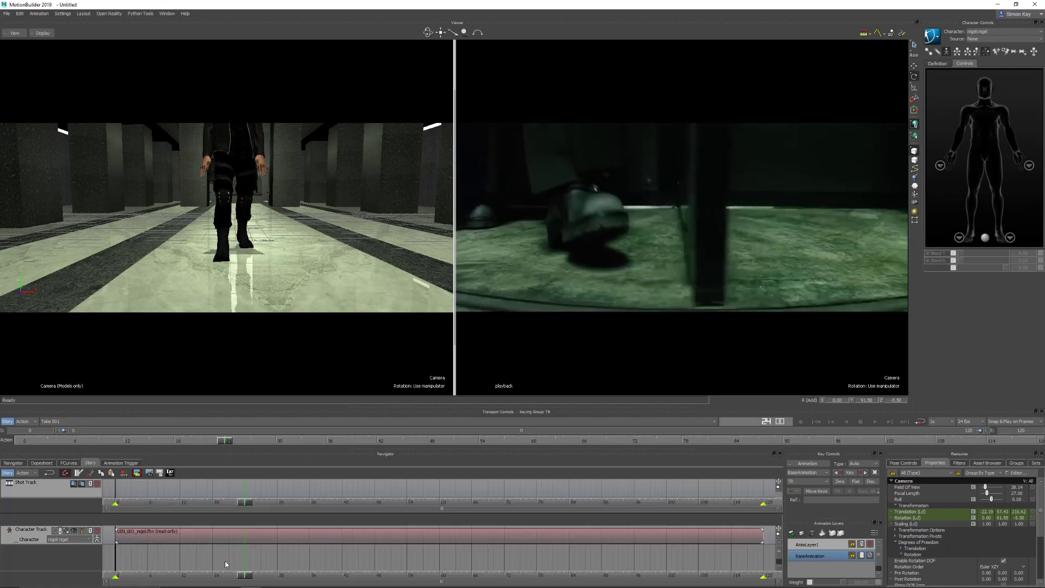
scroll(224, 566, "down", 3)
left_click(316, 538)
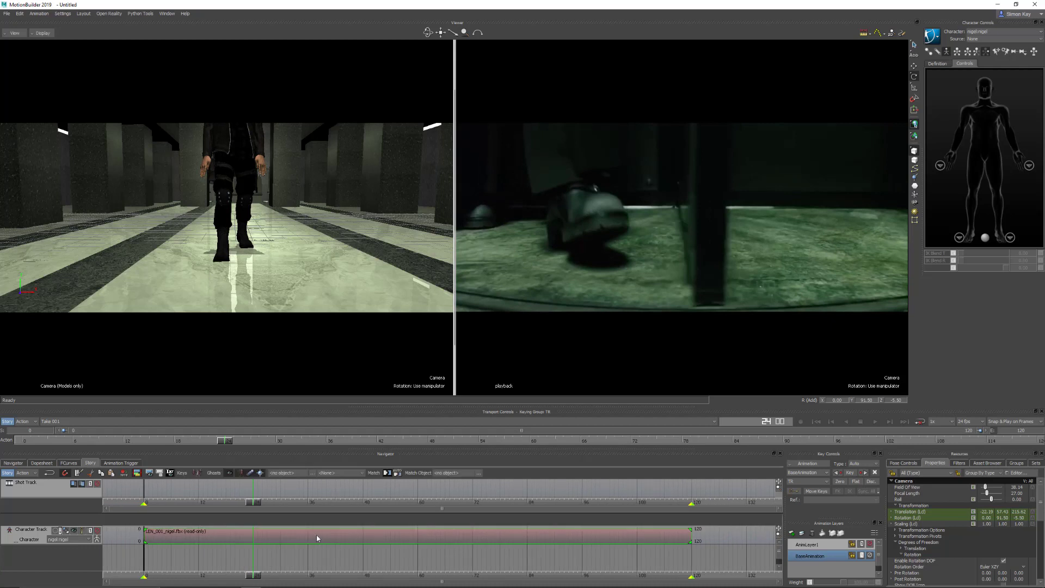
left_click_drag(316, 534, 223, 537)
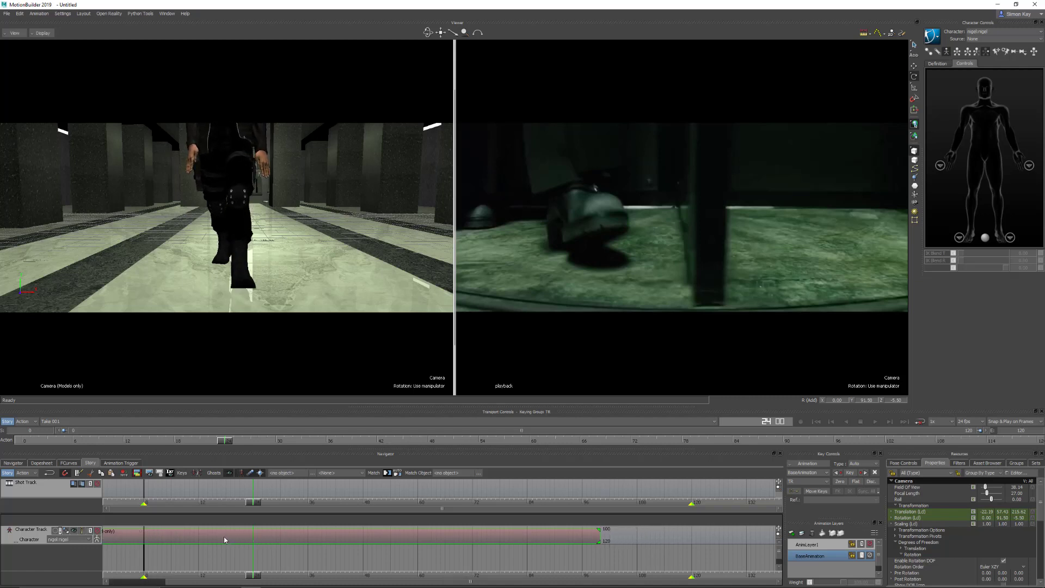
Place the camera low in front of nigel's feet at about -71, 34, 304, comparing his walk with the reference up to frame 84
left_click_drag(373, 240, 392, 233)
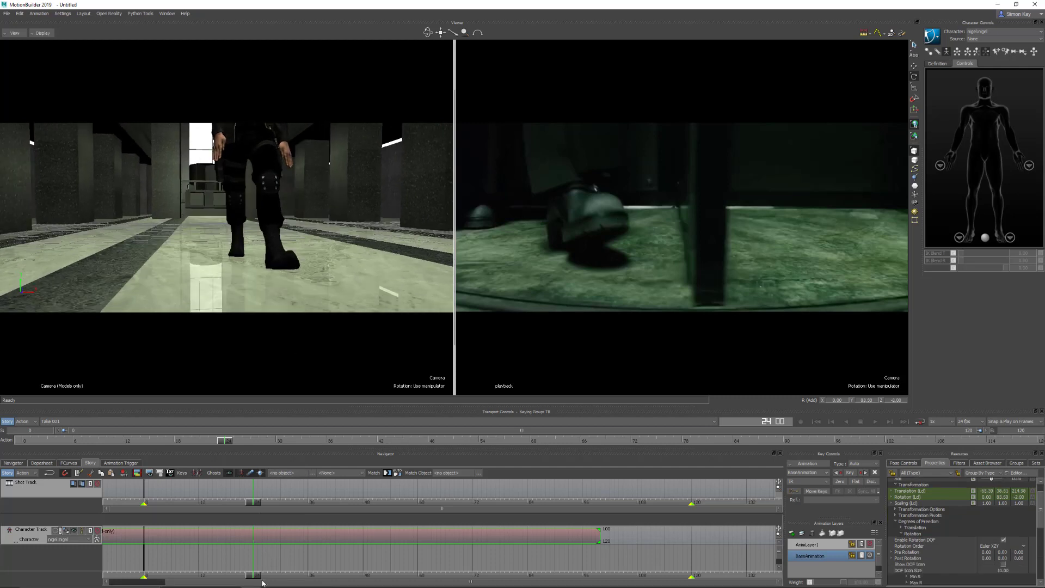
left_click_drag(255, 575, 272, 574)
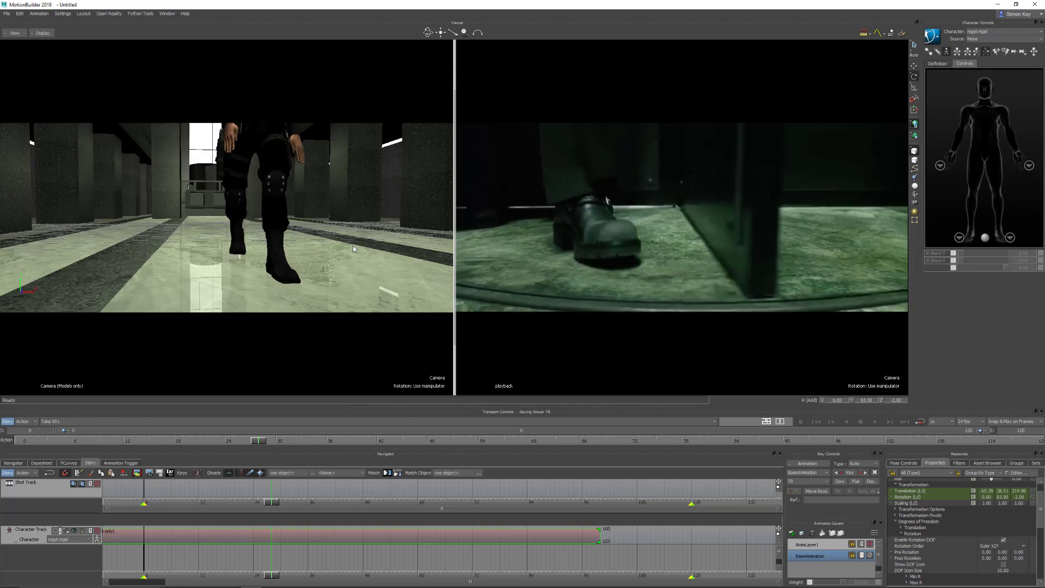
left_click_drag(353, 246, 351, 260, "ctrl")
left_click_drag(270, 572, 528, 566)
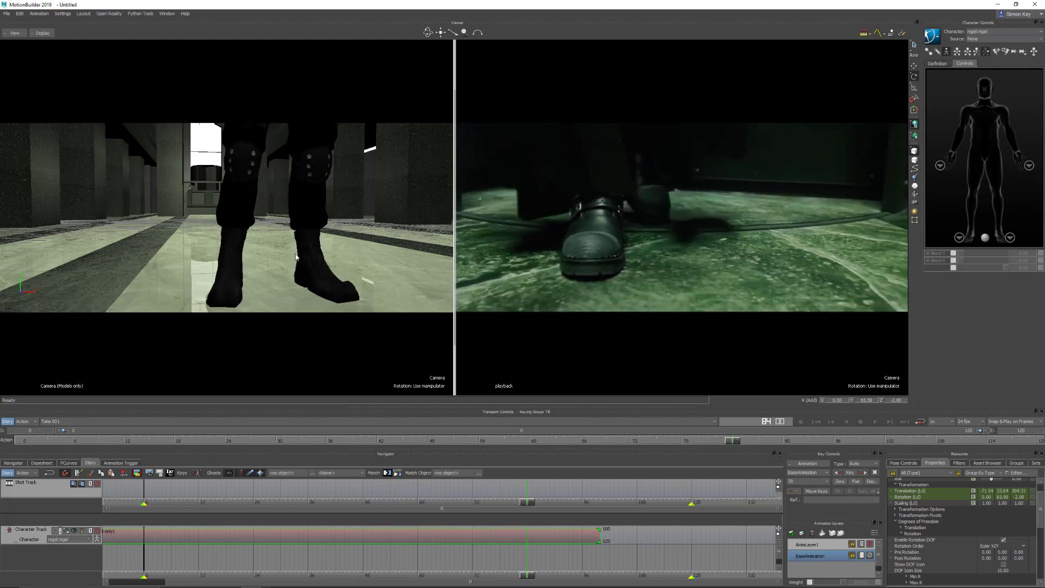
Find the end of the reference shot and time-stretch nigel's character clip so its end lands on frame 150
left_click_drag(602, 564, 477, 563, "shift")
left_click_drag(397, 574, 685, 574)
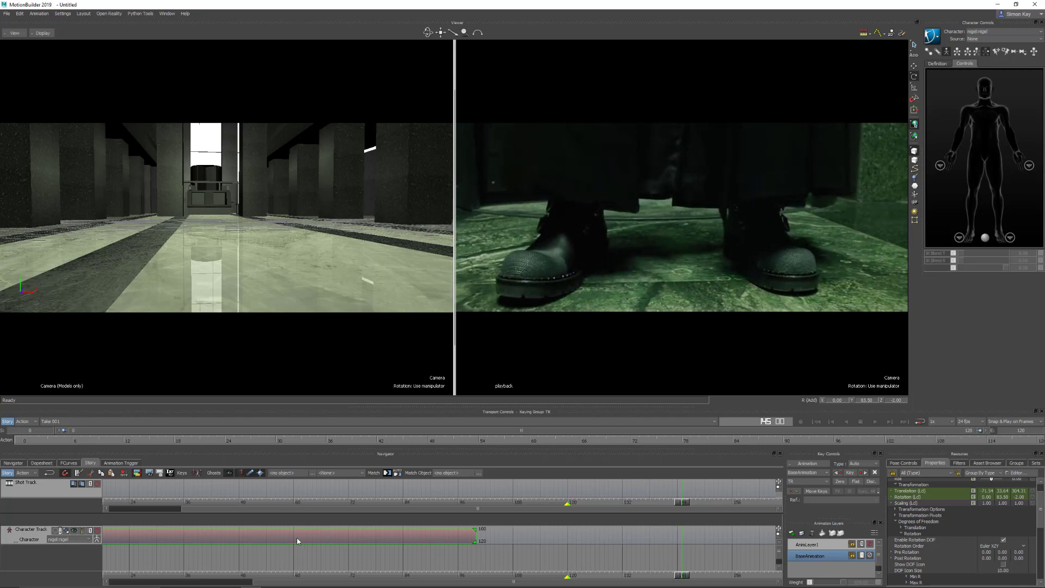
left_click(50, 472)
left_click_drag(472, 532, 702, 542)
left_click_drag(481, 557, 376, 560, "ctrl")
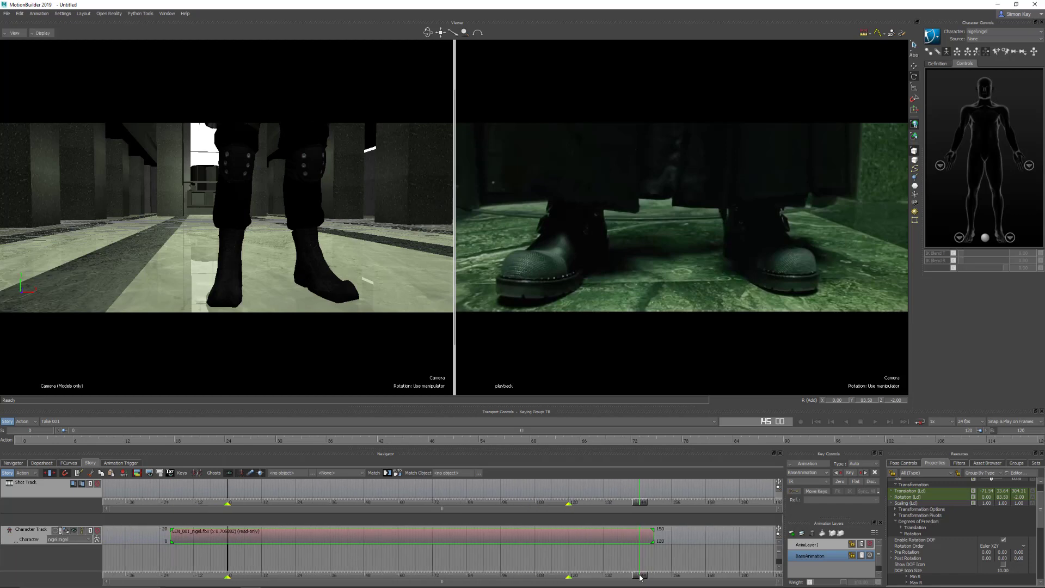
Compare the footsteps with the reference around frame 21 and slide the character clip earlier so it ends at frame 128
left_click_drag(638, 575, 350, 560)
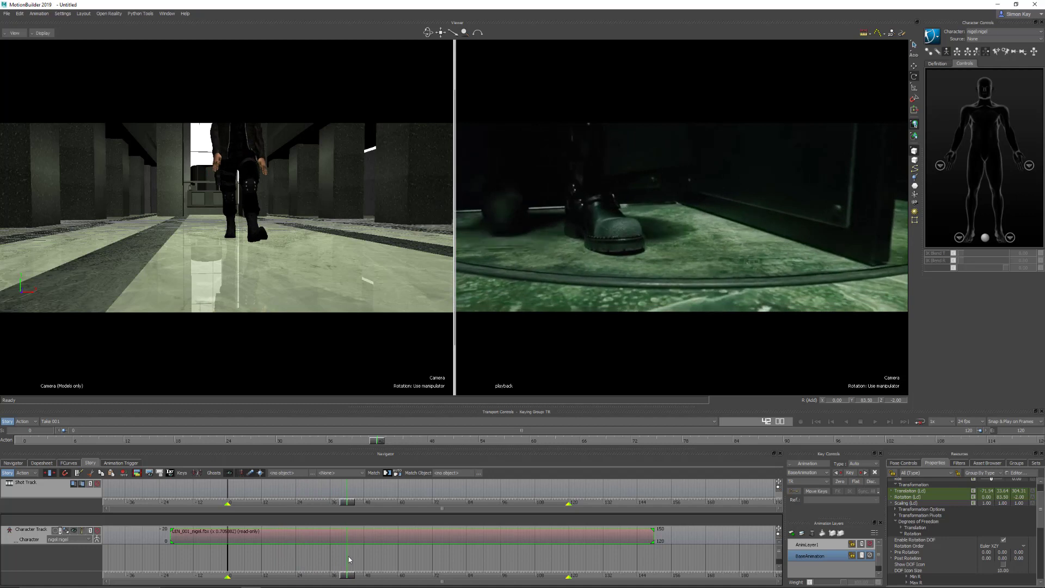
left_click_drag(278, 575, 287, 574)
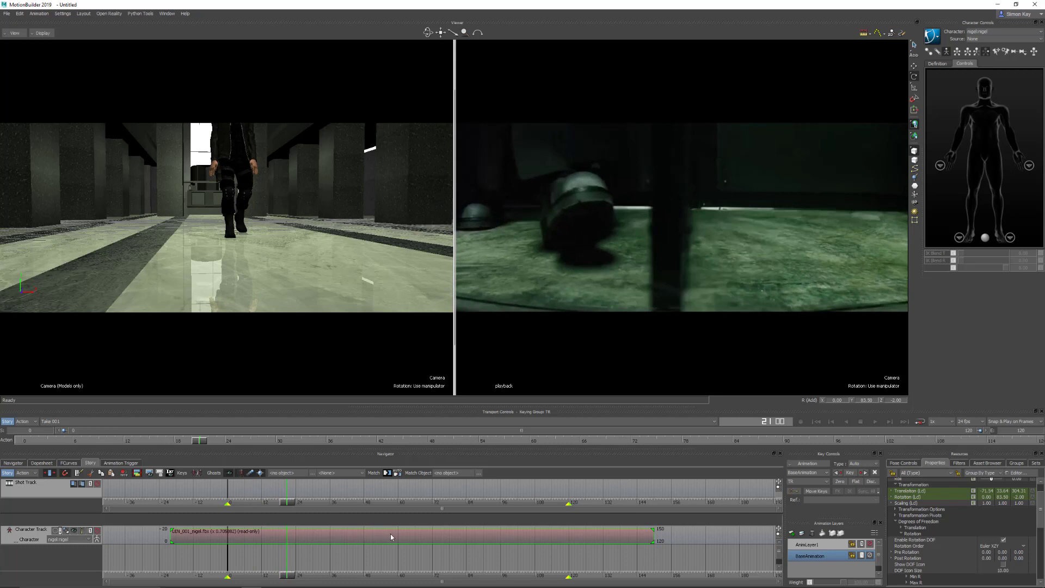
left_click_drag(390, 533, 325, 532)
left_click_drag(290, 576, 380, 567)
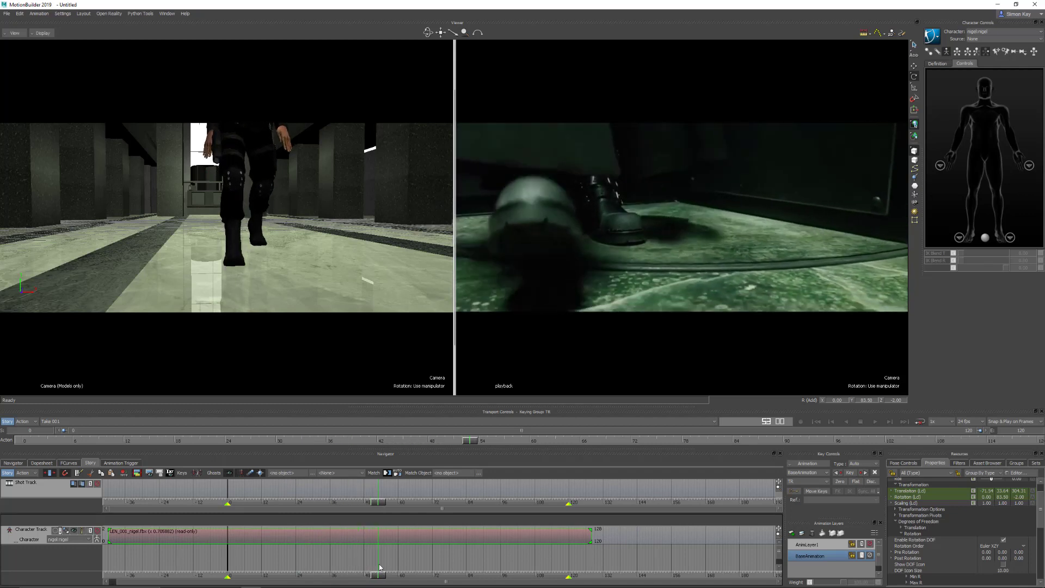
Time-stretch the character clip's end to frame 196, and slide the clip to start at frame -64 to match the reference footsteps
scroll(396, 560, "down", 5)
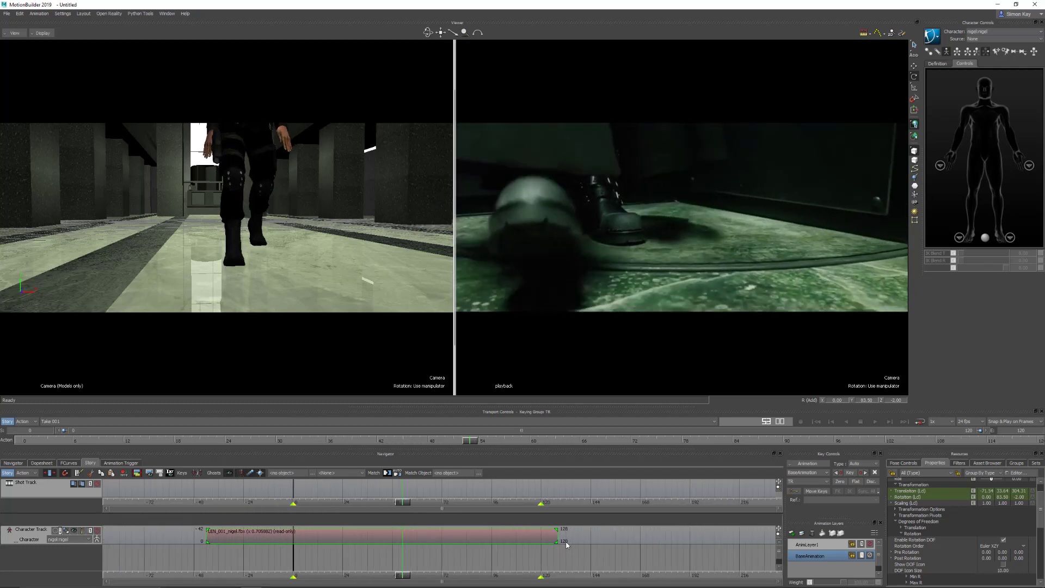
left_click_drag(560, 539, 699, 533)
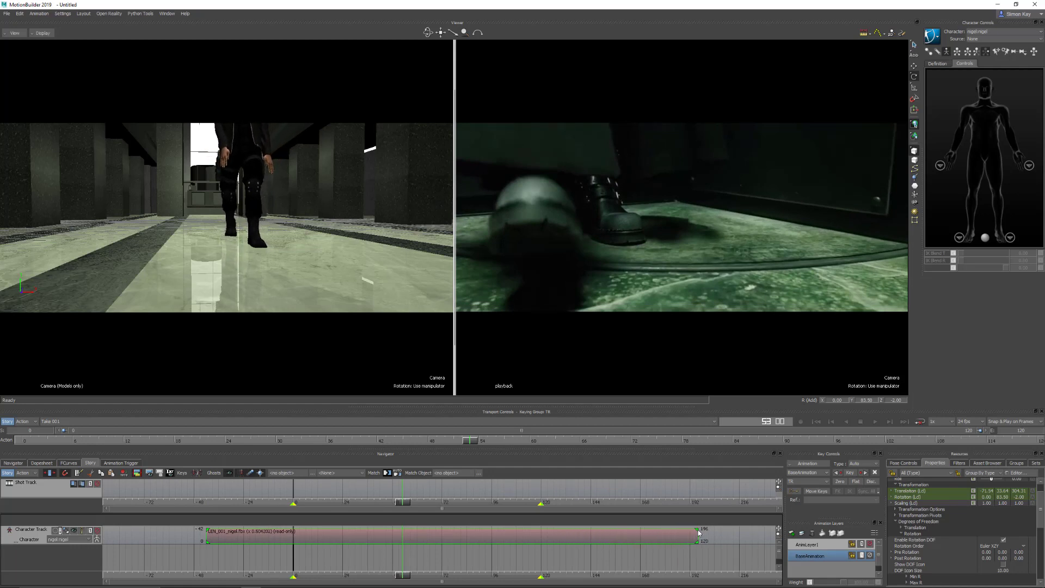
left_click_drag(405, 577, 339, 575)
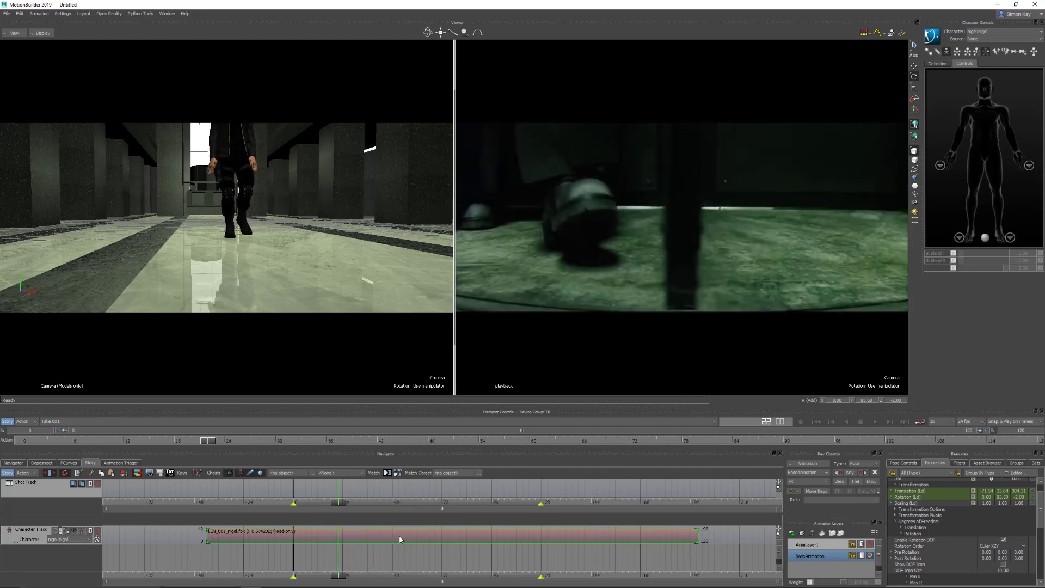
left_click_drag(400, 539, 352, 538)
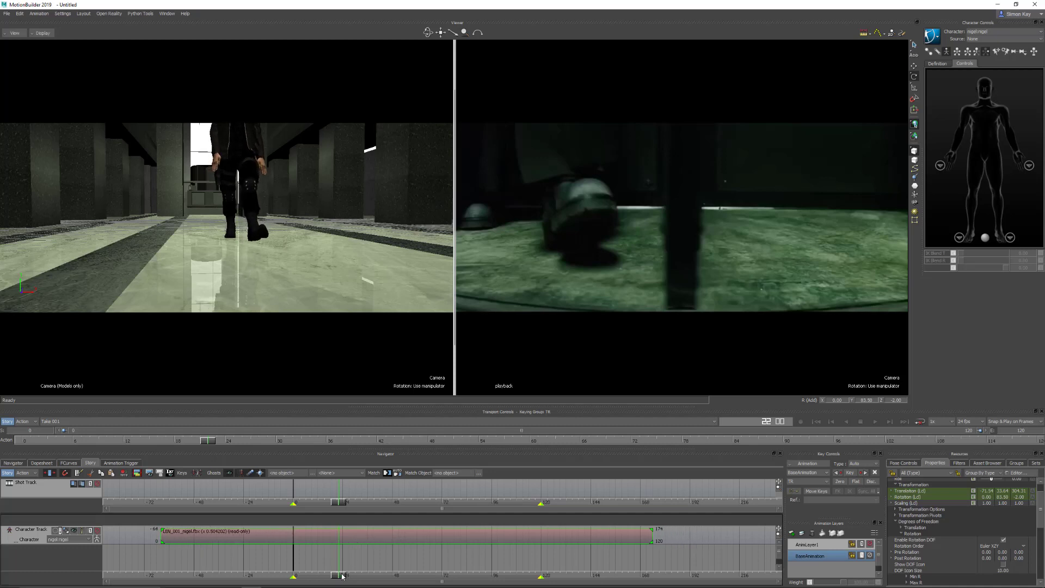
left_click_drag(342, 576, 372, 577)
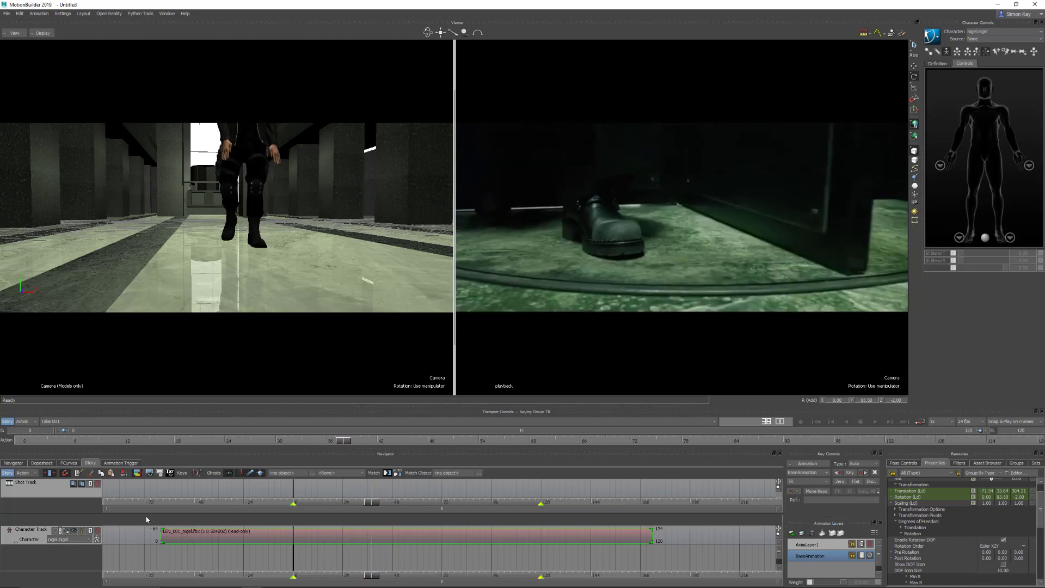
Trim the character clip without stretching it, so that it starts at frame 0 and ends at frame 158
left_click(49, 473)
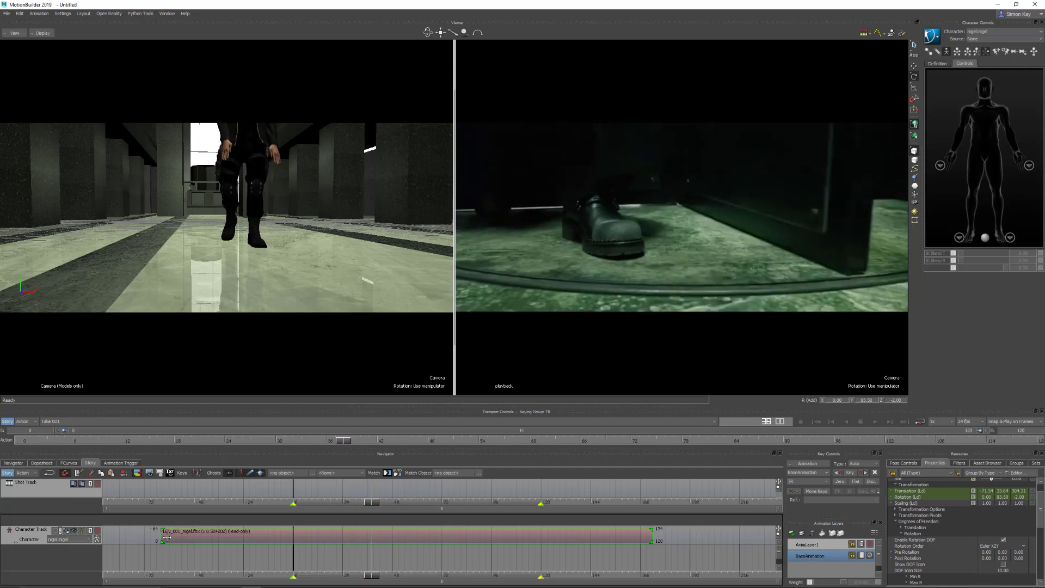
left_click_drag(167, 537, 296, 534)
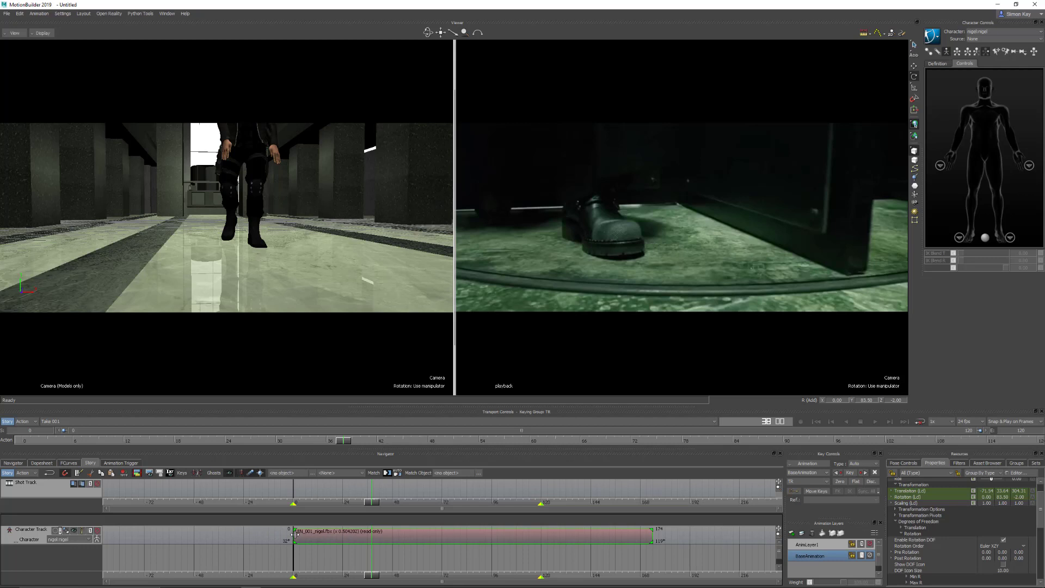
left_click_drag(373, 576, 618, 562)
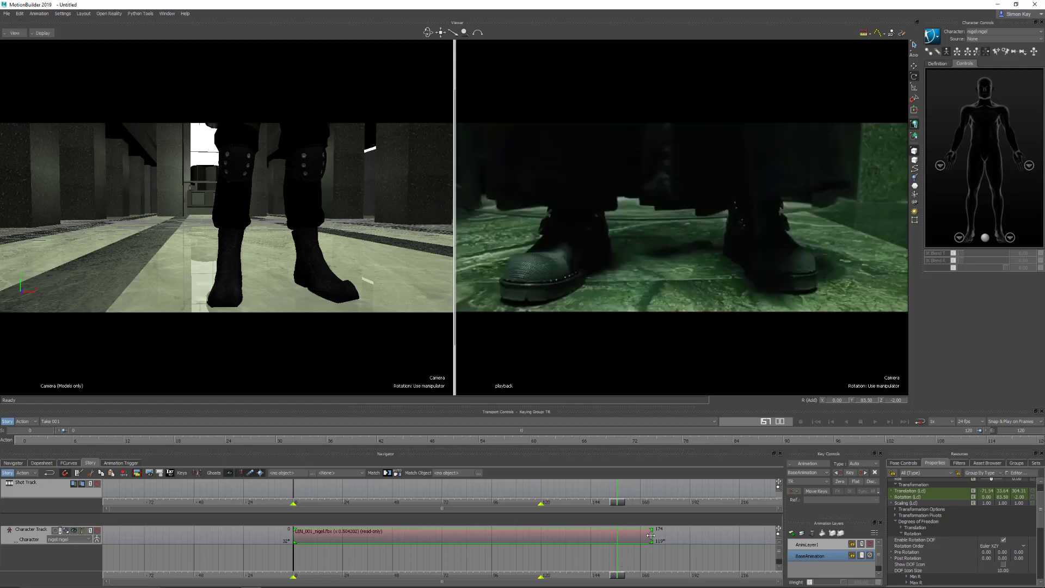
left_click_drag(652, 535, 646, 535)
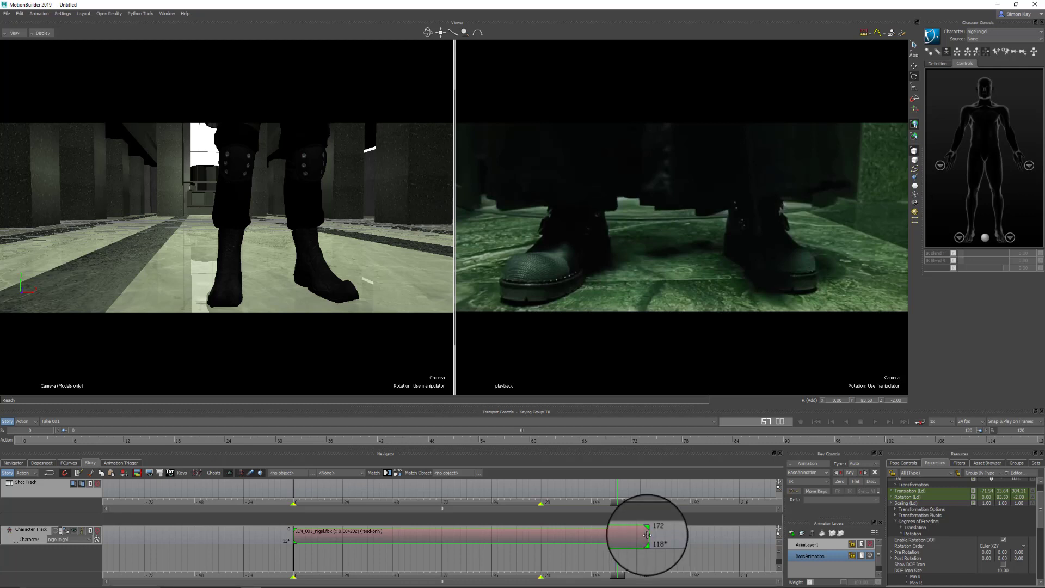
left_click_drag(646, 535, 620, 539)
left_click_drag(618, 575, 620, 577)
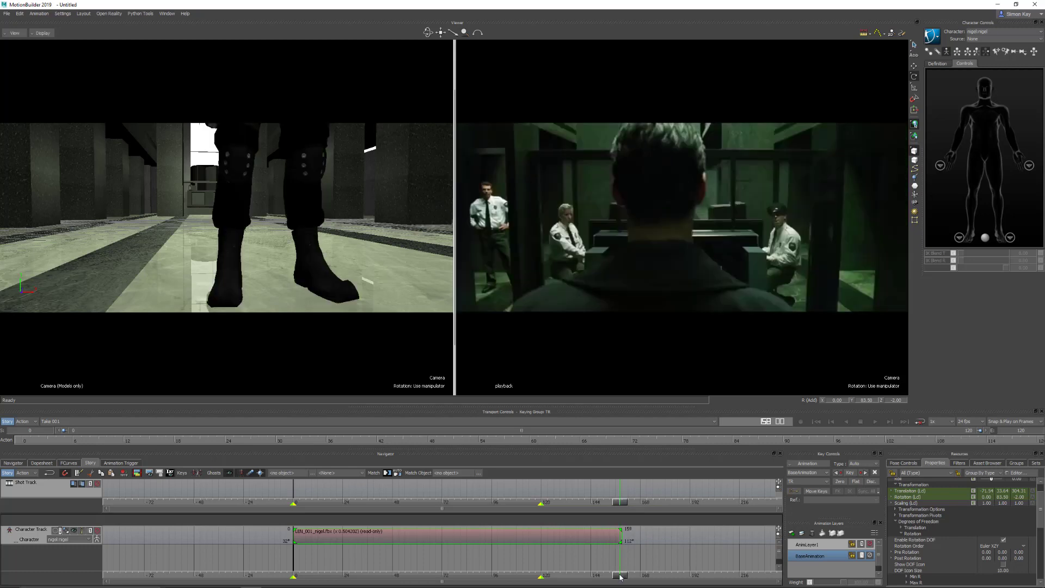
left_click_drag(620, 539, 619, 540)
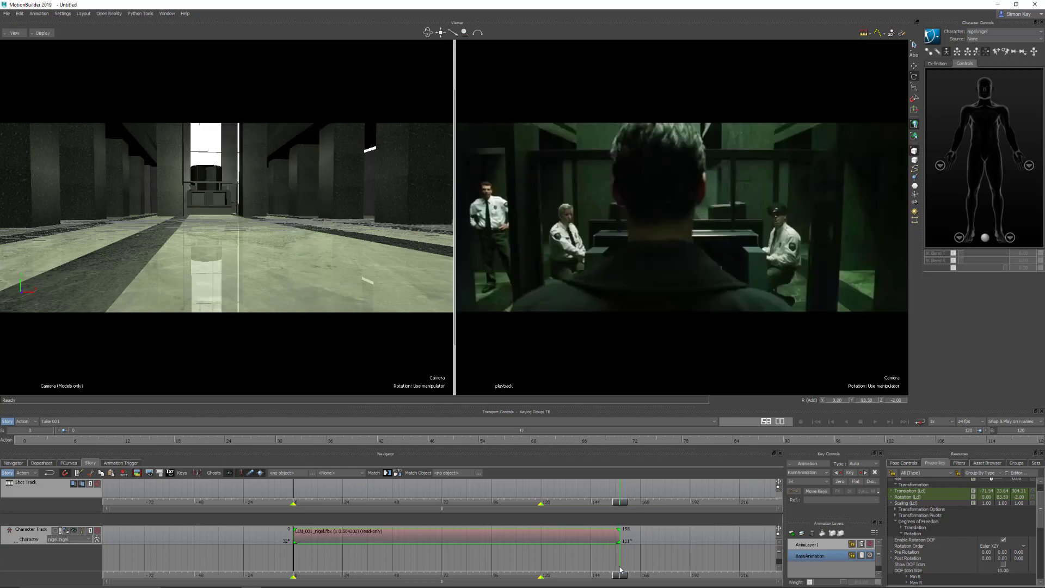
left_click_drag(619, 577, 557, 555)
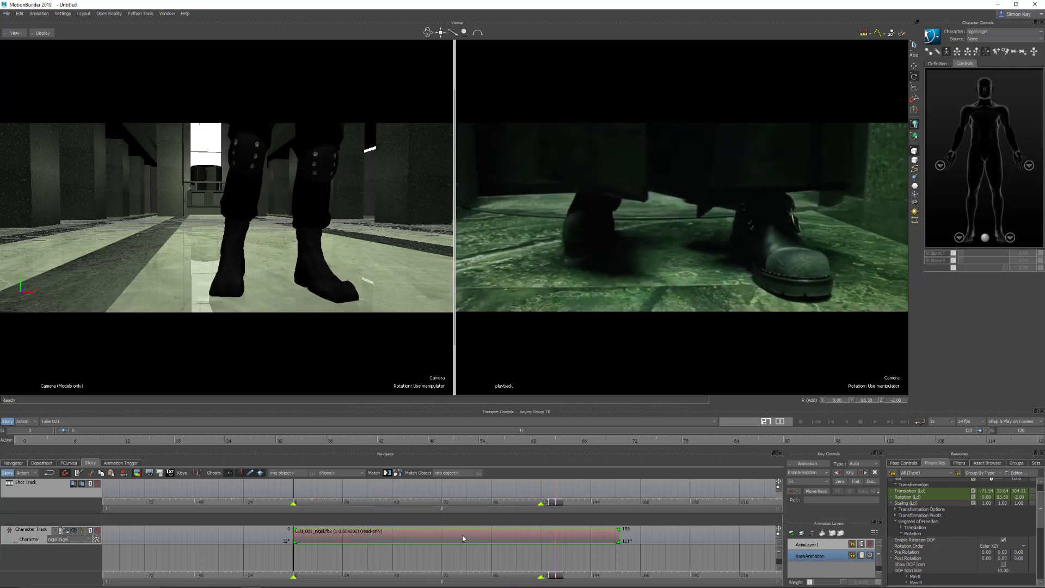
Show the character track's ghost, switch the viewer to X-Ray display and pull the camera back to see nigel's whole body
left_click(74, 531)
key("ctrl+a")
key("ctrl+a")
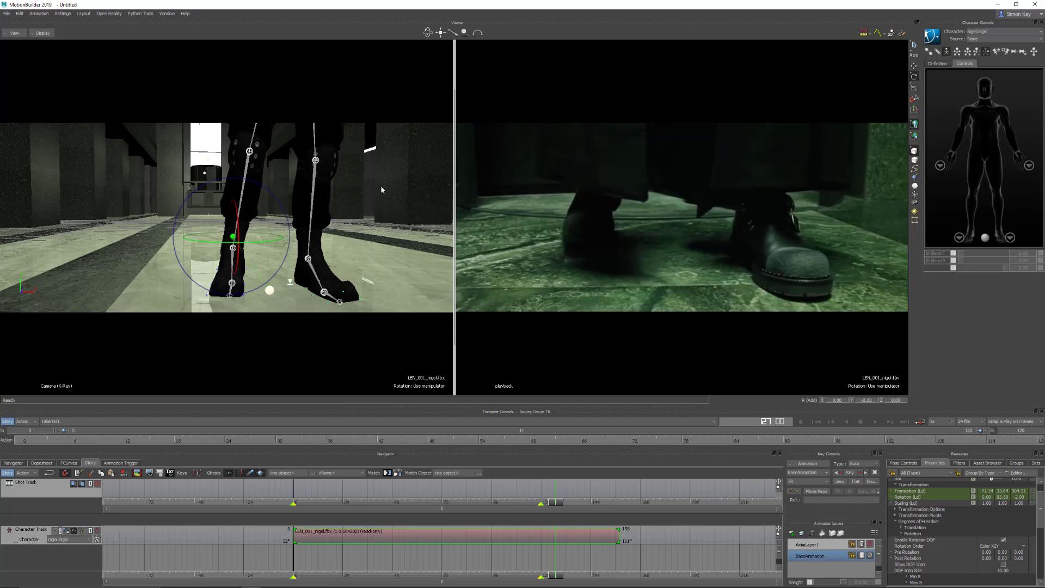
left_click_drag(380, 185, 363, 250, "ctrl")
left_click_drag(332, 217, 324, 281, "ctrl+shift")
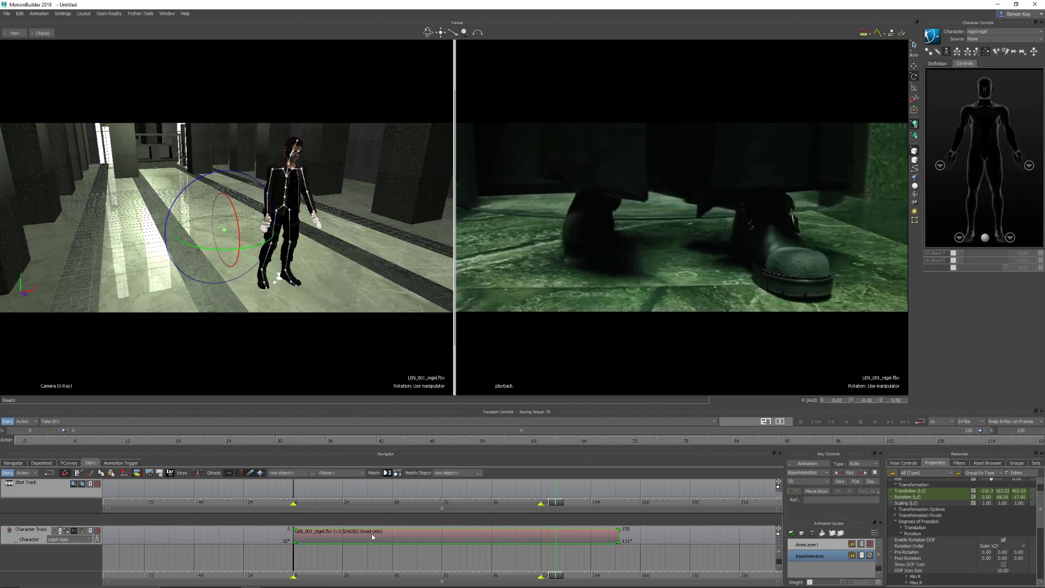
Select the LEN_001_nigel.fbx clip instead of the body parts and try moving its ghost with the translation manipulator
left_click(384, 249)
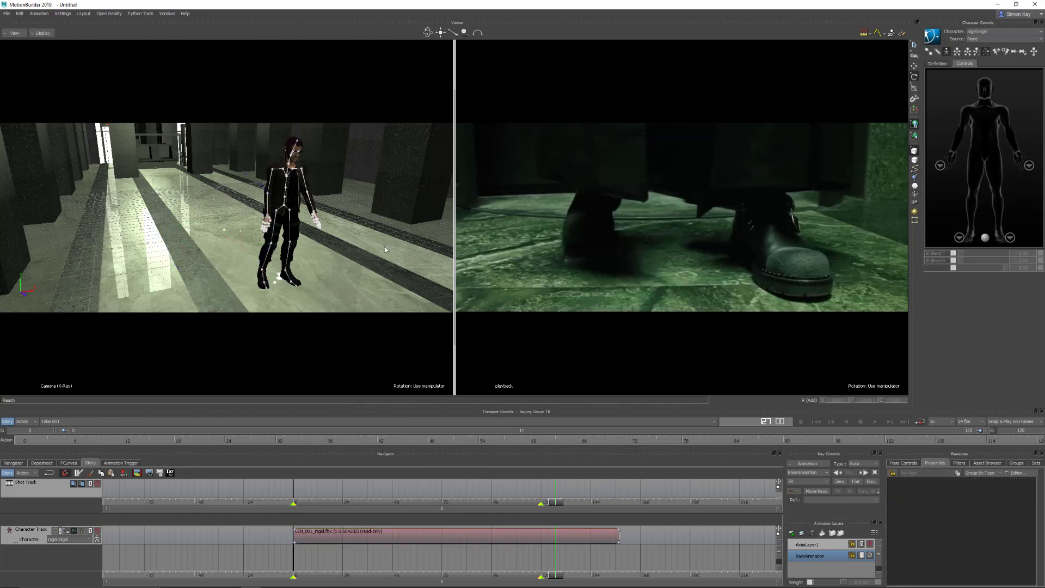
left_click(400, 538)
left_click(310, 207)
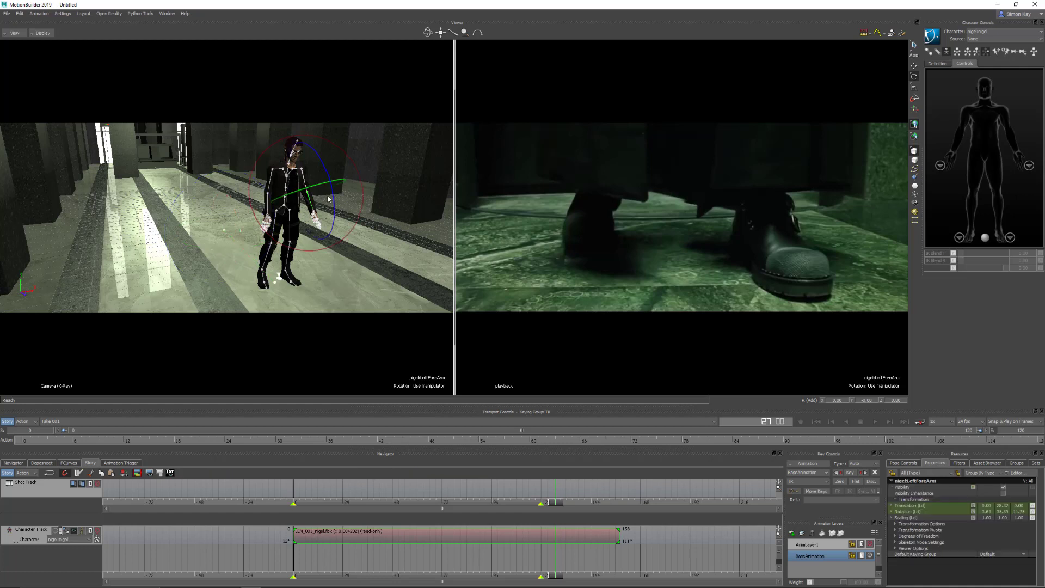
left_click(411, 540)
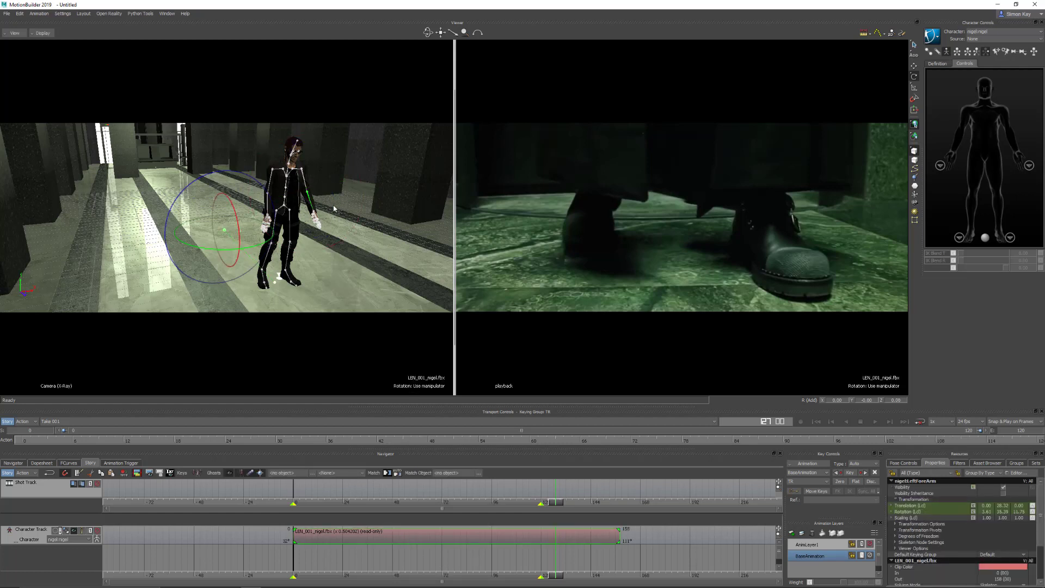
key("t")
mouse_move(245, 233)
left_mouse_down()
mouse_move(235, 219)
mouse_move(225, 229)
left_mouse_up()
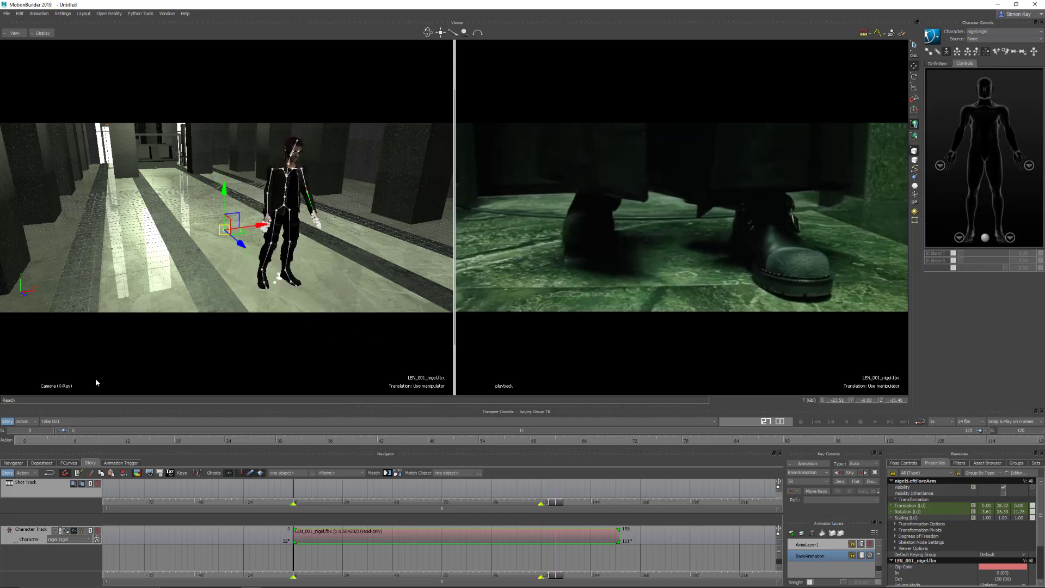
left_click(348, 234)
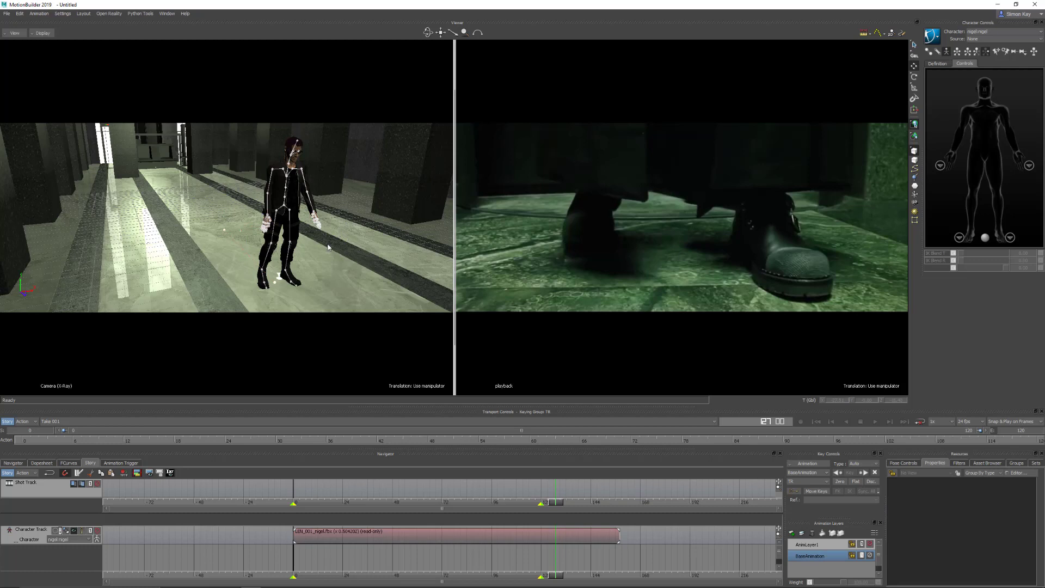
left_click(428, 536)
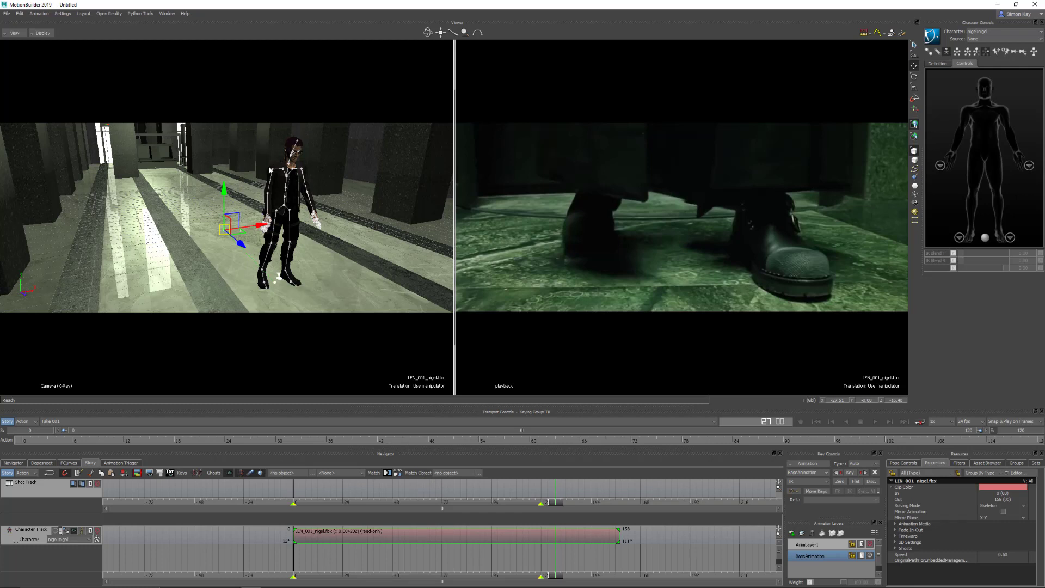
Reselect nigel's clip and, at frame 0, move its ghost back to the far end of the lobby by the round doorway
left_click(347, 259)
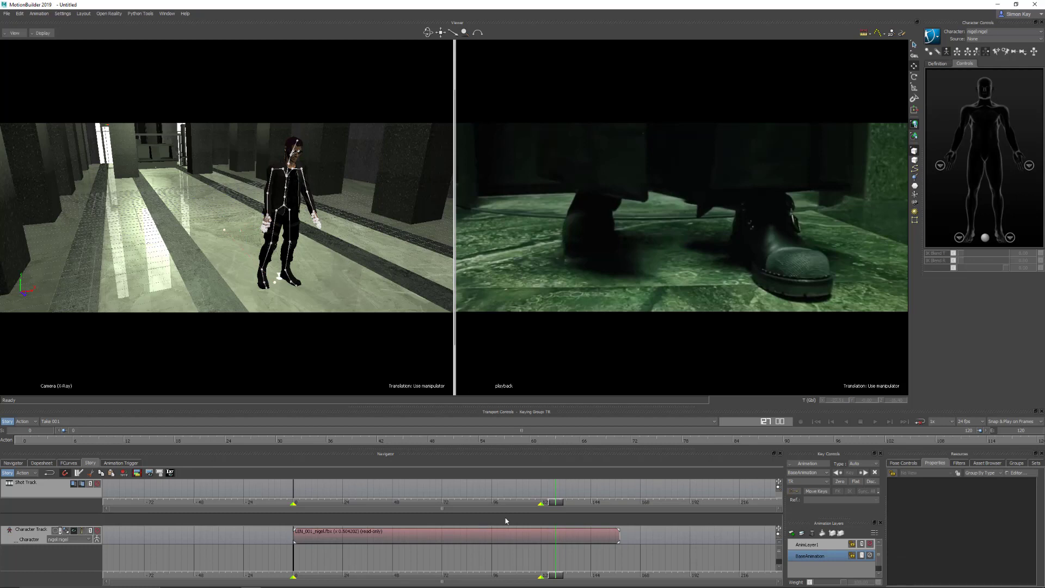
left_click(443, 541)
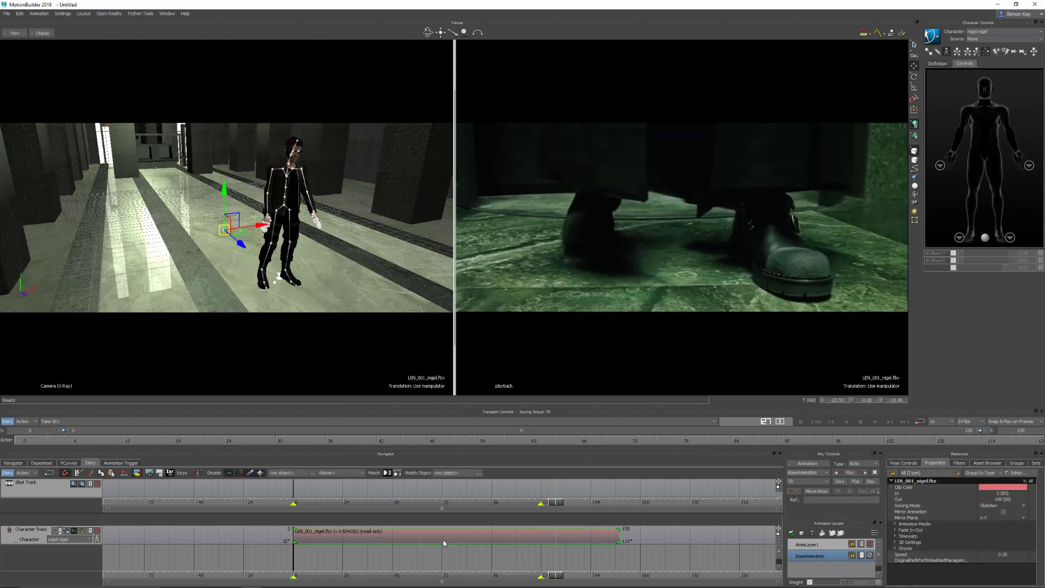
left_click(815, 421)
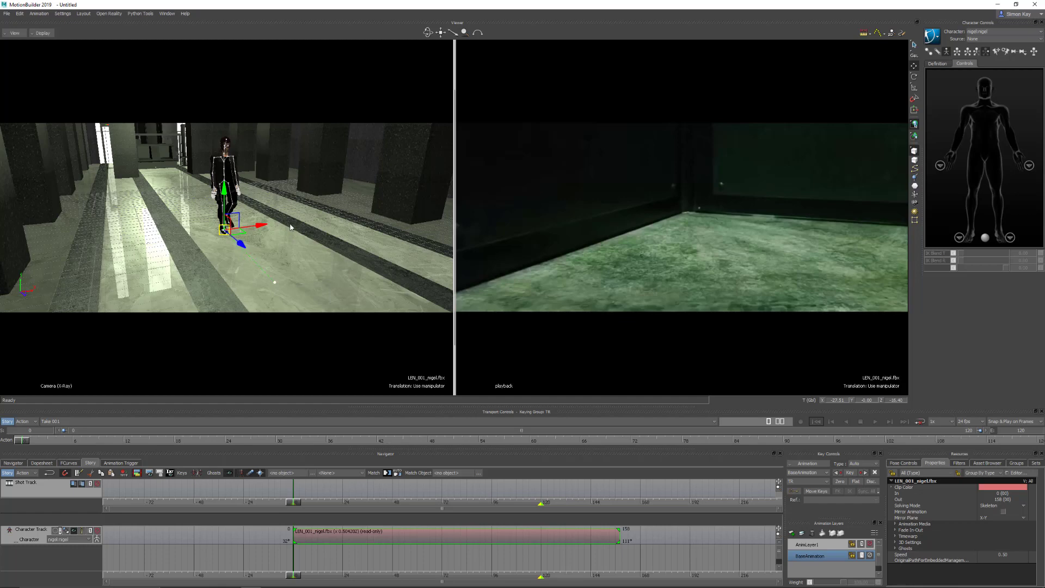
left_click_drag(289, 185, 222, 158, "shift")
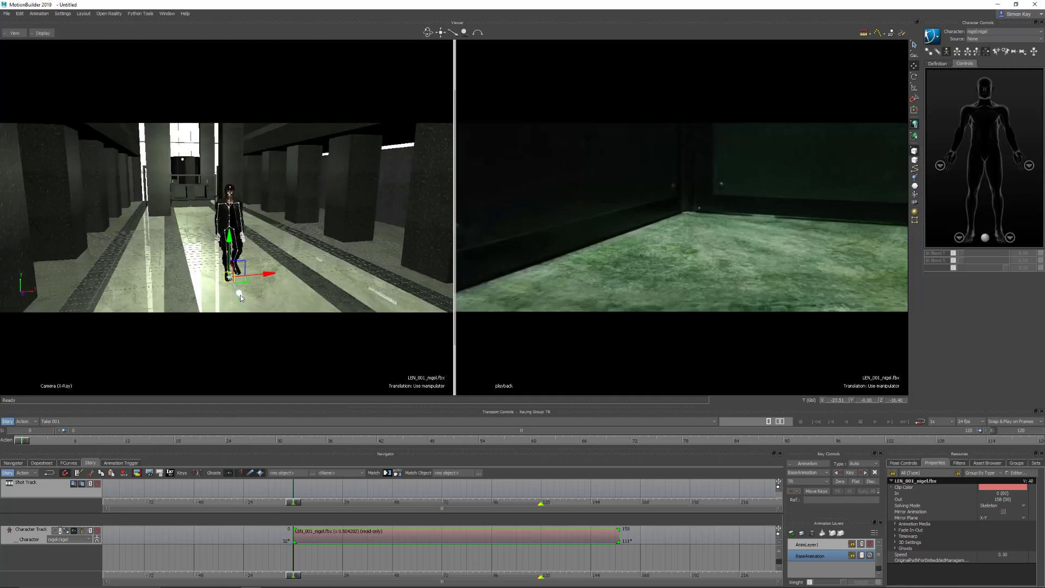
left_click_drag(240, 295, 184, 211)
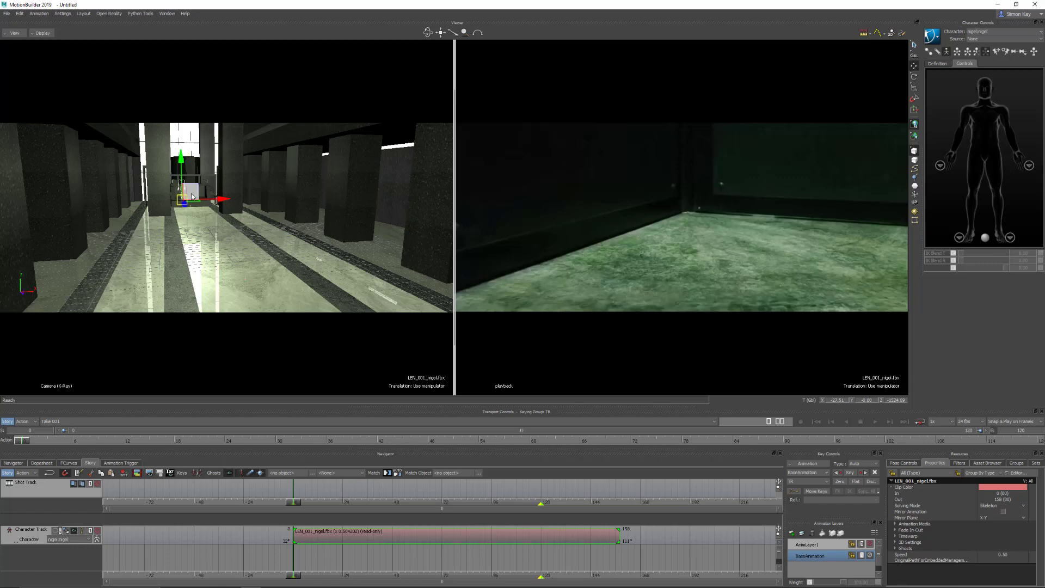
Select the nigel:skel group and frame the skeleton from above beside the round doorway
scroll(210, 224, "up", 3)
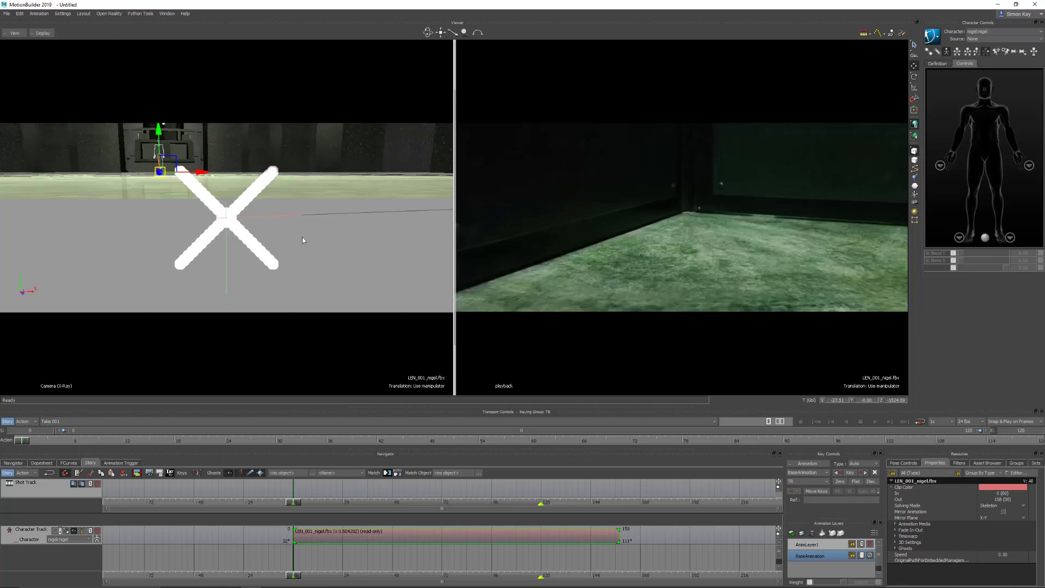
left_click_drag(302, 237, 226, 197, "ctrl+shift")
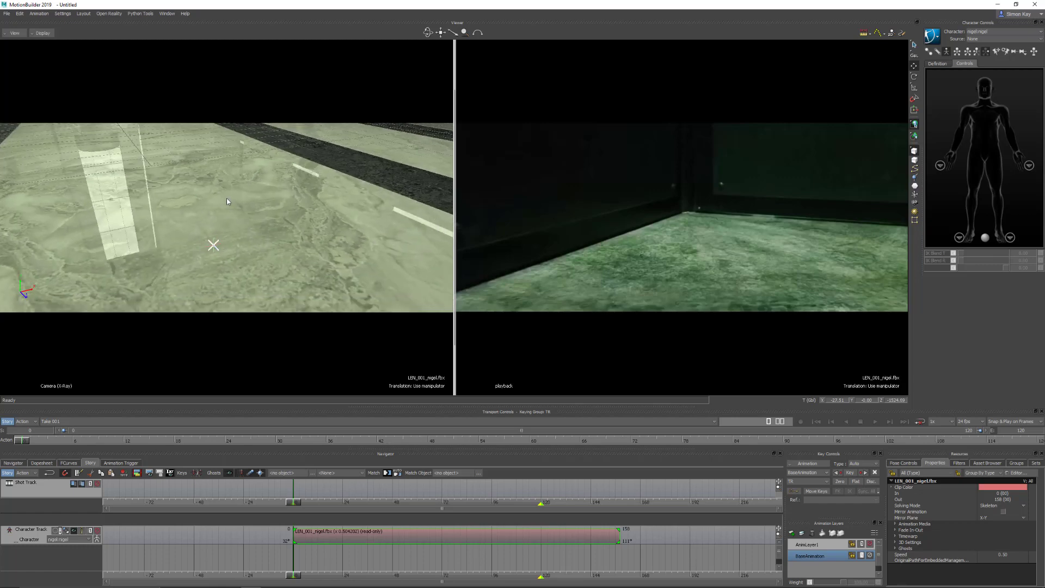
left_click(260, 220)
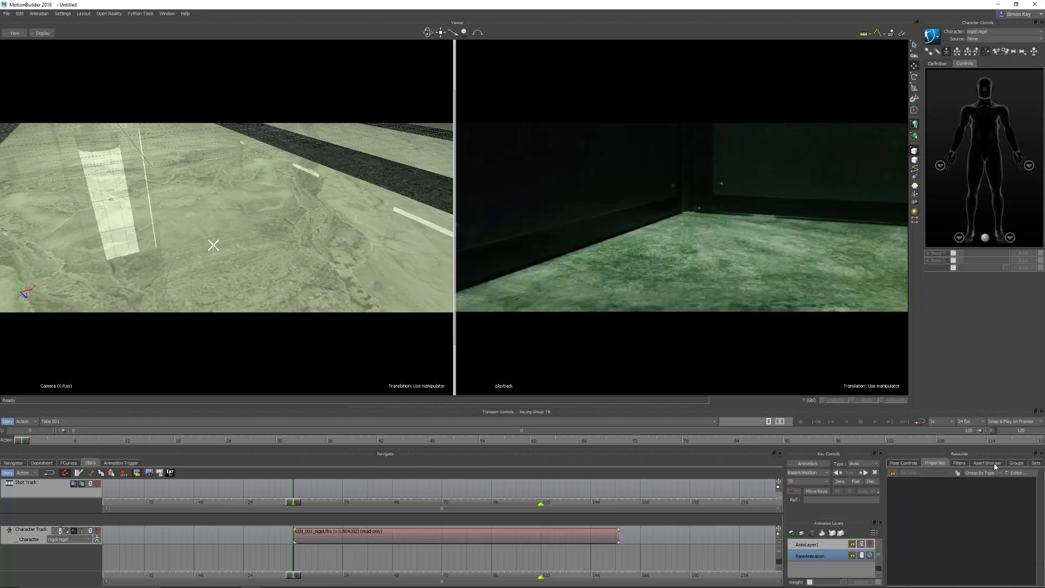
left_click(1016, 462)
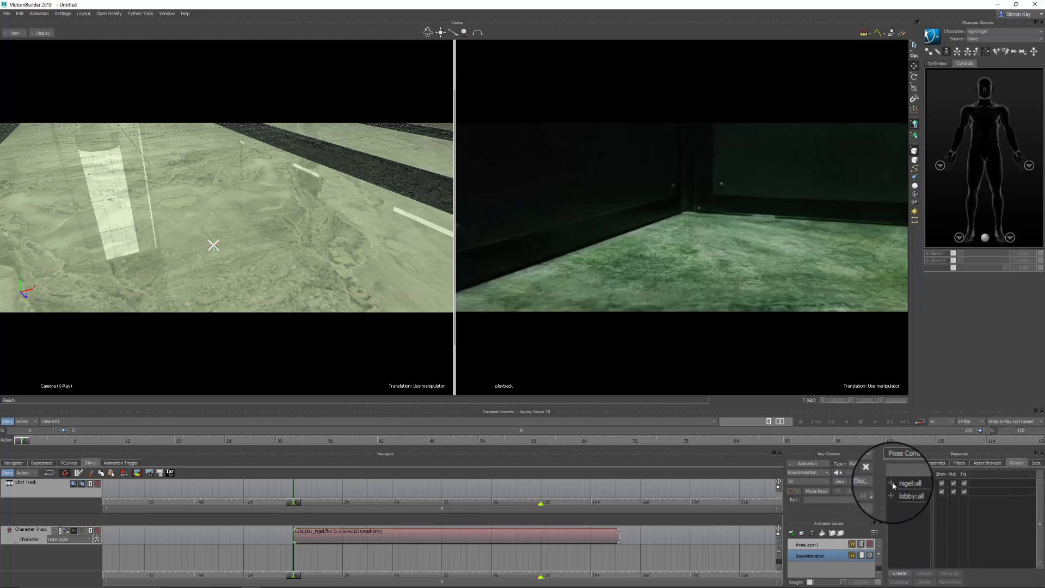
left_click(891, 483)
left_click(914, 500)
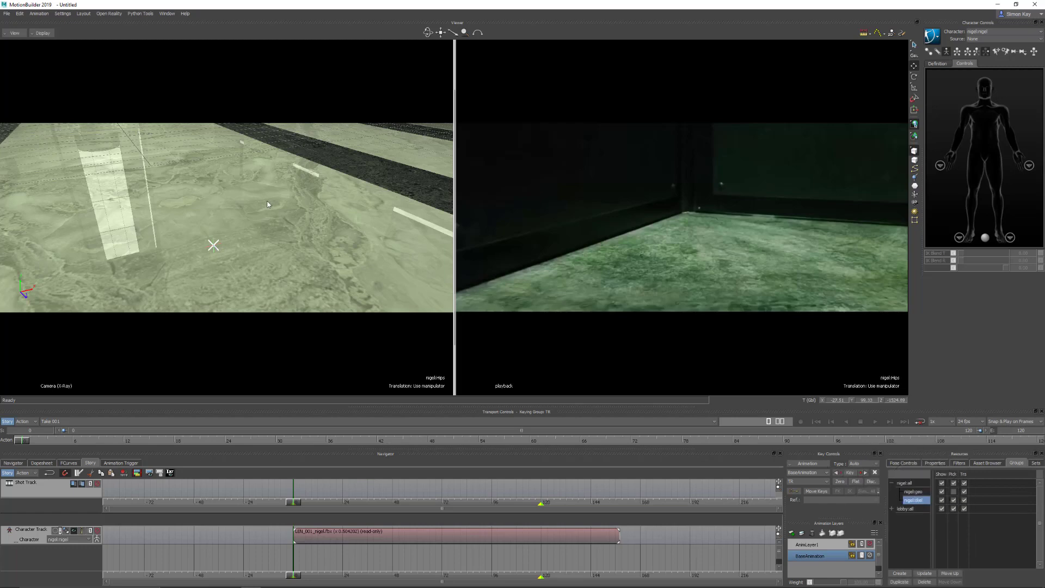
key("f")
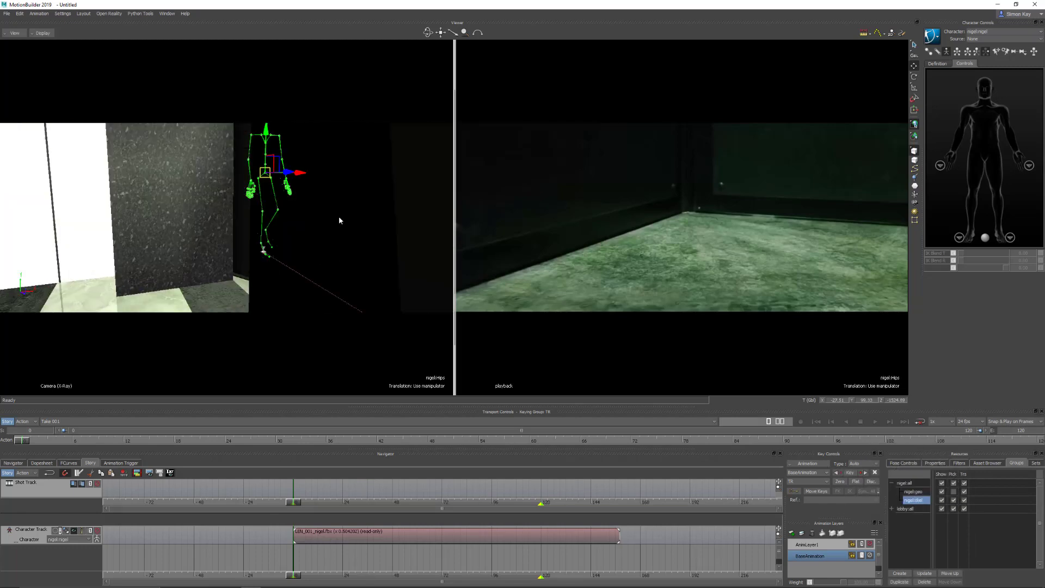
left_click_drag(339, 218, 442, 283, "ctrl+shift")
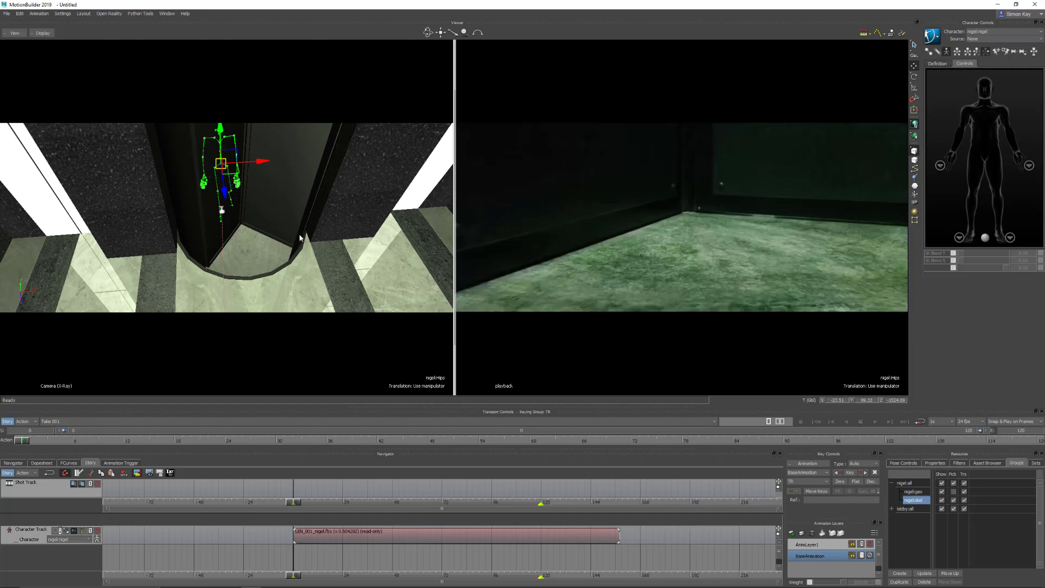
Select the LEN_001_nigel.fbx clip and shift its ghost sideways and forward along the floor at the round doorway
left_click(313, 232)
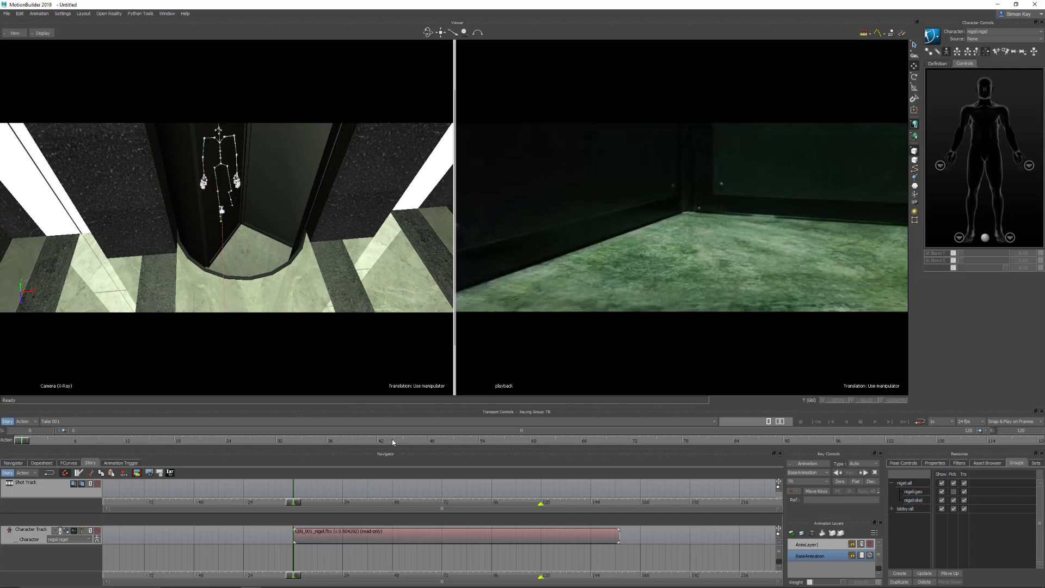
left_click(416, 533)
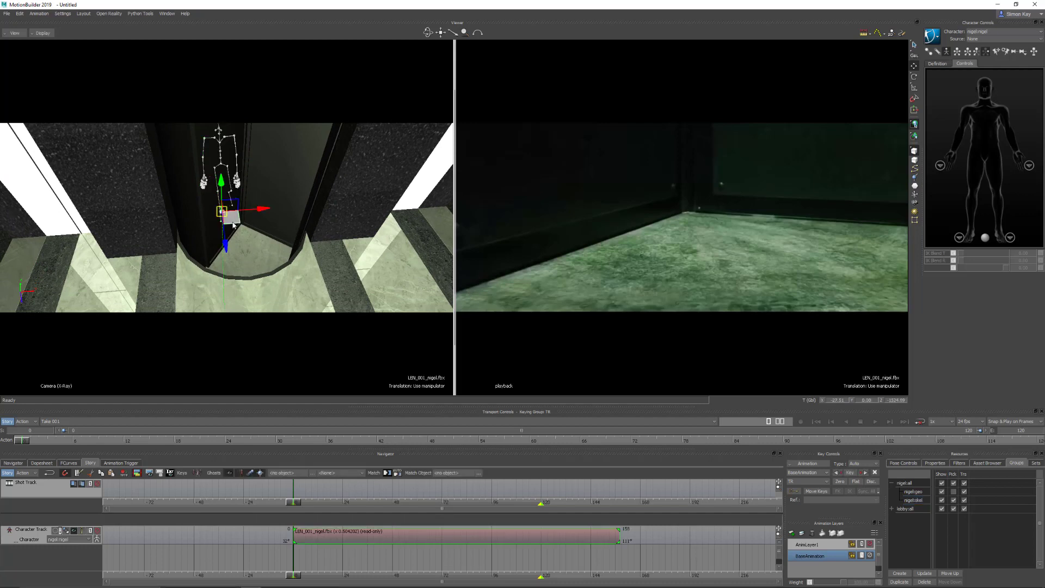
left_click_drag(238, 220, 224, 230)
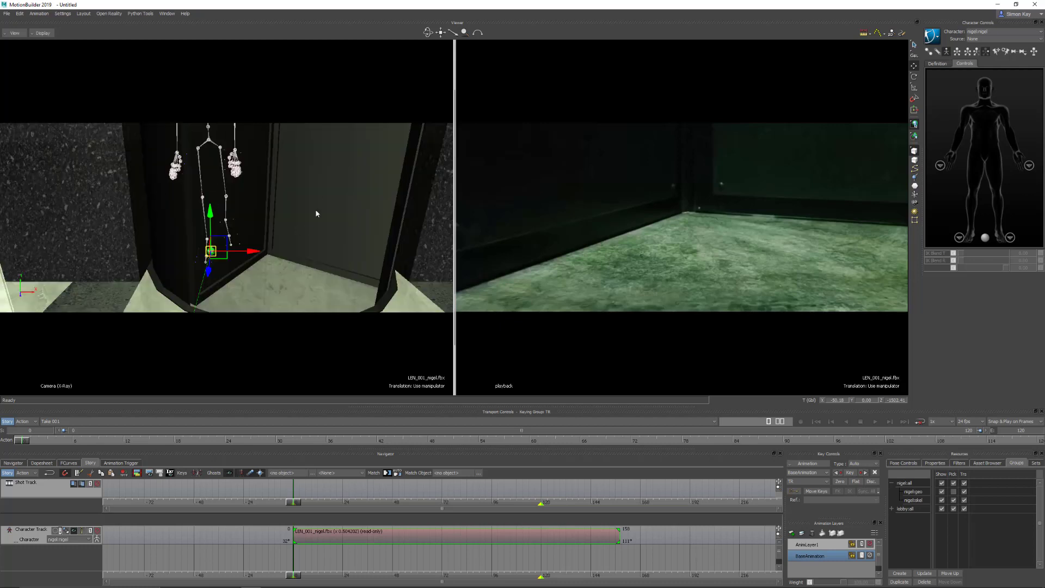
Aim the scene camera low at the inner floor corner of the doorway to match the reference, and return the display to normal
left_click_drag(312, 225, 364, 195, "ctrl+shift")
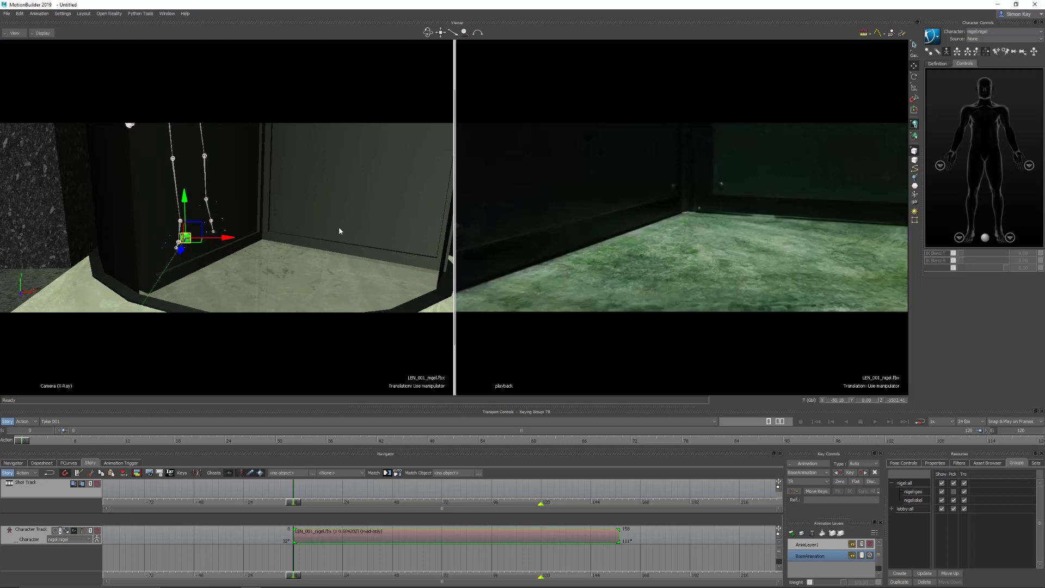
left_click_drag(339, 231, 277, 181, "ctrl+shift")
key("ctrl+x")
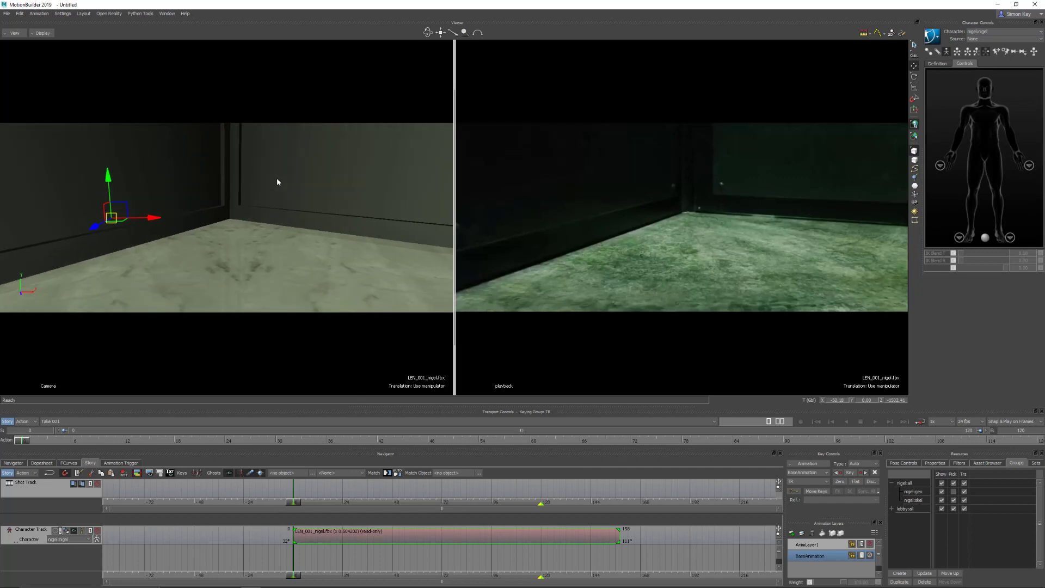
Select the current scene camera and set a flat key for it at frame 0
left_click(258, 264)
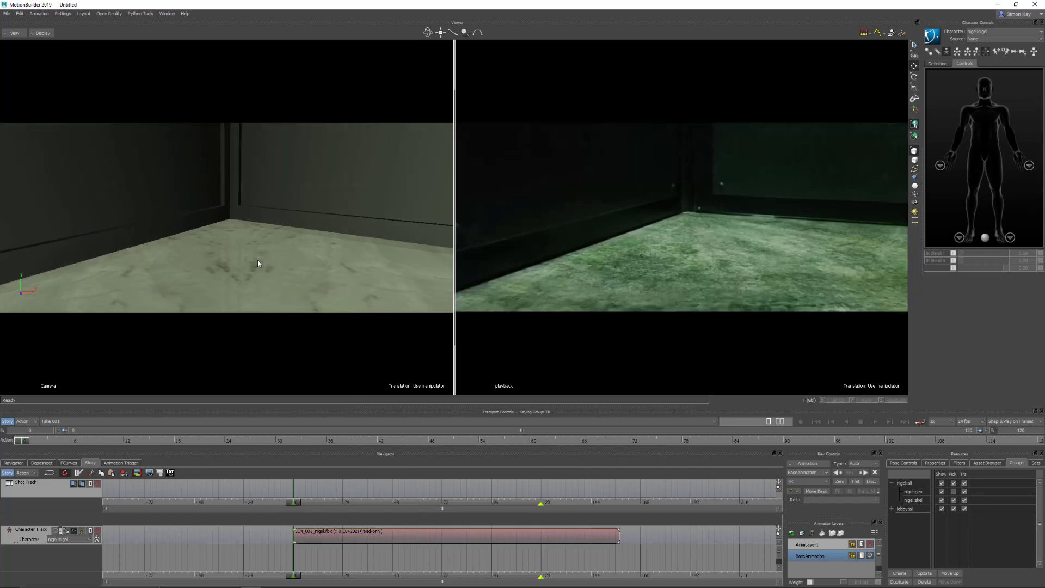
right_click(252, 337)
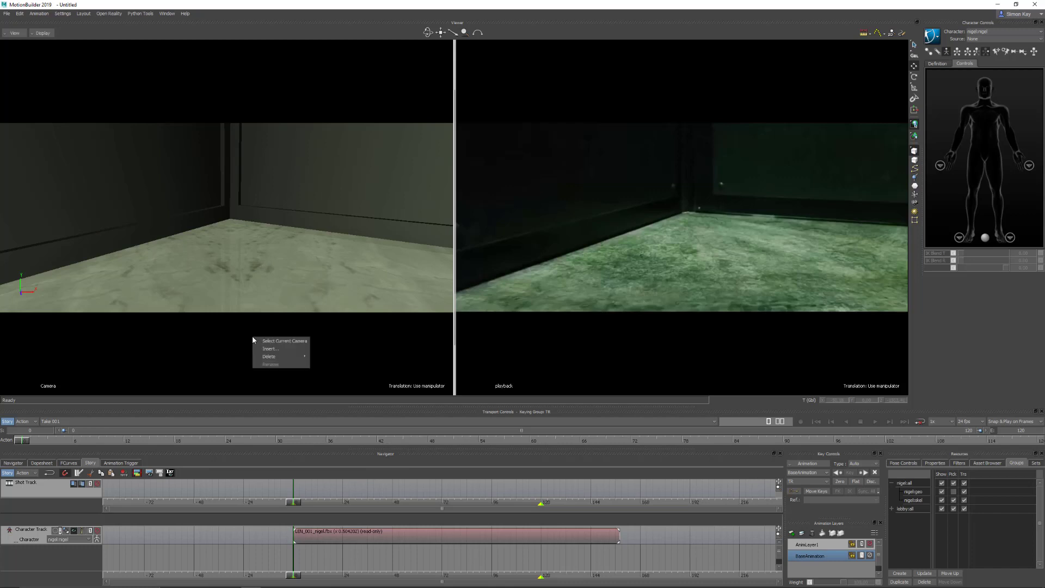
left_click(292, 344)
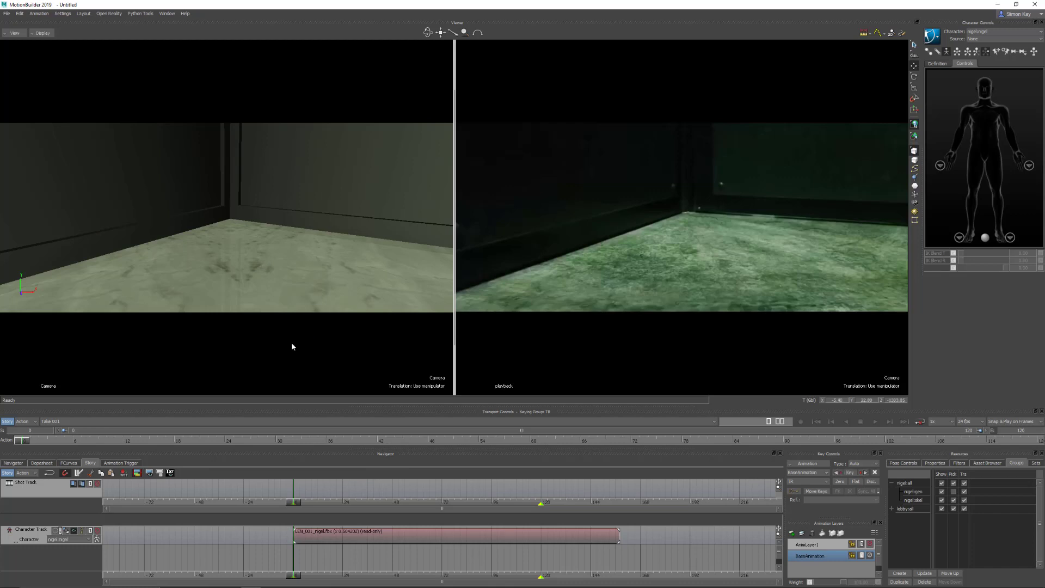
left_click(860, 483)
Fit the timeline to the start and end of nigel's clip, set its end to frame 157 and go to that frame
left_click(483, 537)
right_click(483, 537)
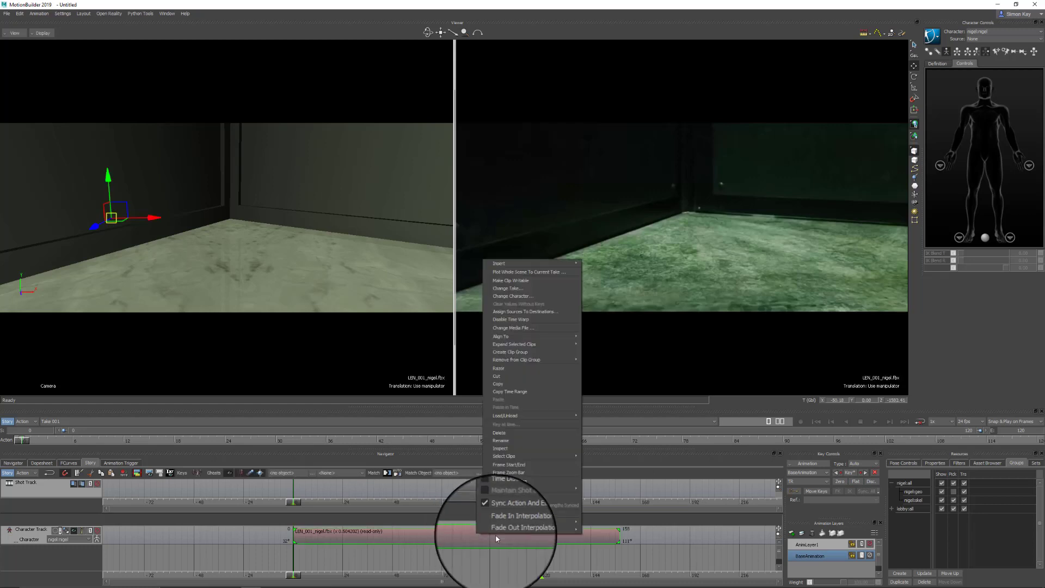
left_click(527, 467)
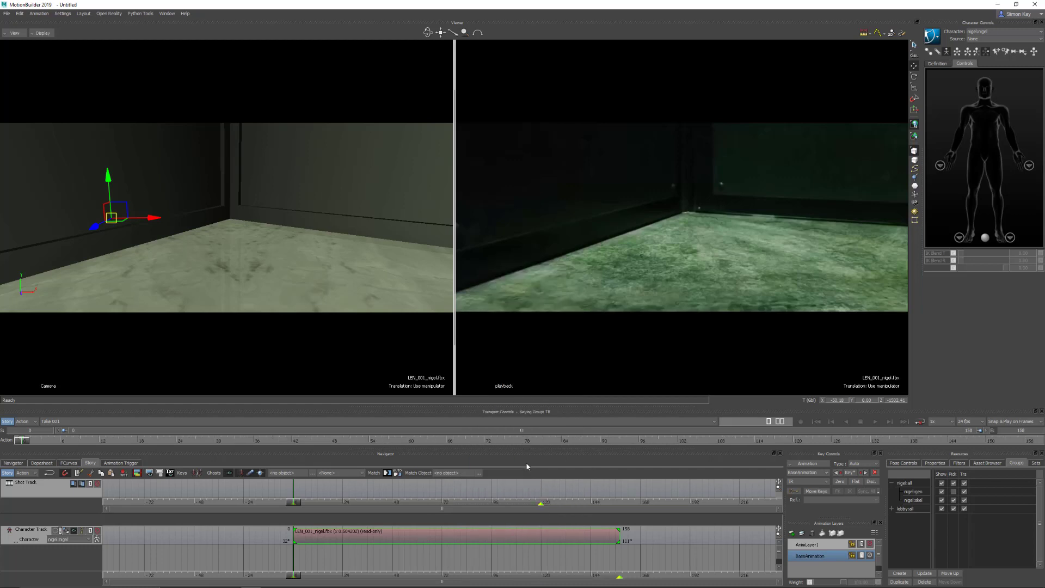
left_click_drag(23, 443, 1032, 442)
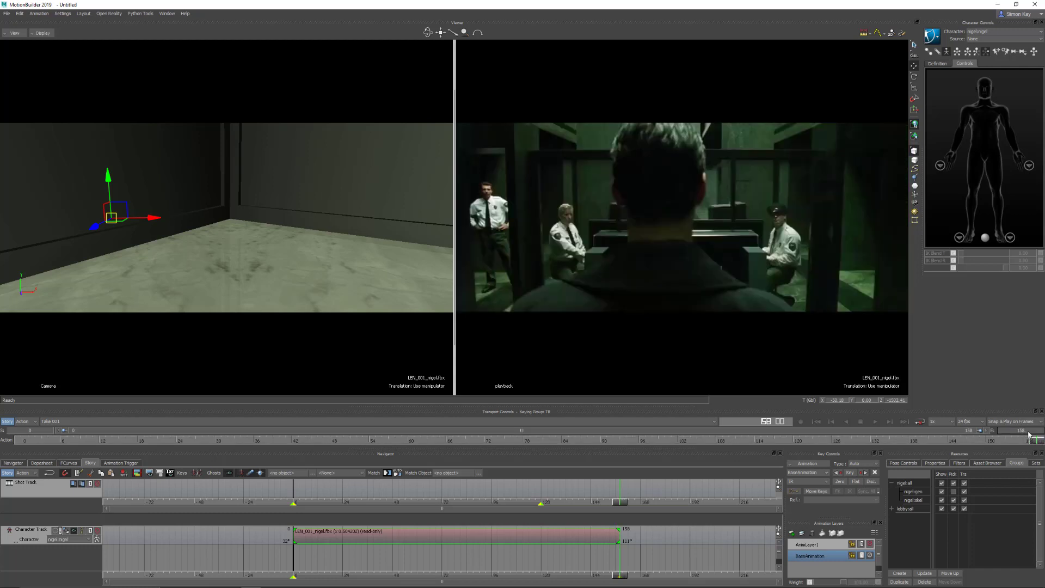
mouse_move(1028, 433)
left_mouse_down()
mouse_move(996, 443)
mouse_move(16, 442)
mouse_move(1036, 440)
left_mouse_up()
Pull the scene camera back from the doorway, and show nigel and the bag scanners from above in the second pane's Producer Perspective
left_click(252, 203)
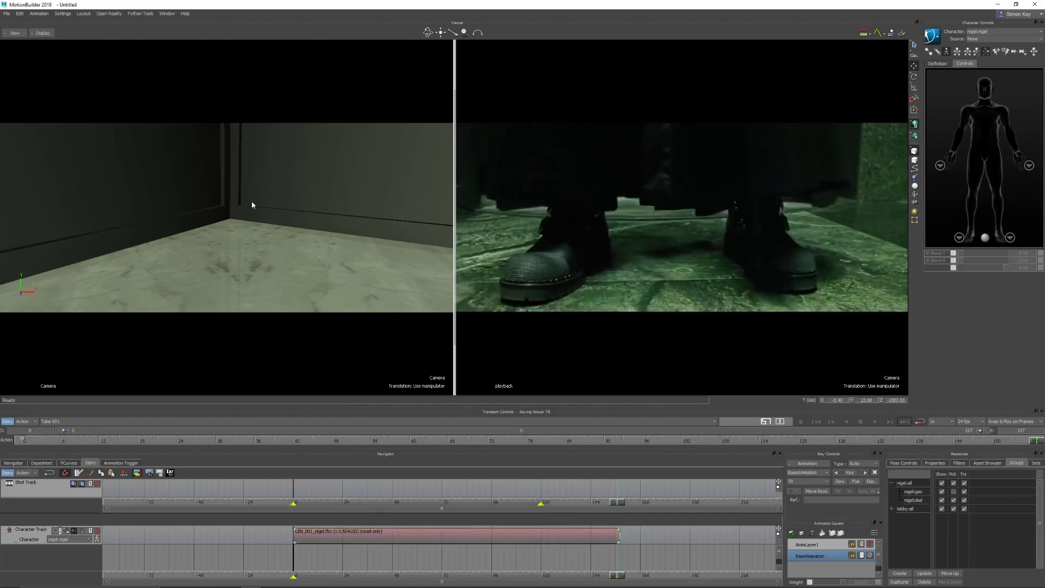
left_click_drag(254, 212, 280, 210, "ctrl")
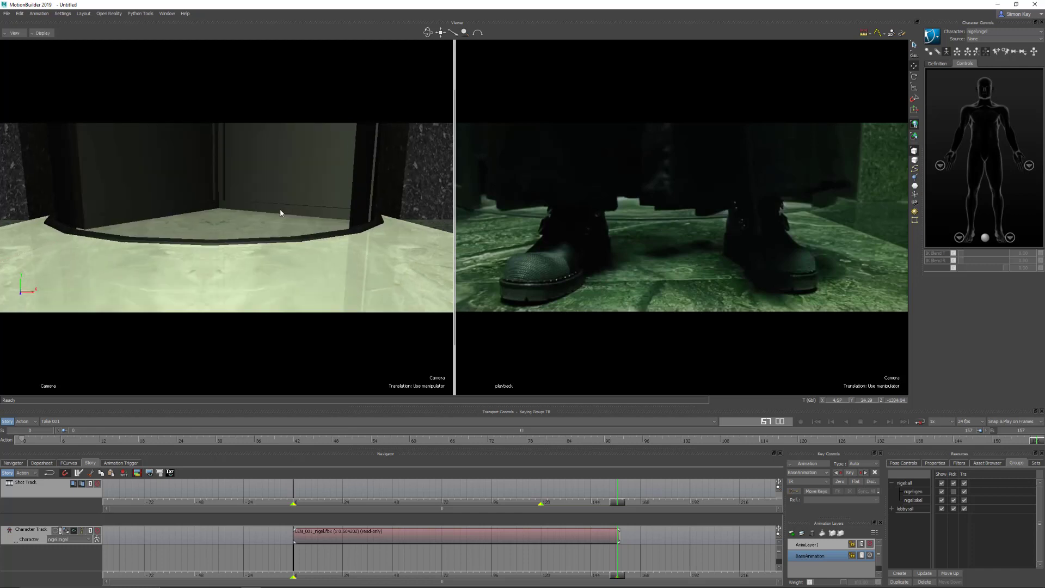
key("ctrl+e")
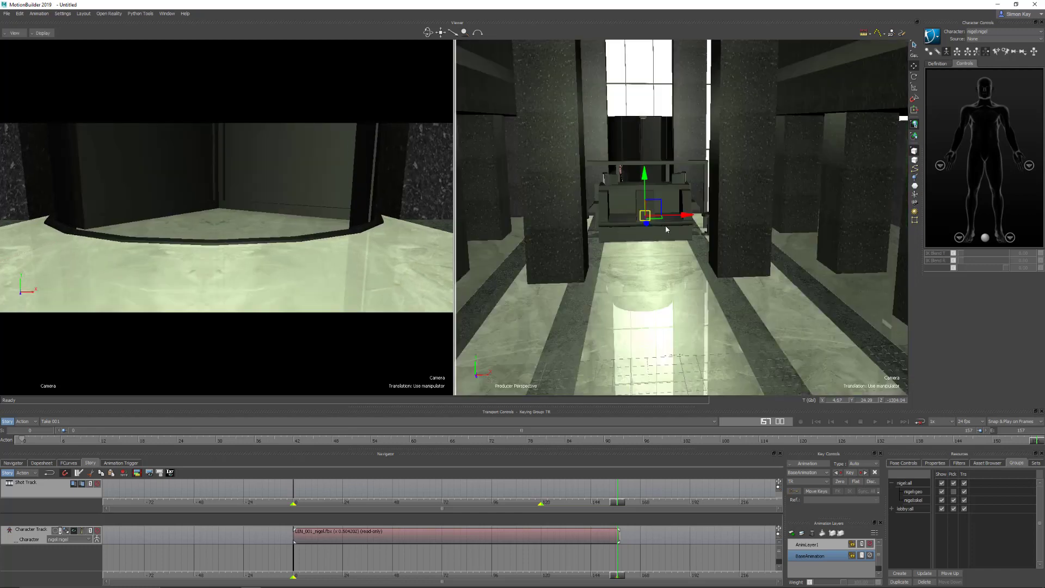
left_click_drag(665, 224, 675, 332, "ctrl+shift")
key("f")
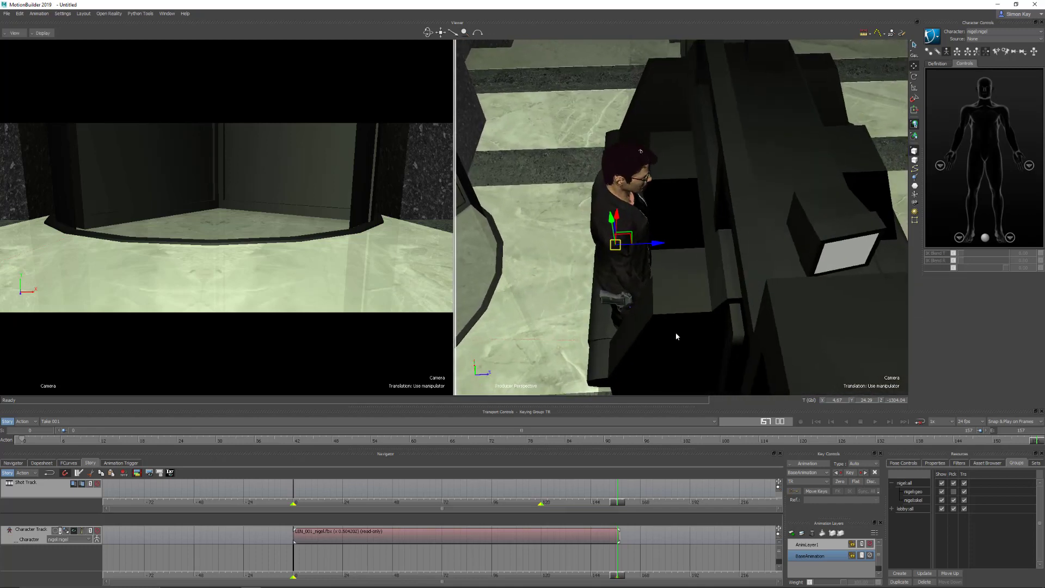
left_click_drag(618, 214, 725, 243, "ctrl")
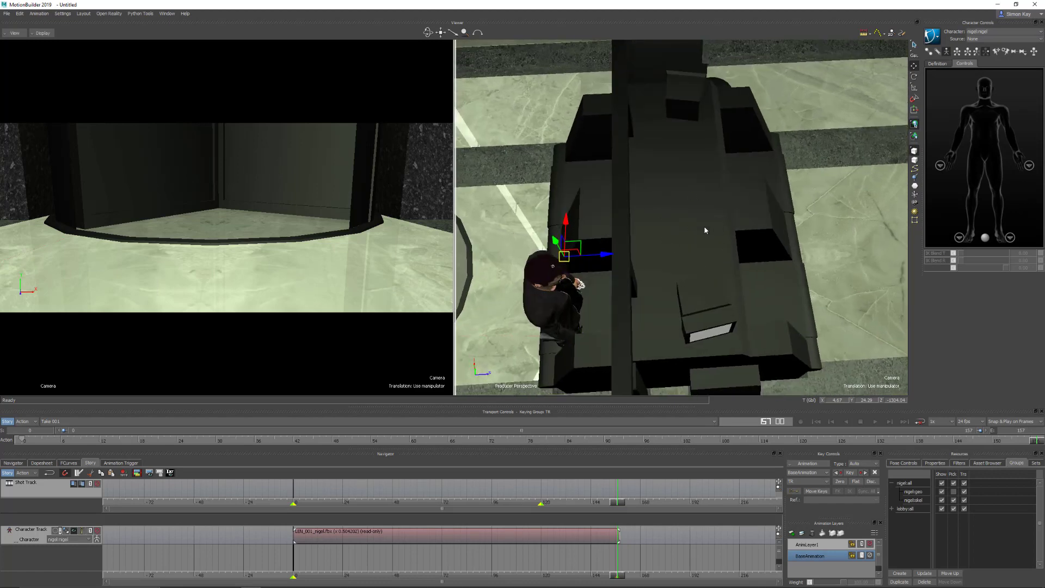
Find and select lobby:bagScanner in the Schematic view, and return the pane to the Producer Perspective
key("ctrl+w")
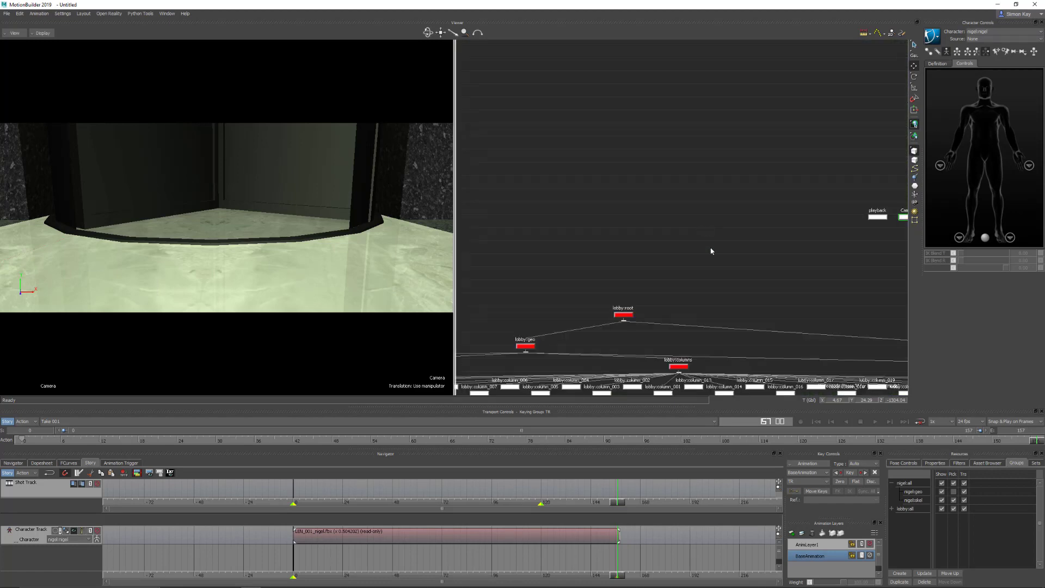
left_click_drag(709, 260, 808, 187, "shift")
left_click_drag(627, 254, 744, 241, "shift")
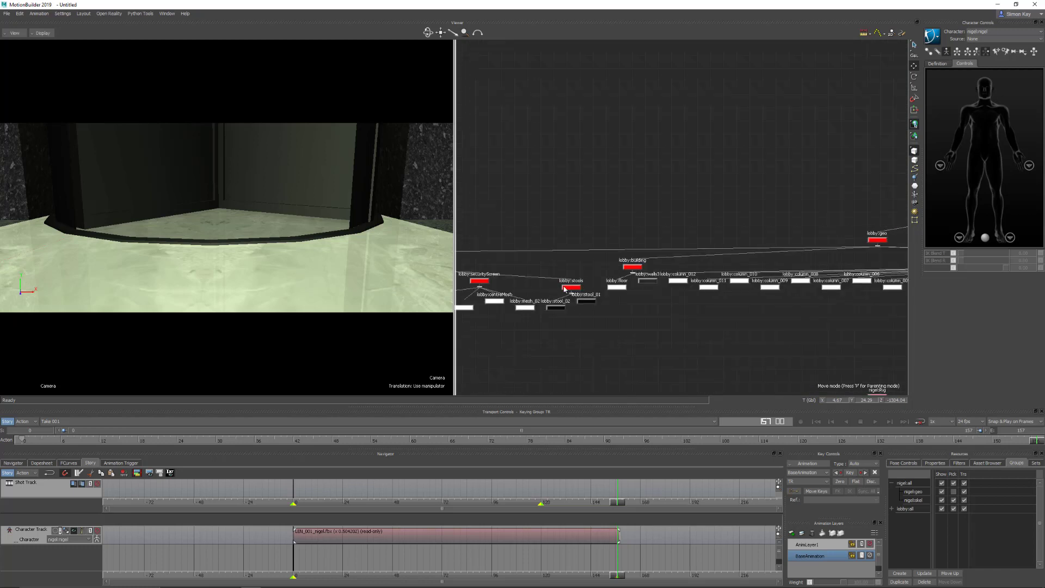
left_click_drag(521, 252, 662, 247, "shift")
left_click_drag(554, 278, 806, 234, "ctrl")
left_click(603, 245)
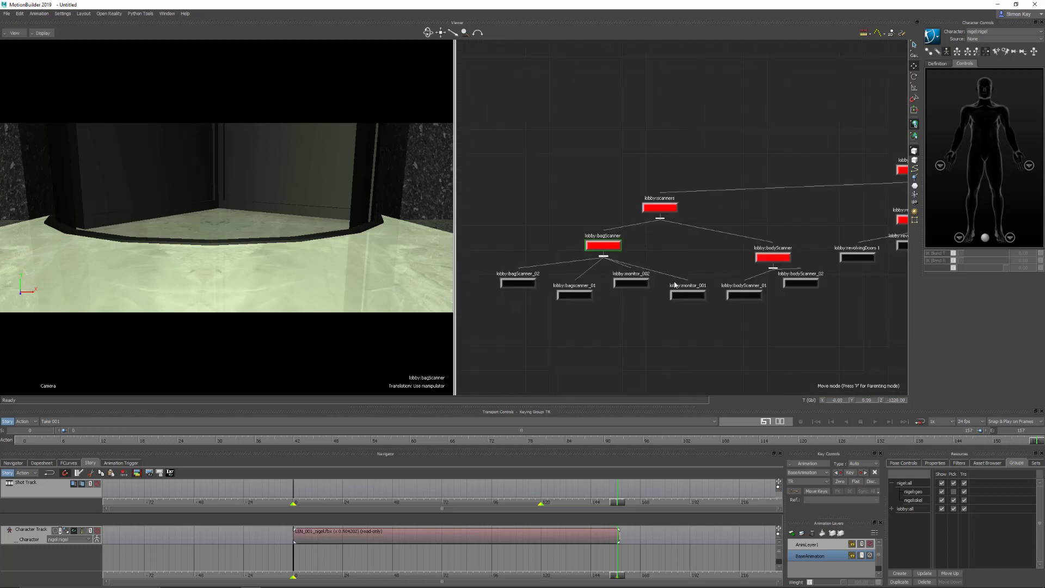
key("ctrl+w")
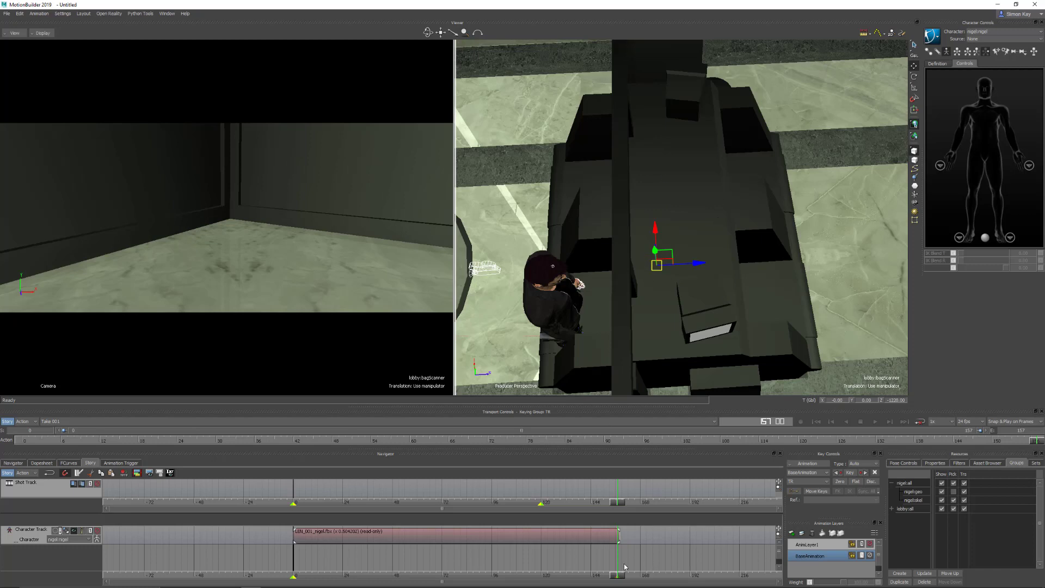
Set a flat key on lobby:bagScanner at the end of nigel's clip, and go back to frame 157
left_click_drag(618, 574, 620, 573)
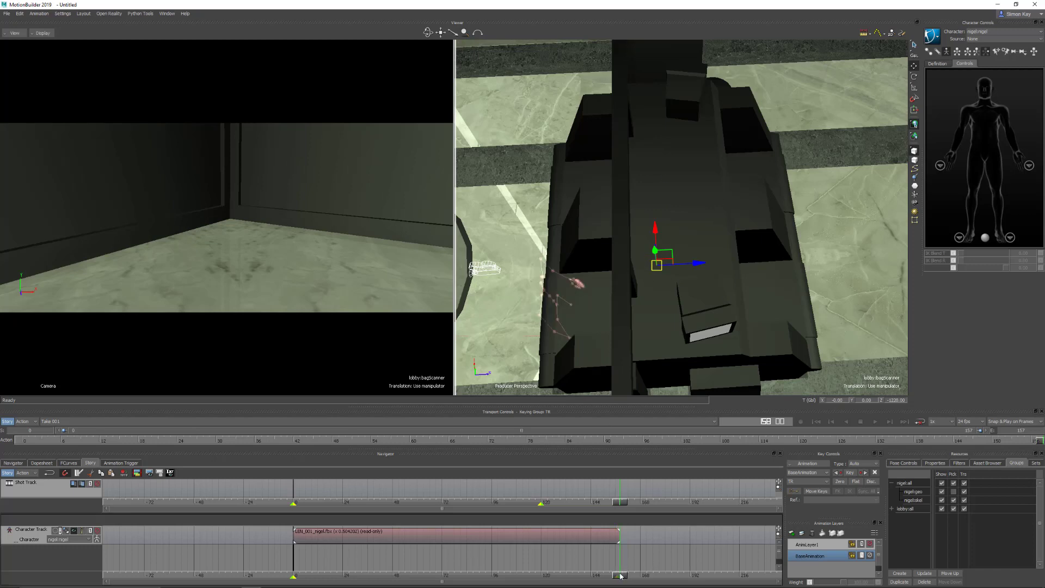
left_click(855, 482)
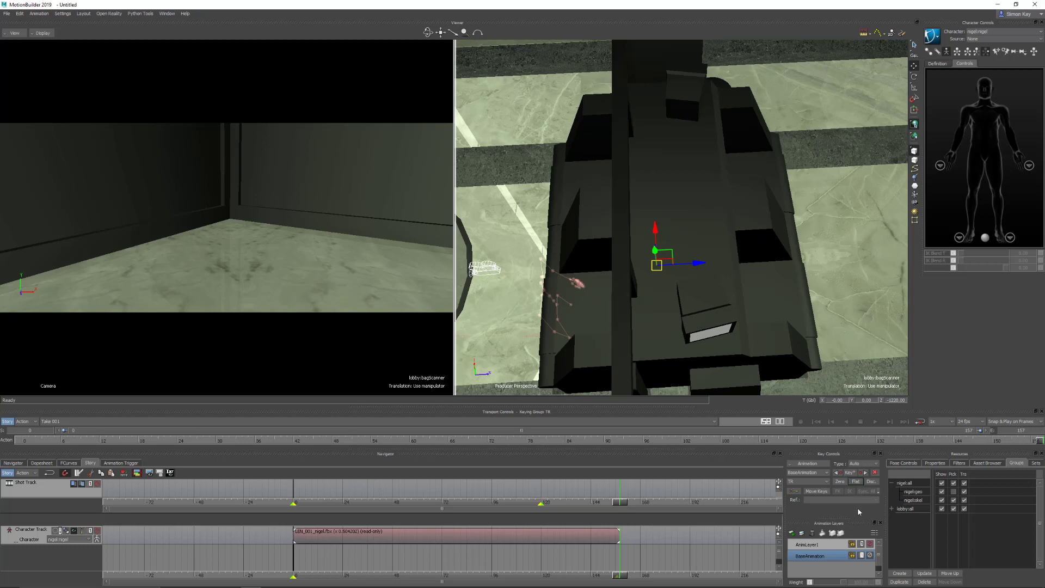
left_click(1032, 438)
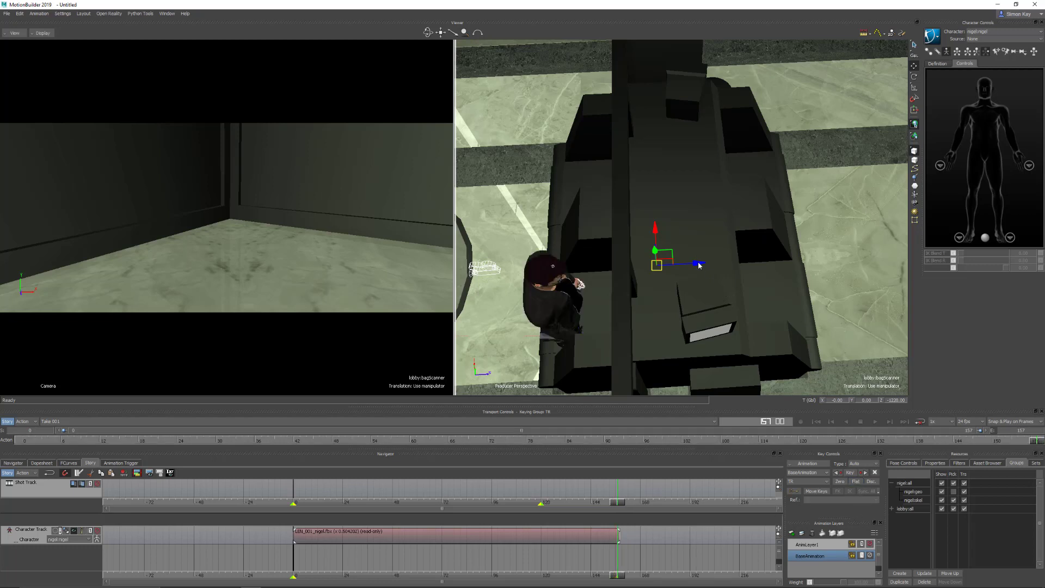
Slide lobby:bagScanner along Z clear of nigel at frame 157, set a flat key, and check the adjacent frame
left_click_drag(698, 265, 969, 281)
left_click(856, 482)
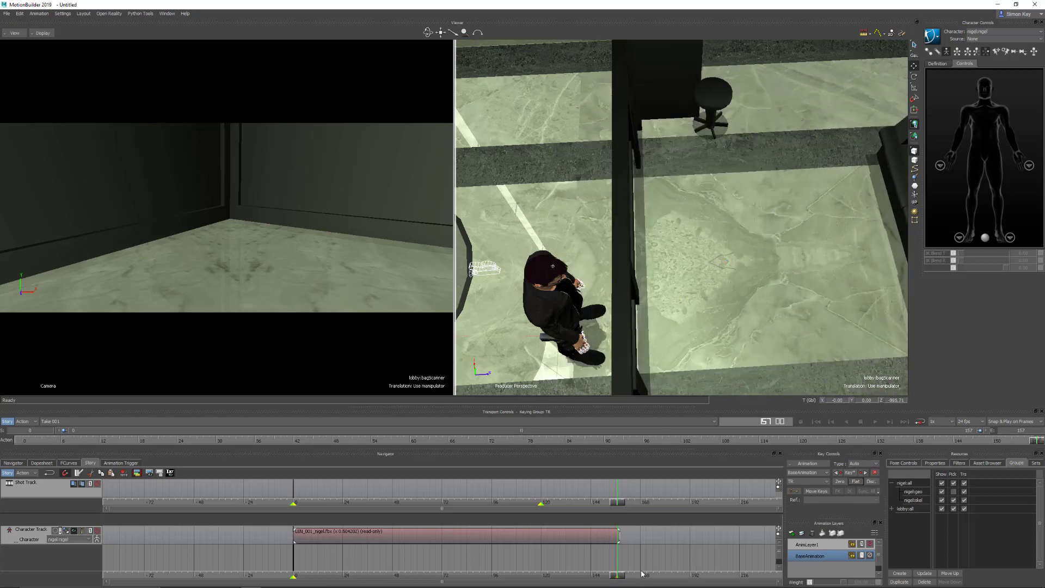
left_click_drag(618, 576, 622, 577)
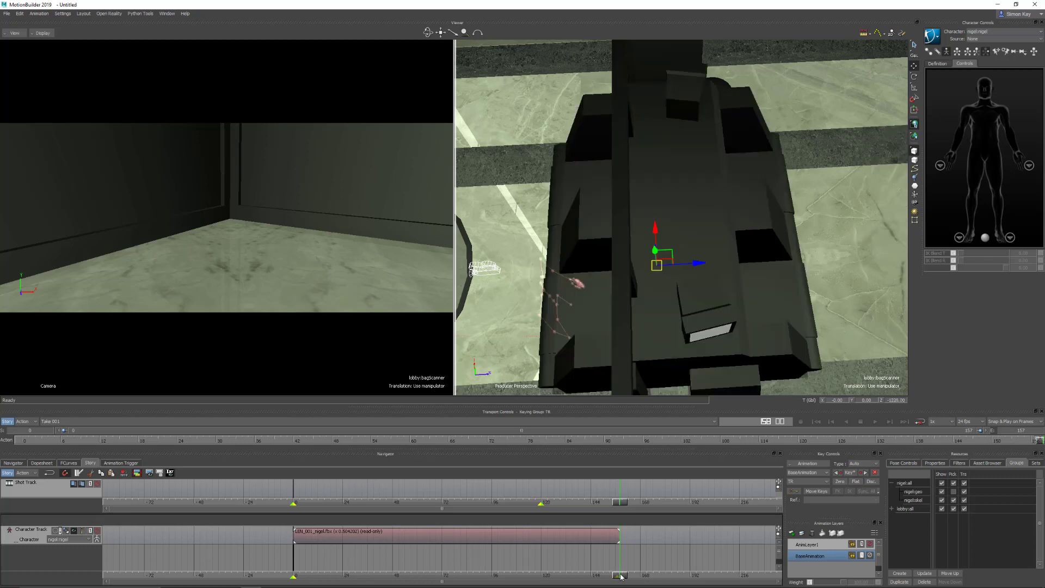
mouse_move(620, 575)
left_mouse_down()
mouse_move(471, 557)
mouse_move(591, 560)
mouse_move(614, 576)
mouse_move(651, 575)
mouse_move(618, 576)
left_mouse_up()
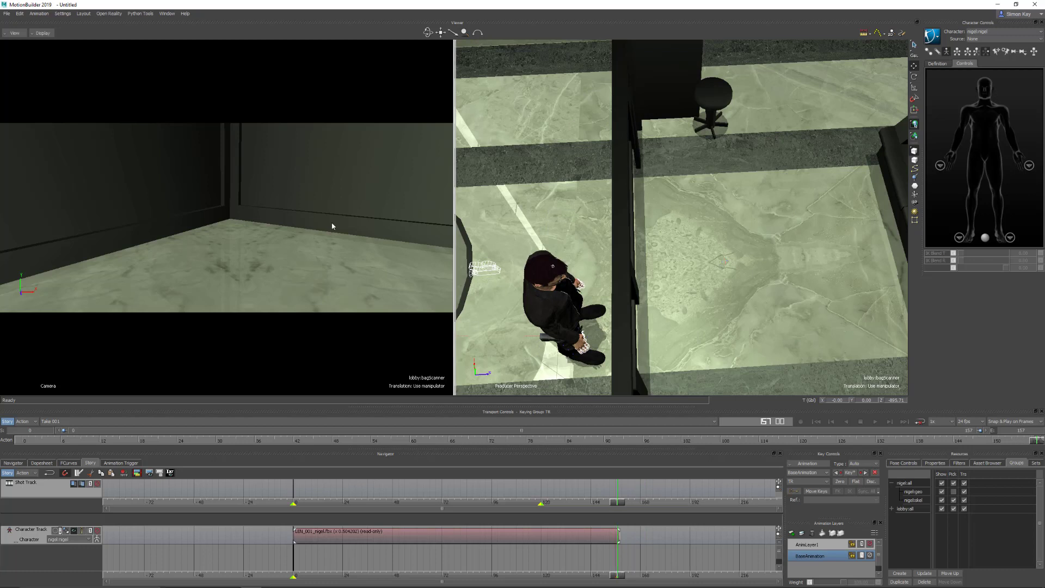
Show the reference playback in the second pane, swing the scene camera to face the revolving door and nigel's boots, and key it flat
key("Page_Down")
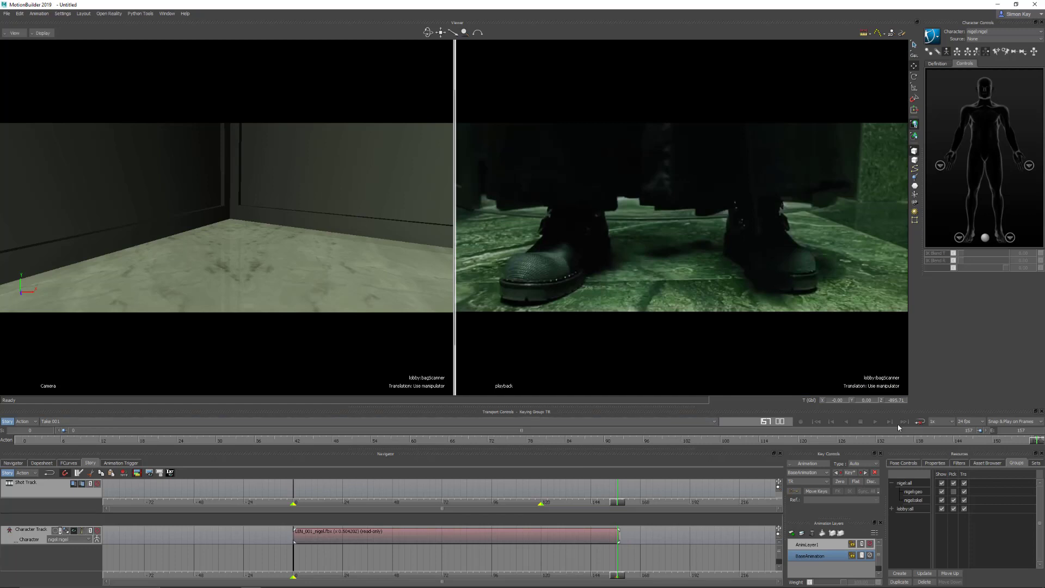
key("e")
left_click_drag(247, 218, 252, 258, "ctrl")
mouse_move(281, 212)
left_mouse_down("ctrl")
mouse_move(283, 244)
mouse_move(268, 217)
left_mouse_up("ctrl")
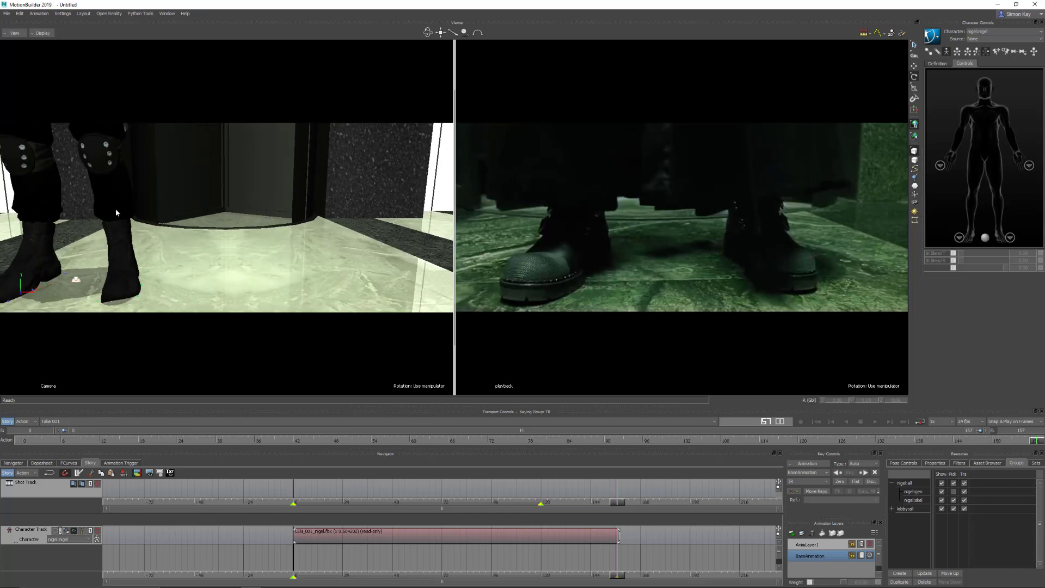
right_click(236, 351)
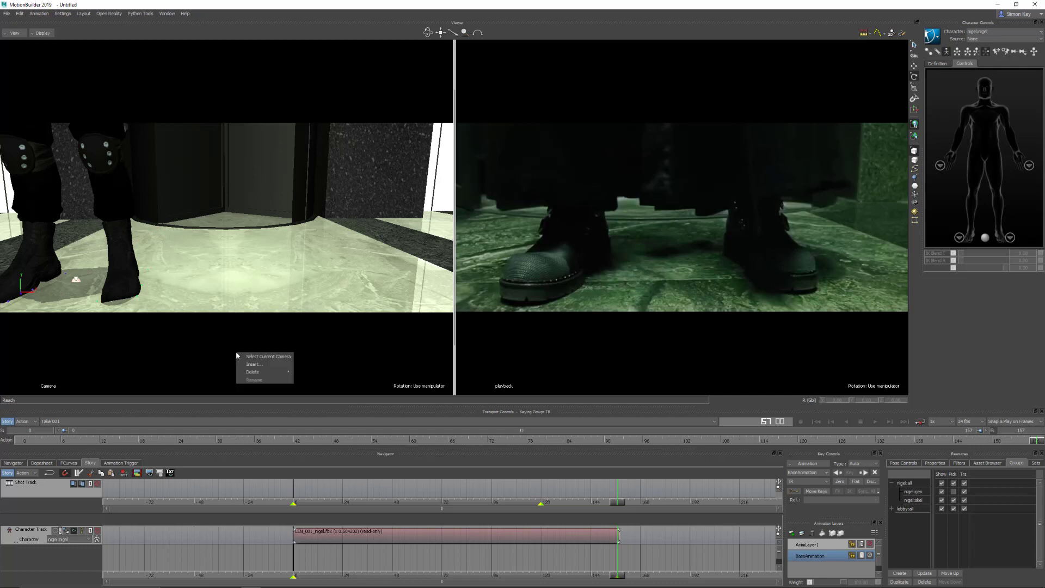
left_click(277, 358)
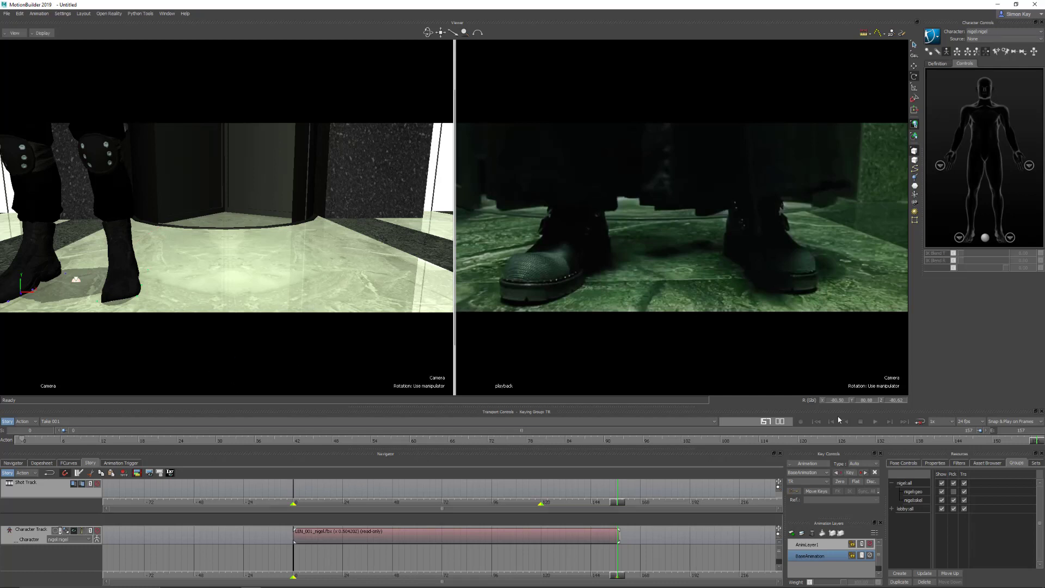
left_click(855, 482)
Rotate nigel's LEN_001_nigel.fbx clip about Y to bring the boots into the middle of the shot, and scrub back to compare
left_click(324, 285)
left_click(459, 537)
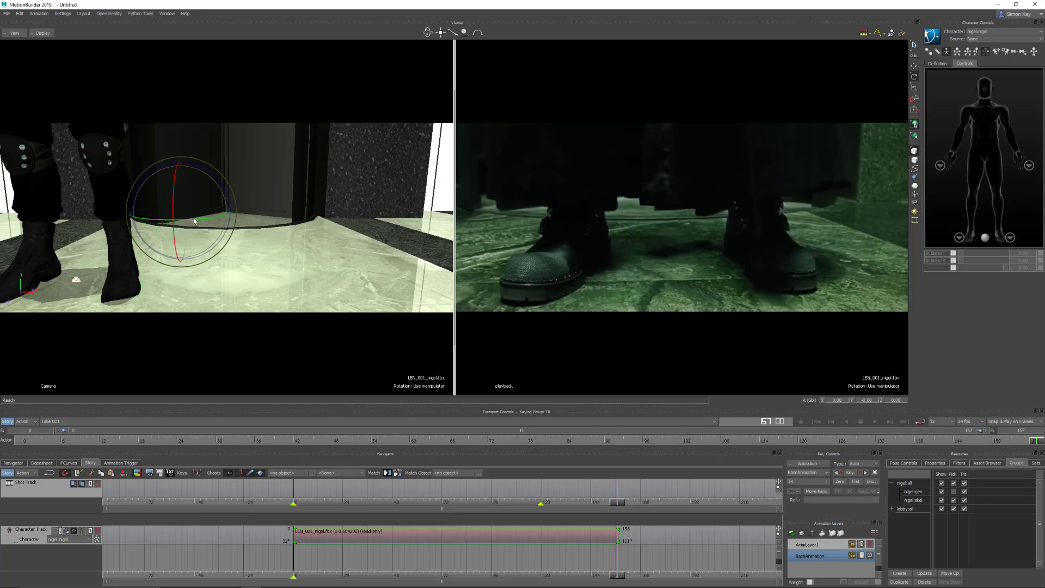
left_click_drag(195, 221, 205, 221)
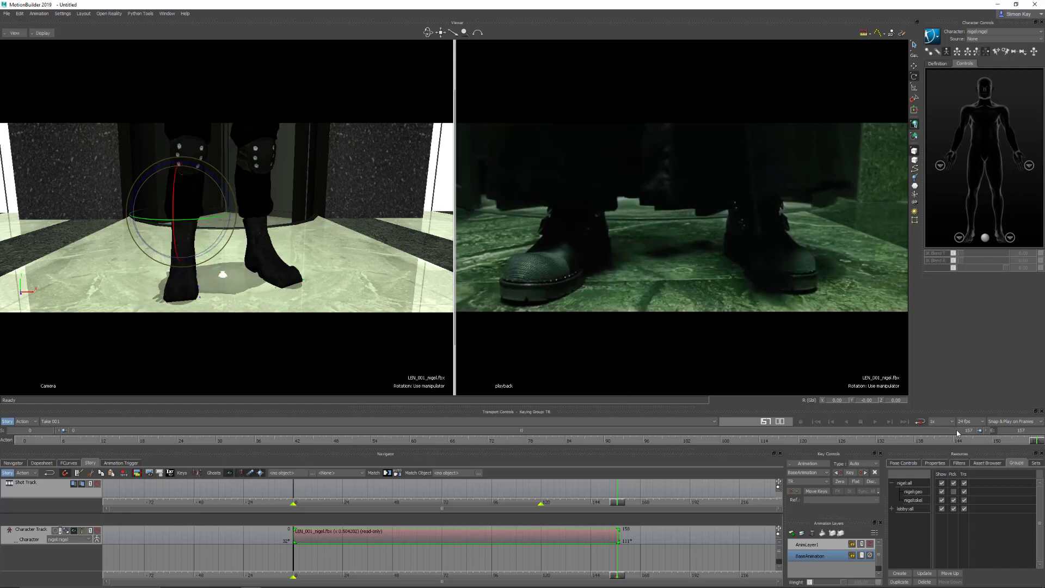
left_click_drag(1031, 444, 582, 399)
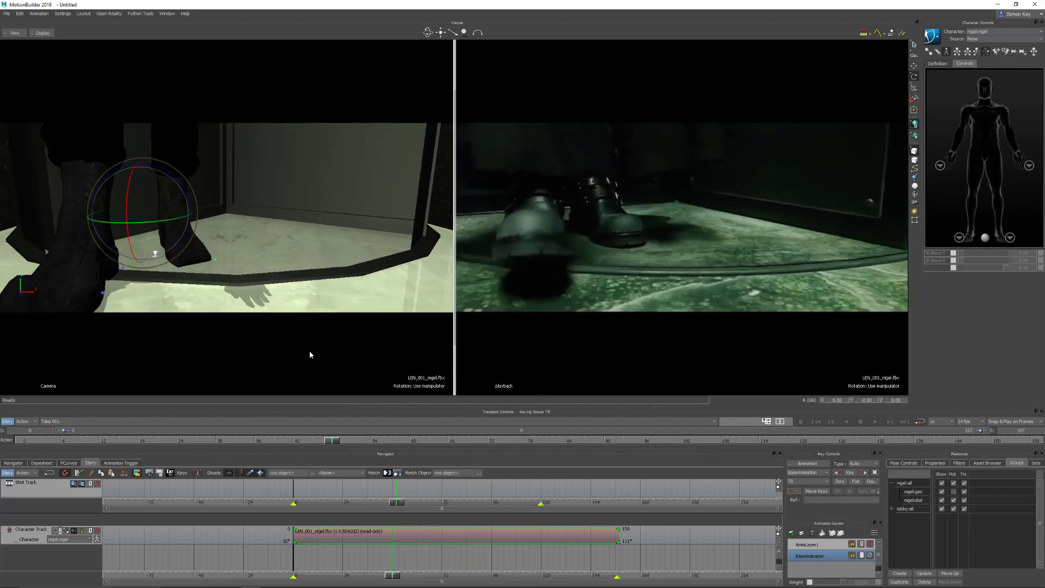
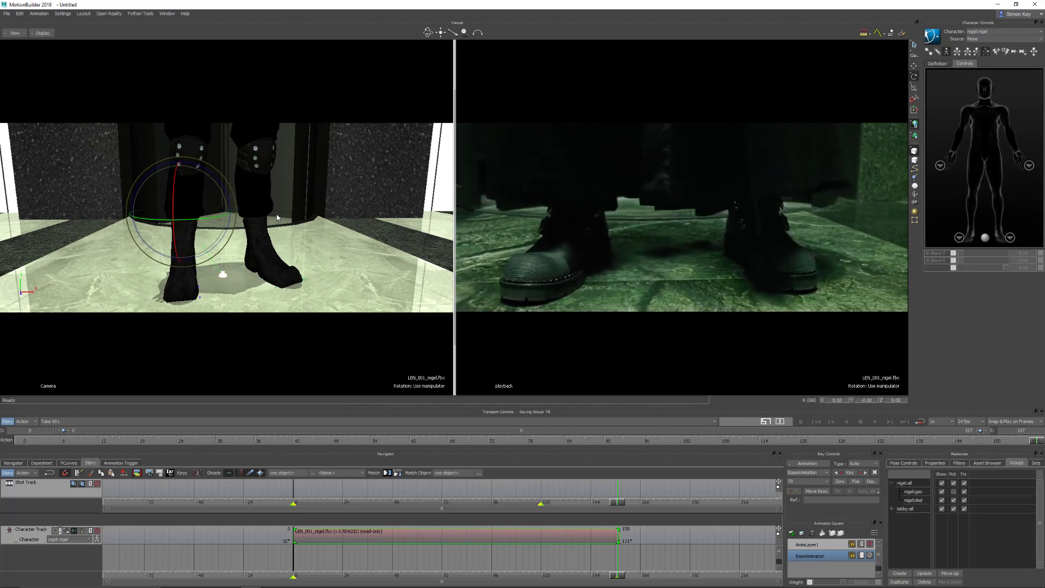
Reframe the scene camera at the end and start of nigel's clip to match the reference, then play the shot and return to its start
left_click_drag(272, 217, 279, 303, "ctrl")
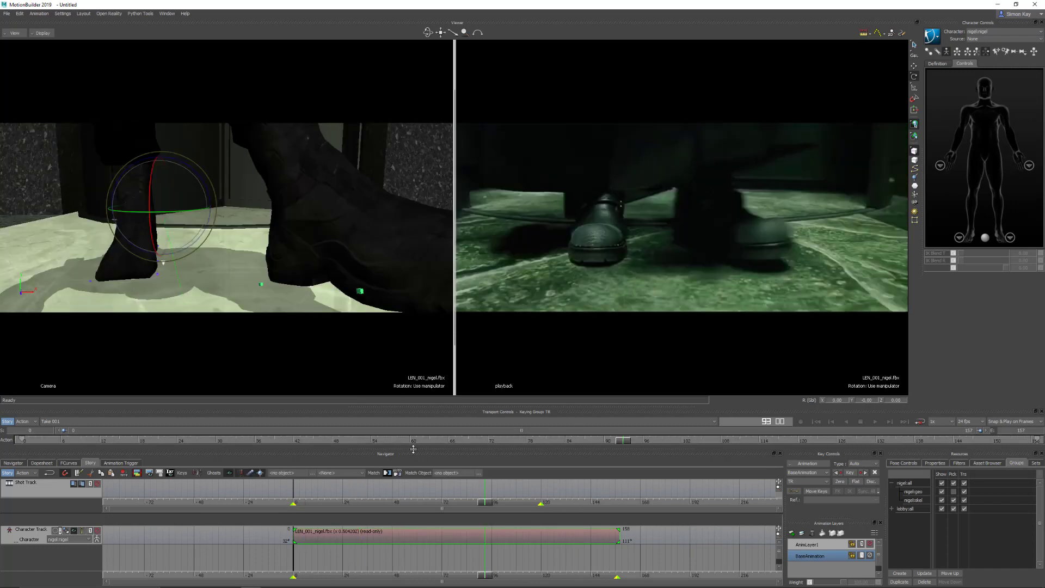
left_click_drag(413, 447, 21, 440)
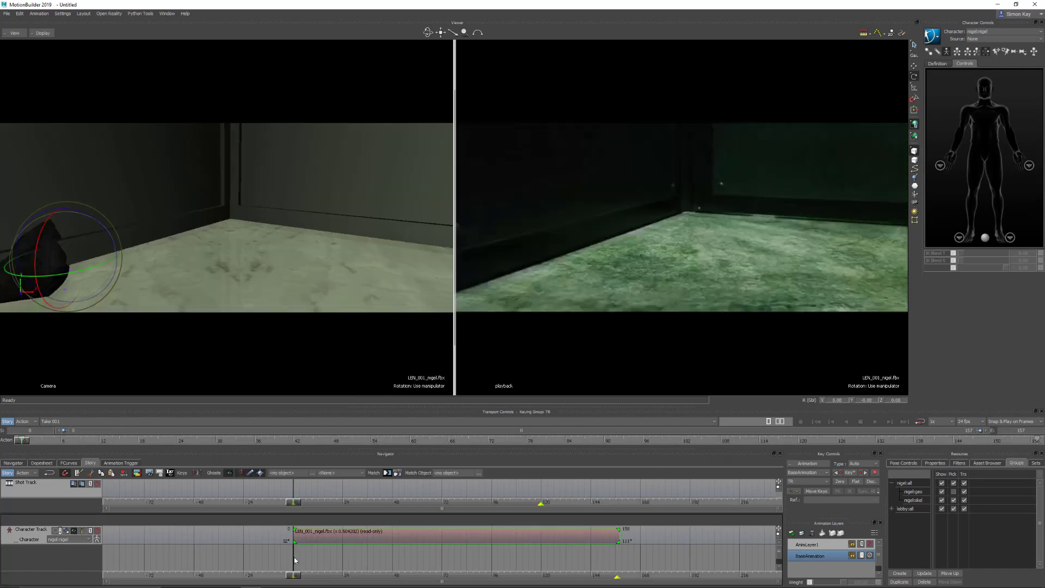
left_click_drag(295, 575, 313, 577)
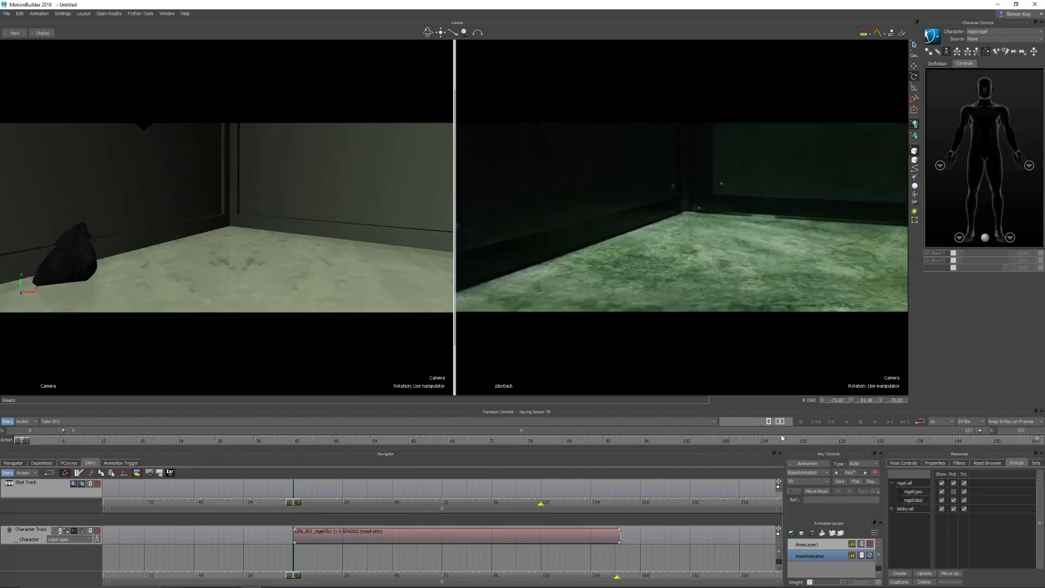
left_click_drag(207, 223, 221, 296, "ctrl")
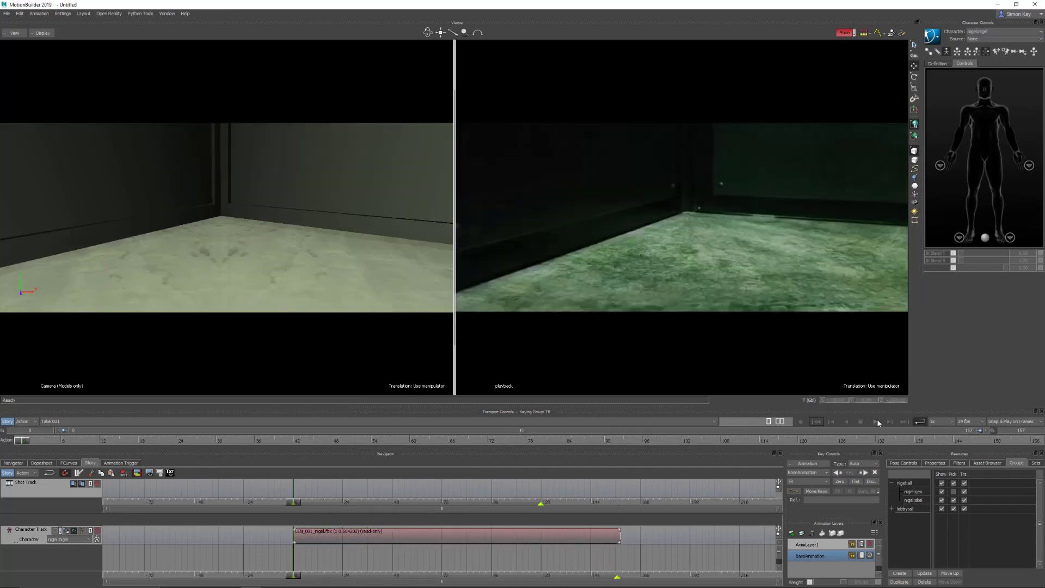
left_click(875, 422)
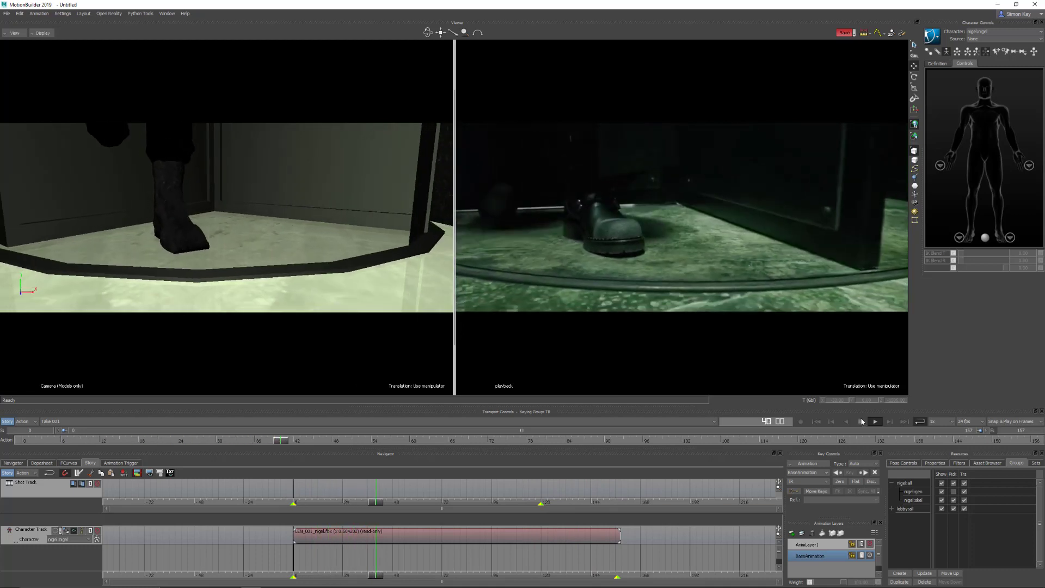
left_click(860, 422)
left_click(817, 422)
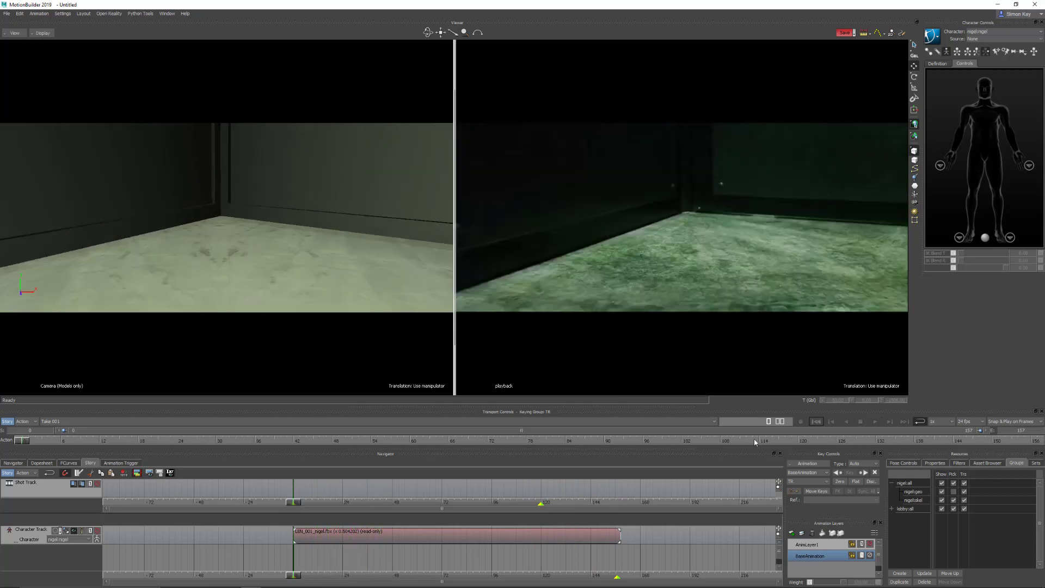
Add a shot clip using the scene Camera to the Shot Track and extend it to the end of nigel's clip
right_click(259, 348)
left_click(303, 351)
left_click_drag(295, 489, 295, 490)
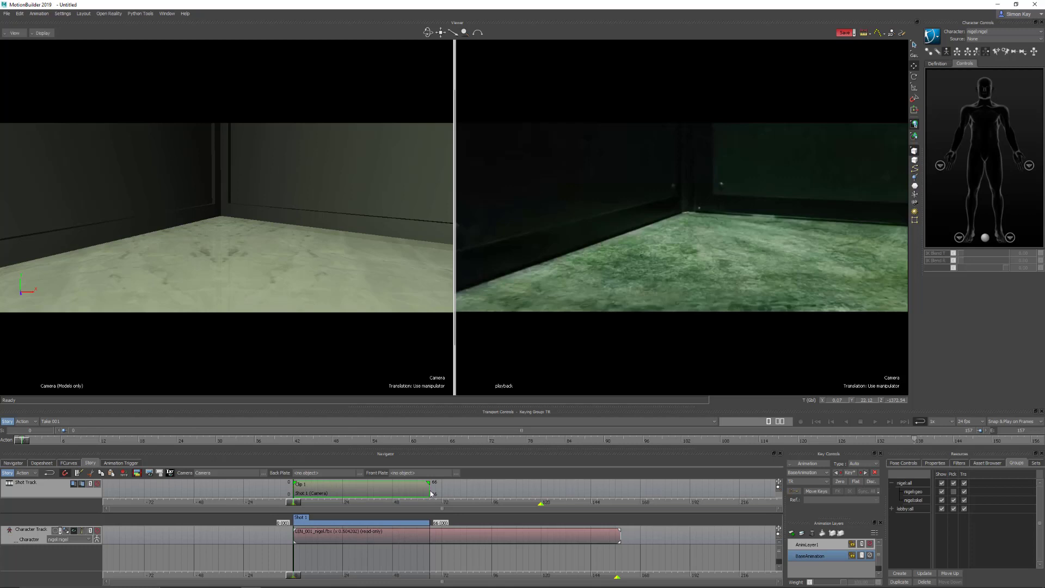
left_click_drag(430, 491, 621, 497)
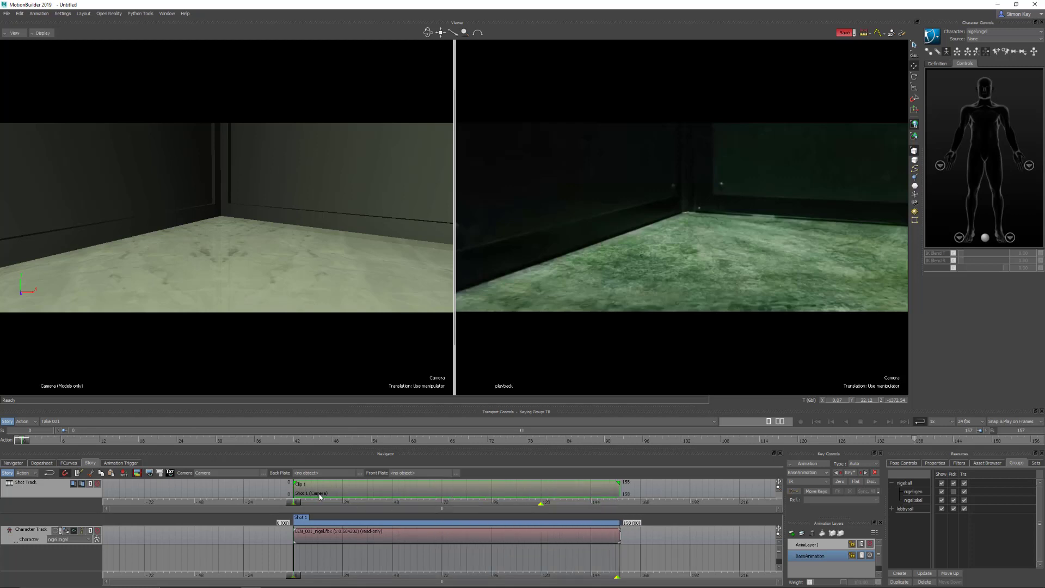
Go past the end of the shot, show the Producer Perspective in a single pane, and hide the lobby:all group
left_click_drag(311, 569, 628, 567)
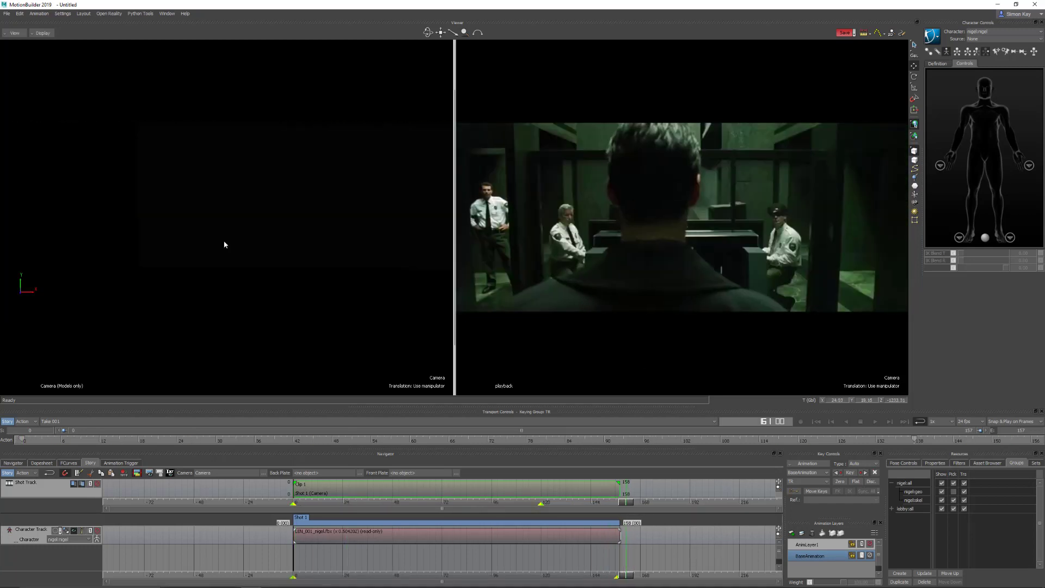
key("ctrl+1")
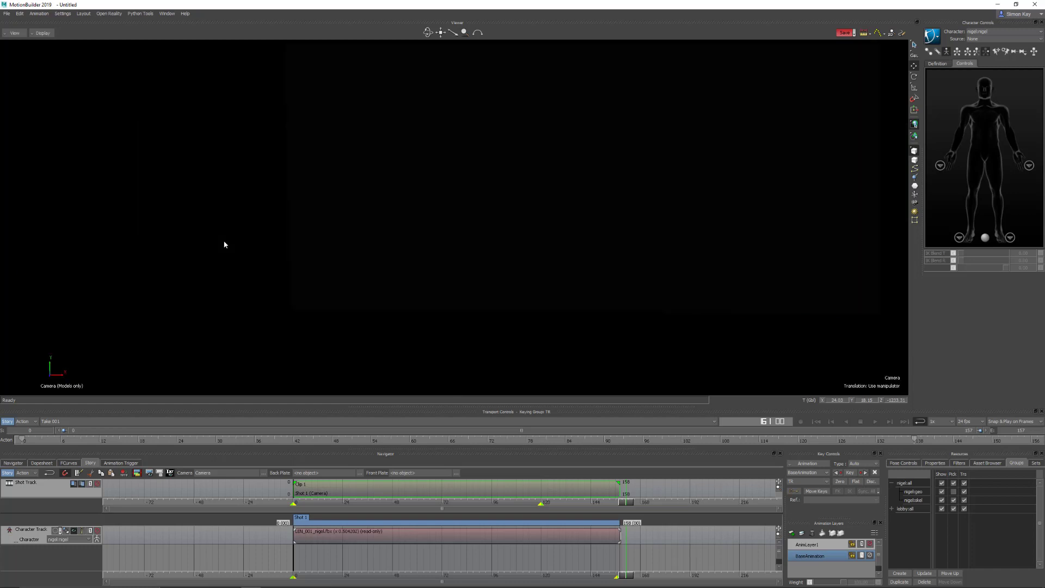
key("ctrl+e")
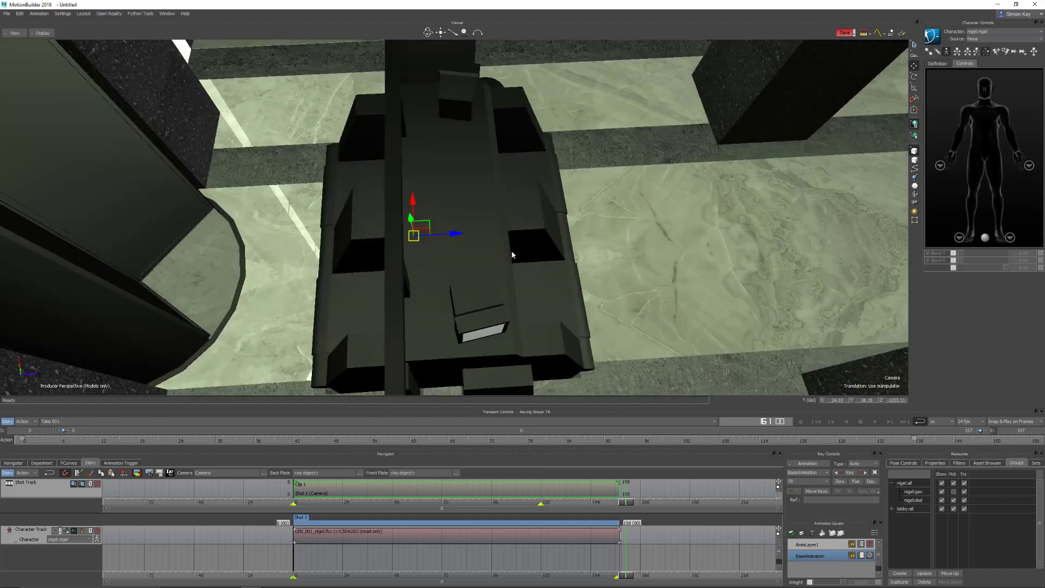
left_click_drag(612, 266, 641, 366, "ctrl")
left_click(941, 508)
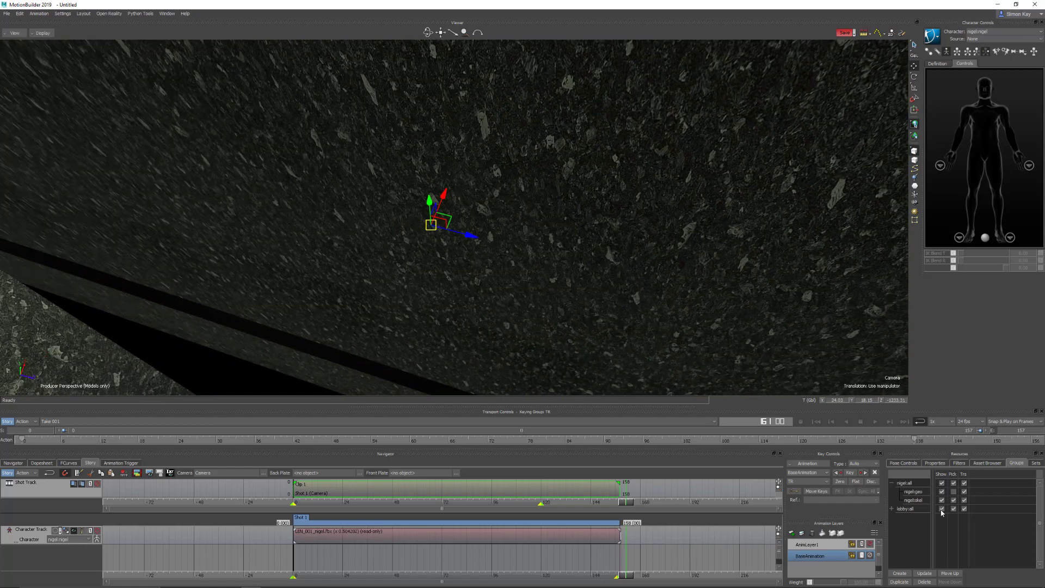
left_click_drag(585, 265, 439, 215, "ctrl+shift")
left_click(439, 215)
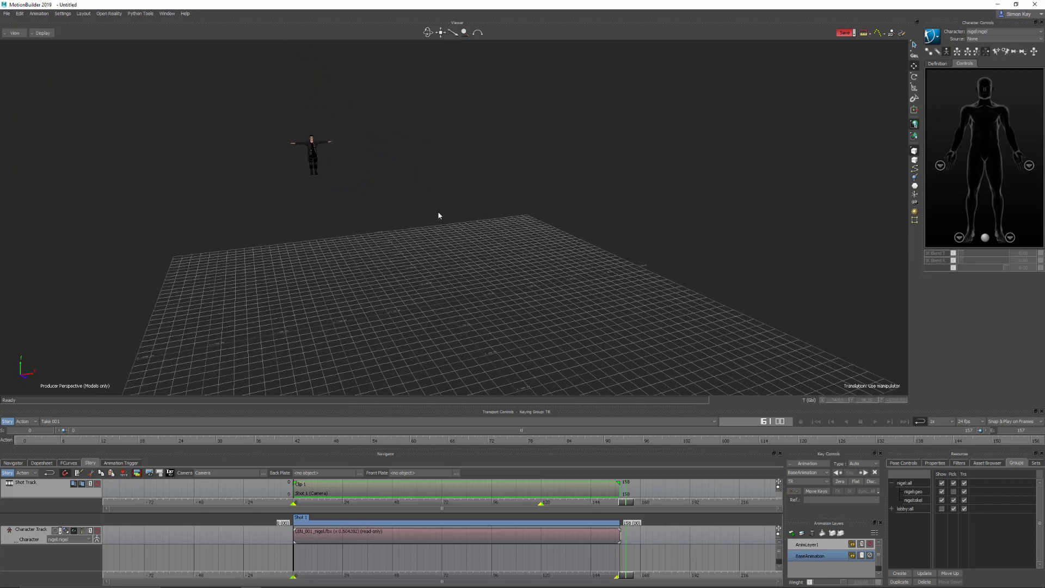
Bring the guard01, guard02 and guard03 characters into the scene and display the models in X-ray mode
left_click(6, 13)
left_click(22, 38)
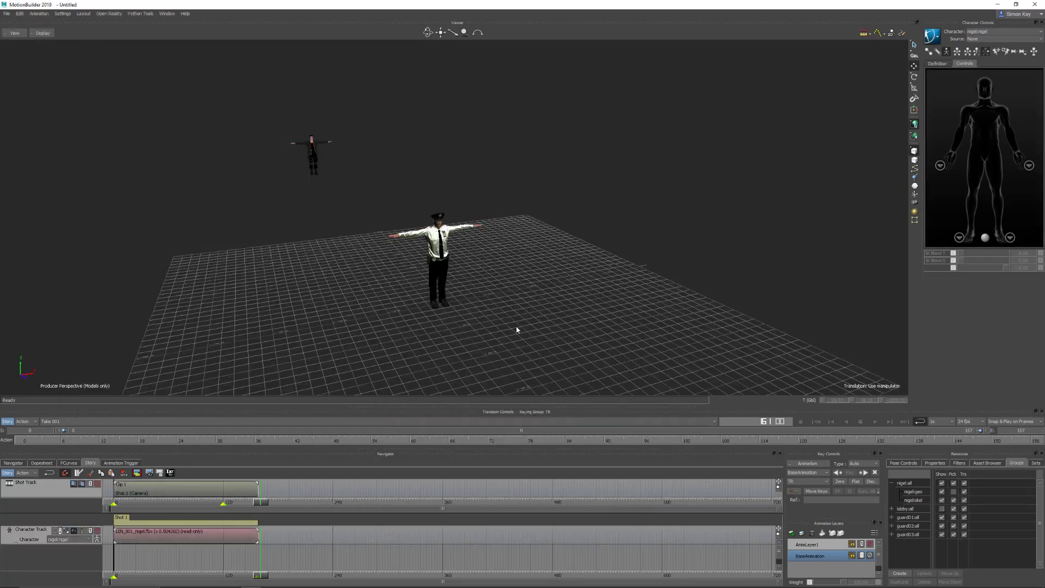
key("ctrl+a")
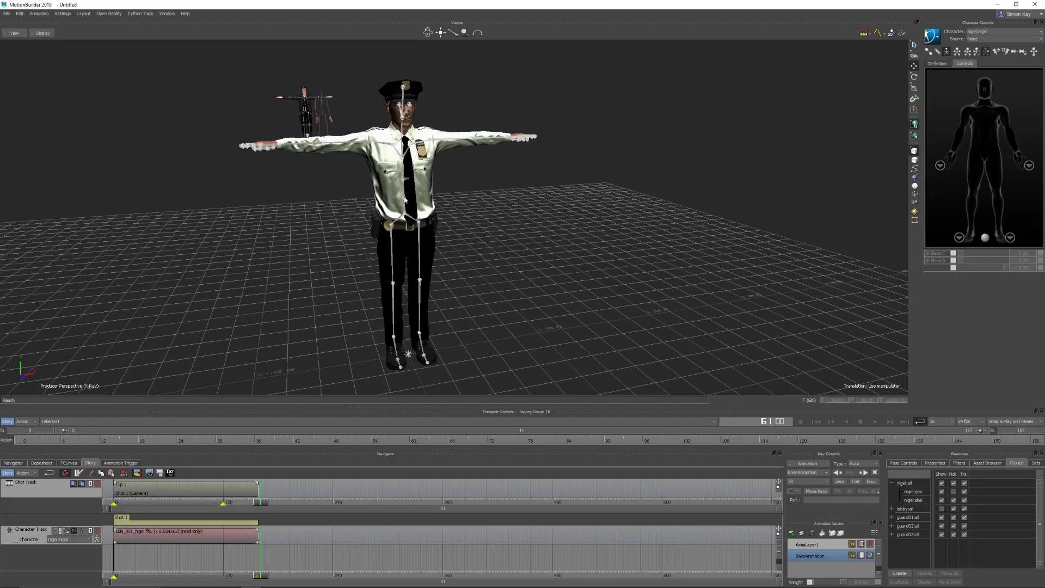
Move each of the three guards' hips far below the floor with a negative Y translation
left_click(410, 218)
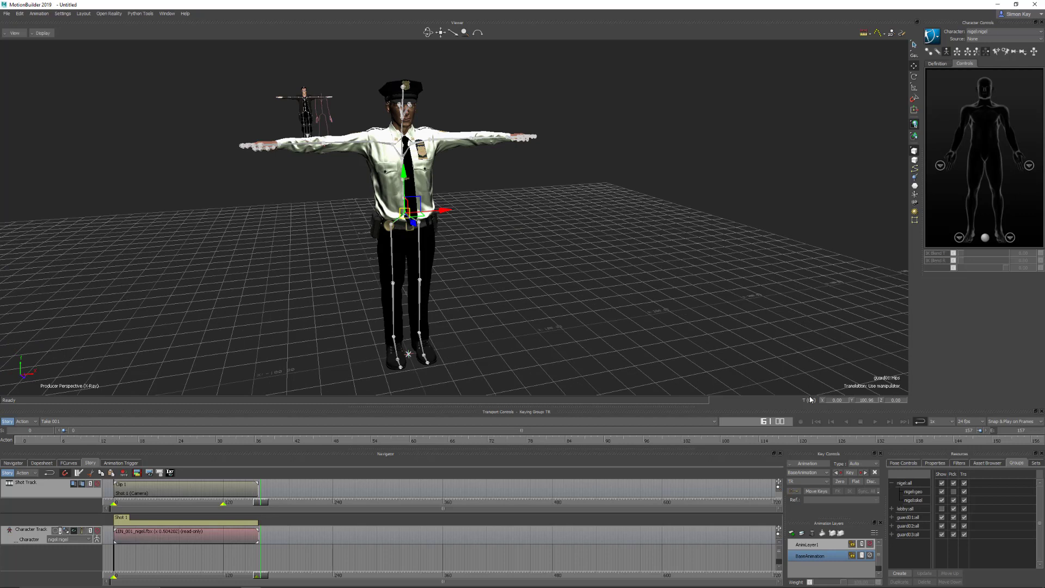
double_click(867, 400)
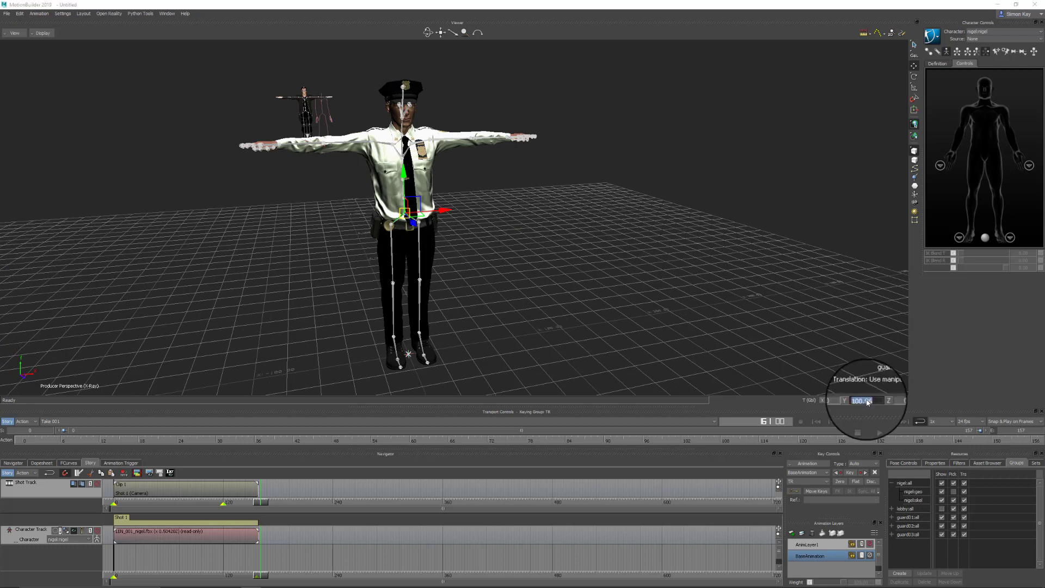
type("-99")
key("Return")
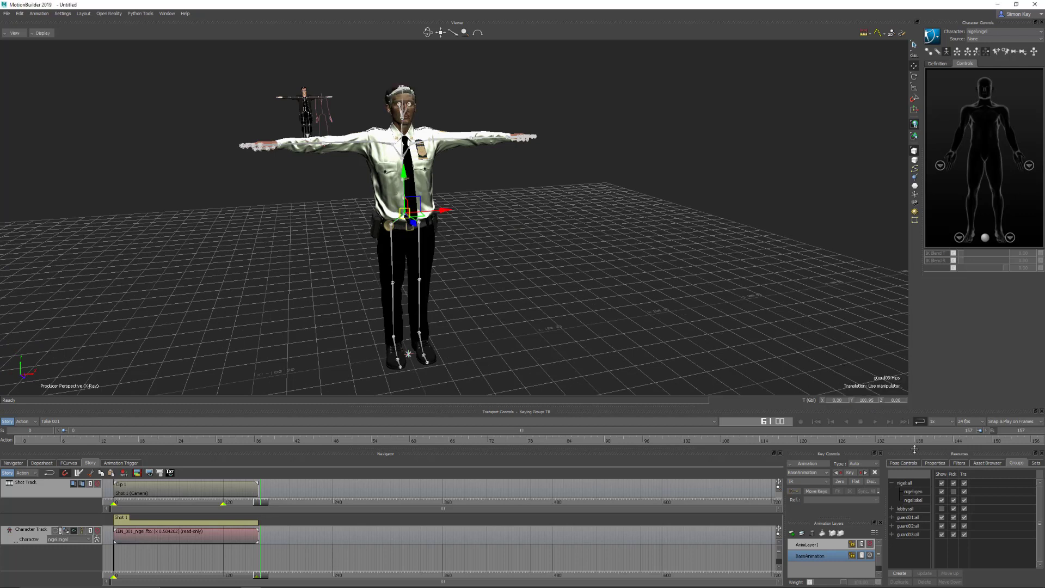
type("-999")
key("Return")
type("-9")
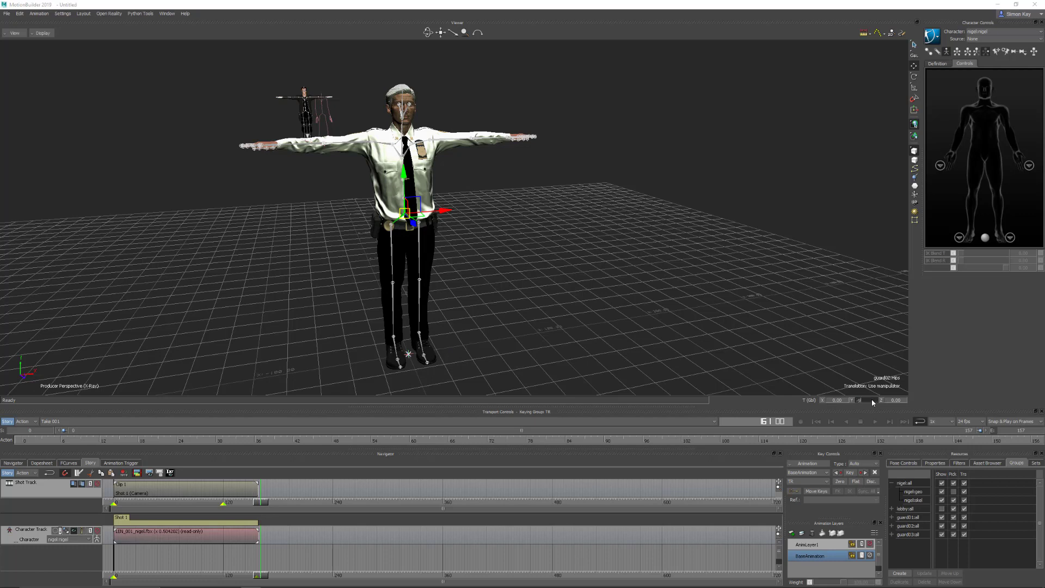
key("Return")
Insert a Character Track in Story, enlarge the Story area, and duplicate the empty track to get three for the guards
right_click(67, 553)
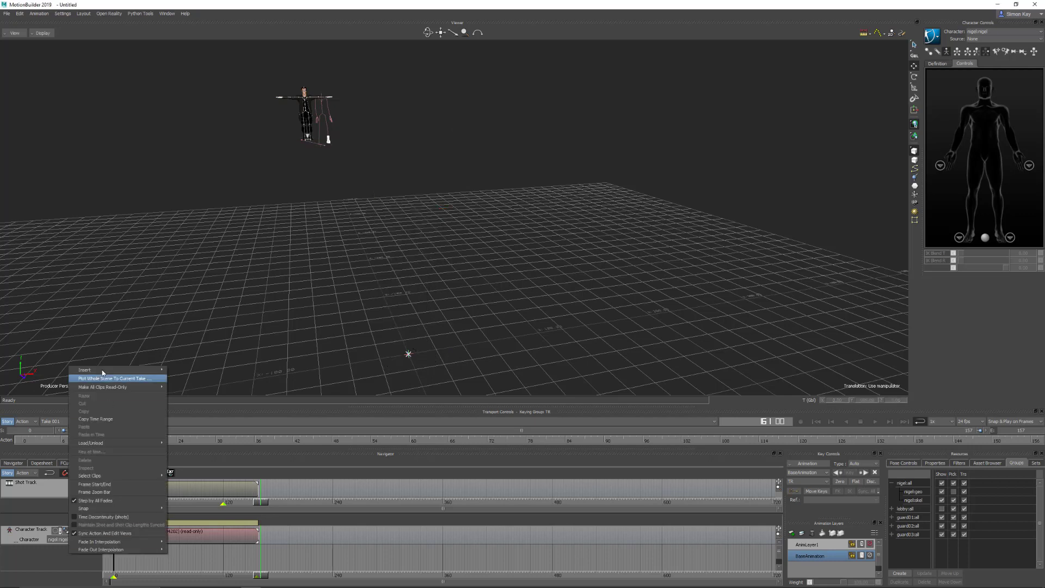
mouse_move(109, 369)
left_click(199, 387)
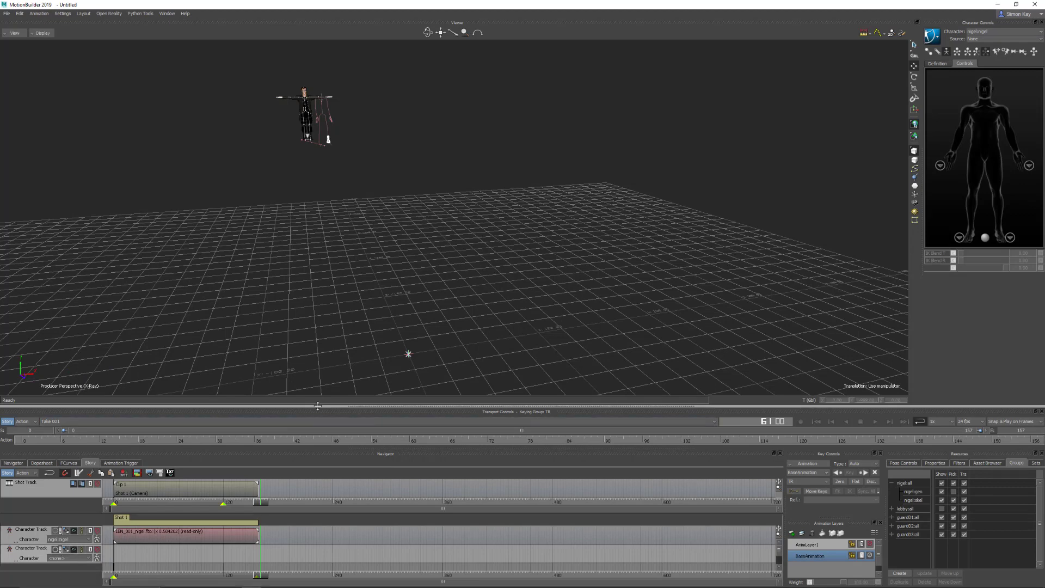
left_click_drag(320, 406, 323, 361)
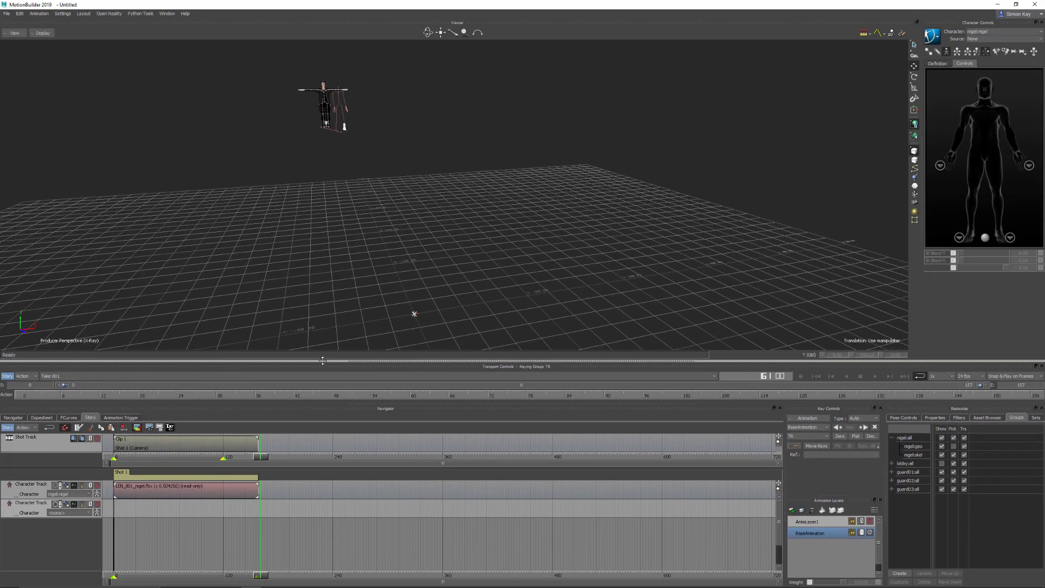
left_click(31, 510)
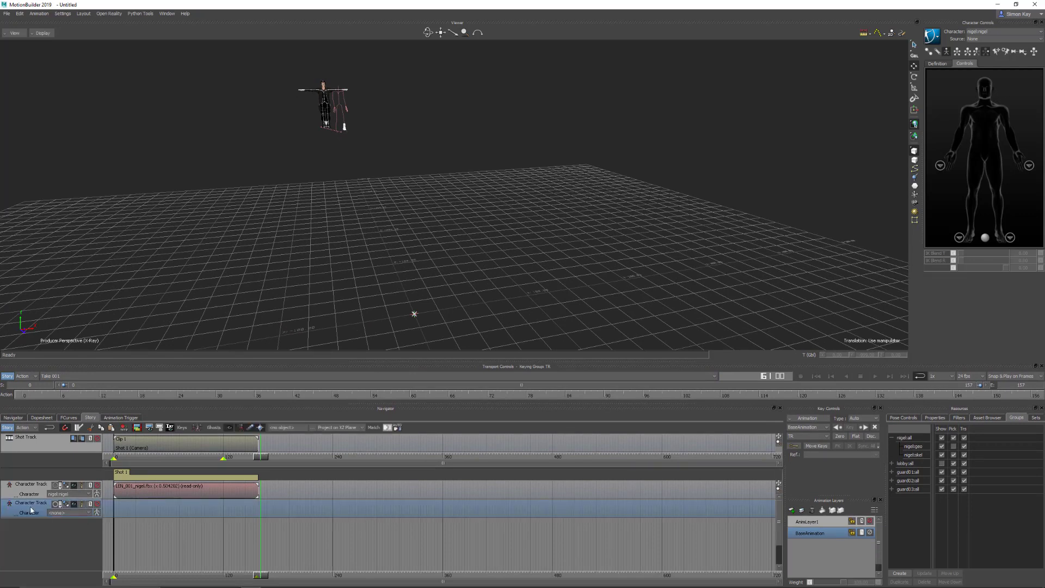
key("ctrl+v")
key("ctrl+v")
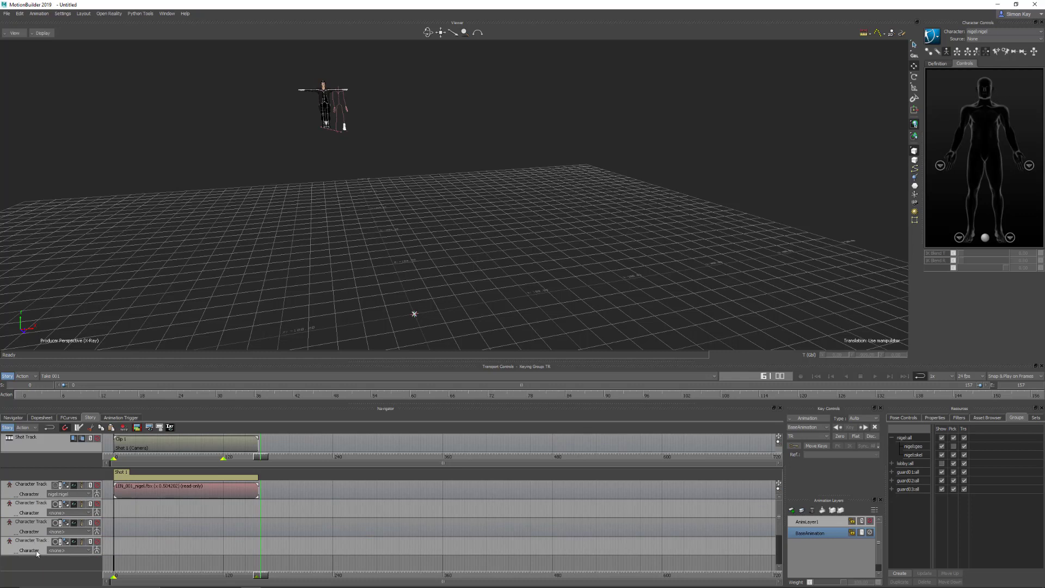
Assign the guard01, guard02 and guard03 characters to the three empty Character Tracks, one per track
left_click(53, 512)
left_click(71, 535)
left_click(75, 531)
left_click(71, 556)
left_click(72, 552)
left_click(75, 580)
Go to the end of Shot 1 and insert the LEN_002_guard01 animation file there on the guard01 track
left_click_drag(263, 576, 259, 577)
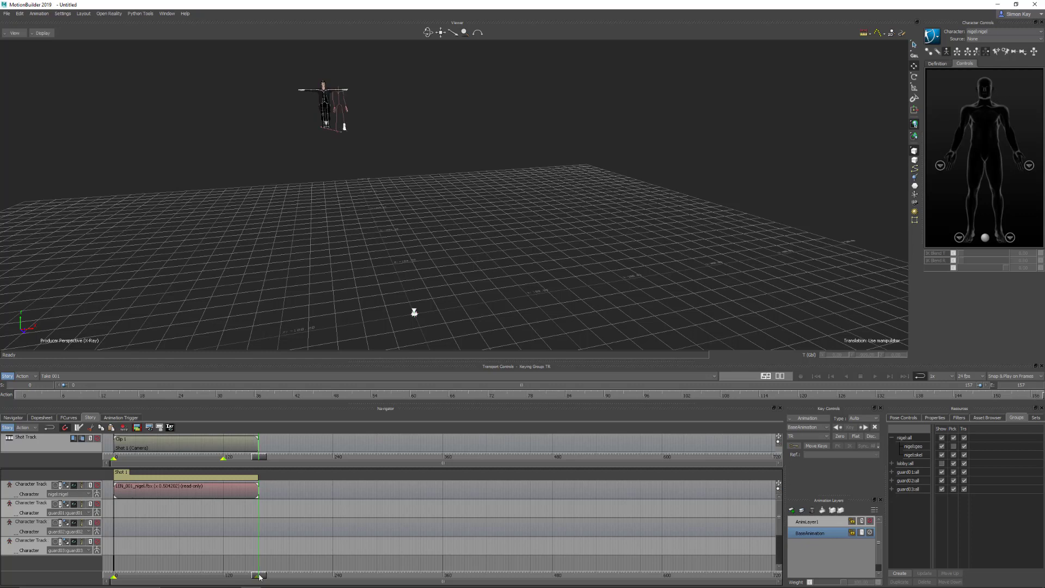
right_click(261, 510)
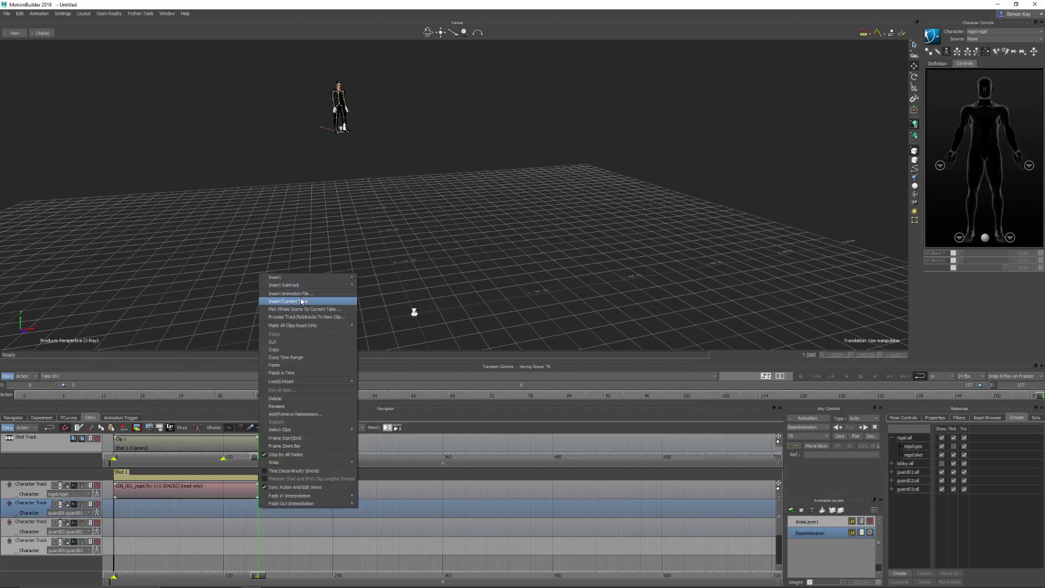
left_click(266, 510)
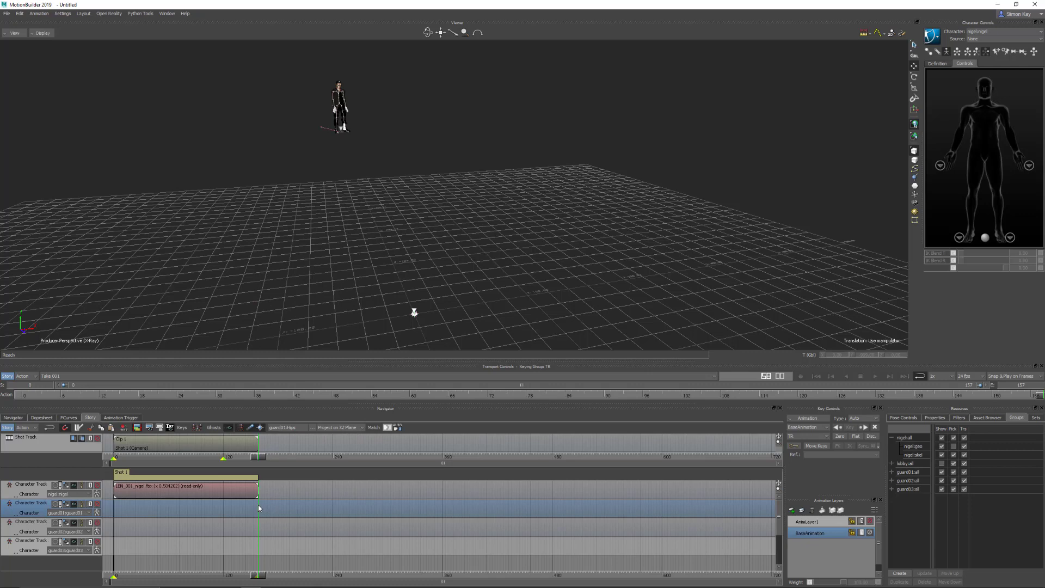
right_click(259, 508)
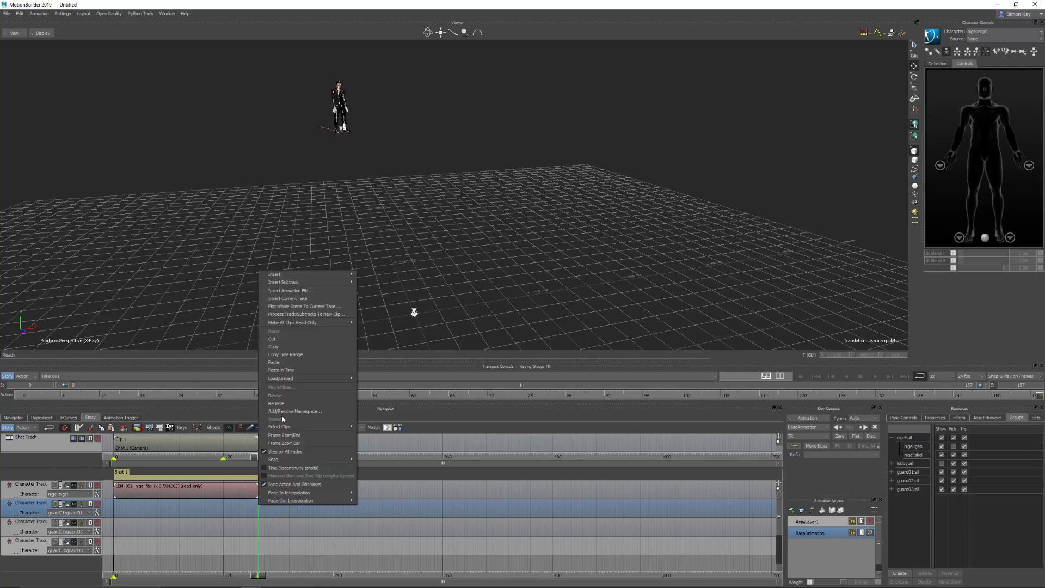
left_click(290, 291)
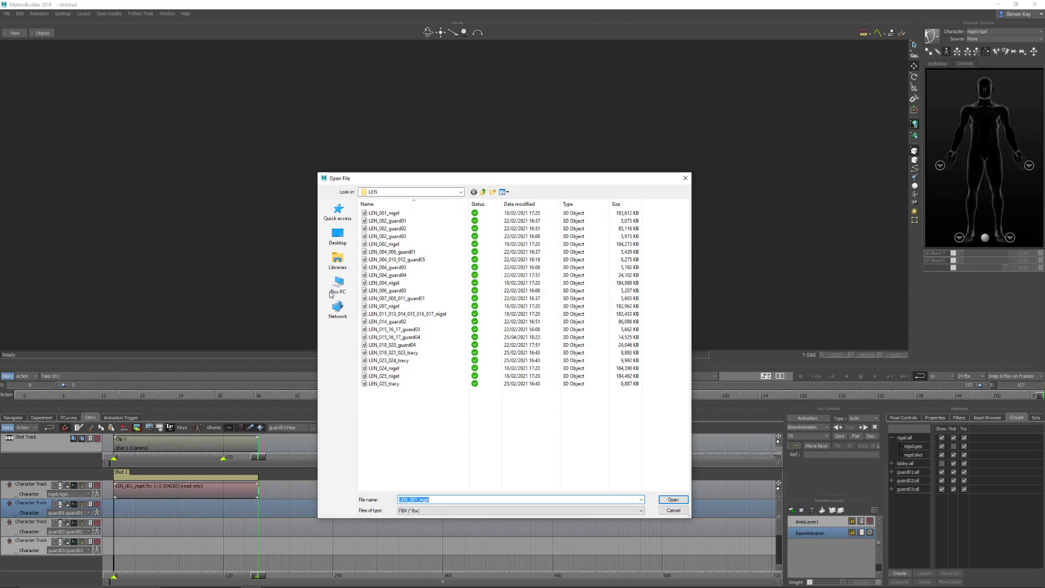
double_click(405, 221)
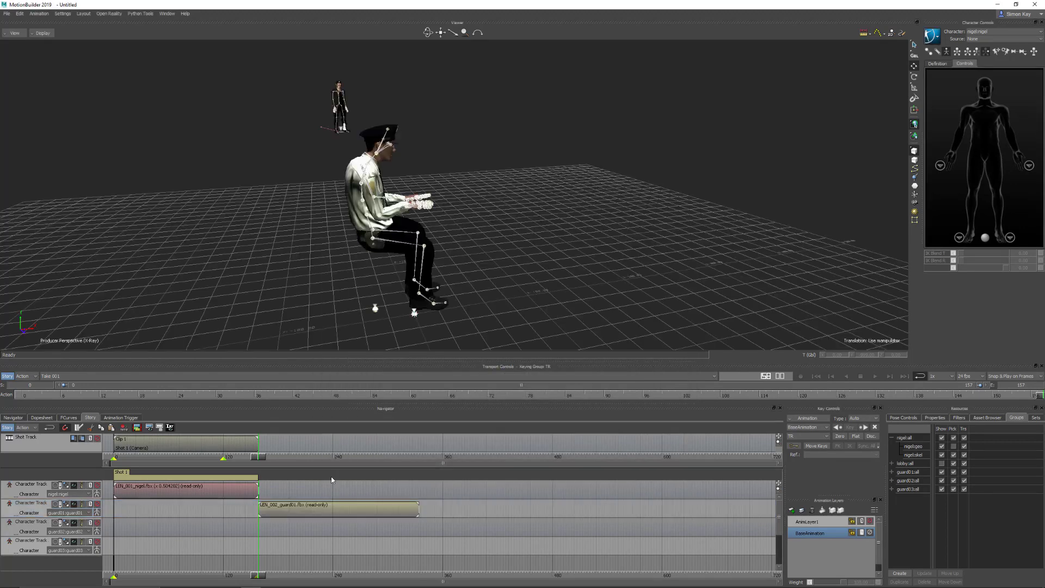
Insert the LEN_002_guard02 and LEN_002_guard03 animation files on their guards' tracks at the end of Shot 1
right_click(267, 526)
left_click(293, 309)
double_click(402, 229)
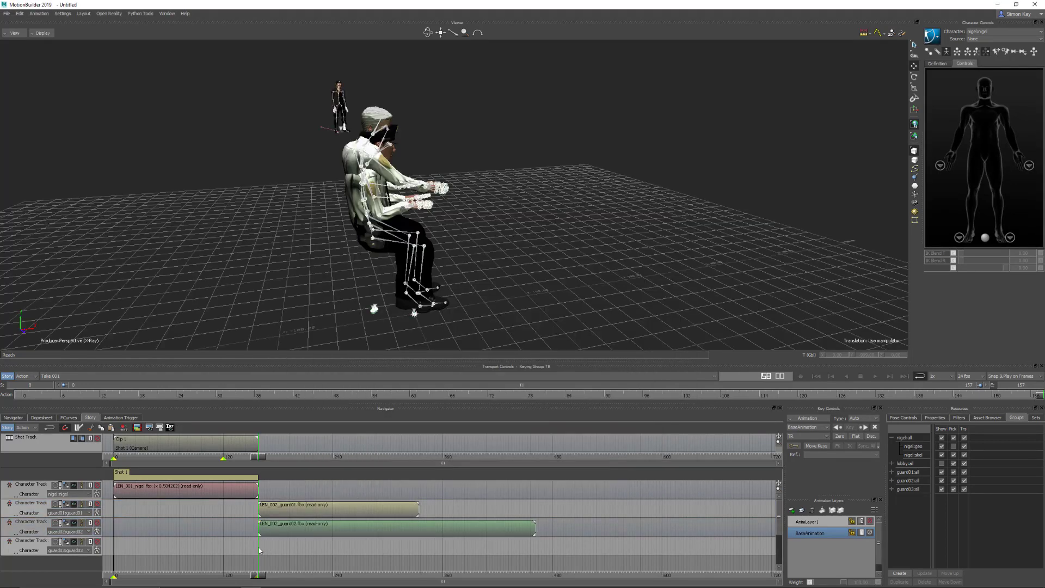
right_click(259, 547)
left_click(290, 330)
double_click(401, 236)
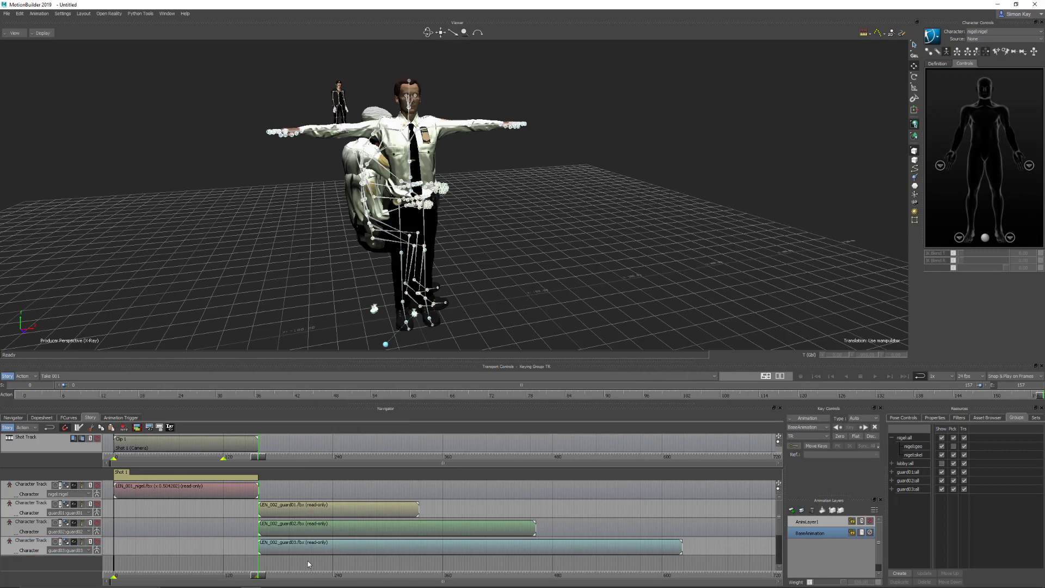
Insert the LEN_002_nigel animation file on nigel's track directly after the LEN_001_nigel clip
right_click(259, 492)
left_click(288, 275)
double_click(401, 244)
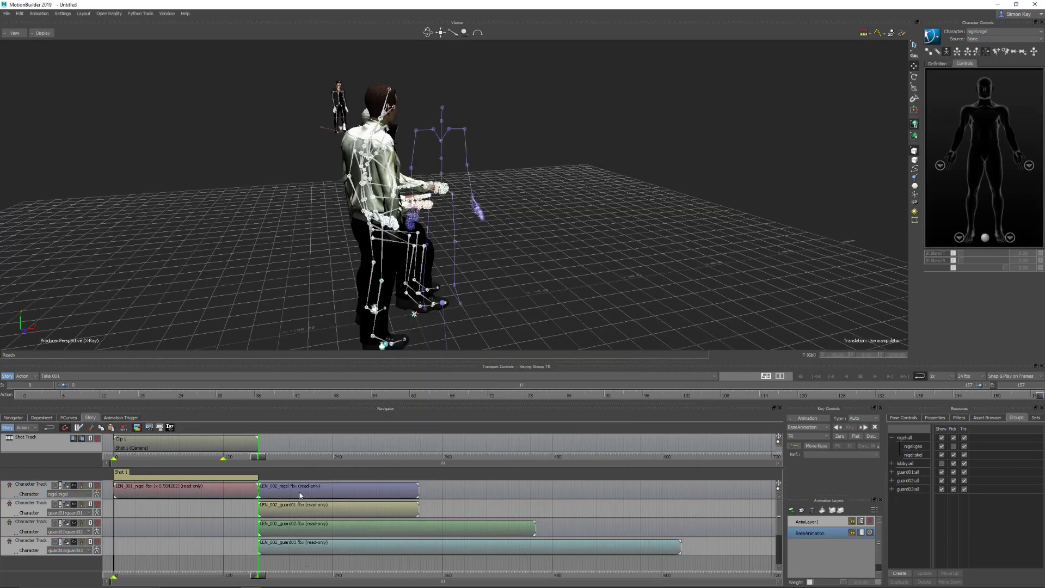
Select the LEN_002_nigel clip, go slightly past the start of the new clips, and show the lobby:all group
left_click(306, 487)
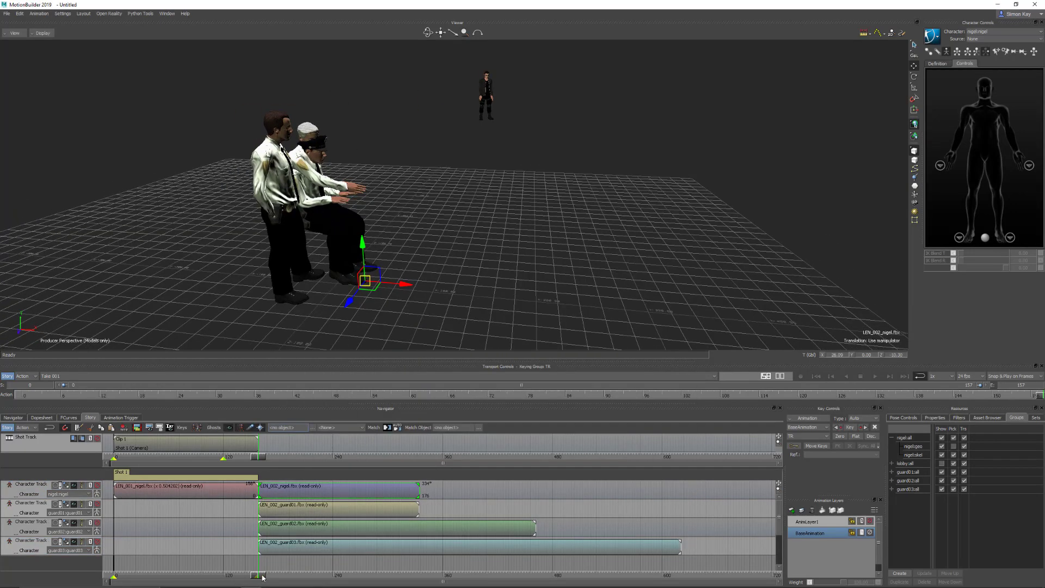
mouse_move(261, 577)
left_mouse_down()
mouse_move(363, 565)
mouse_move(270, 565)
left_mouse_up()
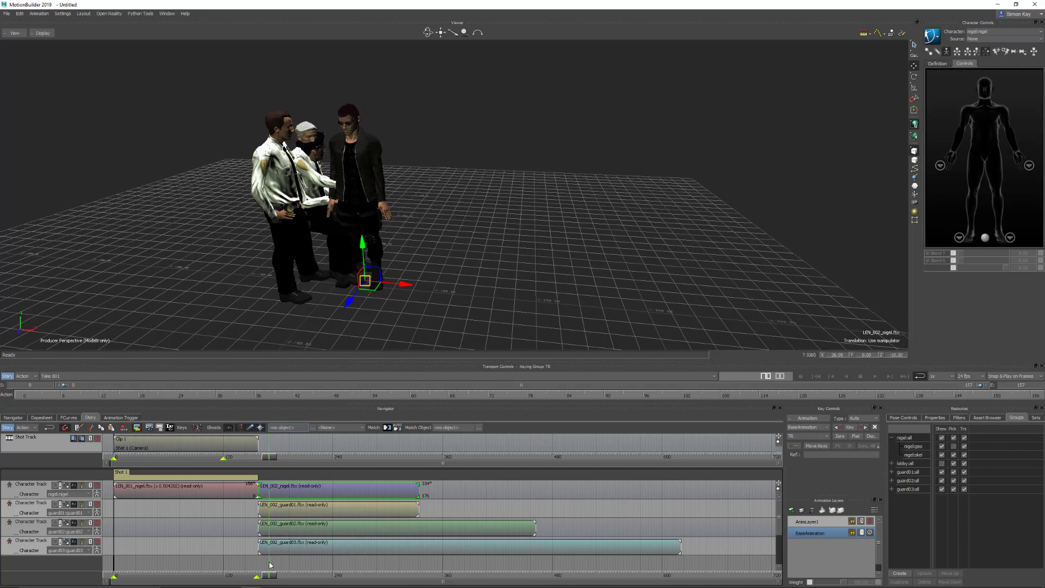
left_click(942, 463)
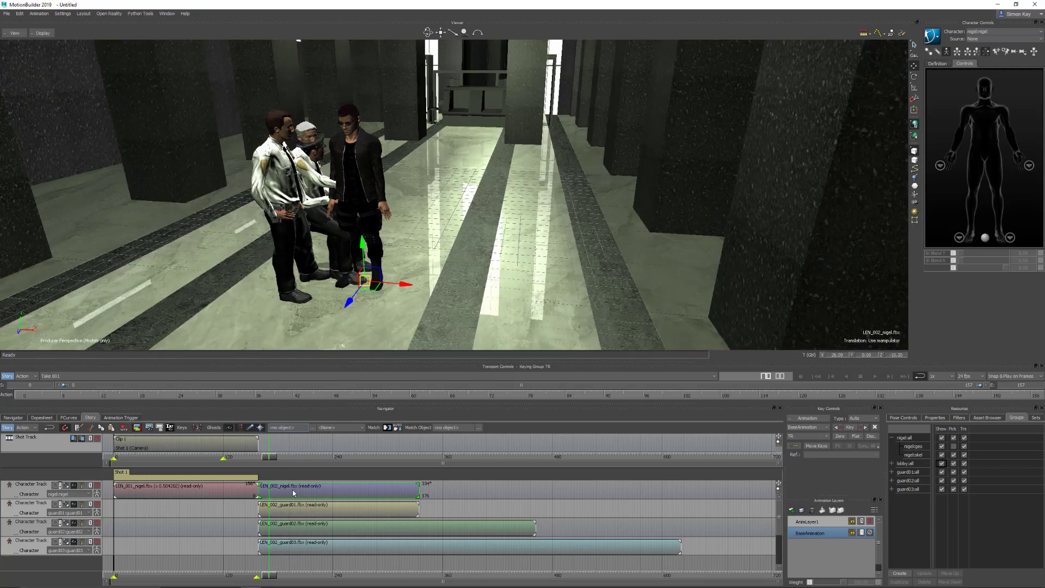
left_click_drag(464, 188, 473, 191, "ctrl+shift")
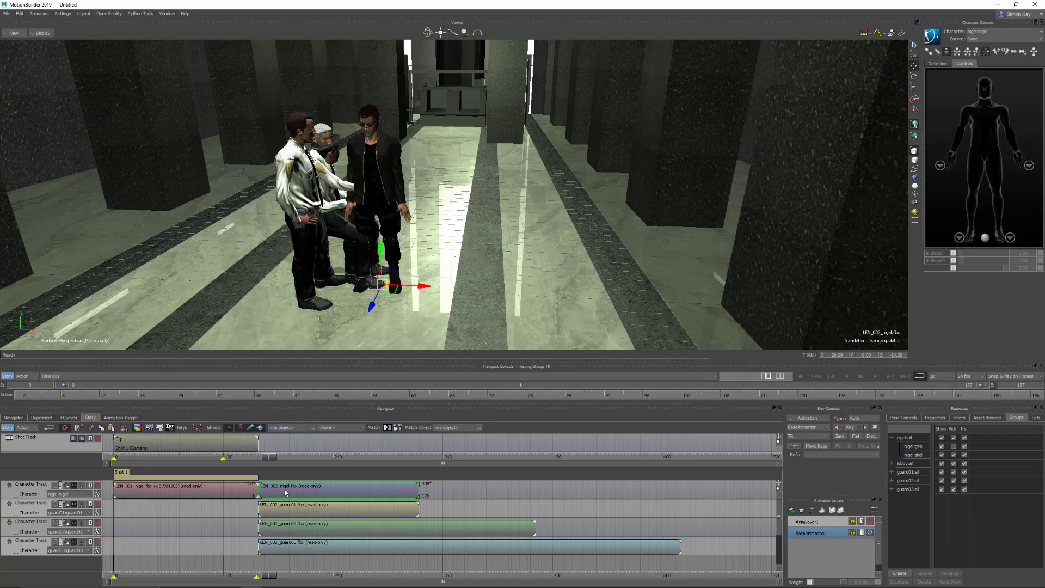
Match the LEN_002_nigel clip to the previous clip, using nigel:Hips as the match object
left_click(387, 427)
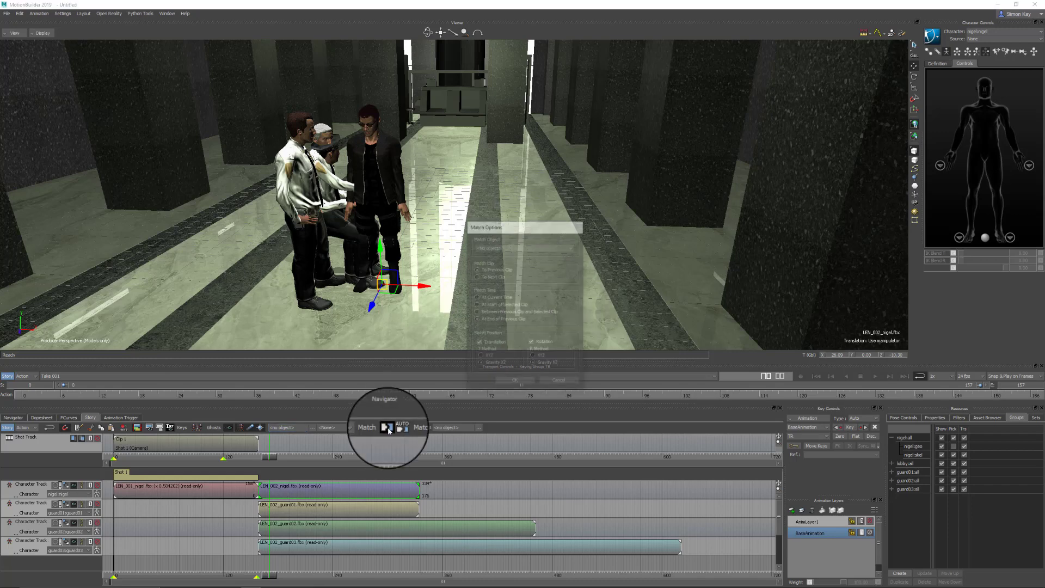
left_click(499, 247)
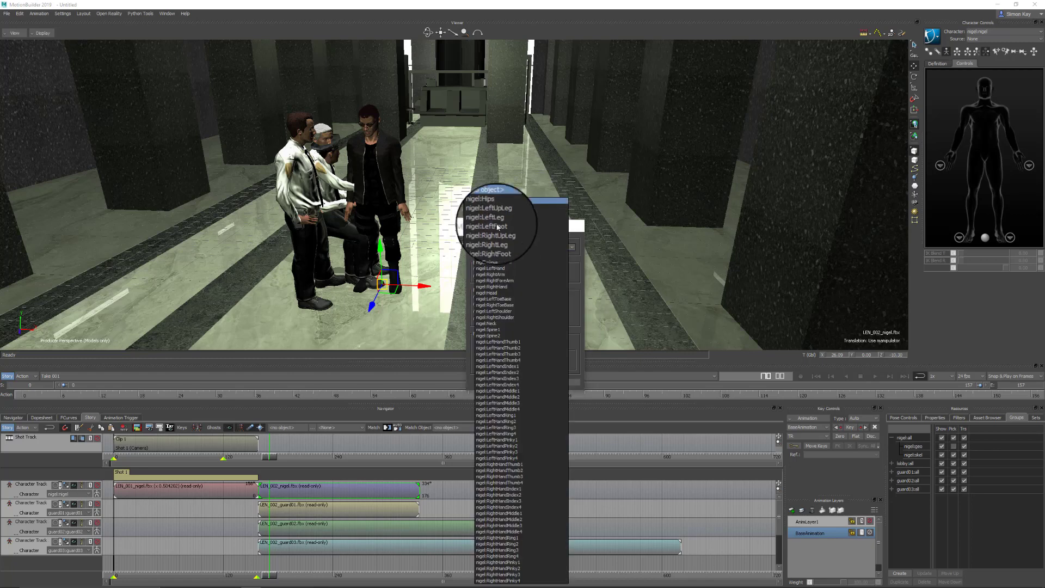
left_click(490, 207)
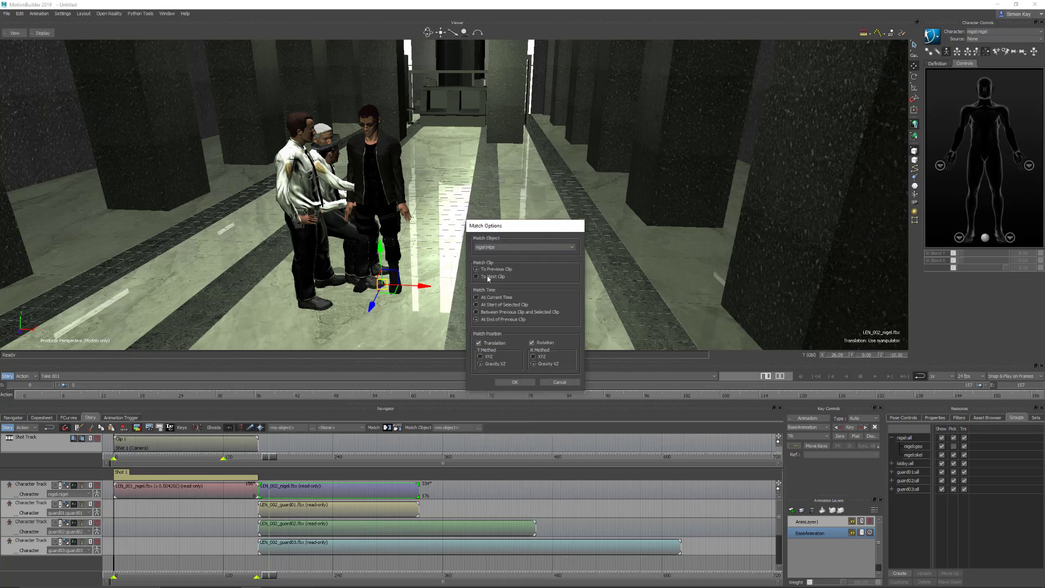
left_click(490, 269)
left_click(517, 383)
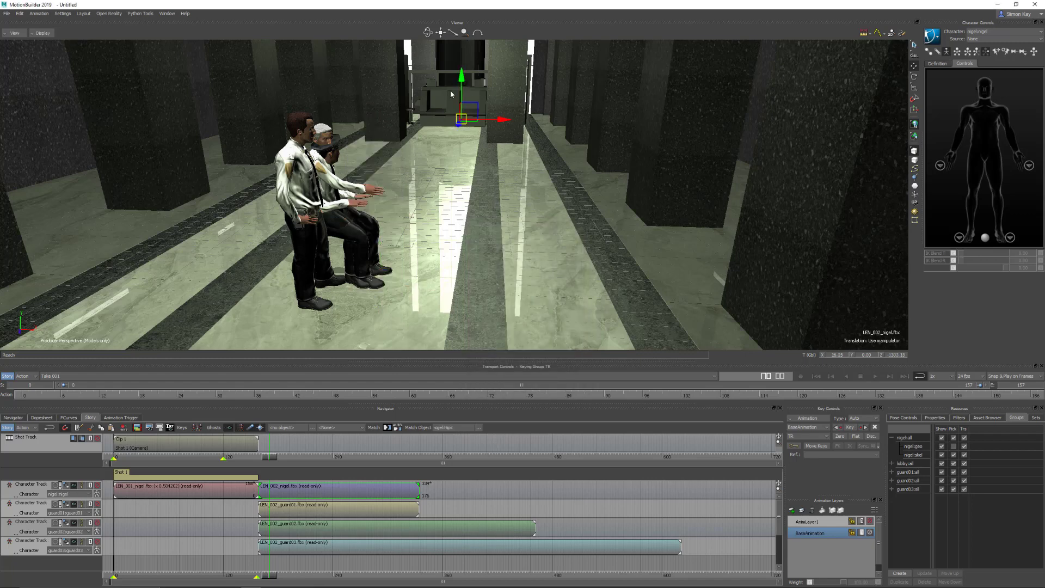
Move the LEN_002_guard01 clip down the lobby to one end of the security counter
left_click(298, 510)
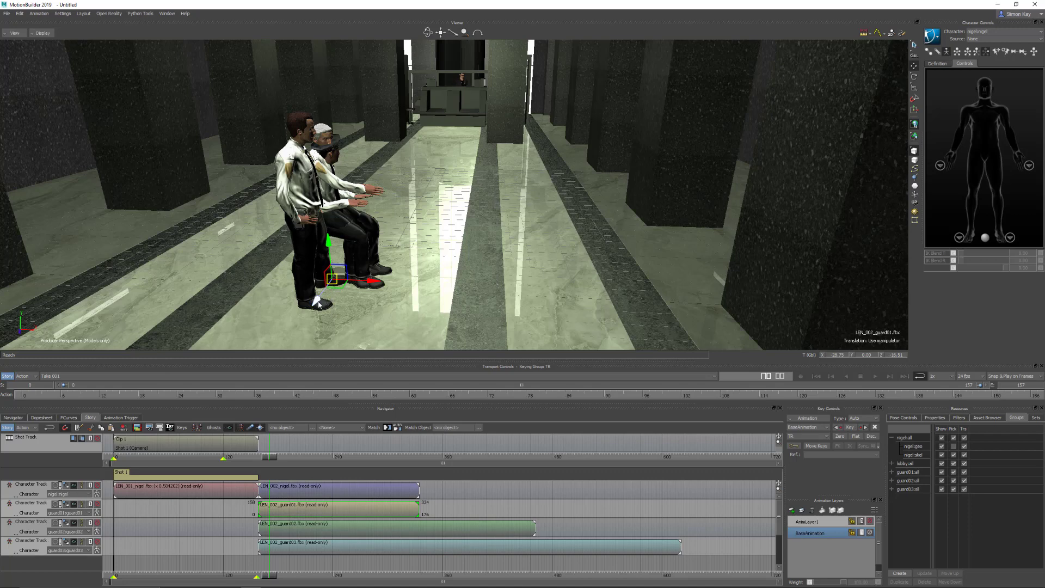
left_click_drag(316, 300, 420, 128)
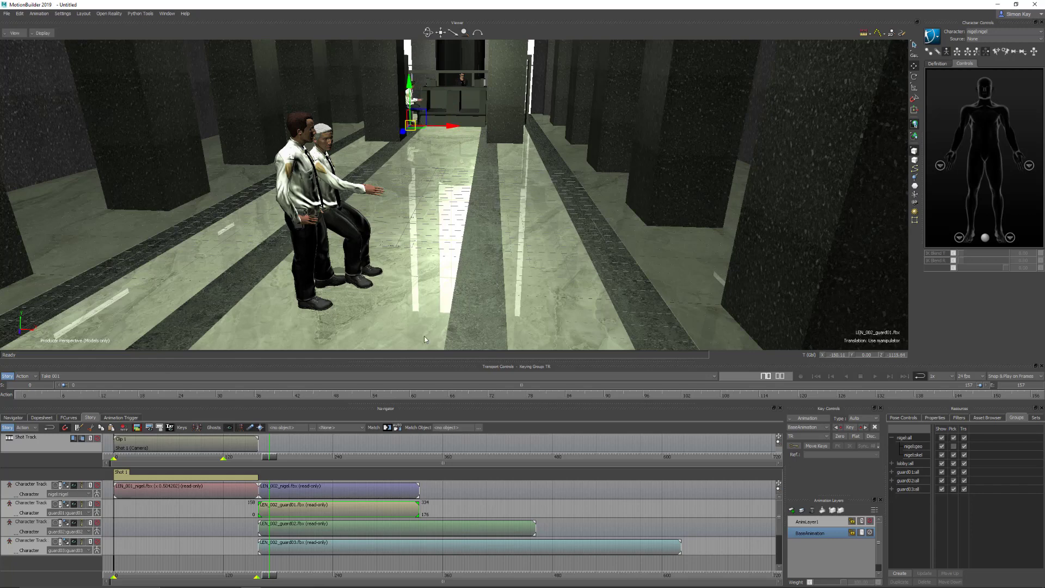
Rotate the LEN_002_guard02 clip 180 degrees in Y and move it to the opposite end of the counter from guard01
left_click(284, 531)
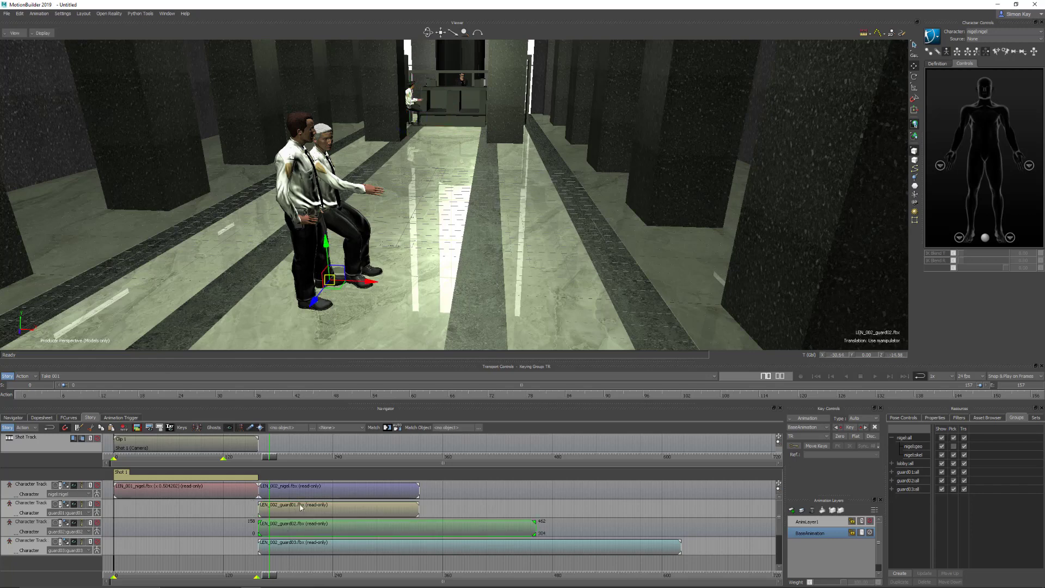
key("e")
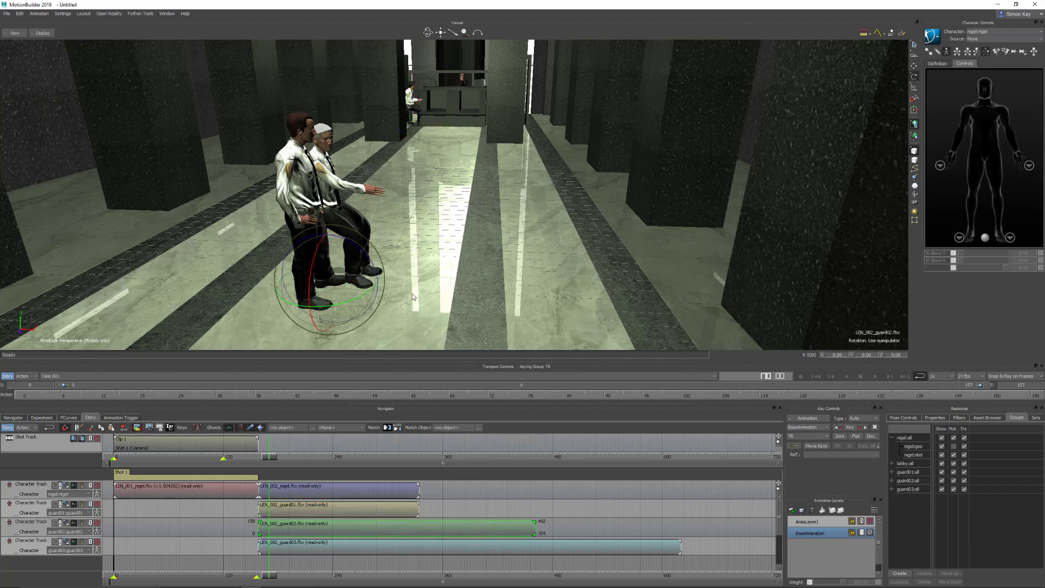
left_click(869, 356)
type("180")
key("Return")
key("w")
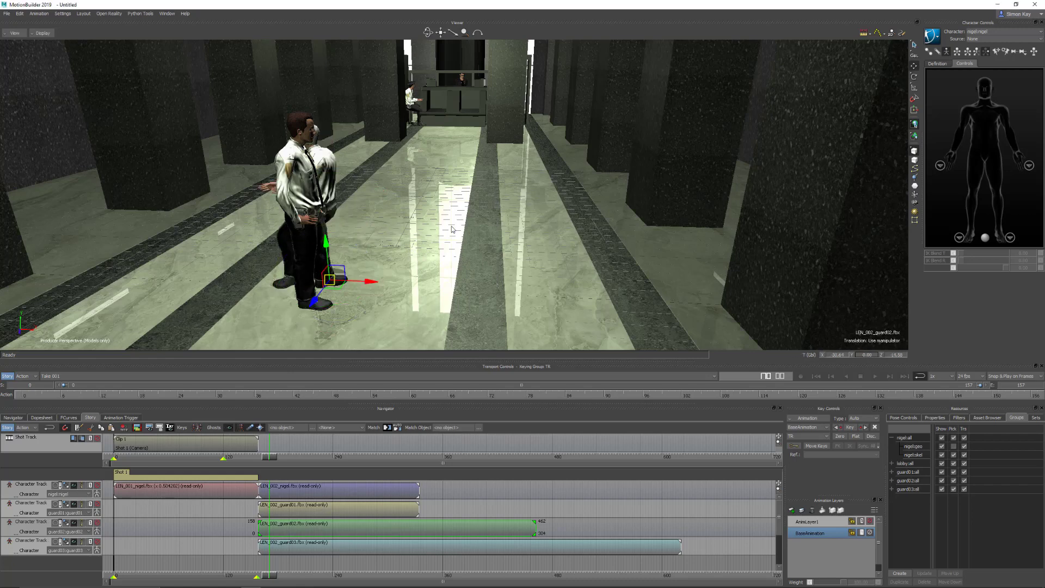
left_click_drag(329, 280, 508, 155)
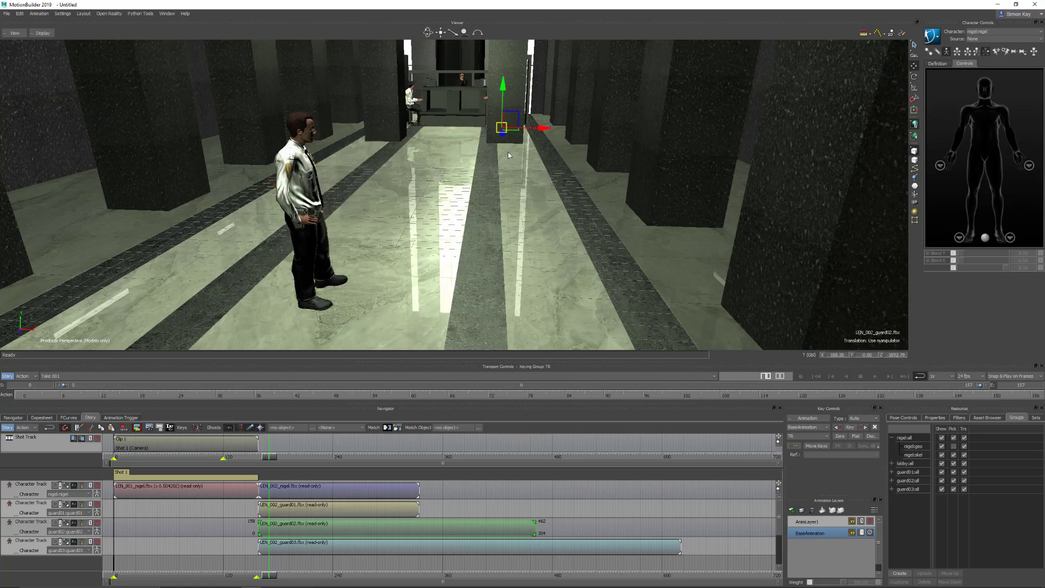
Rotate the LEN_002_guard03 clip to face the entrance and move it down the lobby to stand beyond guard02
left_click(303, 552)
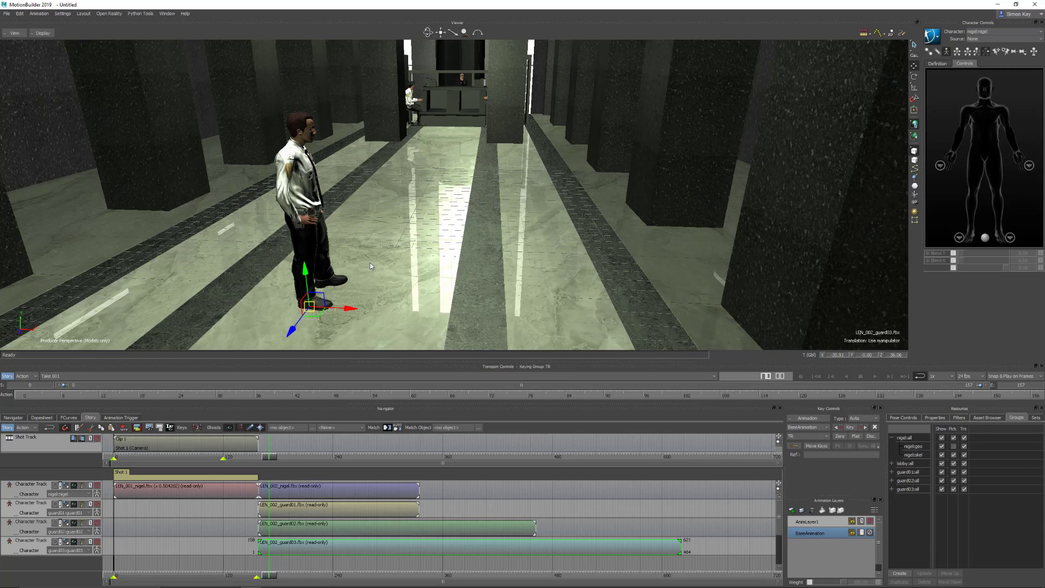
key("e")
left_click_drag(337, 325, 371, 311)
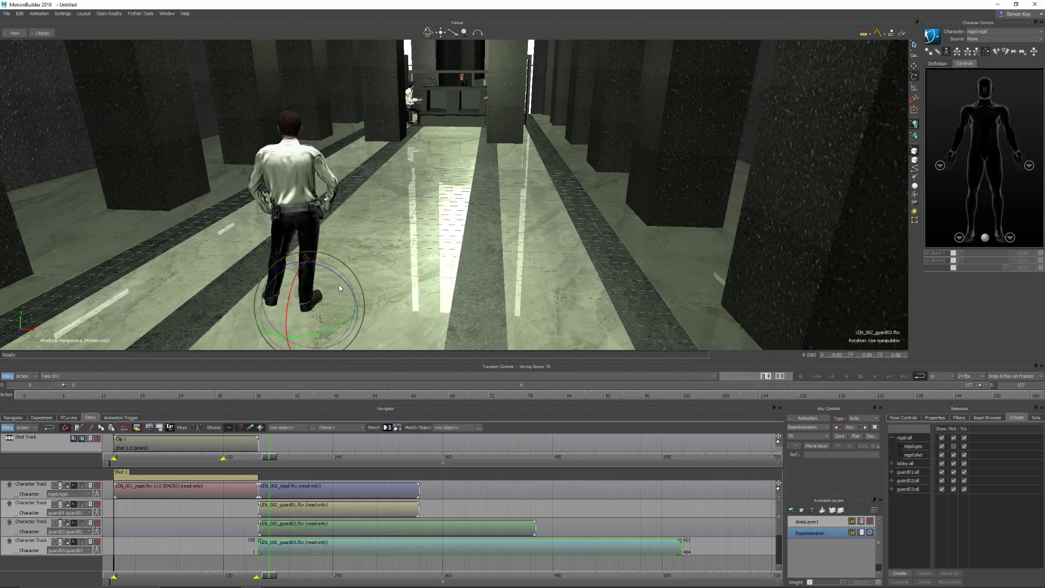
key("t")
left_click_drag(319, 319, 521, 139)
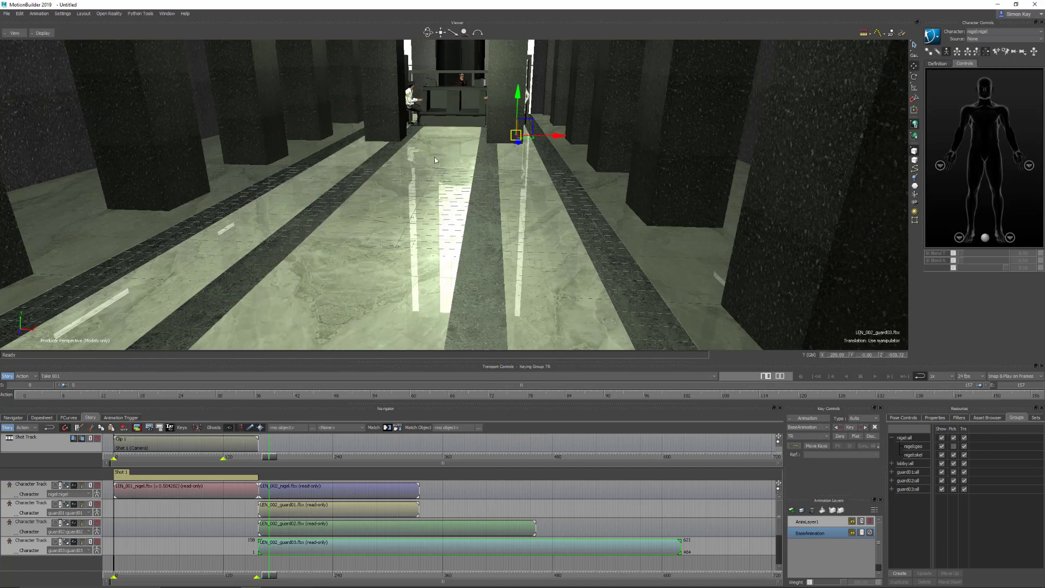
Frame nigel's hips, view the security counter from above, and split the viewer into two panes beside the reference playback
left_click(913, 455)
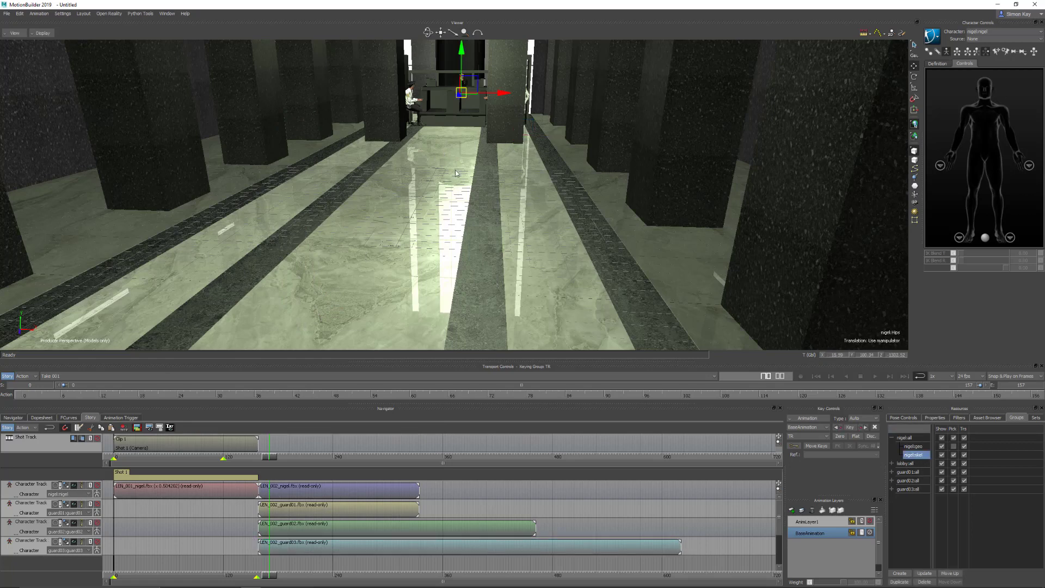
key("f")
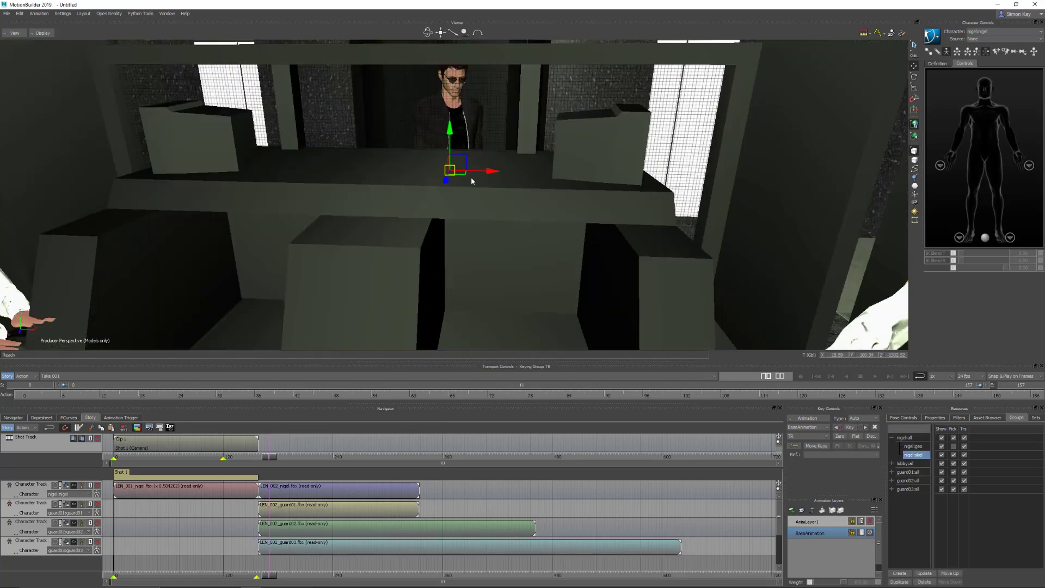
left_click_drag(471, 179, 505, 221, "ctrl+shift")
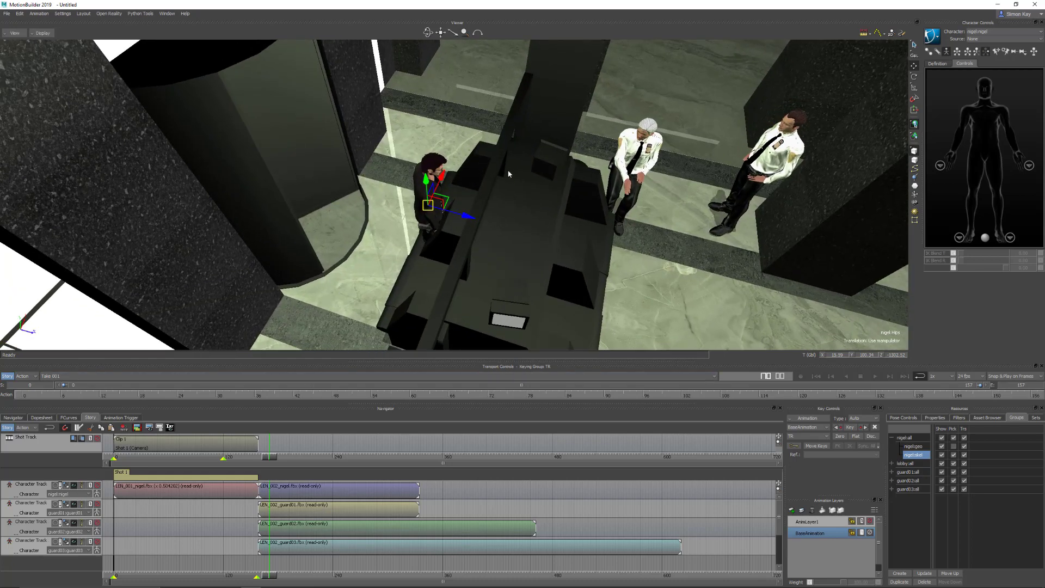
key("ctrl+2")
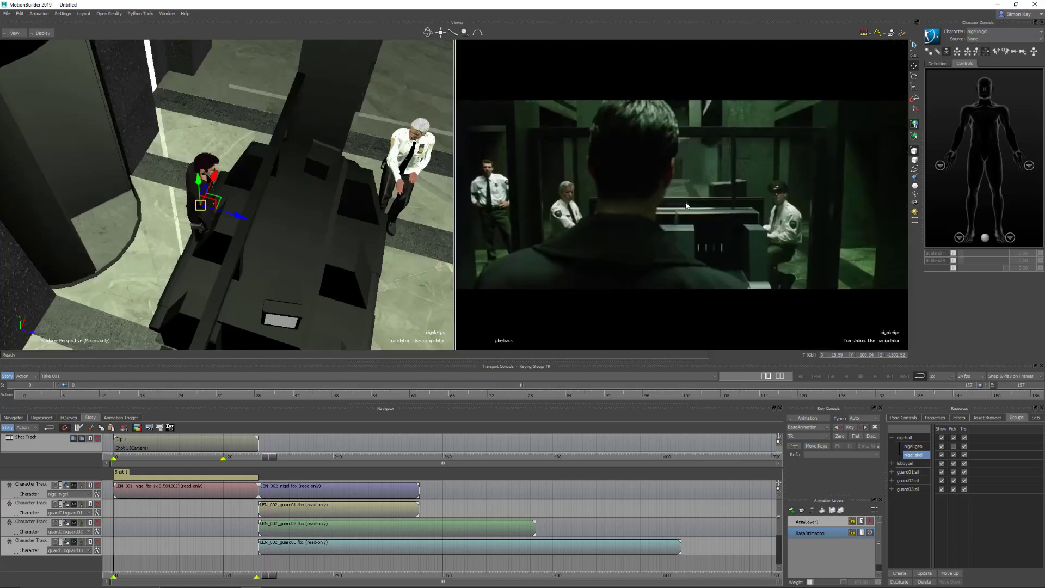
Show the whole scene in the Schematic view, arrange its nodes, and select lobby:revolvingDoors
key("ctrl+w")
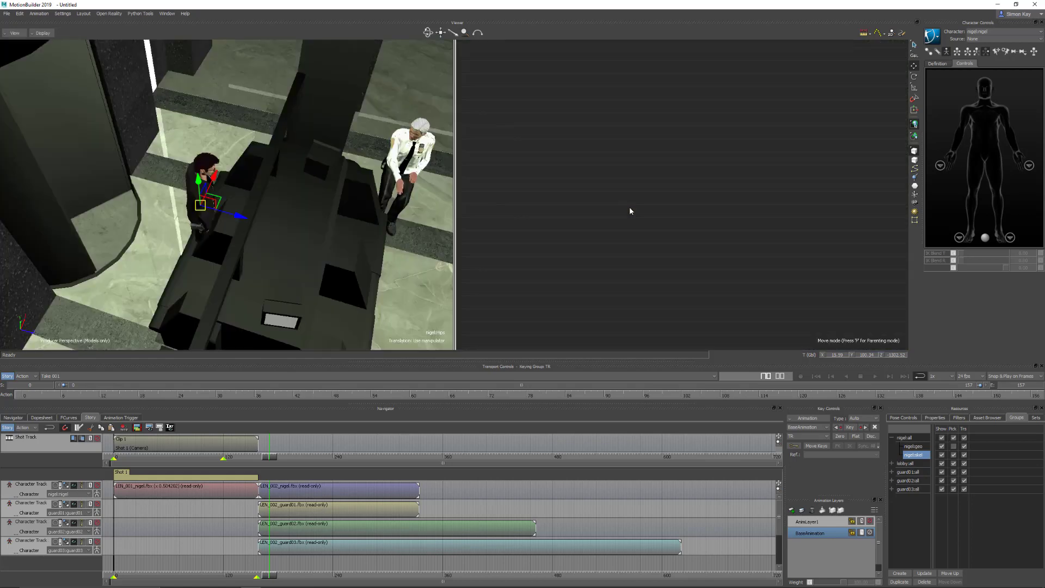
key("a")
right_click(623, 272)
left_click(676, 354)
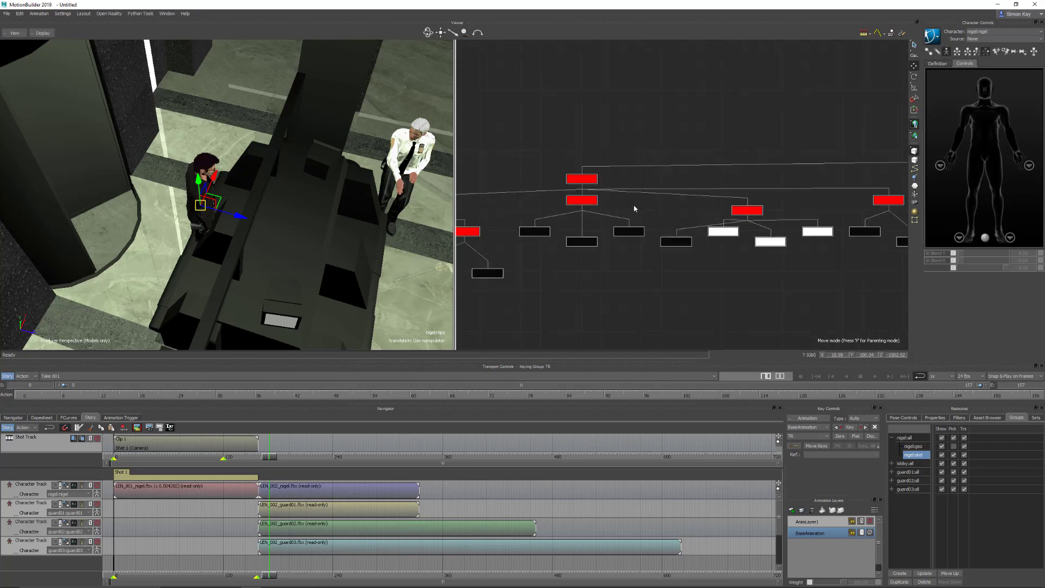
left_click(618, 198)
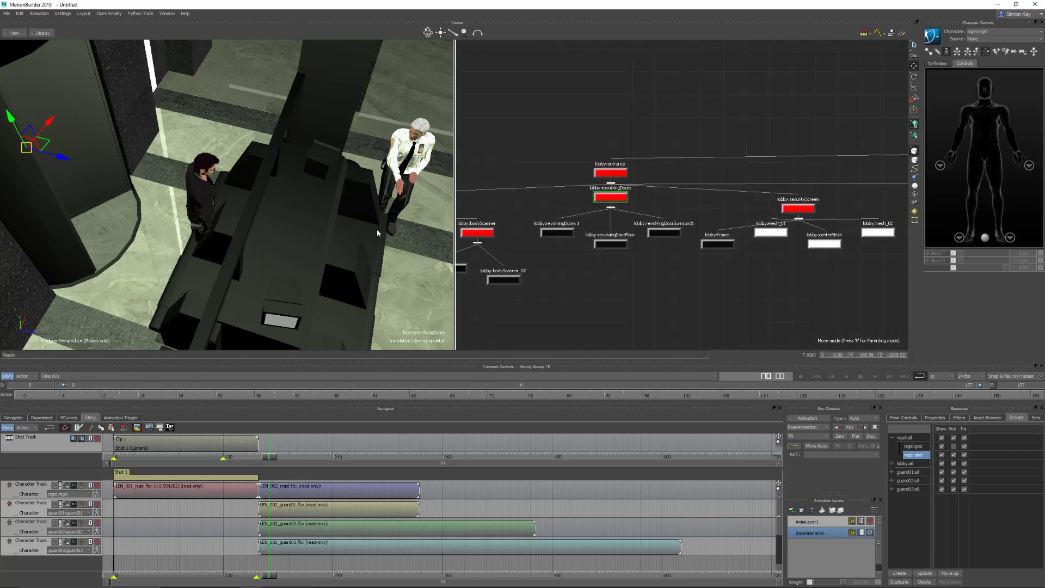
Switch the second viewer pane from the Schematic to the reference playback and go to the first frame of the second shot
left_click_drag(1026, 394, 1036, 395)
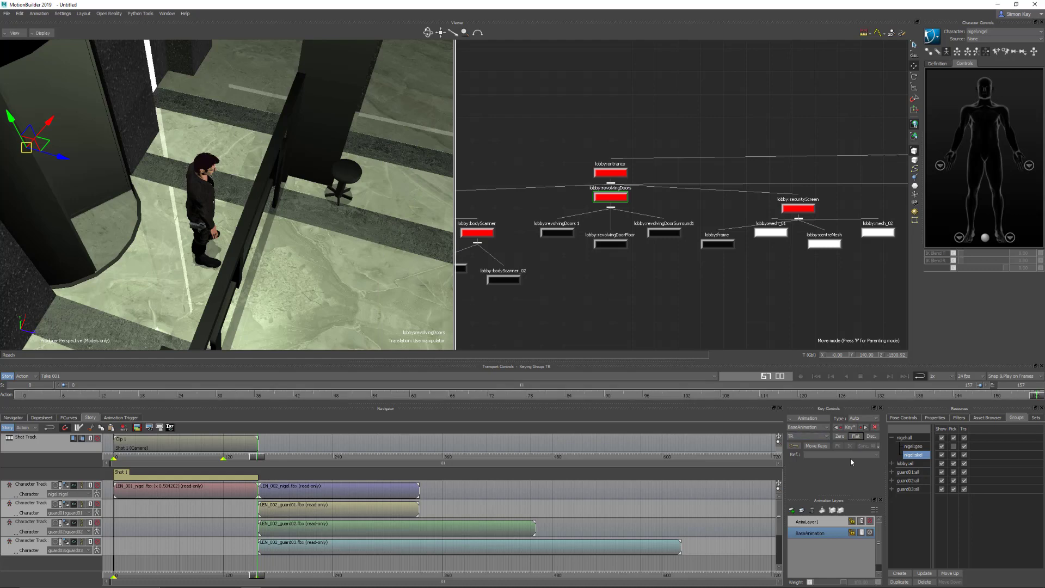
key("ctrl+w")
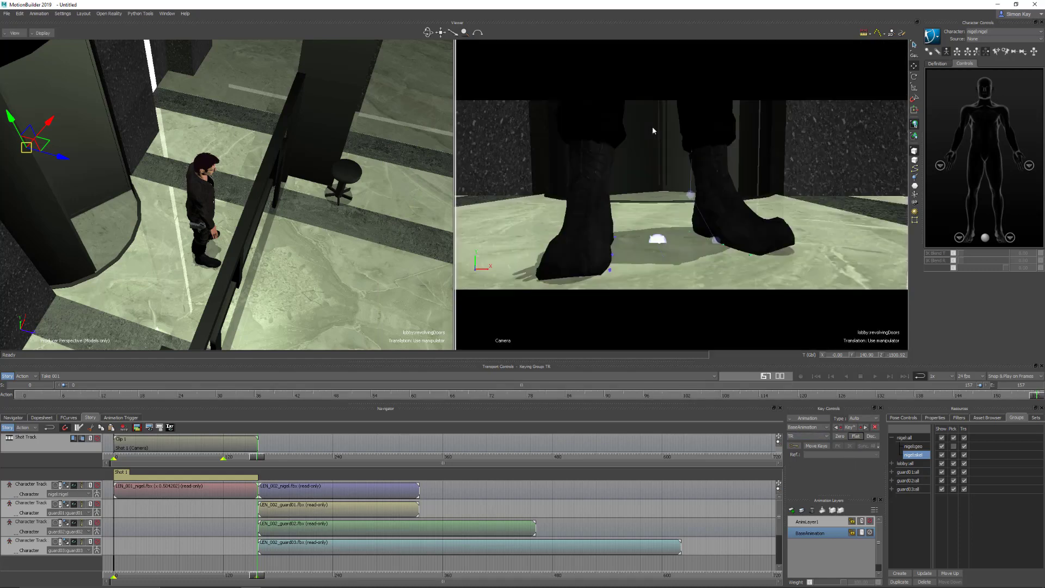
key("Page_Down")
key("Page_Down")
left_click_drag(257, 576, 259, 577)
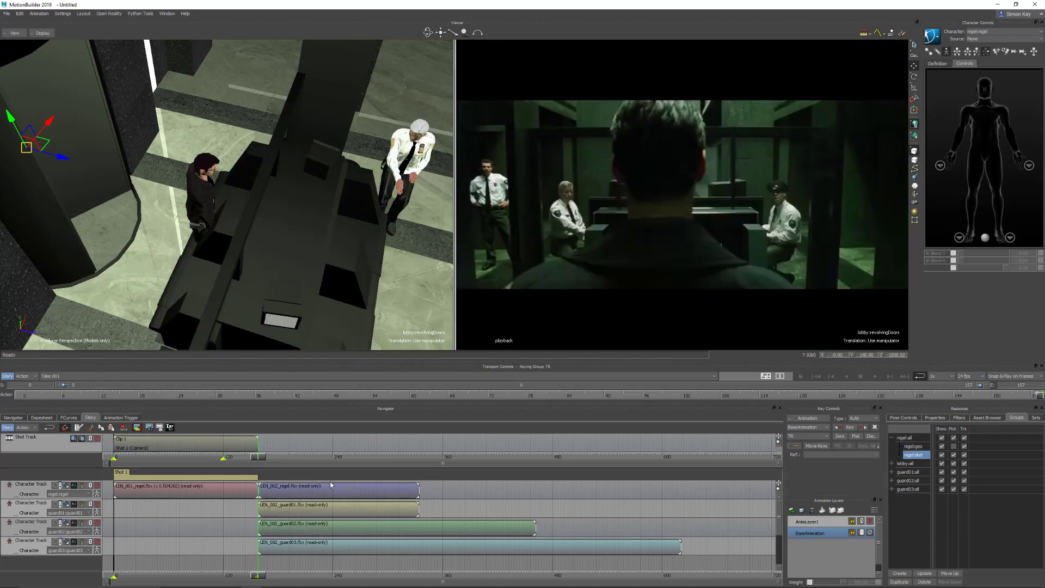
Move the revolving doors away from the entrance, set a flat key there, and scrub back across the cut
left_click_drag(63, 161, 756, 359)
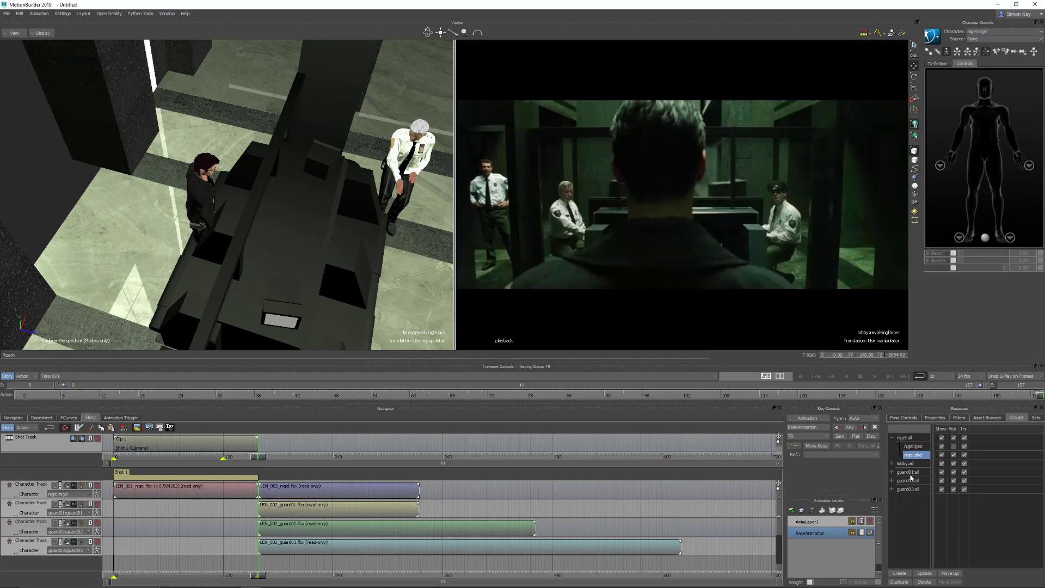
left_click(855, 436)
mouse_move(1038, 396)
left_mouse_down()
mouse_move(967, 400)
mouse_move(1037, 396)
left_mouse_up()
Extend the end of the time range to 200 and return to the start of the second shot
double_click(1003, 385)
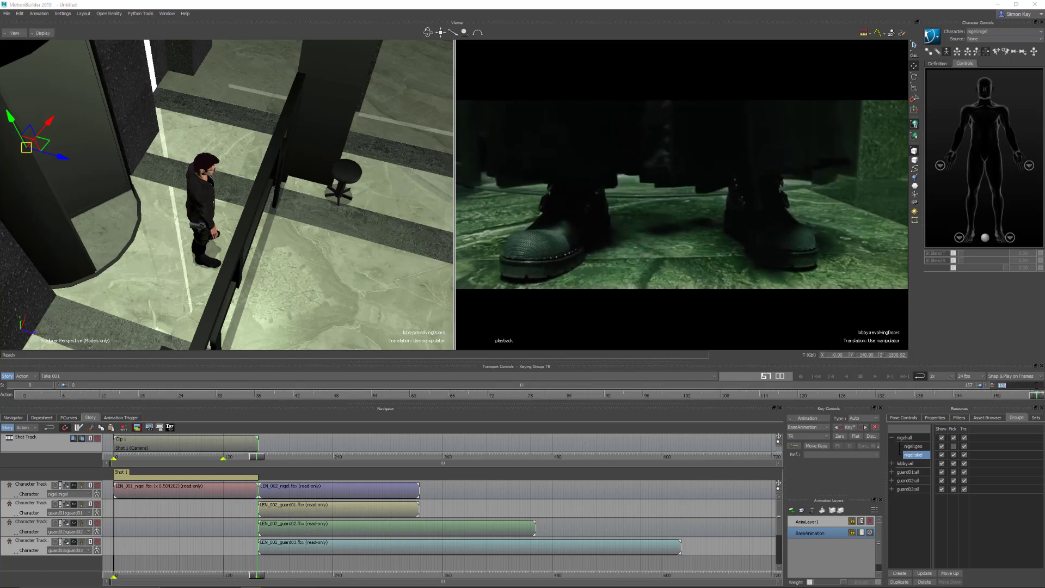
type("200")
key("Return")
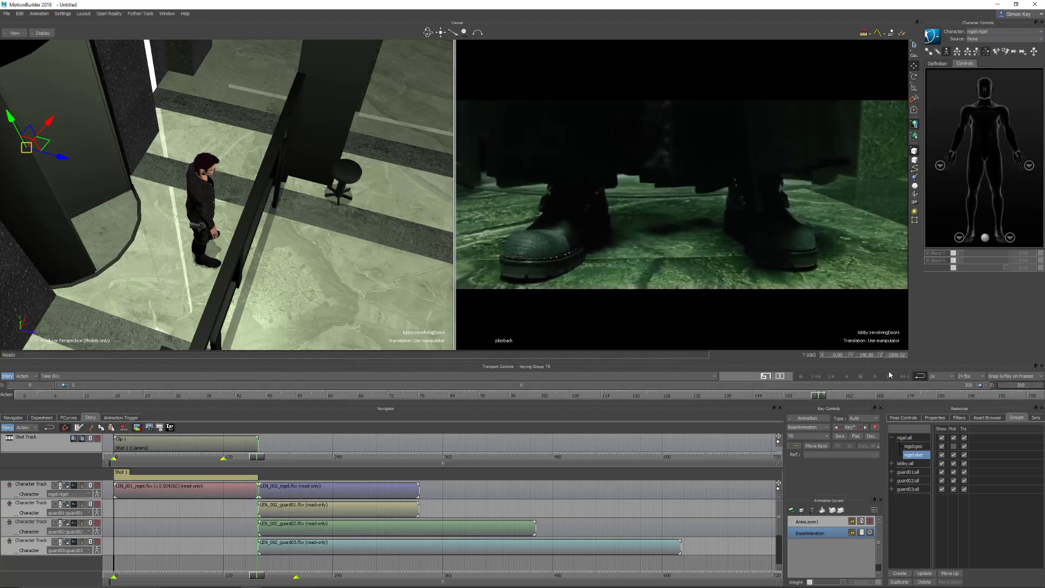
mouse_move(816, 399)
left_mouse_down()
mouse_move(835, 398)
mouse_move(807, 398)
mouse_move(822, 398)
left_mouse_up()
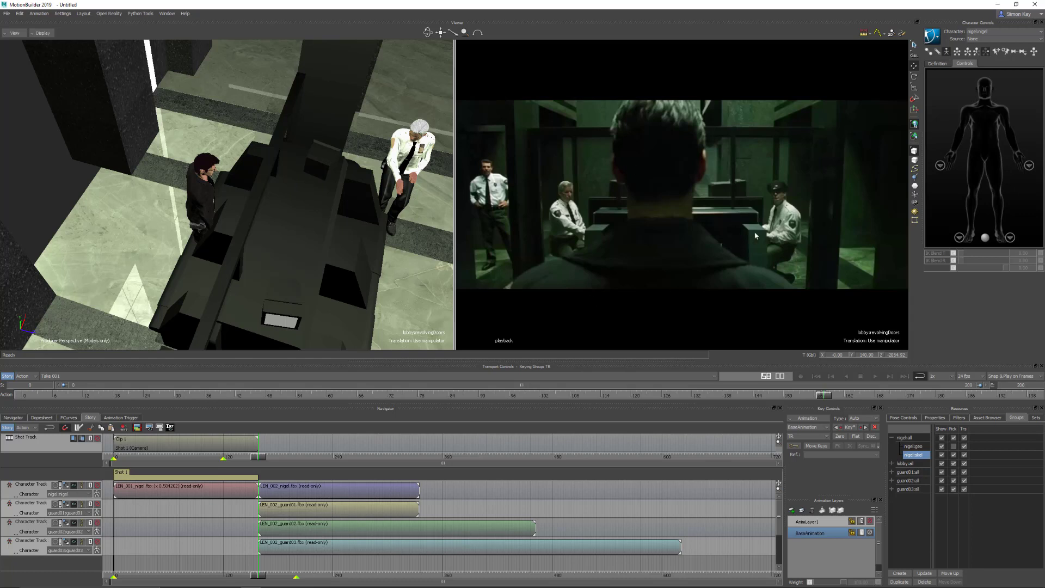
Duplicate the first shot's Camera in the scene's camera list
left_click(15, 417)
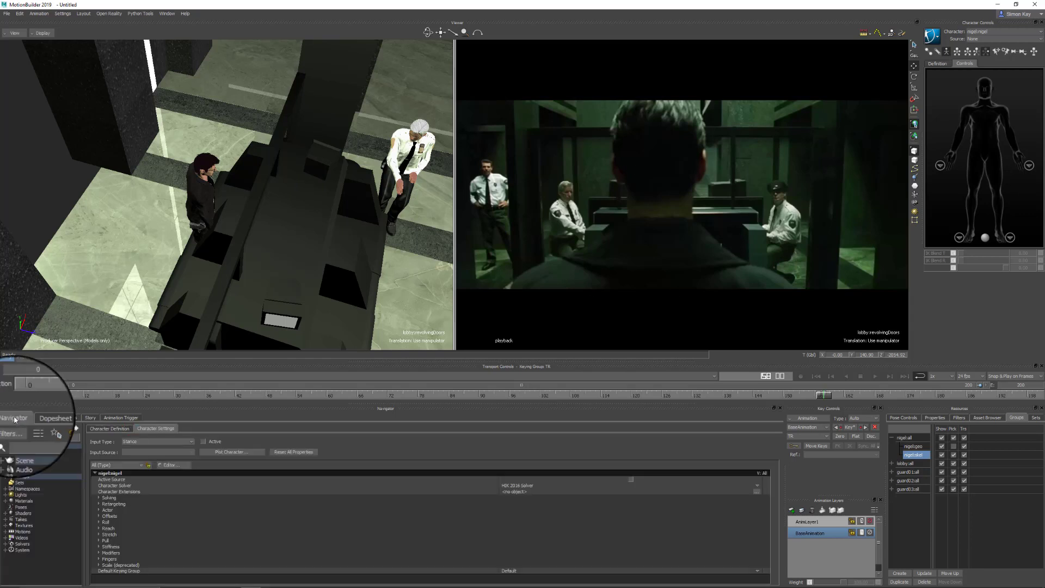
left_click(5, 458)
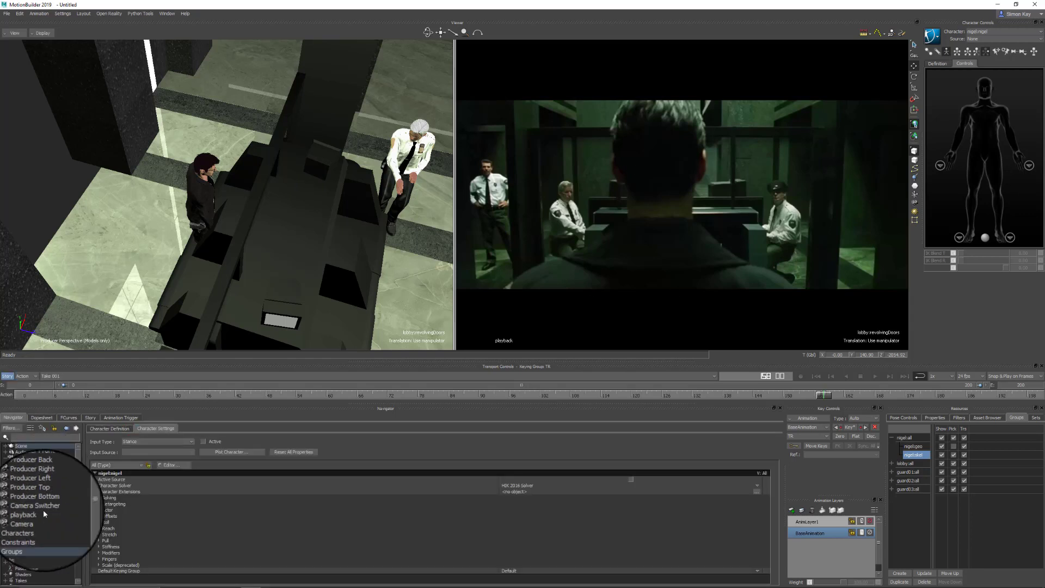
left_click(30, 519)
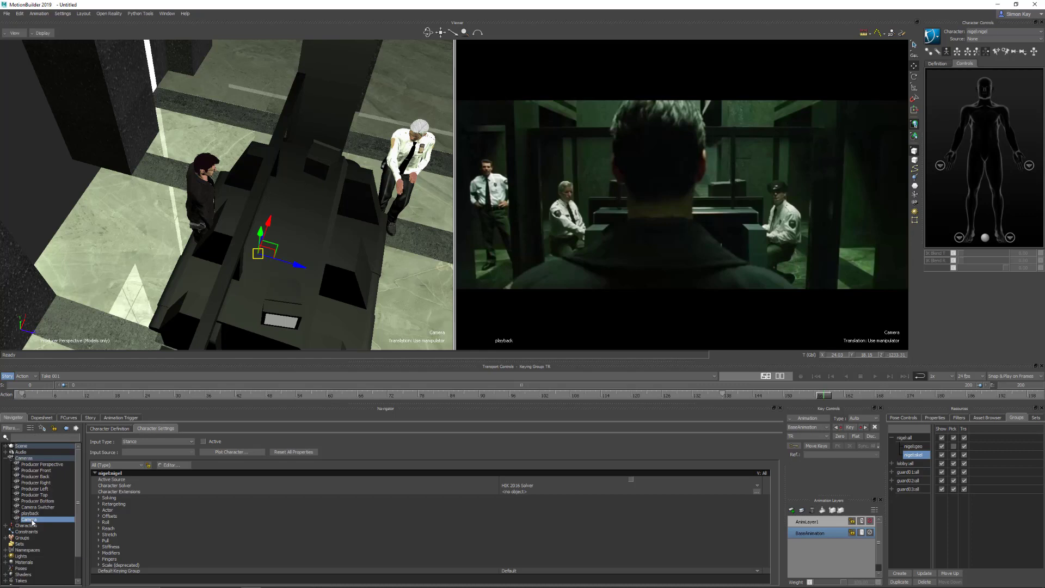
left_click(306, 191)
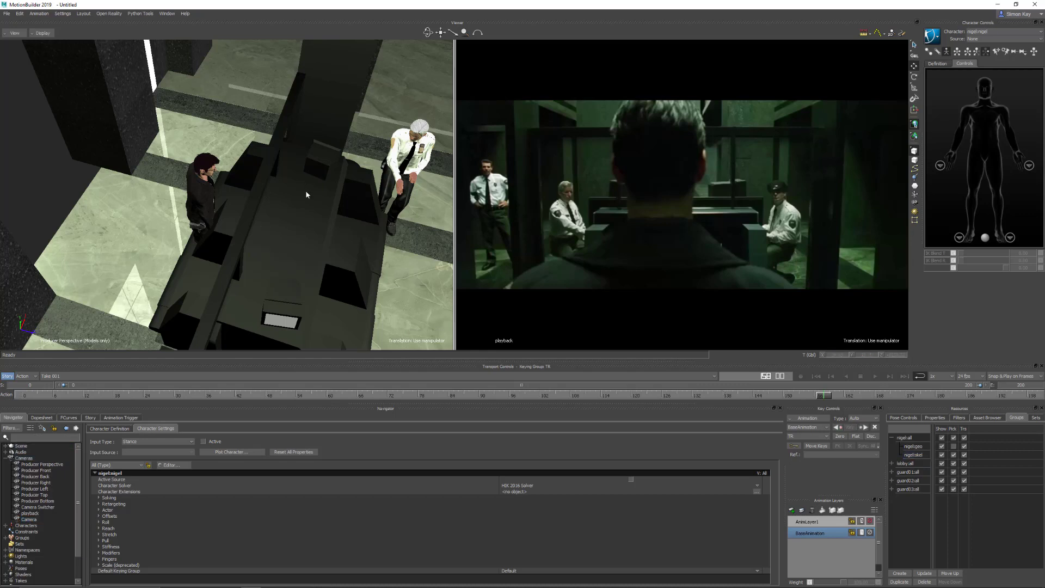
left_click(29, 519)
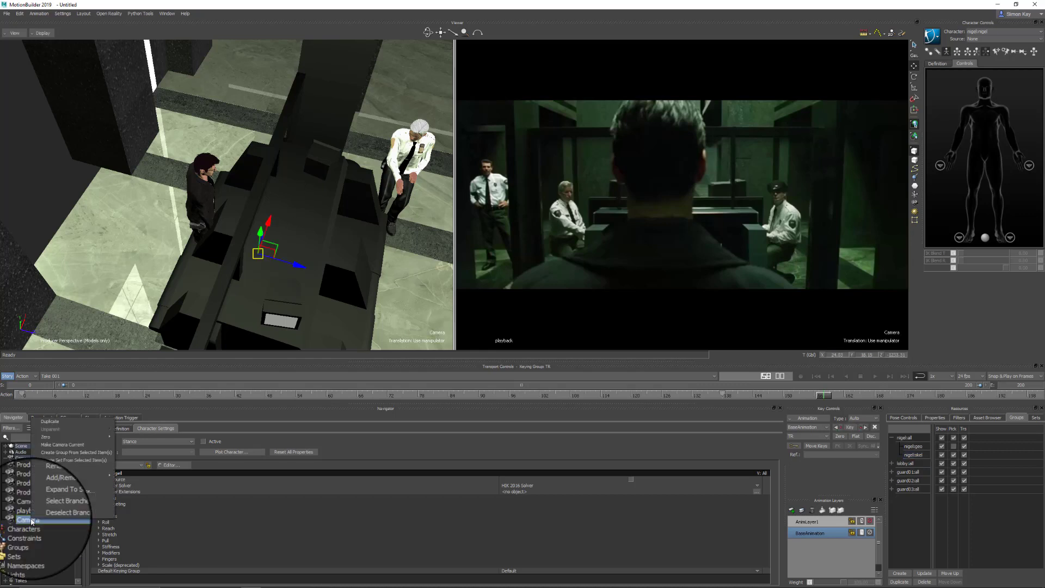
right_click(31, 520)
left_click(64, 424)
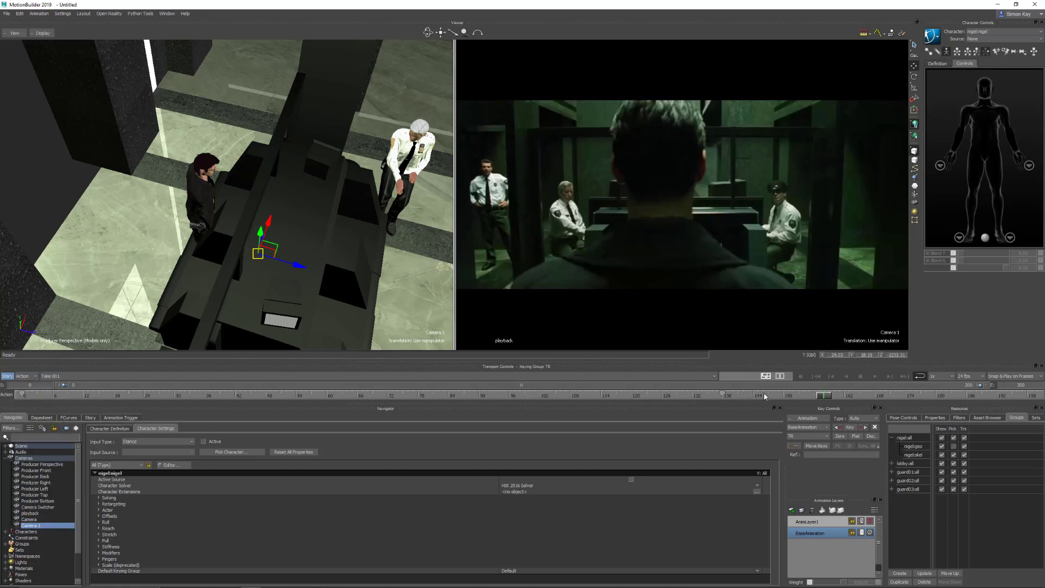
Clear the animation on all properties of the duplicated Camera 1
left_click(35, 518)
left_click(43, 526)
left_click(39, 13)
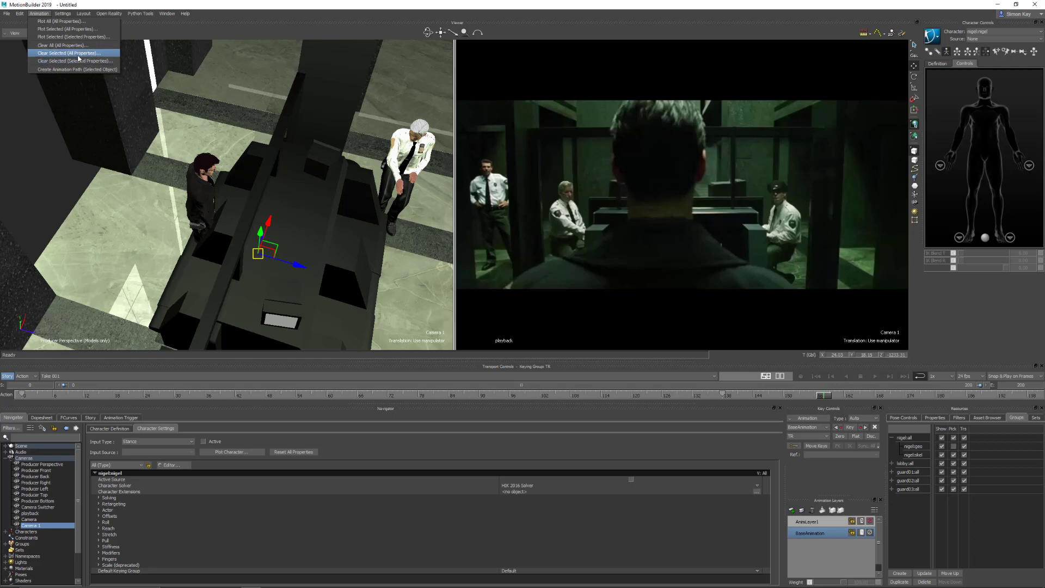
left_click(81, 58)
left_click(499, 324)
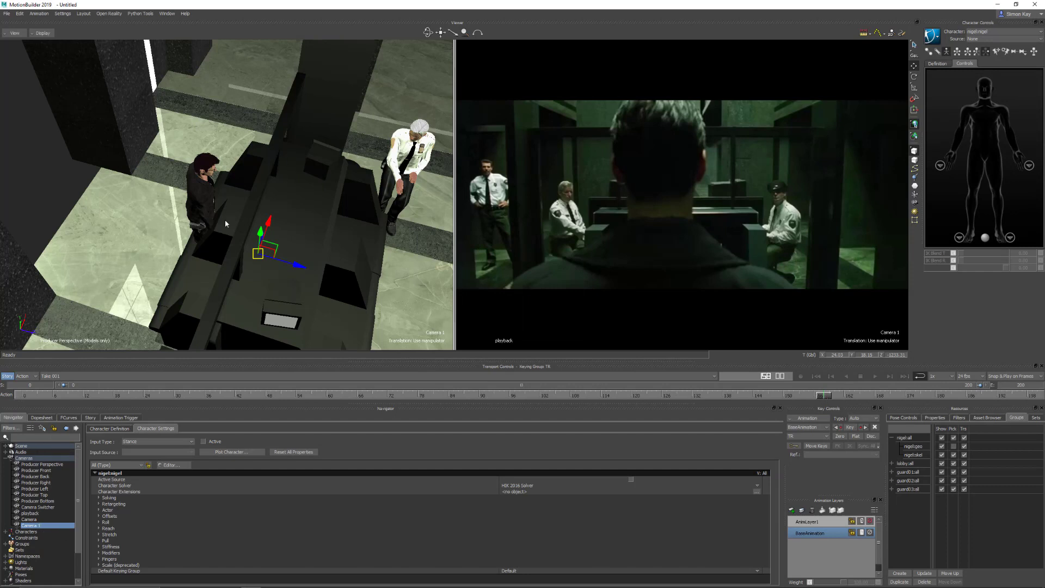
Make Camera 1 current and frame nigel from behind, facing the security counter with the guards on either side
right_click(54, 521)
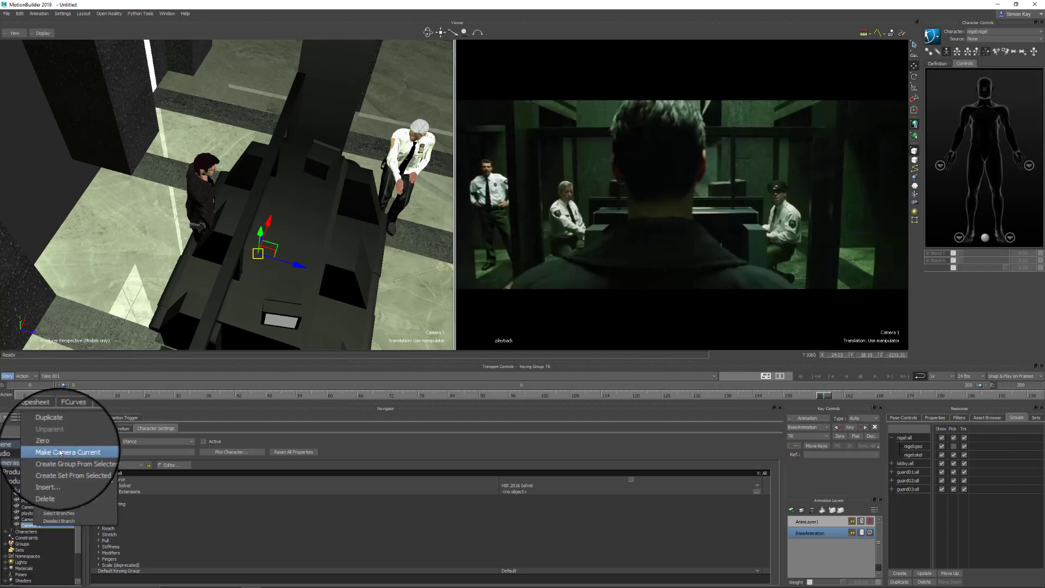
left_click(60, 450)
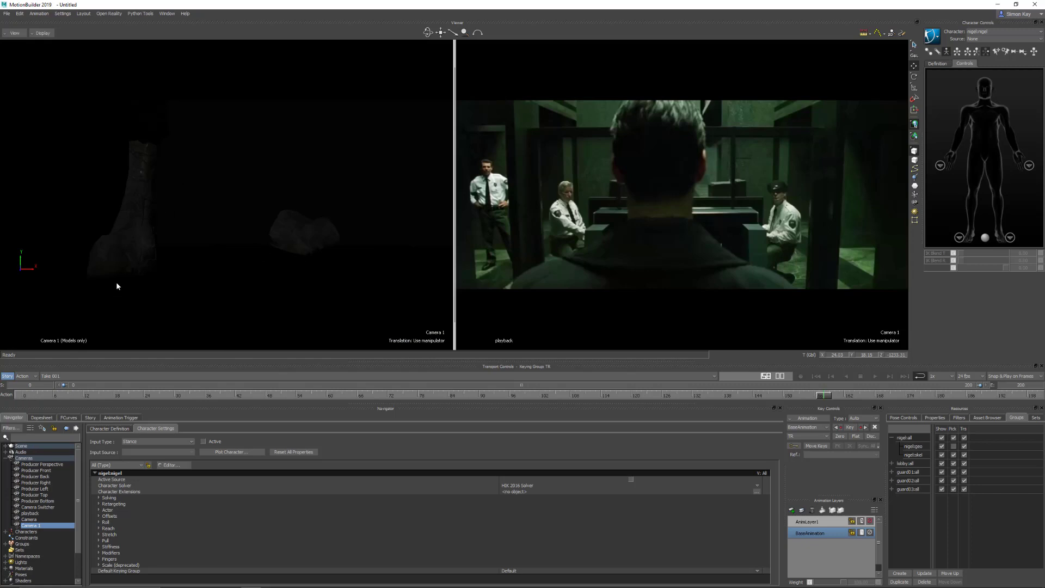
left_click_drag(270, 241, 297, 251, "ctrl+shift")
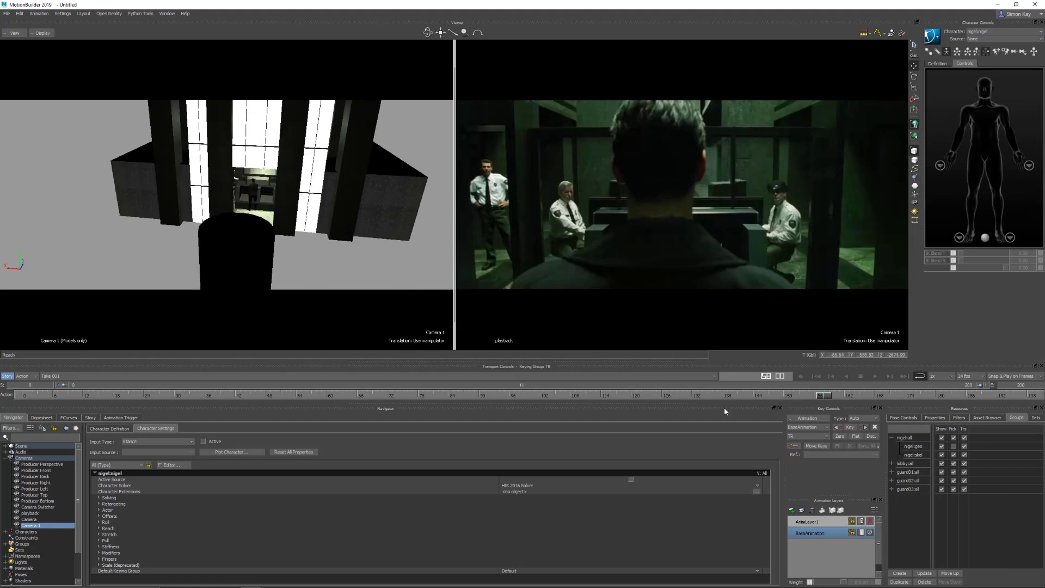
left_click(918, 455)
key("f")
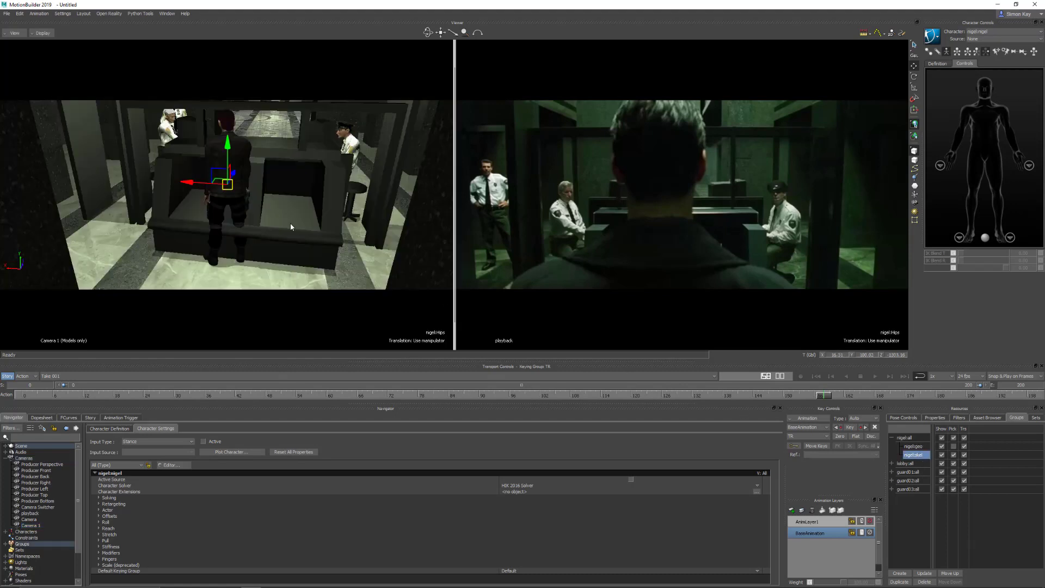
left_click_drag(289, 227, 332, 209, "ctrl+shift")
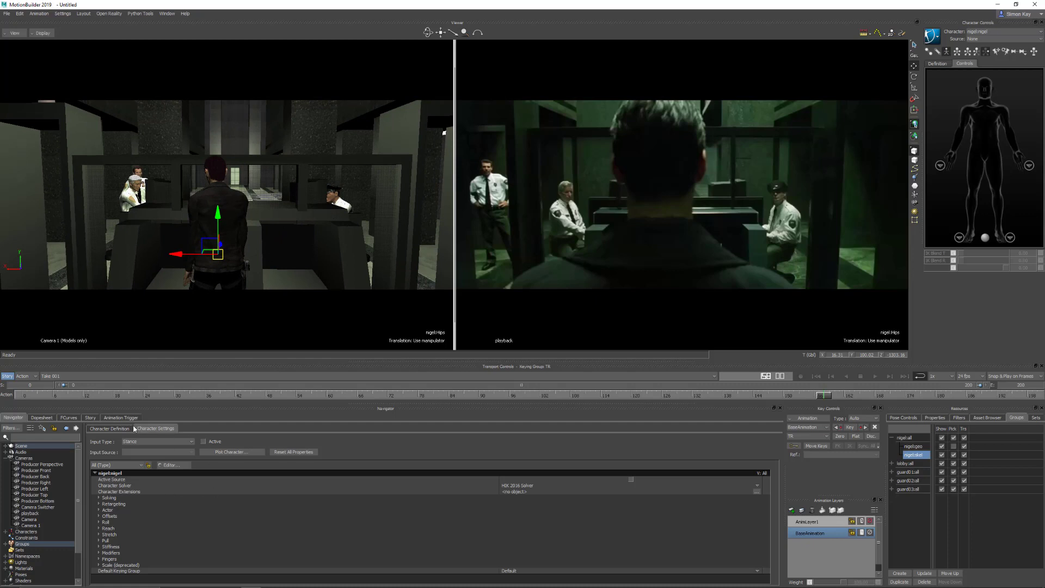
Set Camera 1's focal length to 35 and adjust its framing around nigel and the counter
left_click(31, 525)
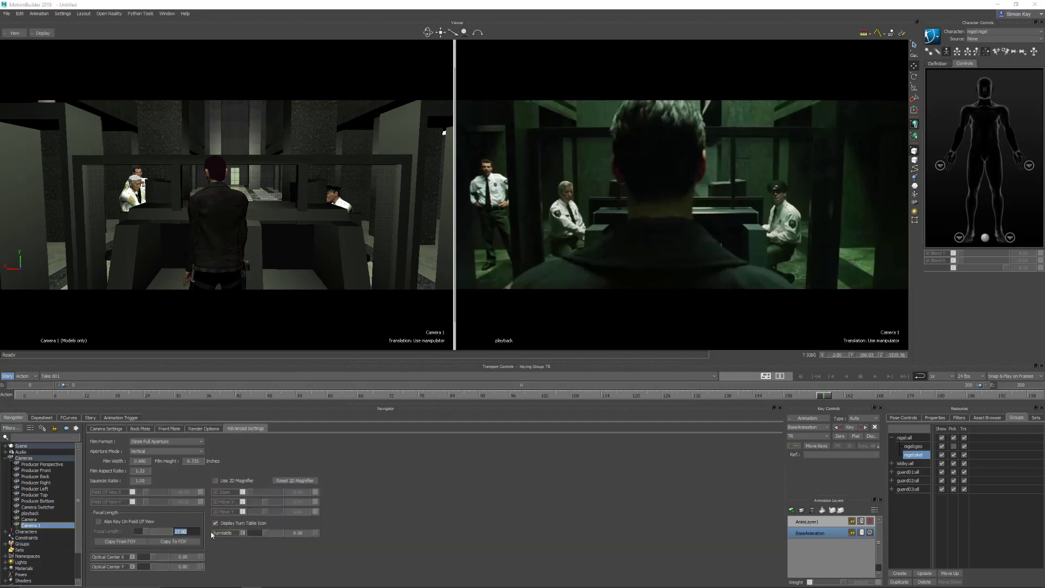
type("35")
key("Return")
mouse_move(265, 182)
left_mouse_down("ctrl")
mouse_move(269, 217)
mouse_move(260, 184)
left_mouse_up("ctrl")
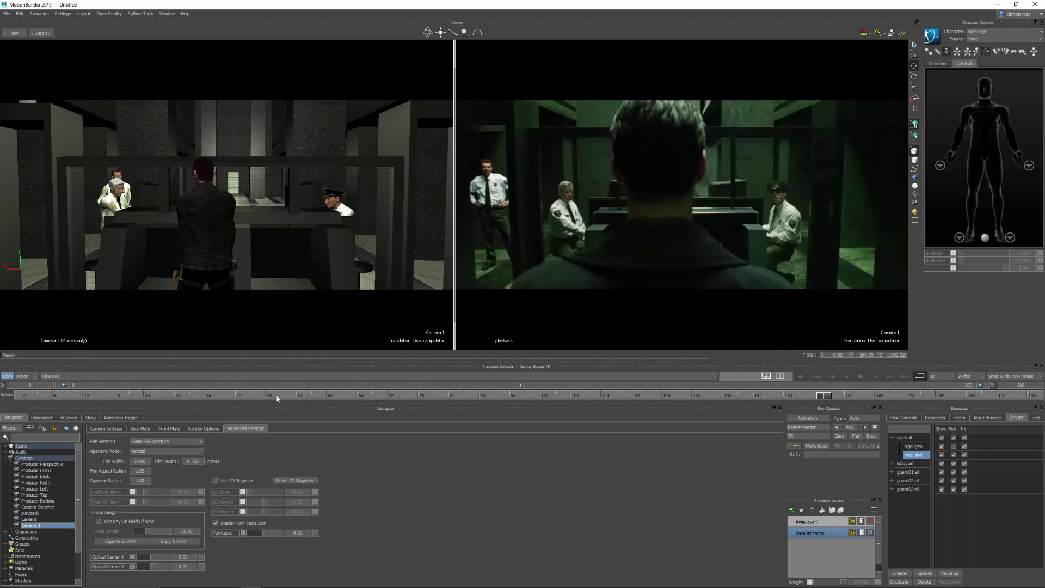
Go to frame 174, set Camera 1's X translation to 0, and refine its distance and height to match the reference
left_click(838, 396)
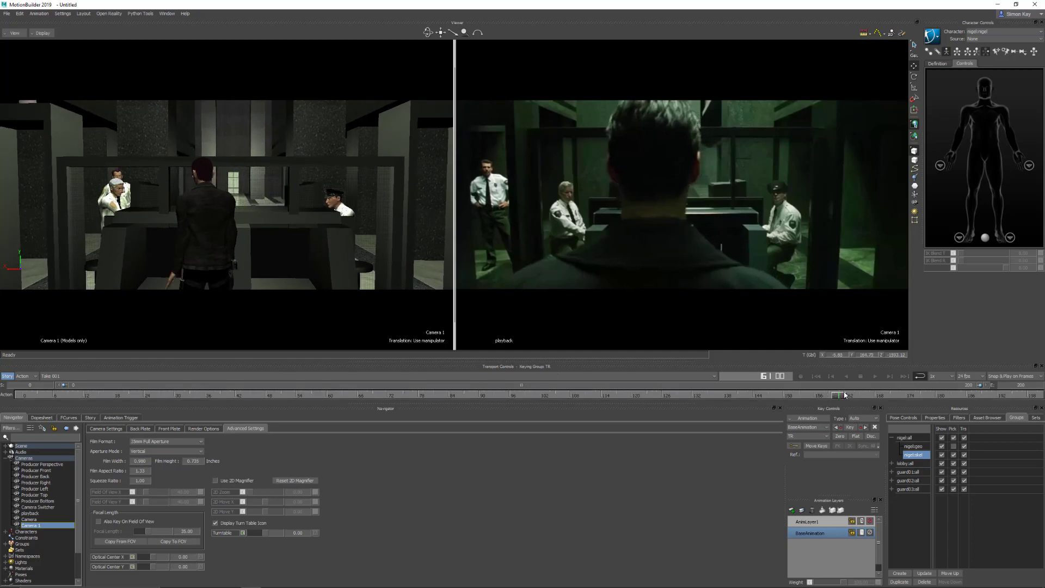
left_click_drag(844, 395, 910, 395)
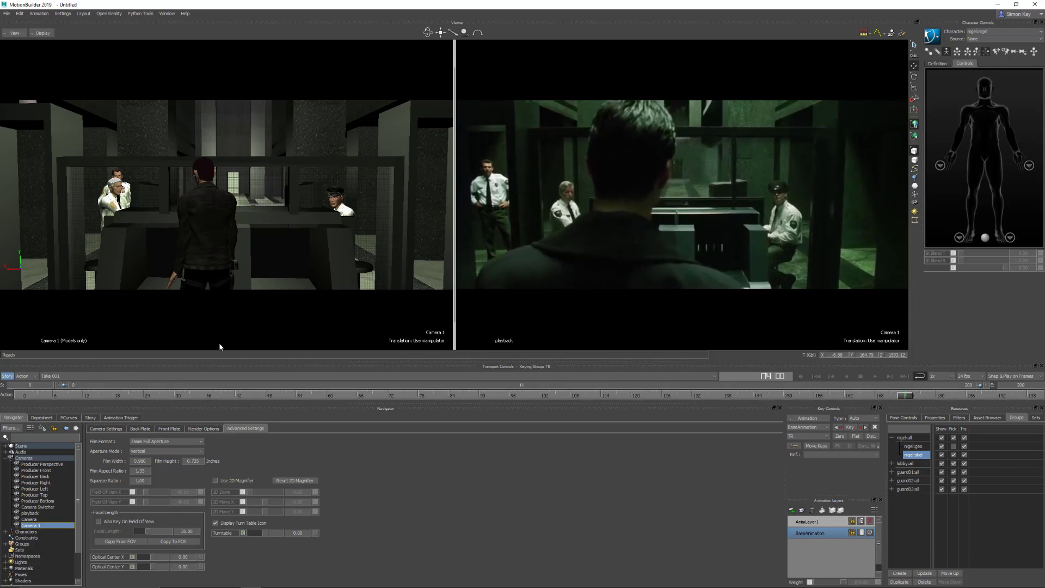
right_click(223, 320)
left_click(257, 325)
double_click(840, 356)
type("0")
key("Return")
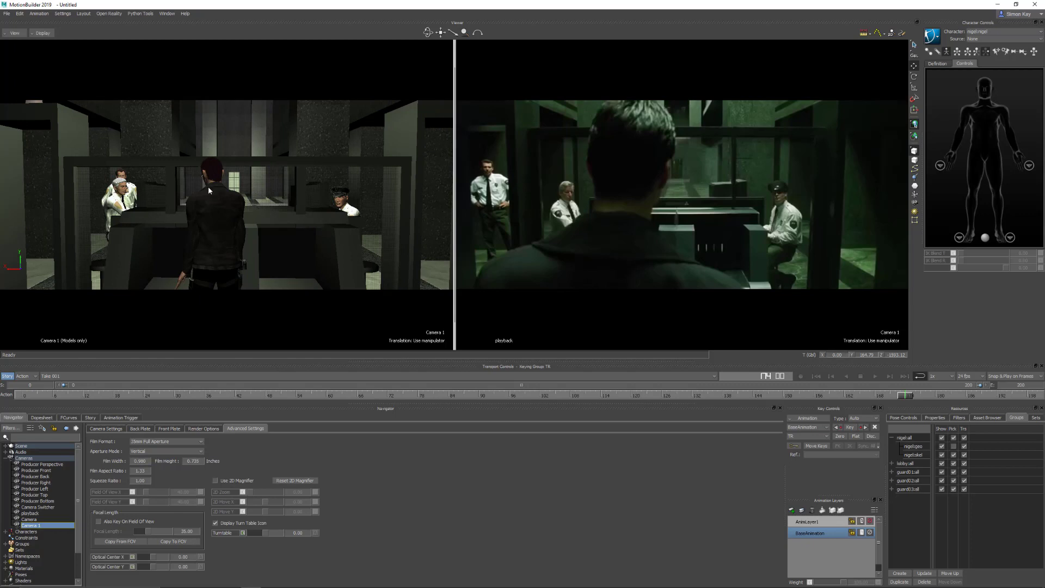
scroll(211, 194, "down", 3)
scroll(211, 194, "up", 1)
left_click_drag(213, 194, 211, 191, "shift")
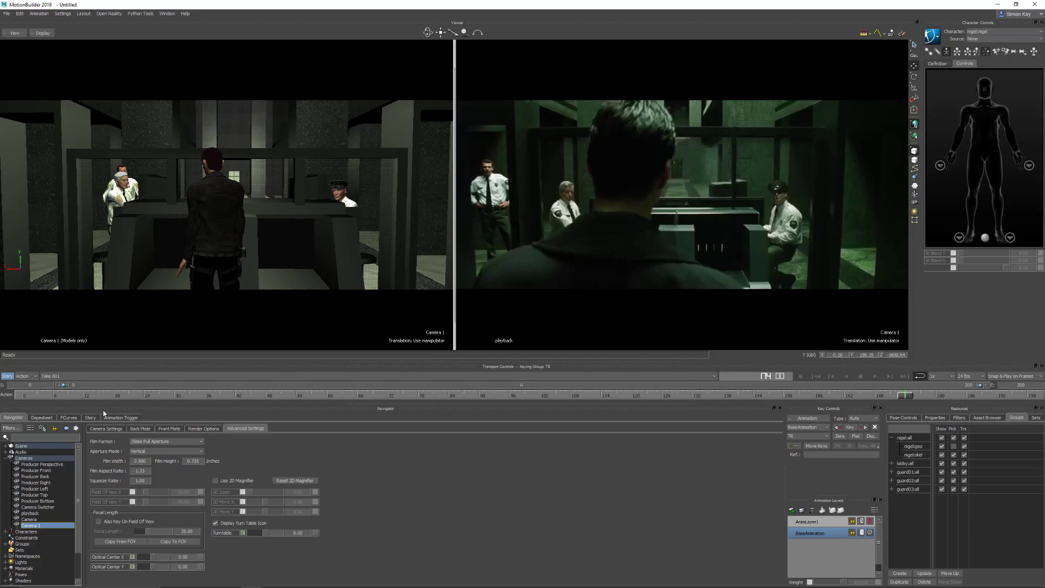
Move the LEN_002_nigel clip back in Z toward the camera and shift it in X until nigel is near the frame's centre
left_click(91, 417)
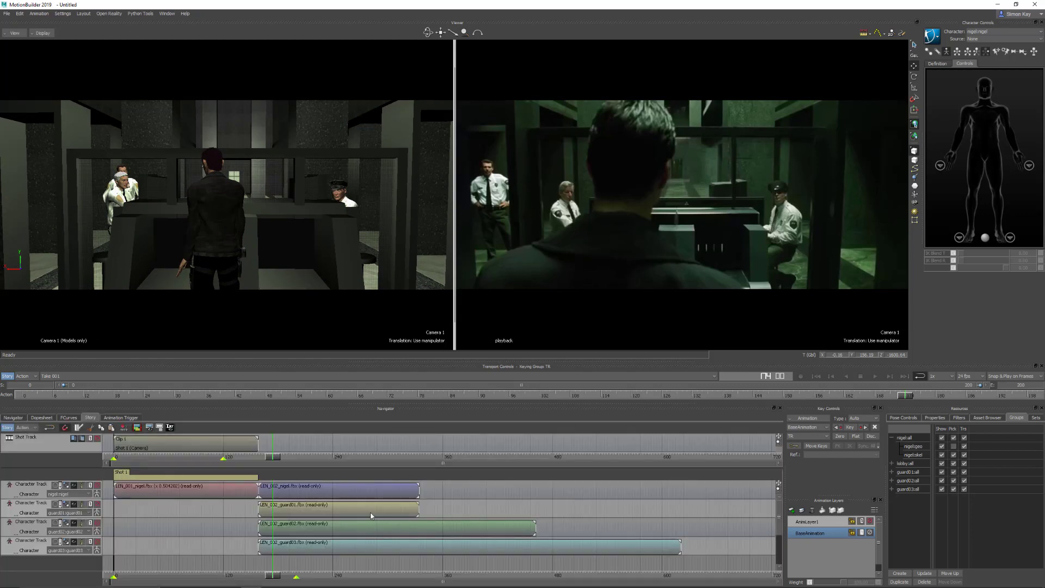
left_click(324, 494)
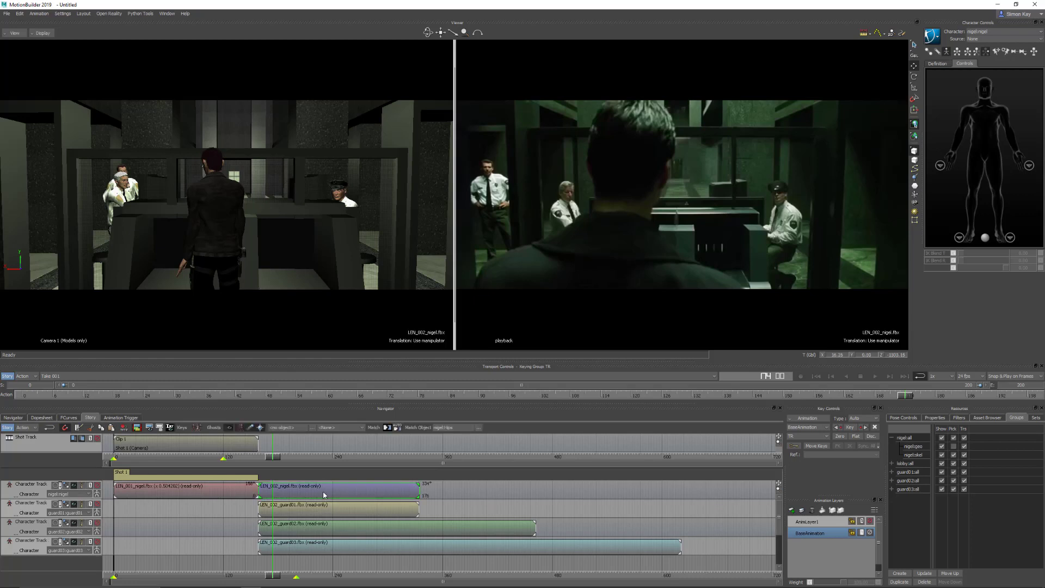
left_click(350, 242)
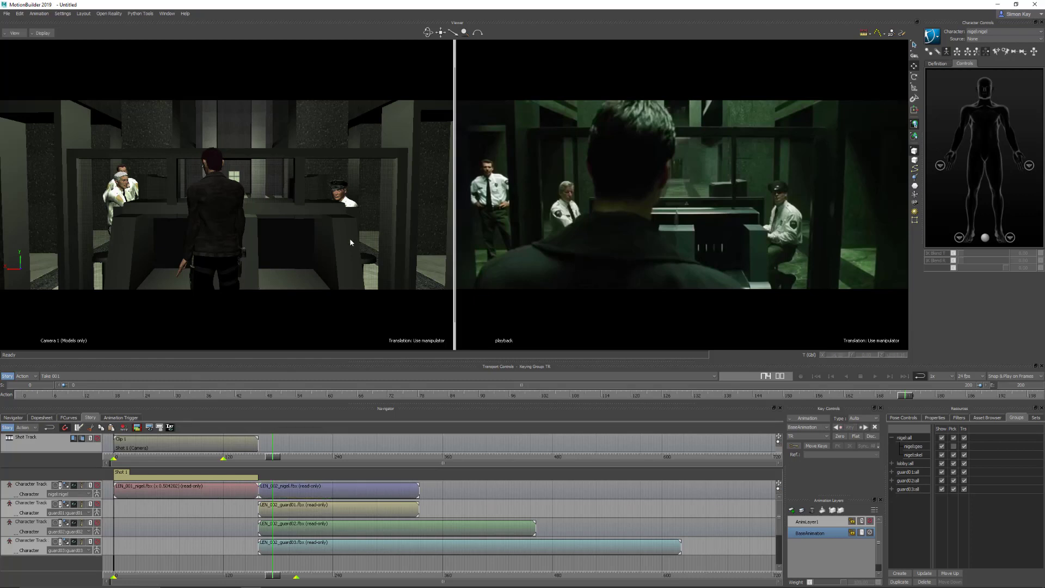
left_click(304, 496)
left_click_drag(895, 354, 798, 357)
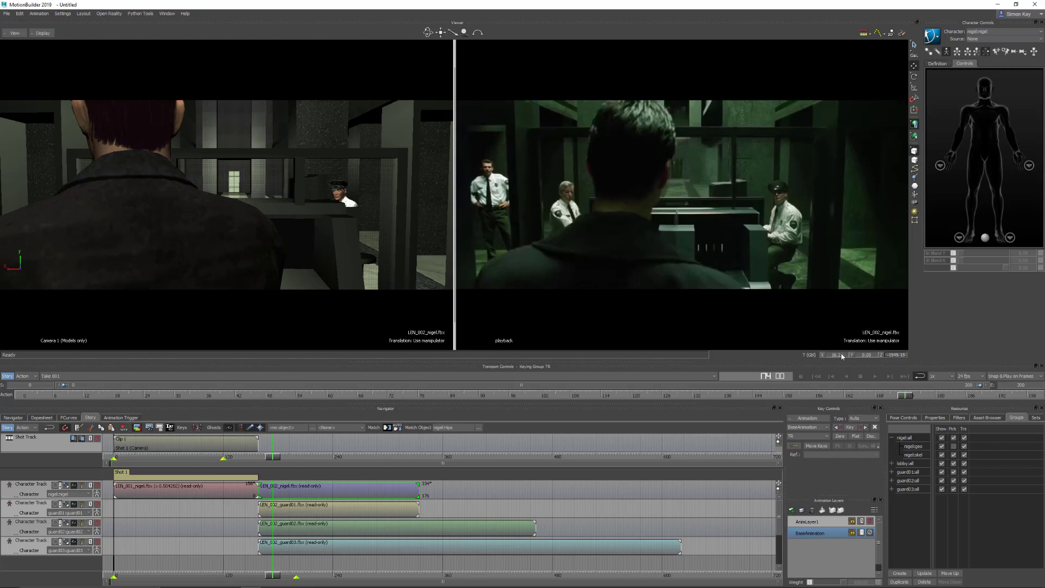
left_click_drag(836, 357, 753, 352)
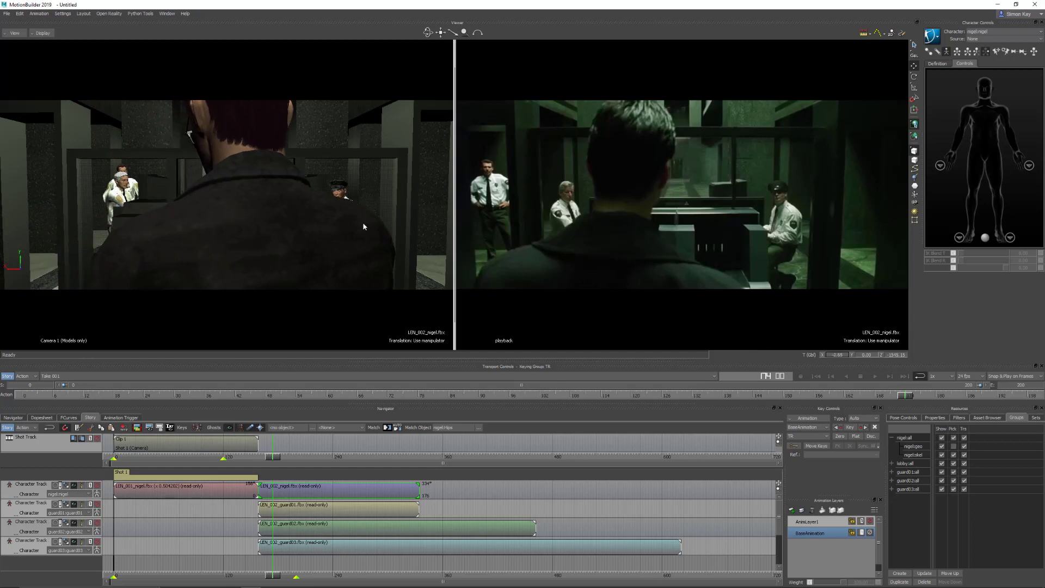
Rotate the LEN_002_nigel clip to -28 degrees in Y
key("r")
left_click_drag(866, 357, 754, 357)
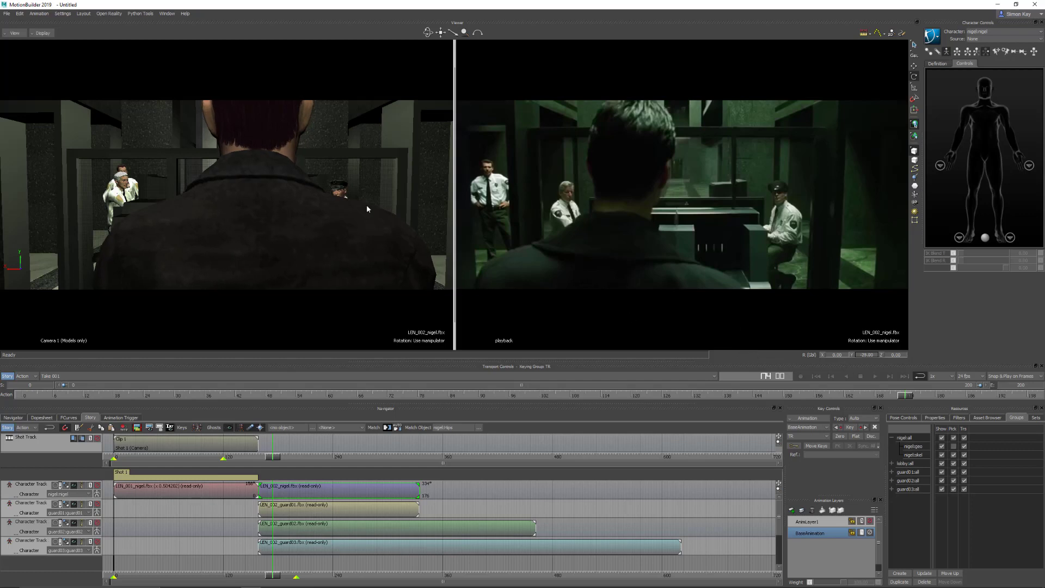
type("-28")
key("Return")
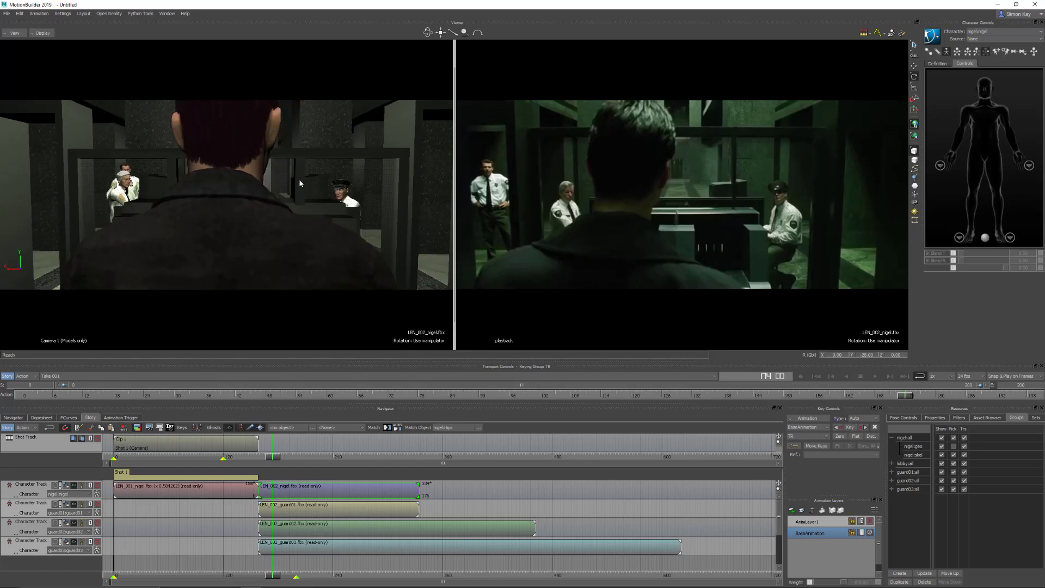
Move the LEN_002_guard01, LEN_002_guard02 and LEN_002_guard03 clips in X until the three guards stand where the reference shows them
left_click(332, 511)
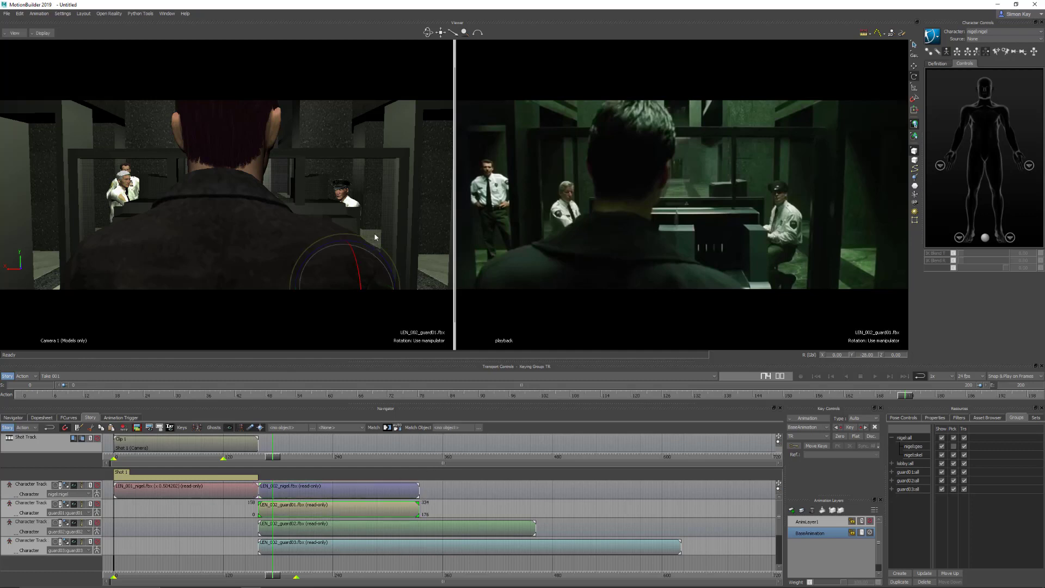
key("t")
left_click_drag(298, 286, 323, 288)
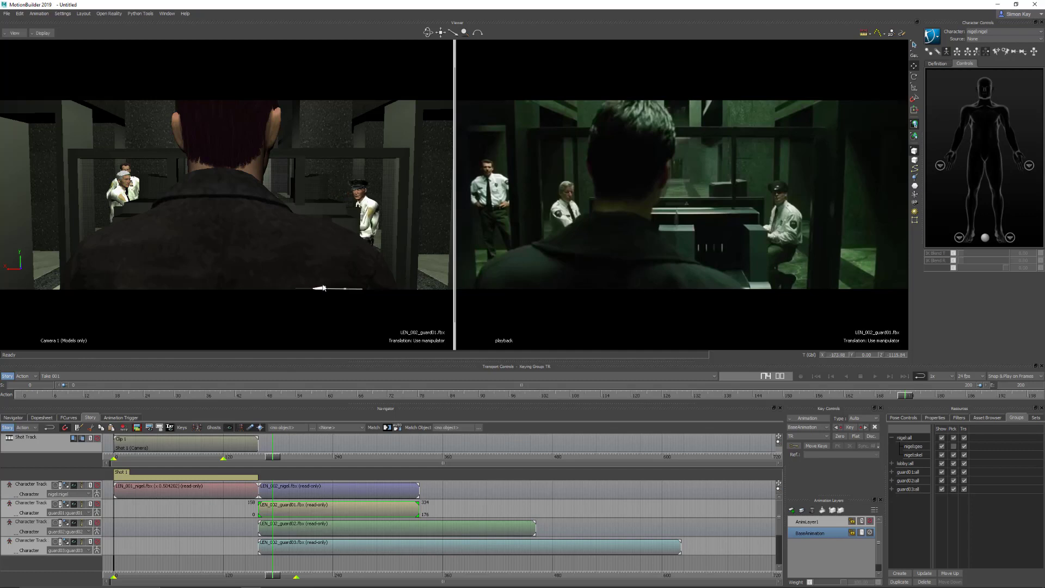
left_click(333, 530)
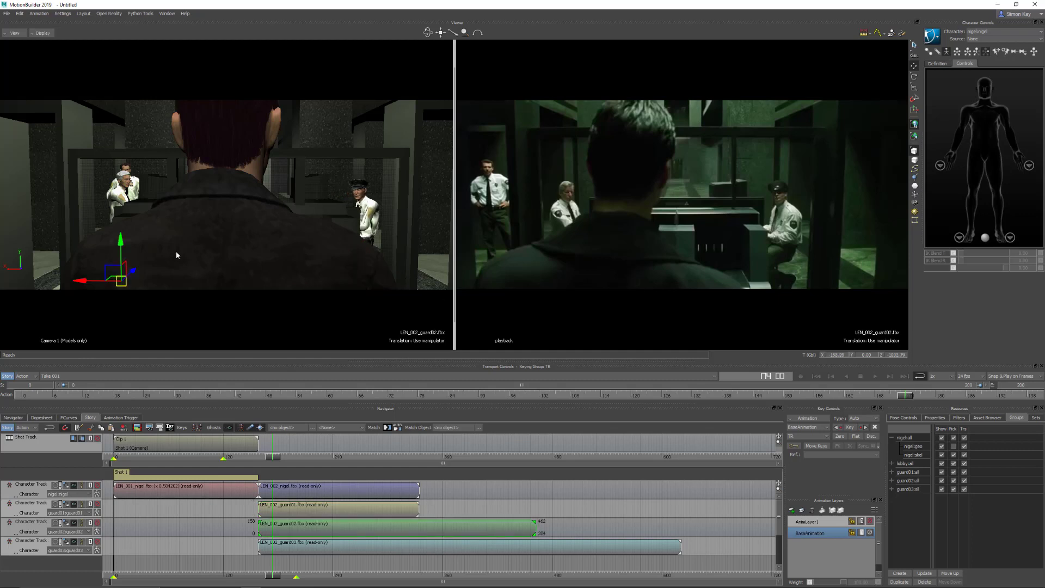
left_click_drag(80, 281, 8, 253)
left_click(350, 544)
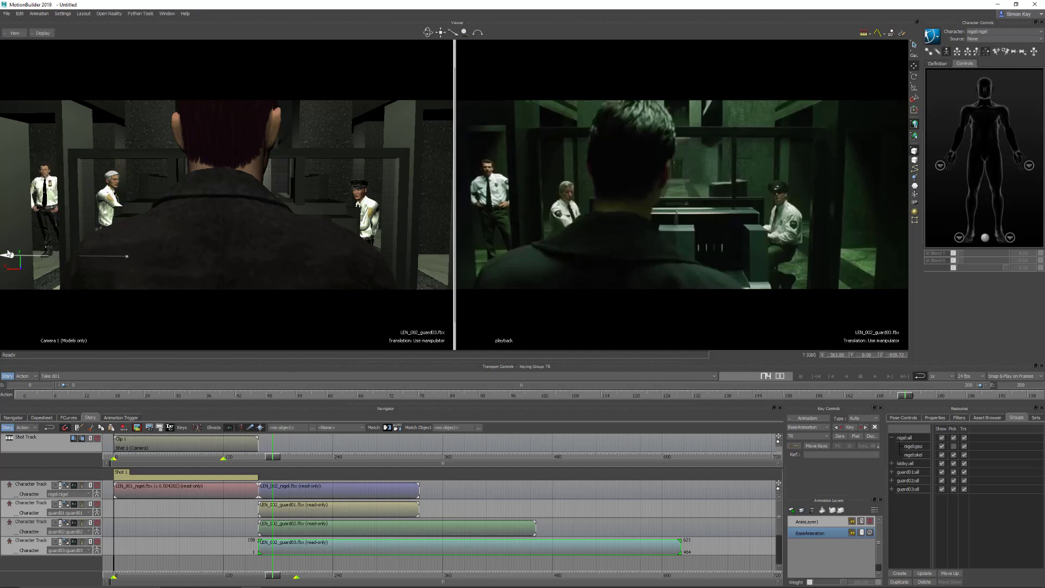
Select Camera 1 and set a flat key on it at frame 174
right_click(254, 316)
left_click(297, 319)
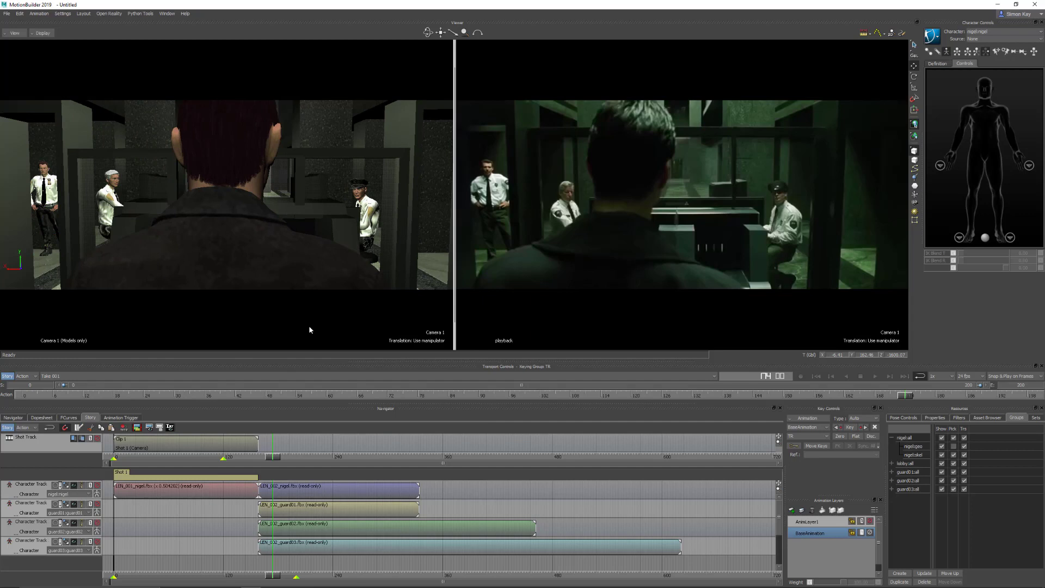
left_click(855, 437)
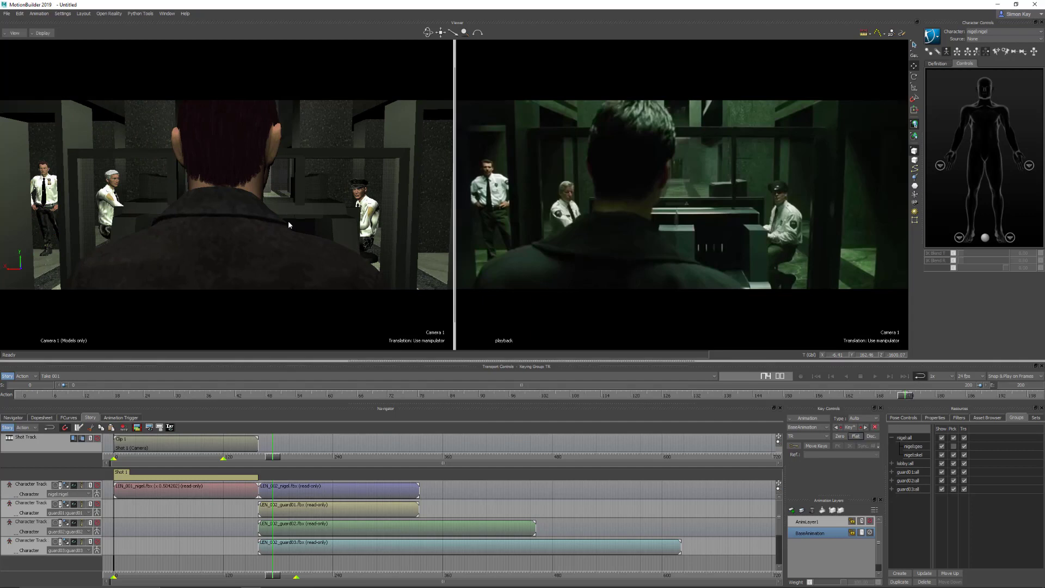
Go back to about frame 161 near the shot's start and open the asset settings of the LEN_002_nigel clip
left_click_drag(905, 399, 853, 397)
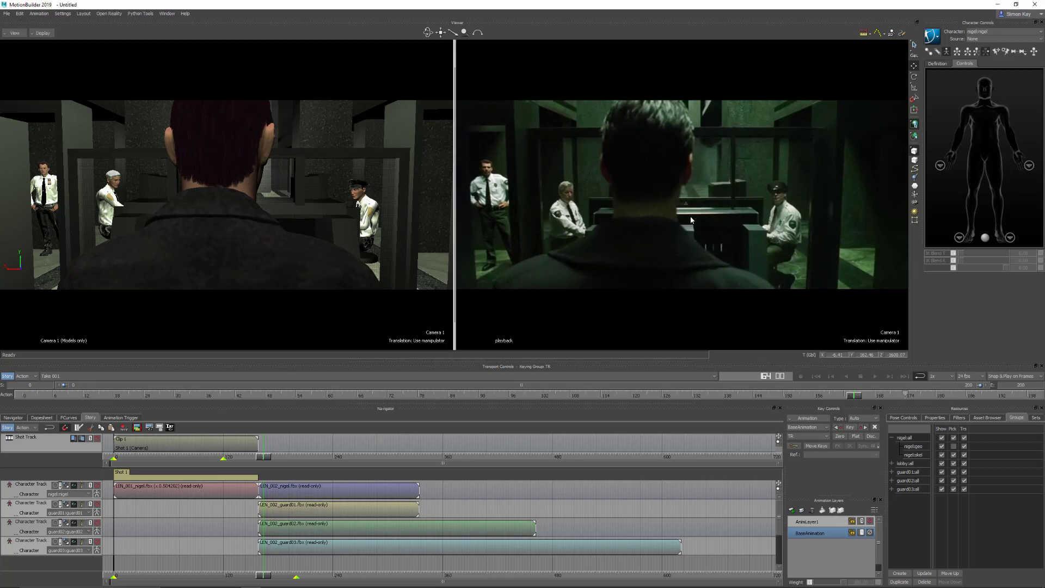
left_click_drag(850, 402, 827, 396)
left_click_drag(900, 396, 841, 400)
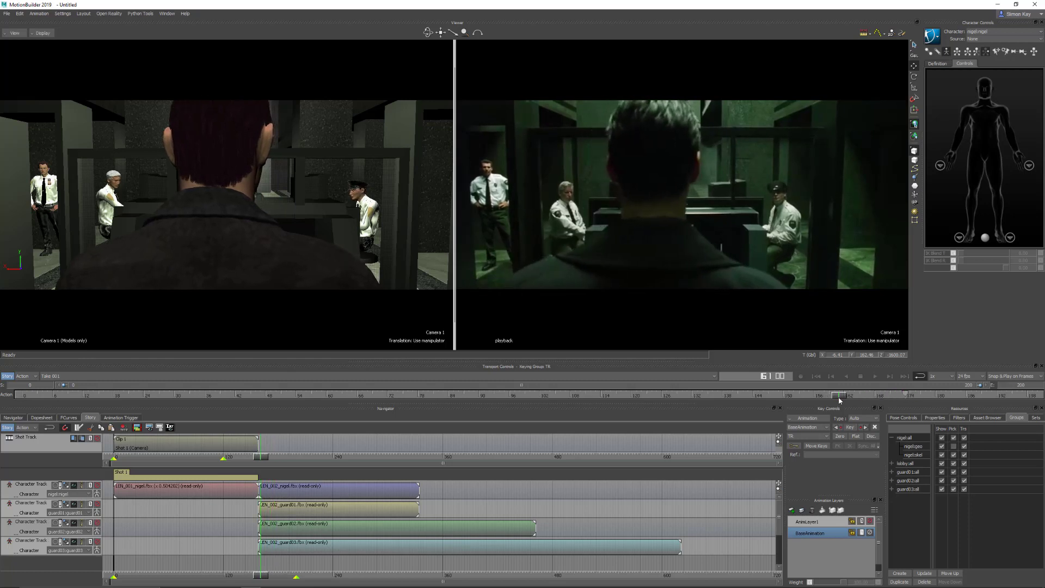
double_click(344, 493)
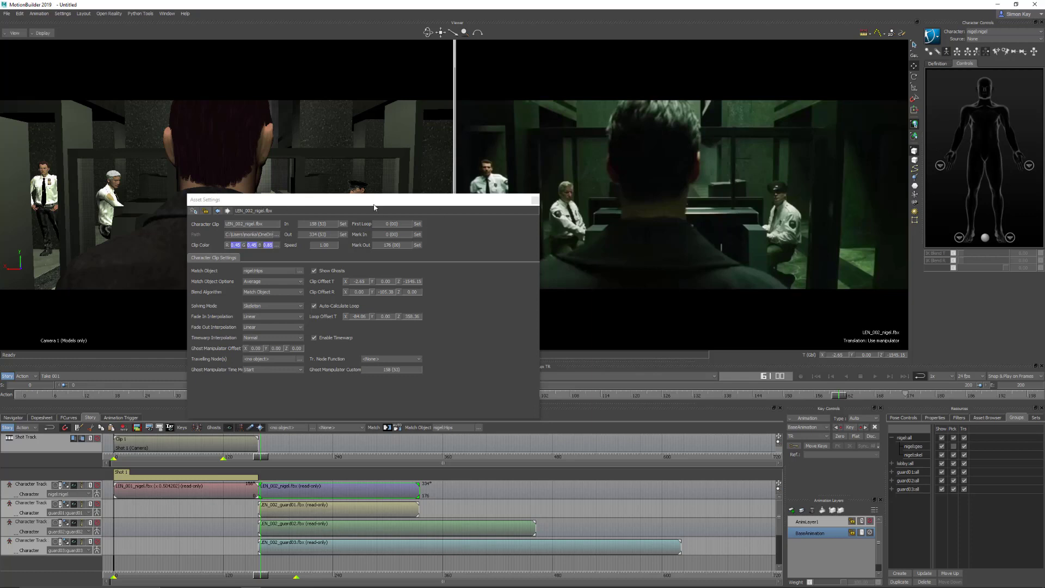
left_click_drag(369, 204, 449, 315)
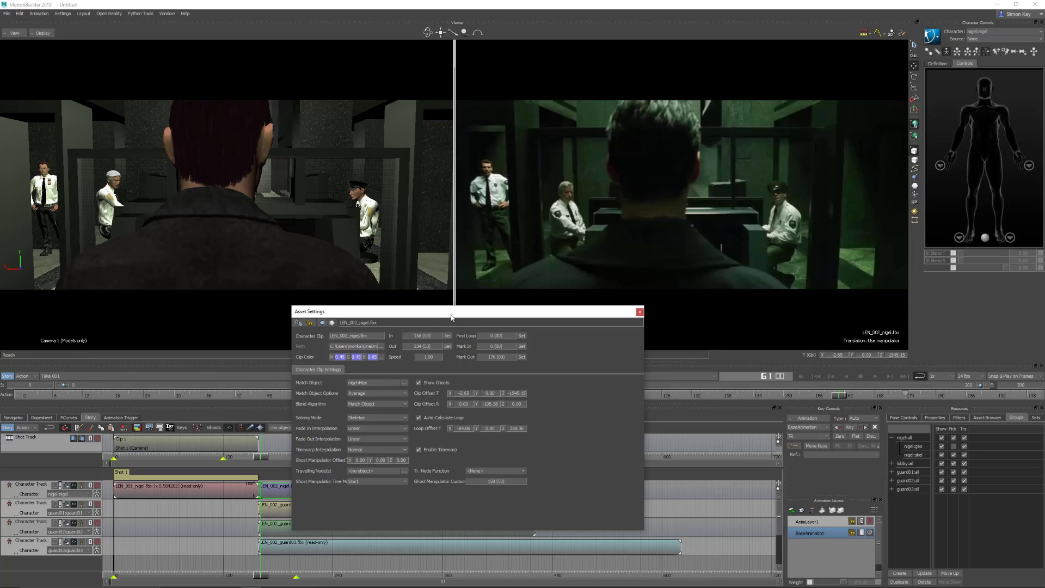
left_click_drag(437, 314, 471, 312)
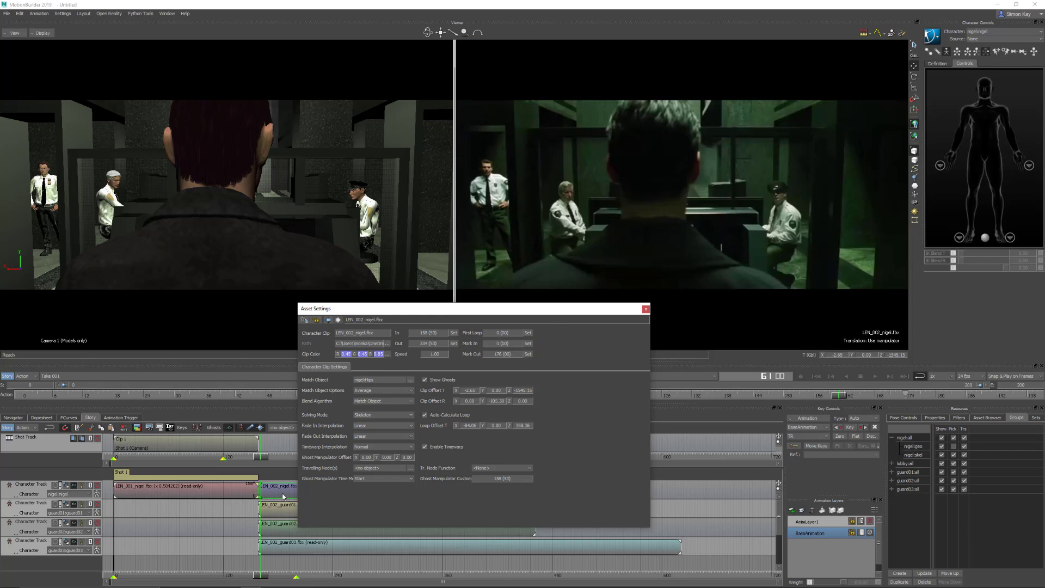
Try to trim the start of the LEN_002_nigel clip on its track, and undo the change
left_click_drag(457, 314, 432, 155)
left_click_drag(263, 575, 293, 575)
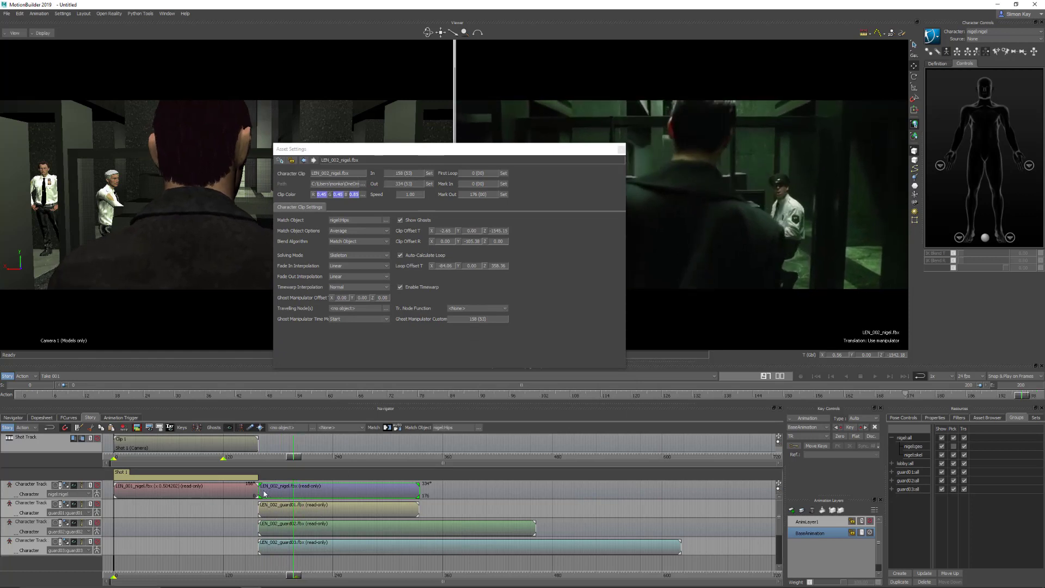
left_click_drag(265, 493, 288, 494)
key("ctrl+z")
key("ctrl+z")
left_click(427, 152)
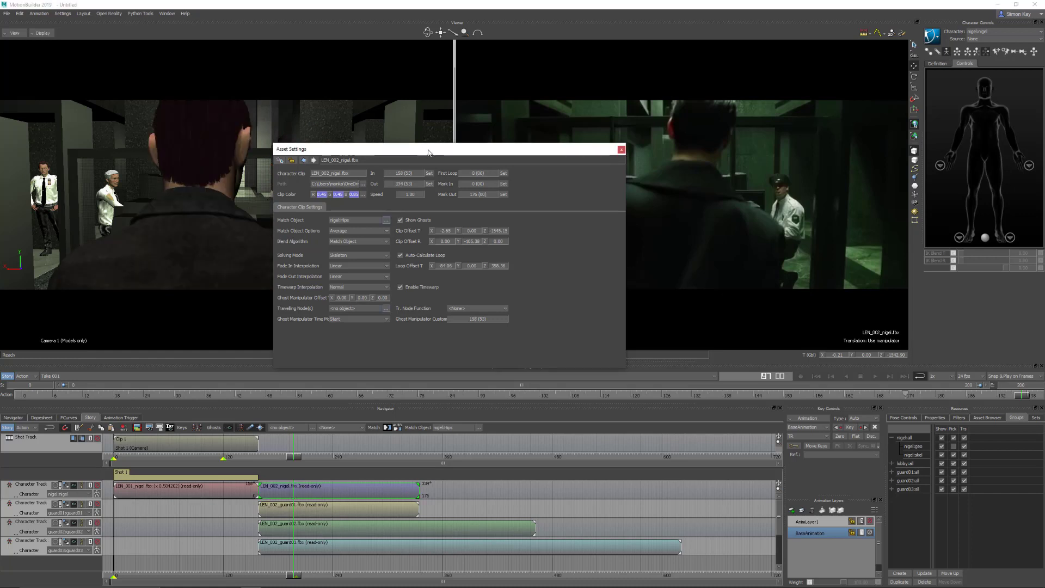
left_click_drag(428, 152, 443, 313)
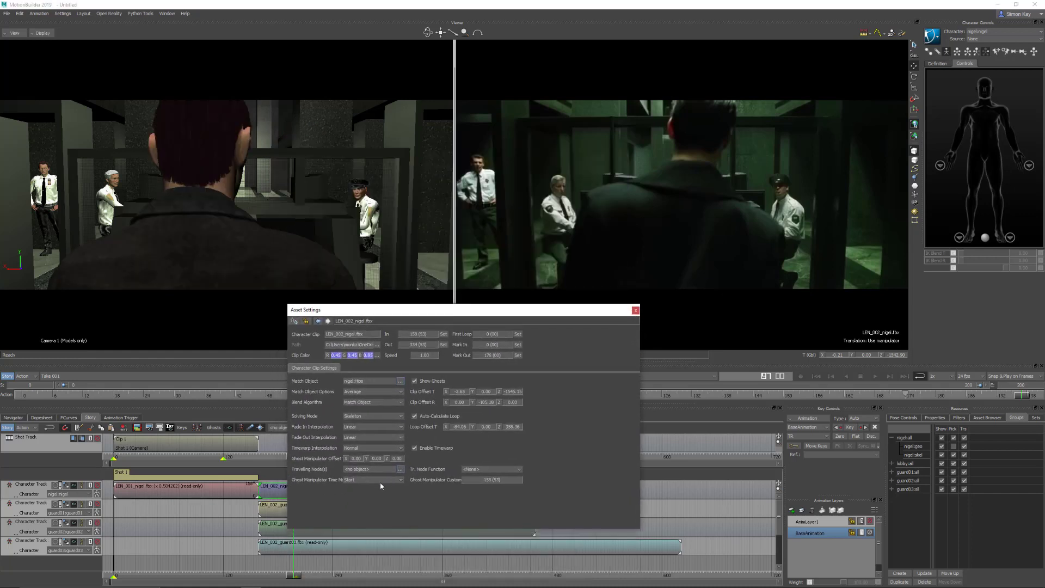
Set the LEN_002_nigel clip's First Loop to 23 and compare nigel's walk with the reference from the shot's start
left_click_drag(297, 580, 261, 575)
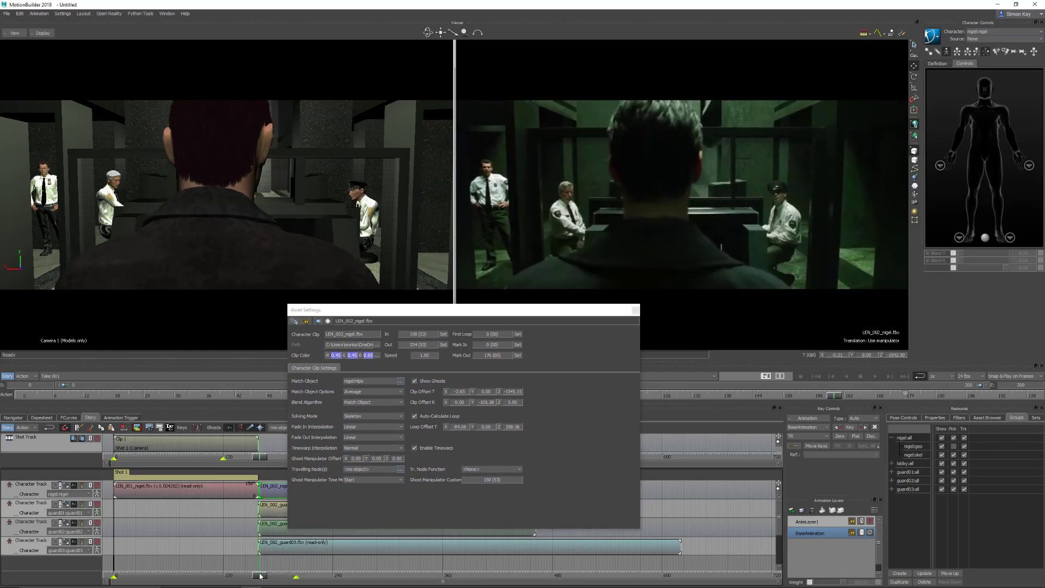
left_click(496, 335)
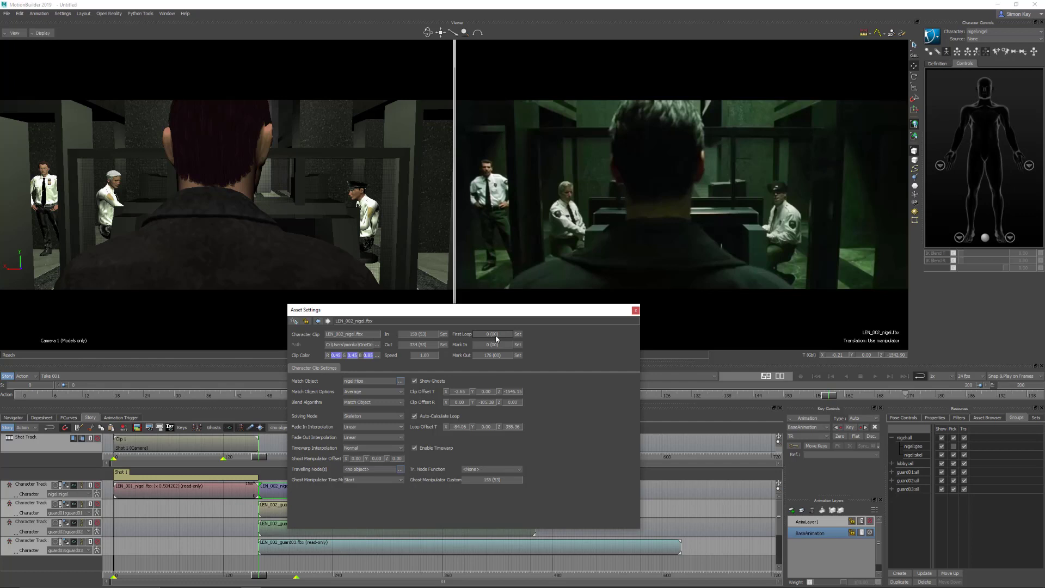
left_click_drag(495, 336, 590, 343)
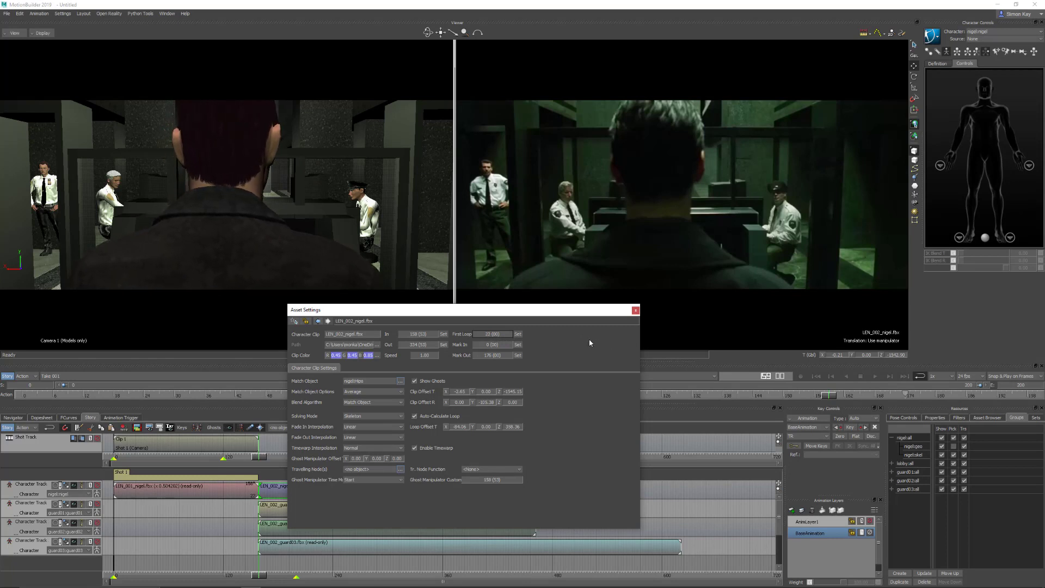
left_click(260, 575)
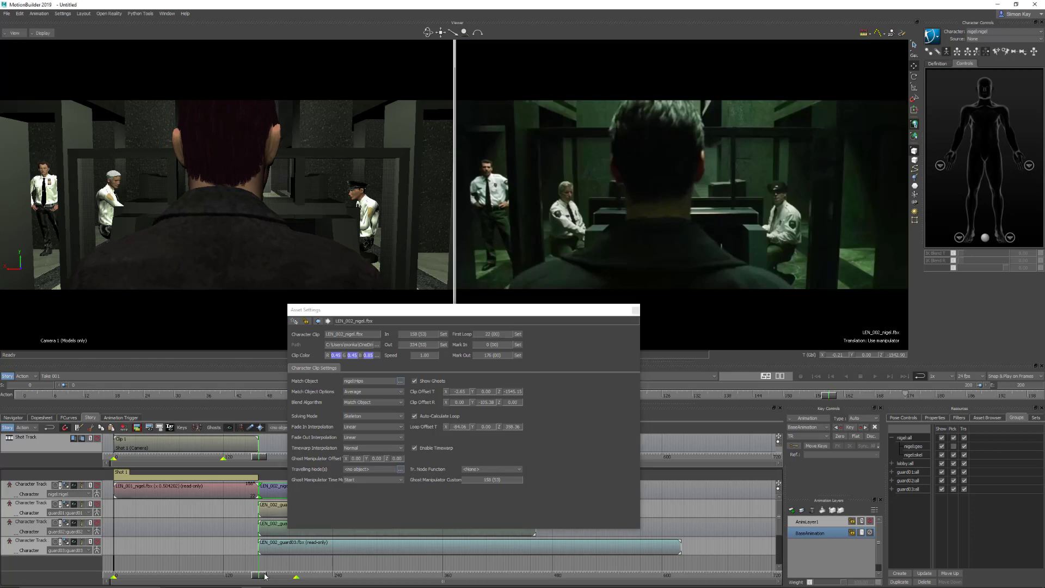
left_click_drag(265, 575, 315, 573)
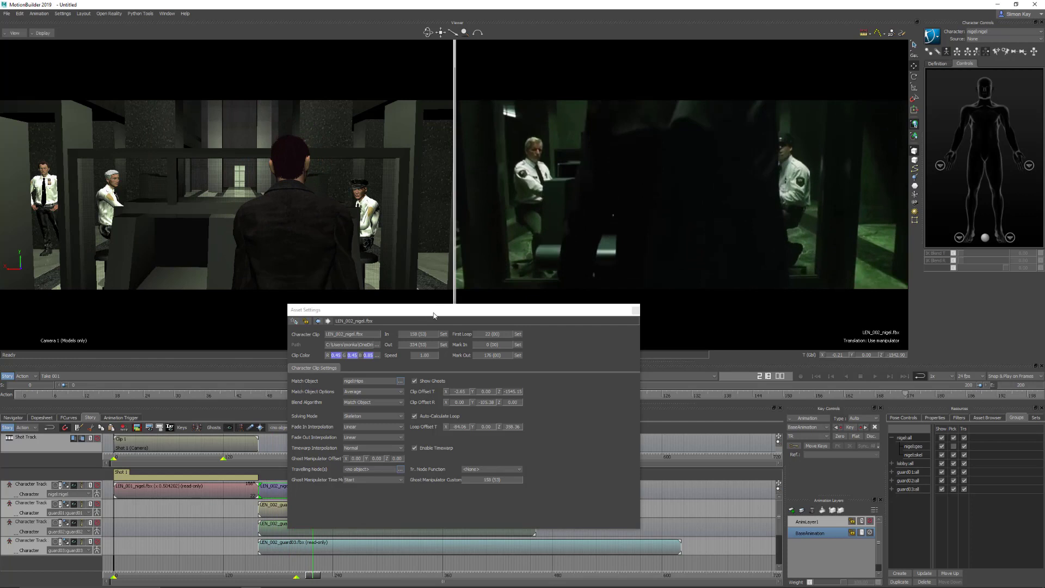
left_click_drag(434, 315, 449, 187)
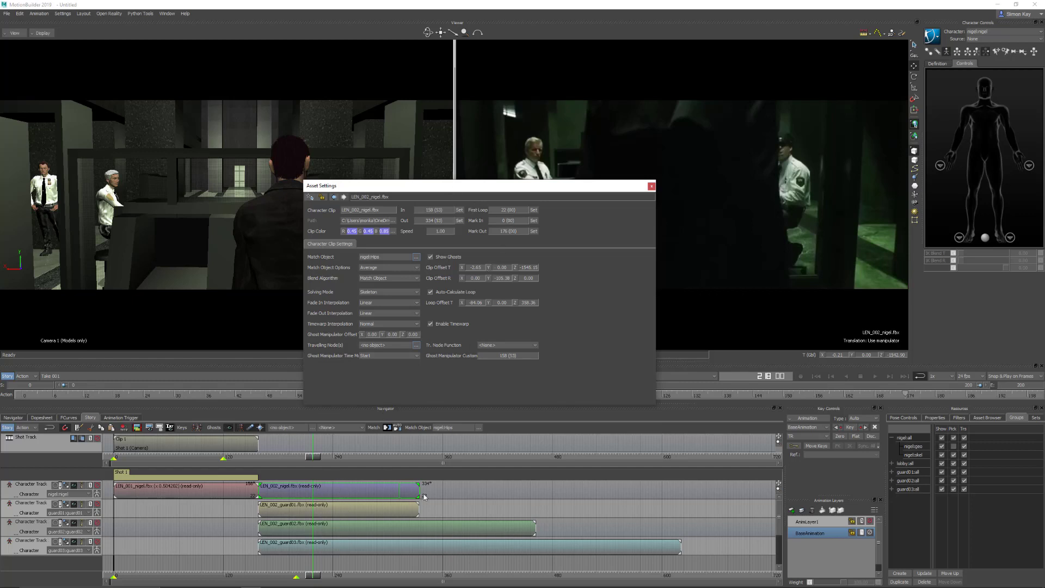
left_click_drag(460, 189, 430, 308)
left_click_drag(312, 575, 260, 574)
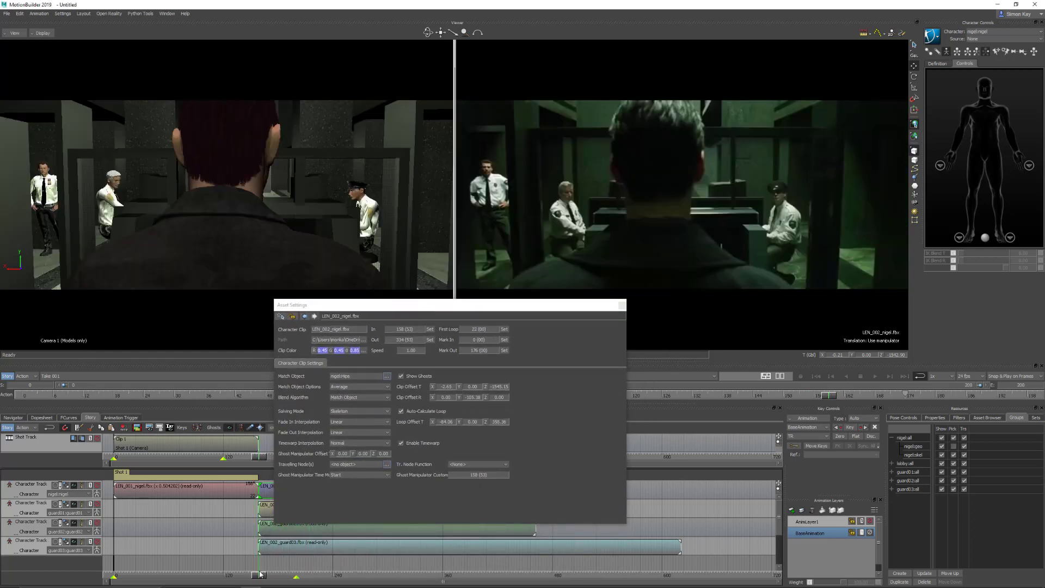
left_click(480, 329)
left_click_drag(483, 329, 484, 329)
left_click_drag(260, 576, 291, 572)
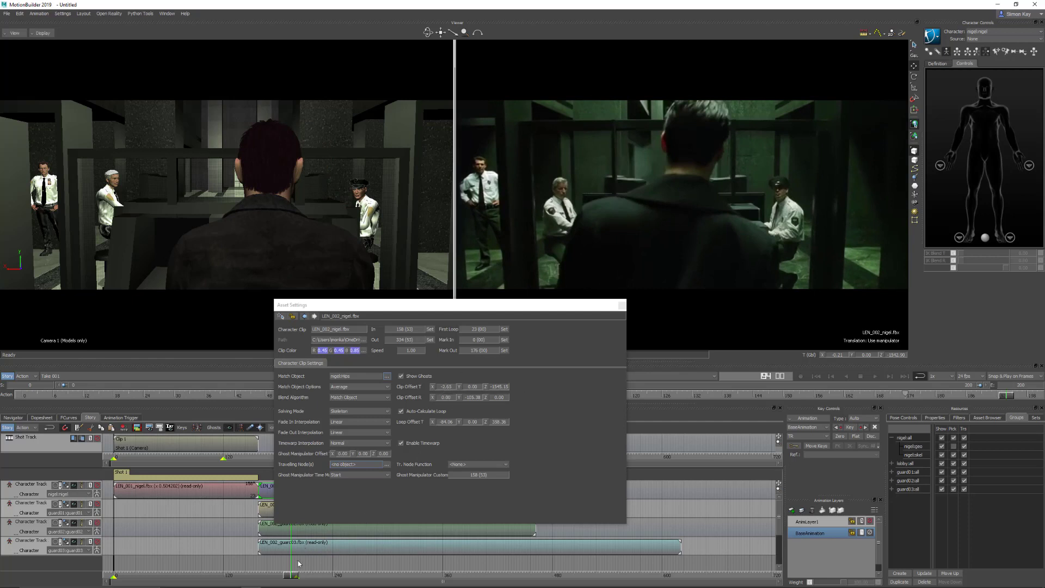
left_click_drag(293, 576, 258, 578)
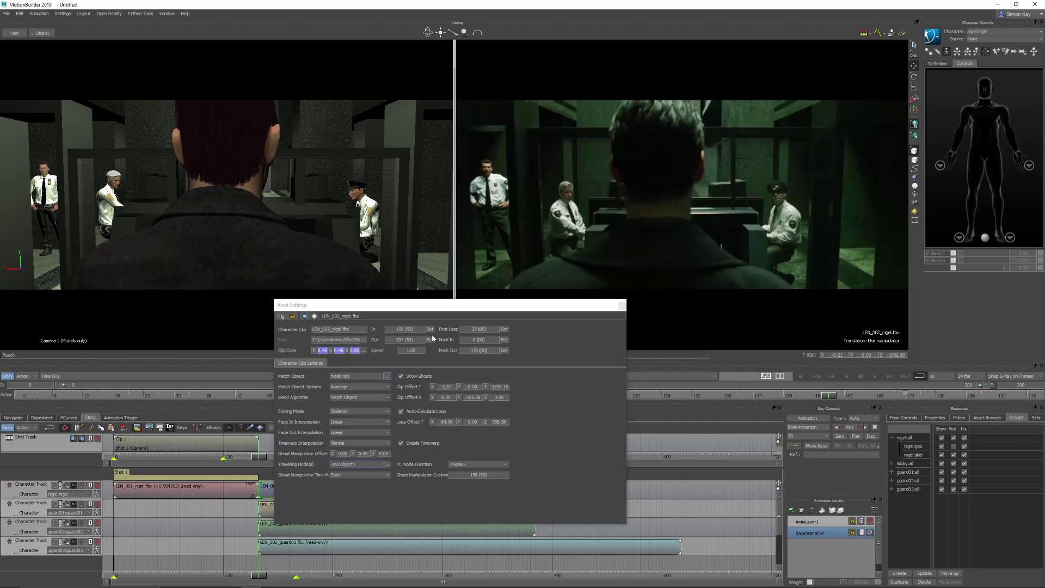
Set the LEN_002_nigel clip's translation offset to 0.35 in X and -1535.05 in Z
left_click_drag(452, 392, 446, 389)
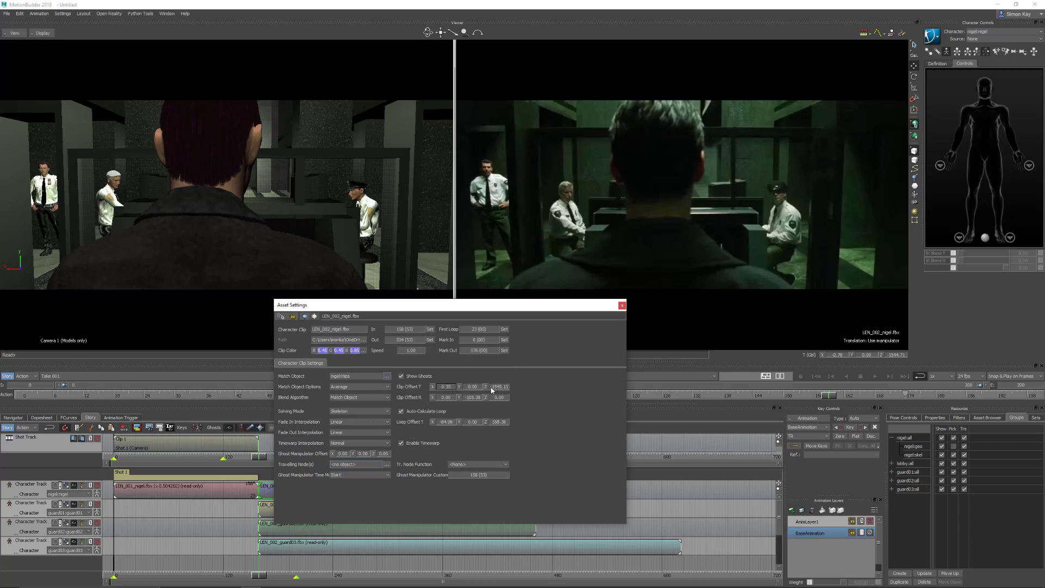
left_click(492, 390)
left_click_drag(489, 390, 532, 390)
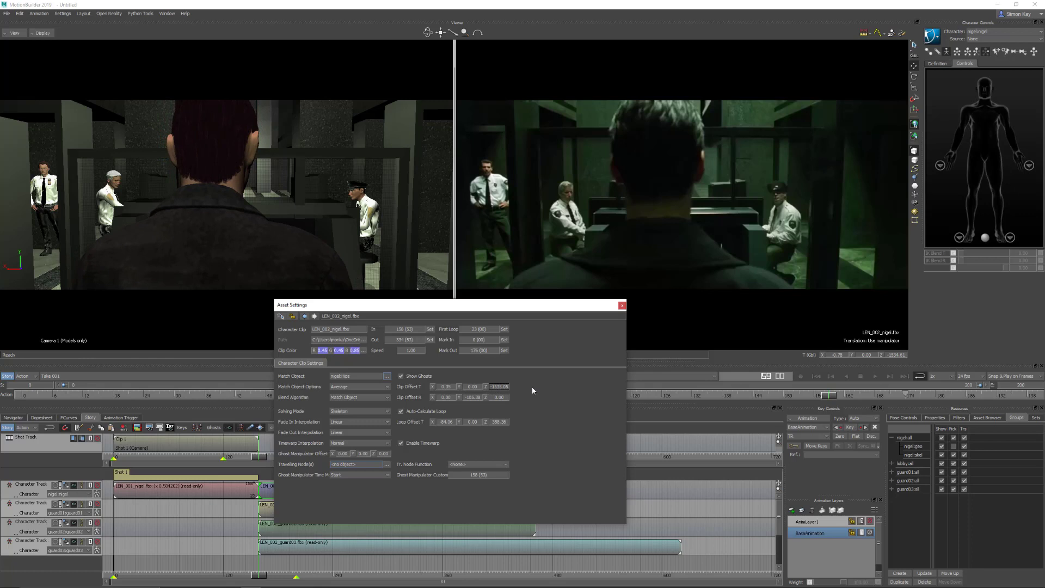
Set the LEN_002_nigel clip's rotation offset to -122.48 in Y, compare the walk with the reference, and close the asset settings
left_click_drag(261, 574, 365, 572)
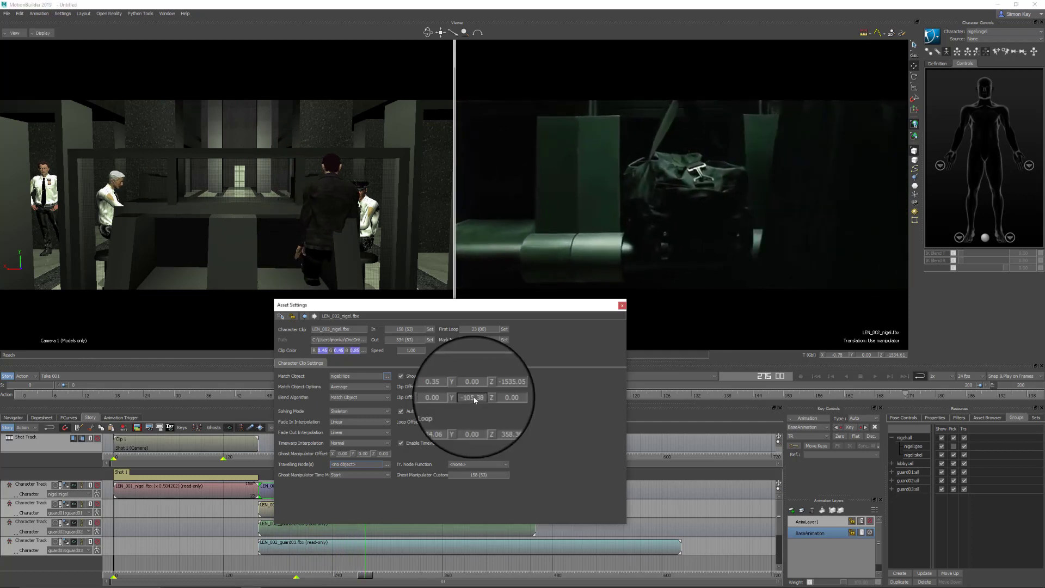
left_click_drag(479, 397, 441, 399)
left_click_drag(353, 572, 262, 570)
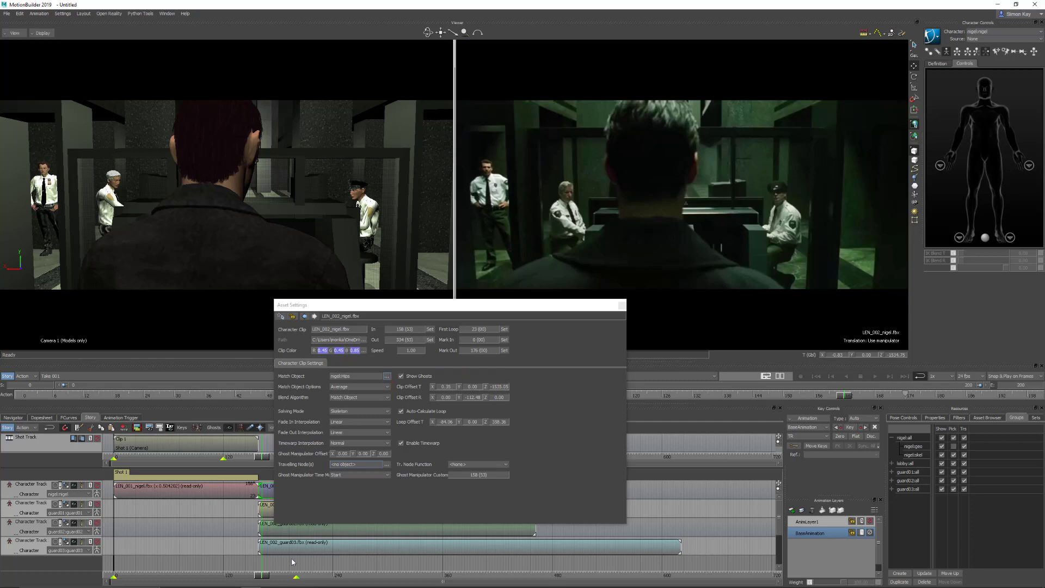
left_click_drag(263, 575, 264, 576)
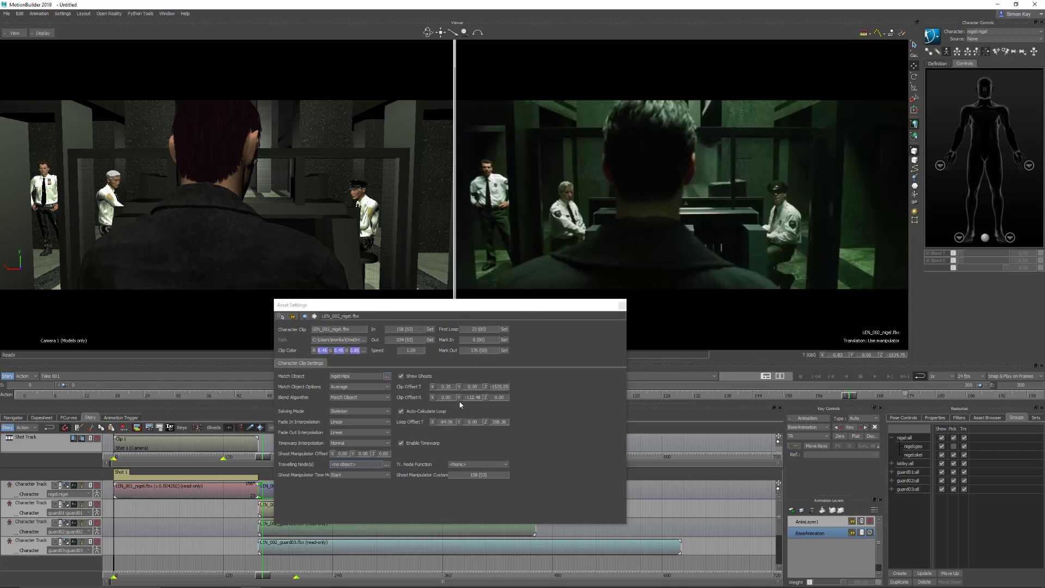
left_click(308, 567)
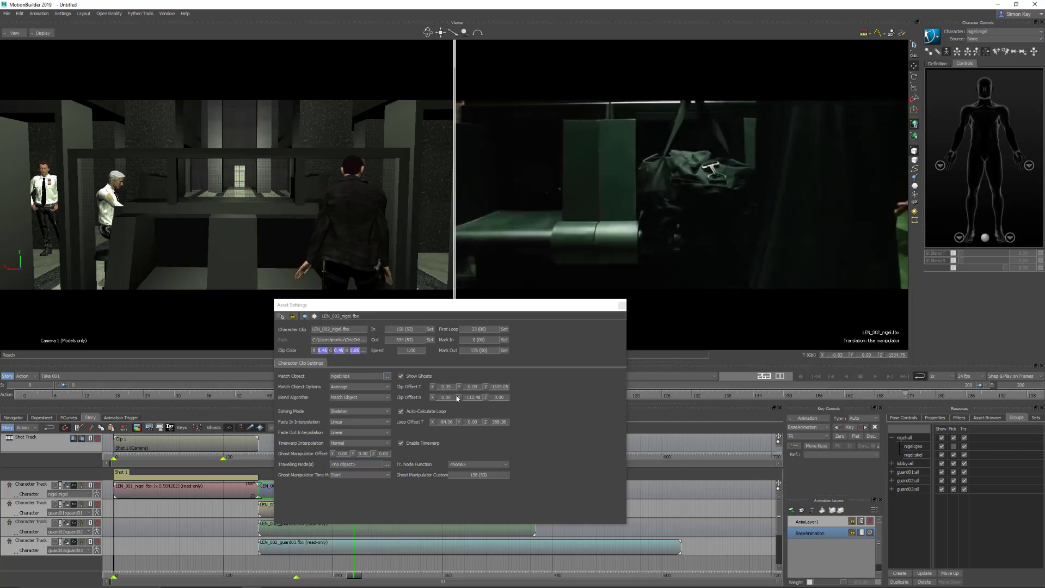
mouse_move(297, 571)
left_mouse_down()
mouse_move(325, 581)
mouse_move(294, 576)
left_mouse_up()
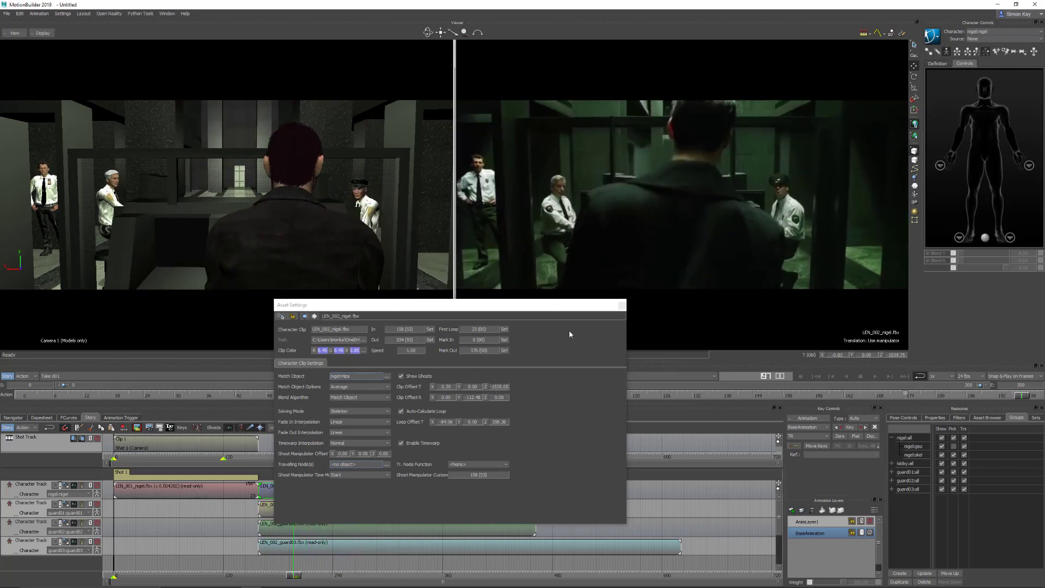
left_click(622, 306)
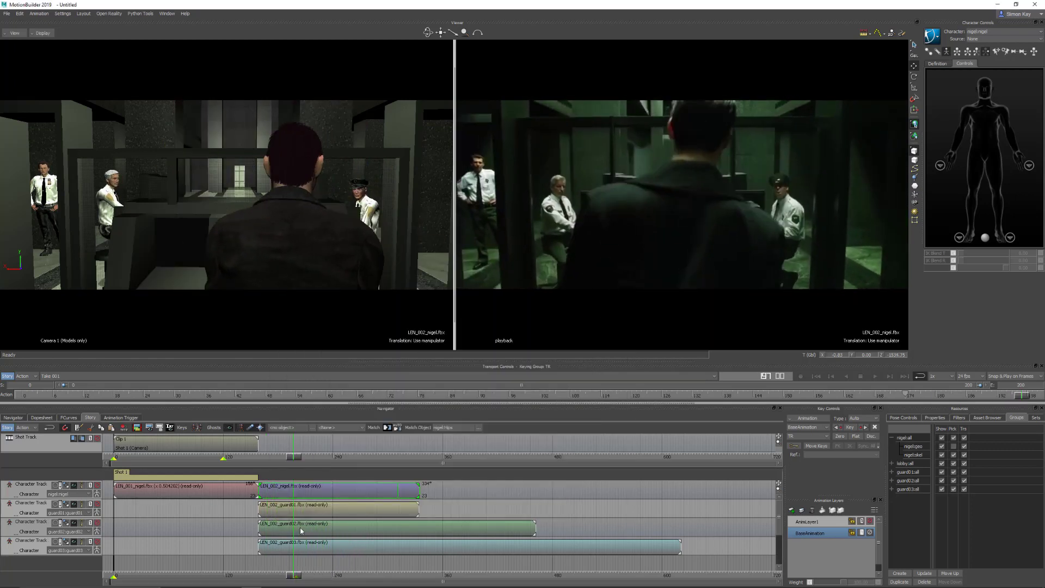
Adjust the LEN_002 clips so all four character clips end together, and extend the scene's time range to frame 321
left_click_drag(294, 576, 407, 573)
left_click(297, 568)
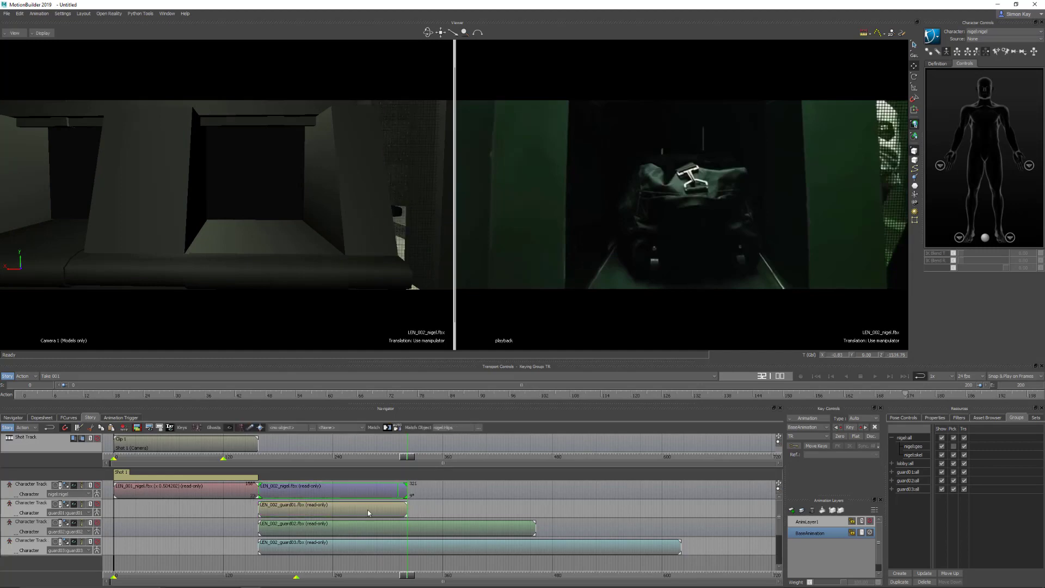
right_click(368, 512)
right_click(307, 493)
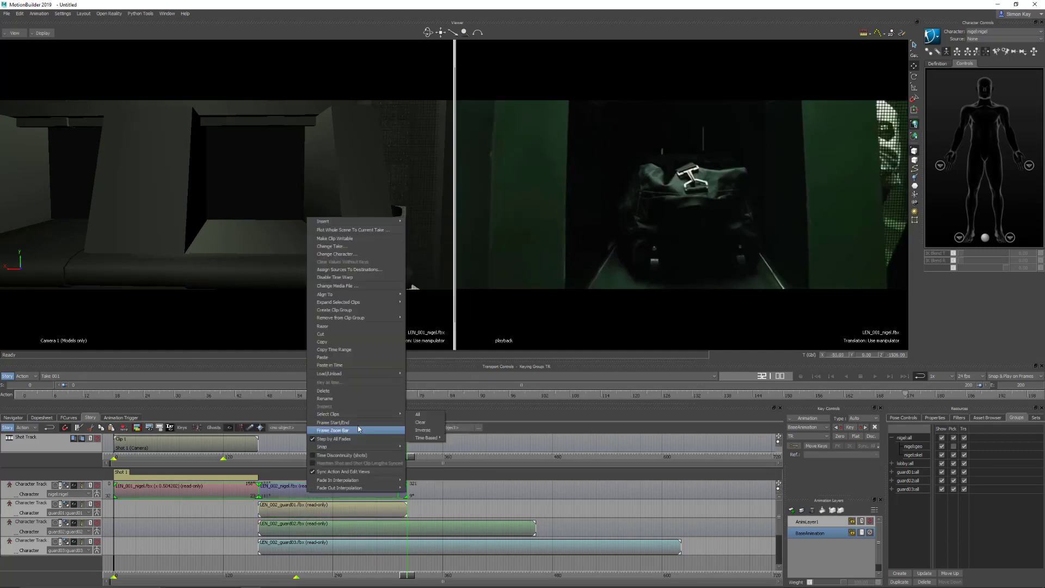
left_click(422, 429)
scroll(299, 165, "up", 5)
mouse_move(410, 572)
left_mouse_down()
mouse_move(269, 569)
mouse_move(399, 570)
left_mouse_up()
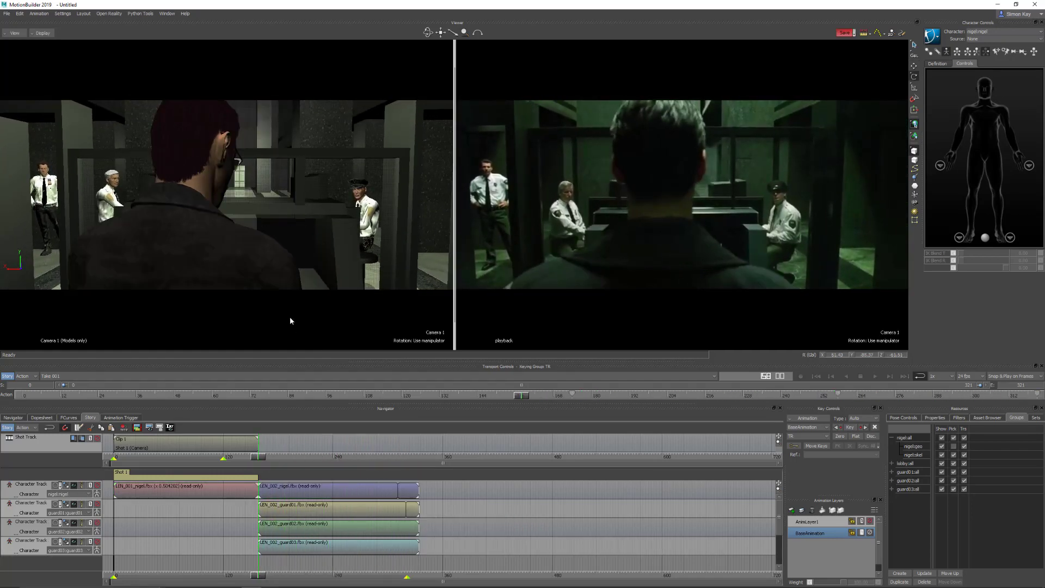
Insert a second shot clip in the Shot Track, starting directly at the end of Shot 1
left_click(290, 317)
mouse_move(260, 461)
left_mouse_down()
mouse_move(400, 447)
mouse_move(258, 459)
left_mouse_up()
right_click(277, 320)
left_click(305, 320)
left_click_drag(261, 445, 259, 446)
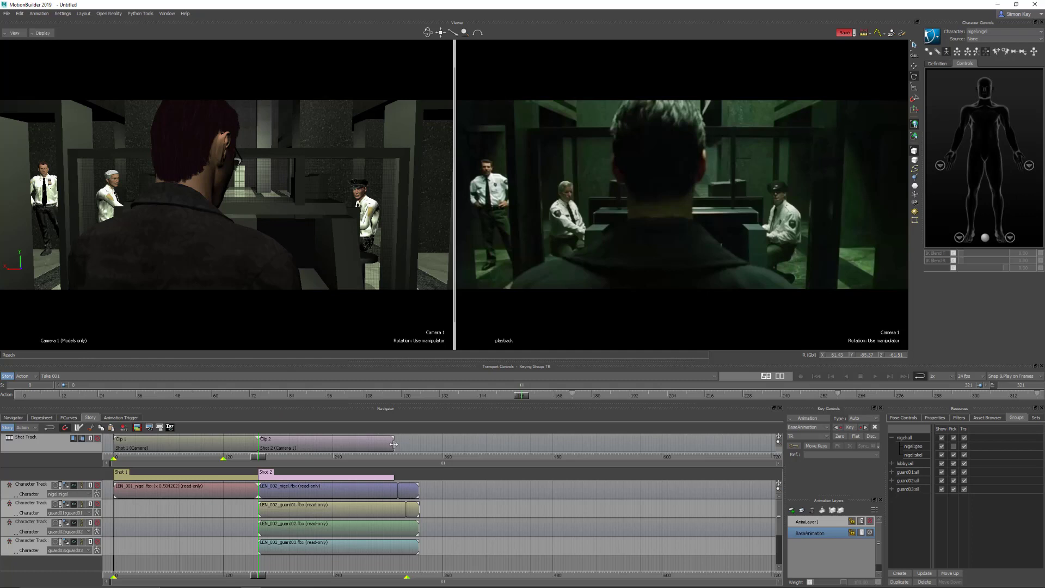
Extend the Shot 2 clip to the end of the LEN_002 clips and play both shots from the start through the Camera Switcher
left_click_drag(393, 444, 418, 445)
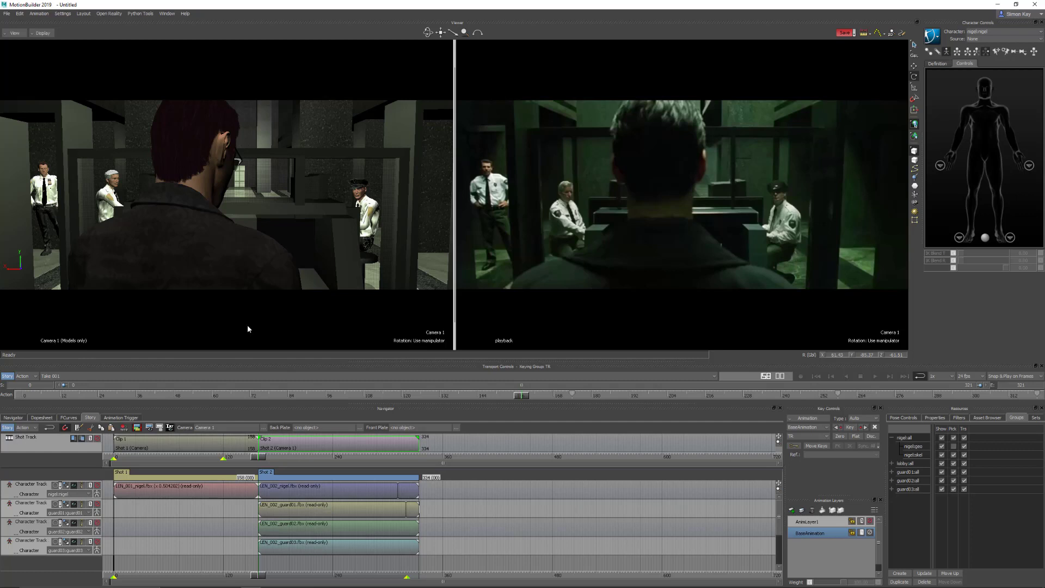
key("ctrl+0")
left_click_drag(521, 396, 31, 397)
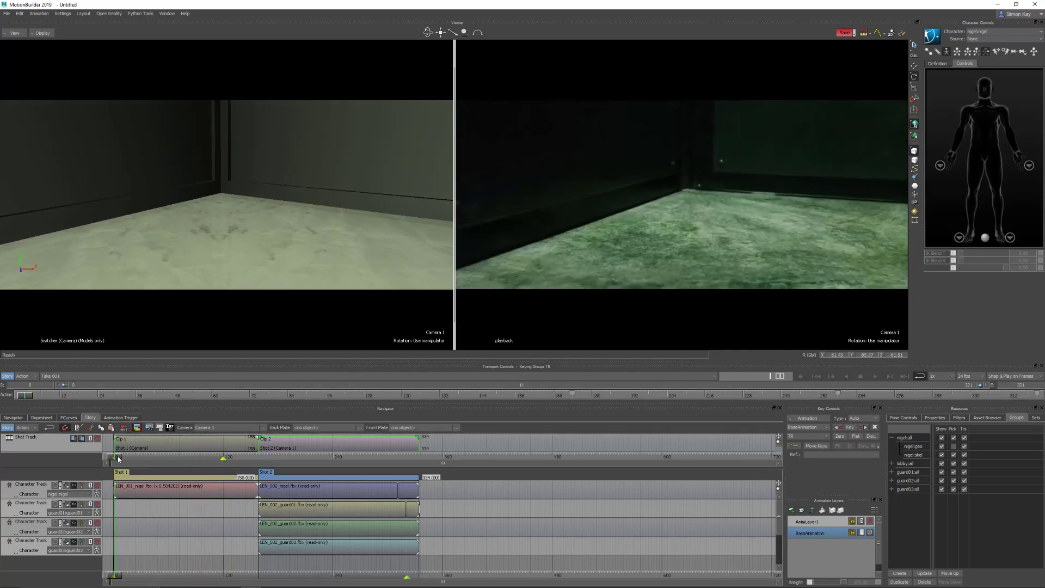
mouse_move(117, 457)
left_mouse_down()
mouse_move(294, 452)
mouse_move(136, 457)
left_mouse_up()
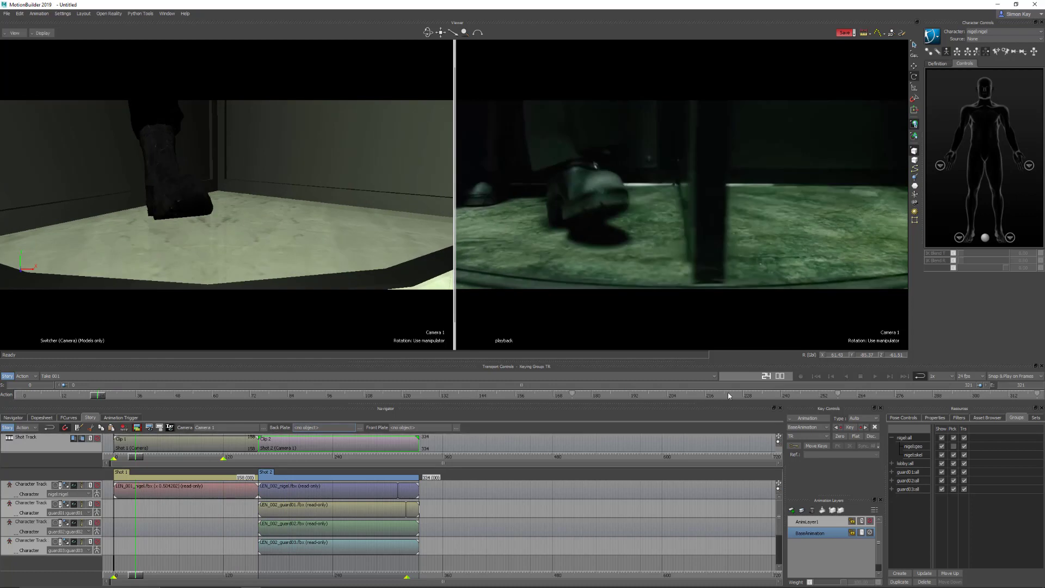
left_click(818, 376)
left_click(874, 376)
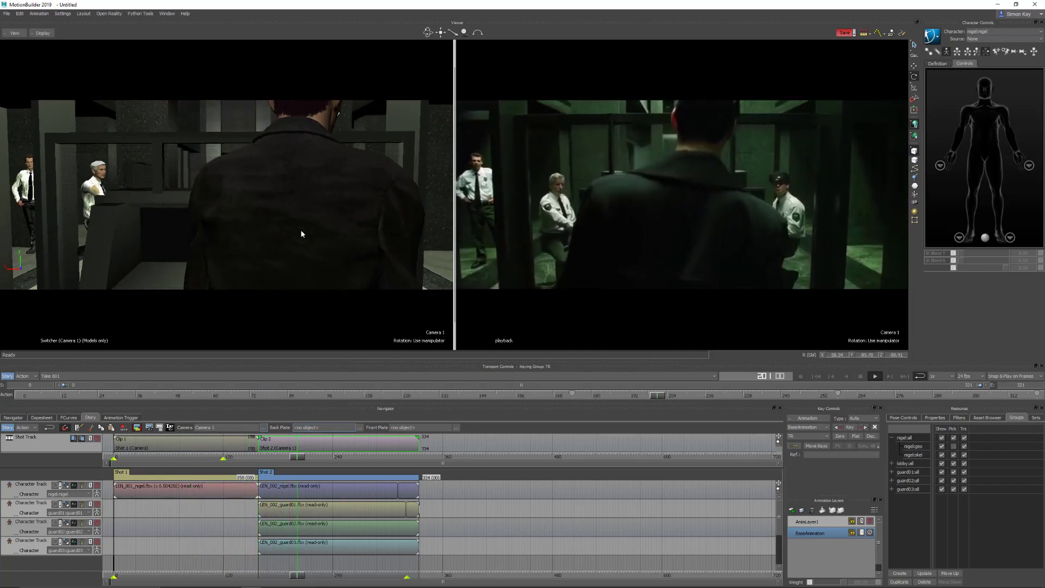
left_click(859, 376)
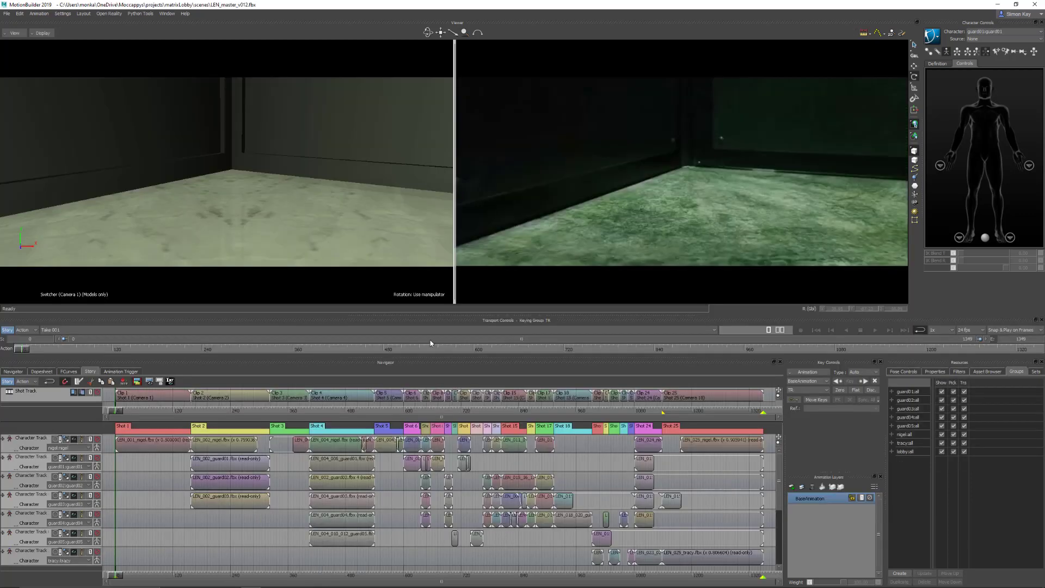
Scrub the LEN_master_v012 scene to the start of Shot 2 and toggle the Passthrough option on tracy's character track
left_click(45, 396)
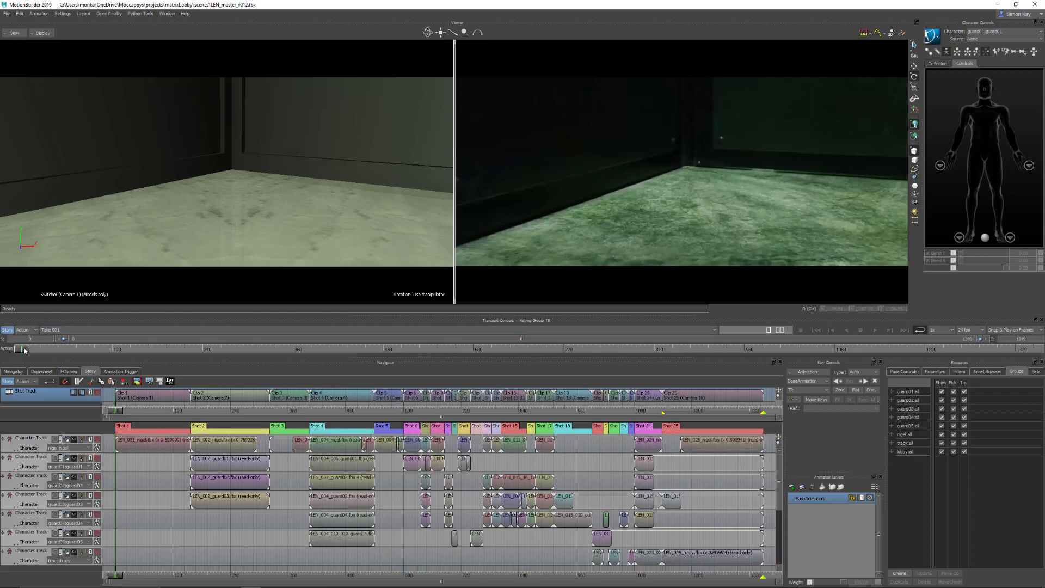
mouse_move(25, 348)
left_mouse_down()
mouse_move(289, 332)
mouse_move(1042, 320)
mouse_move(1, 308)
mouse_move(220, 485)
left_mouse_up()
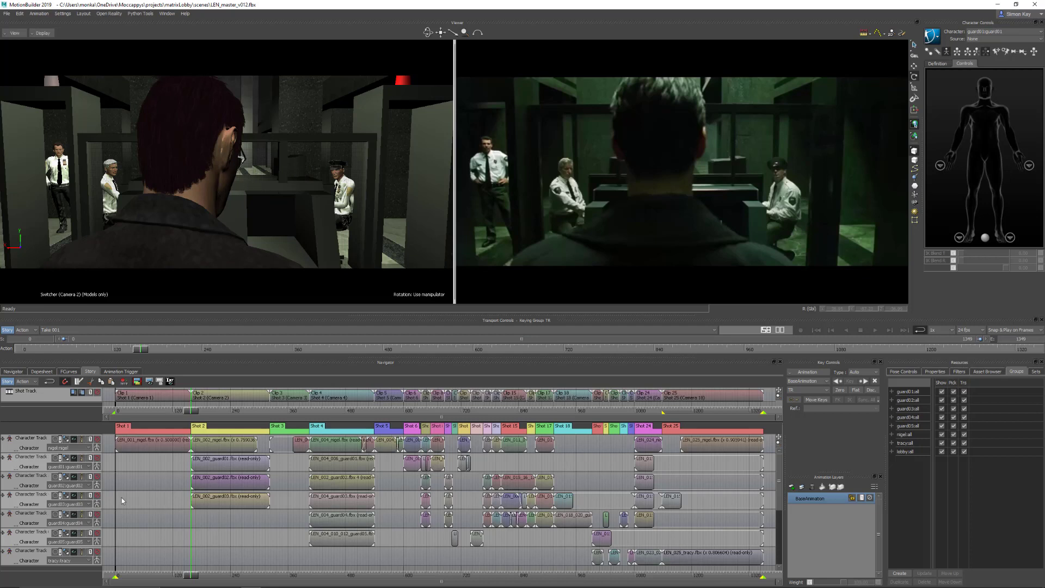
left_click(34, 558)
right_click(72, 559)
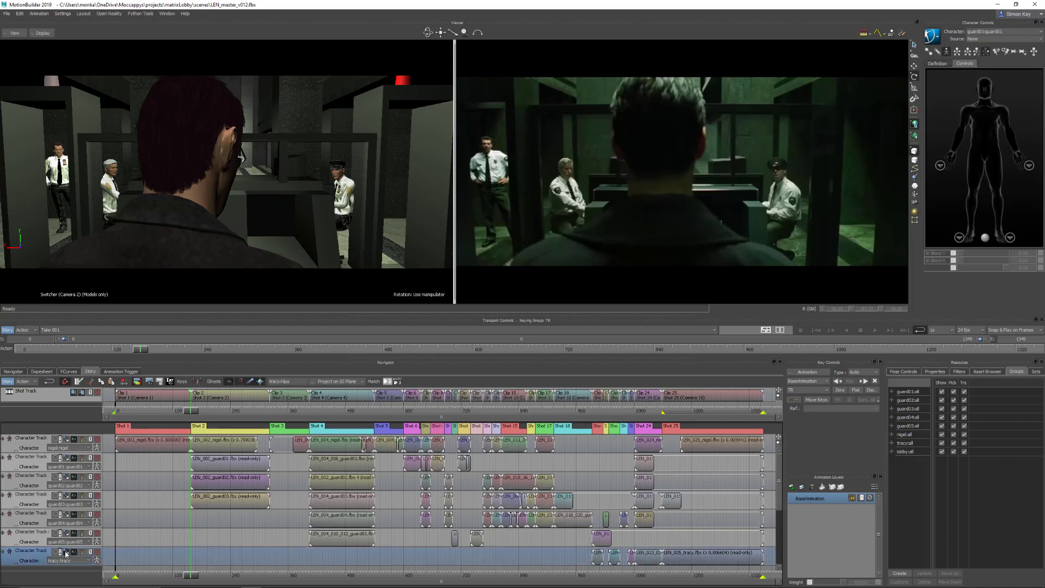
left_click(77, 583)
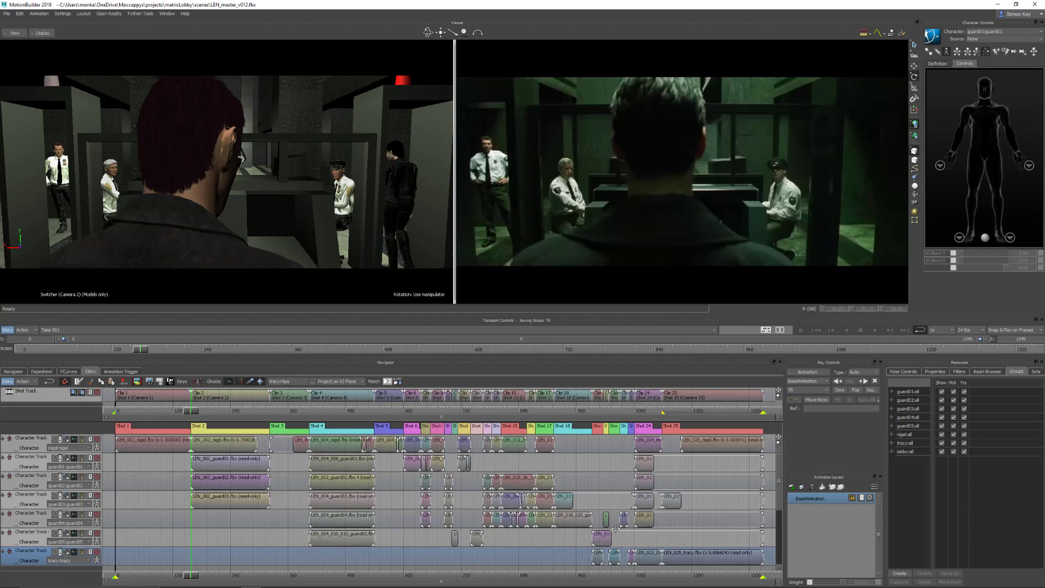
Compare tracy's placement in her first shot with Shot 2, and switch her track's Passthrough option back
left_click(596, 576)
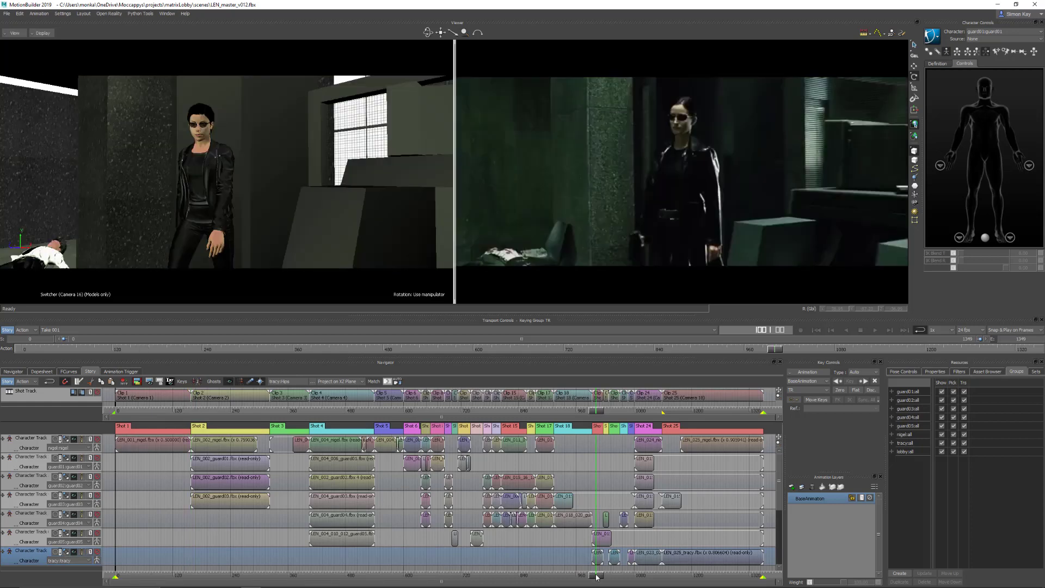
left_click_drag(596, 577, 218, 552)
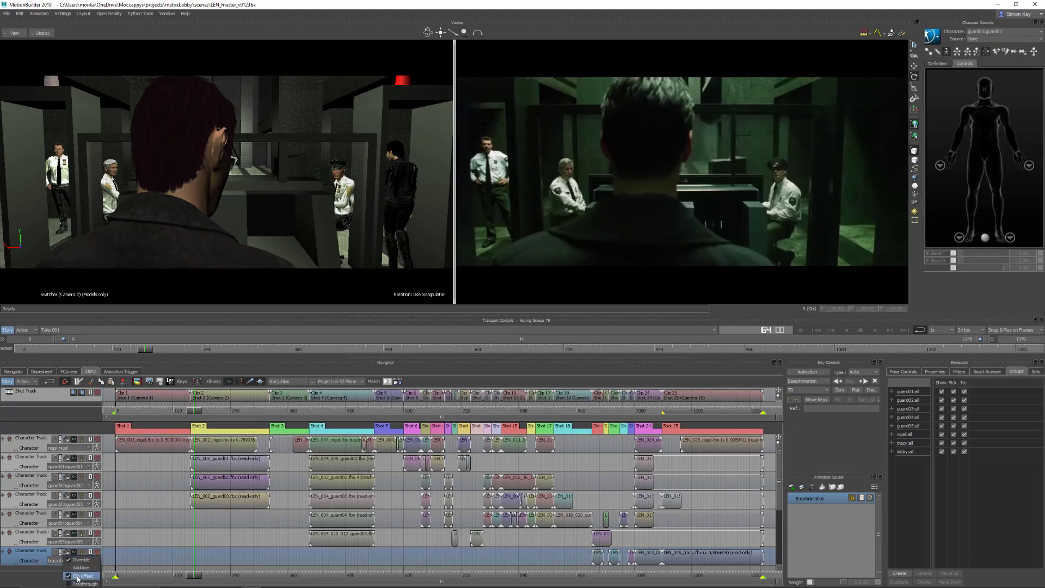
left_click(66, 553)
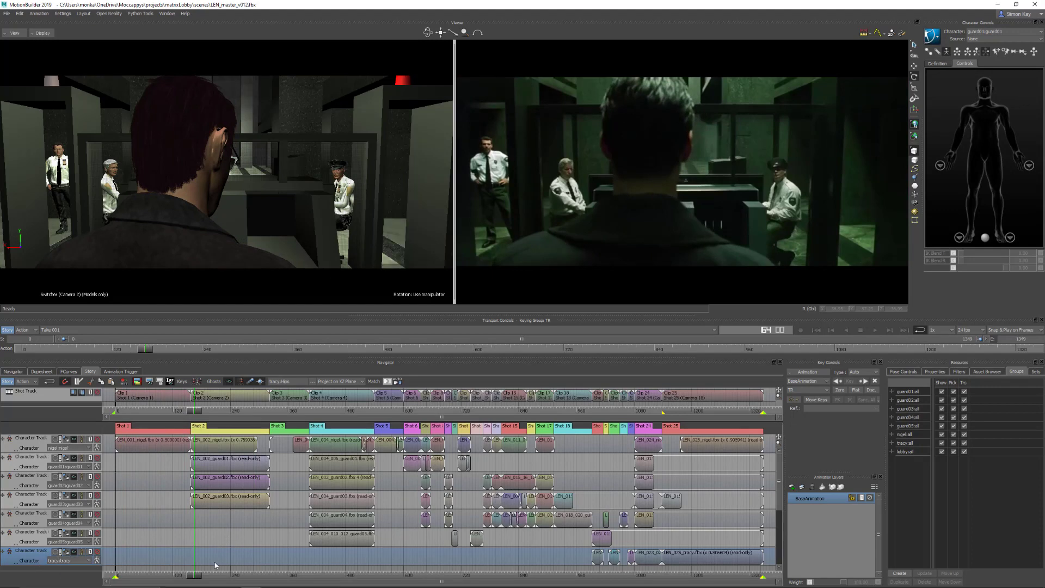
Go to frame 497 in Shot 4 and insert a Character Additive subtrack under nigel's character track
left_click_drag(196, 577, 309, 558)
left_click(399, 251)
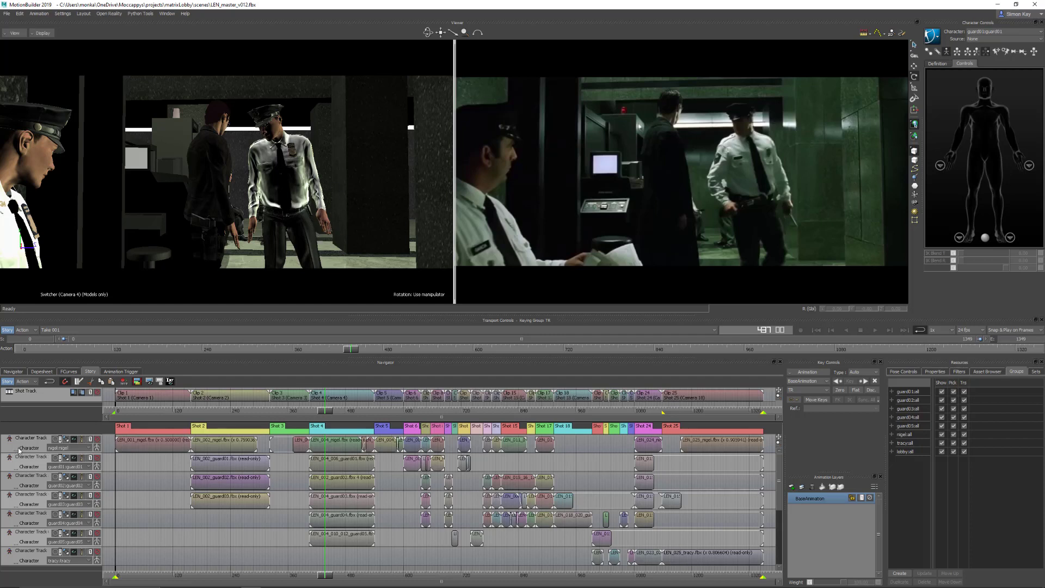
left_click(32, 442)
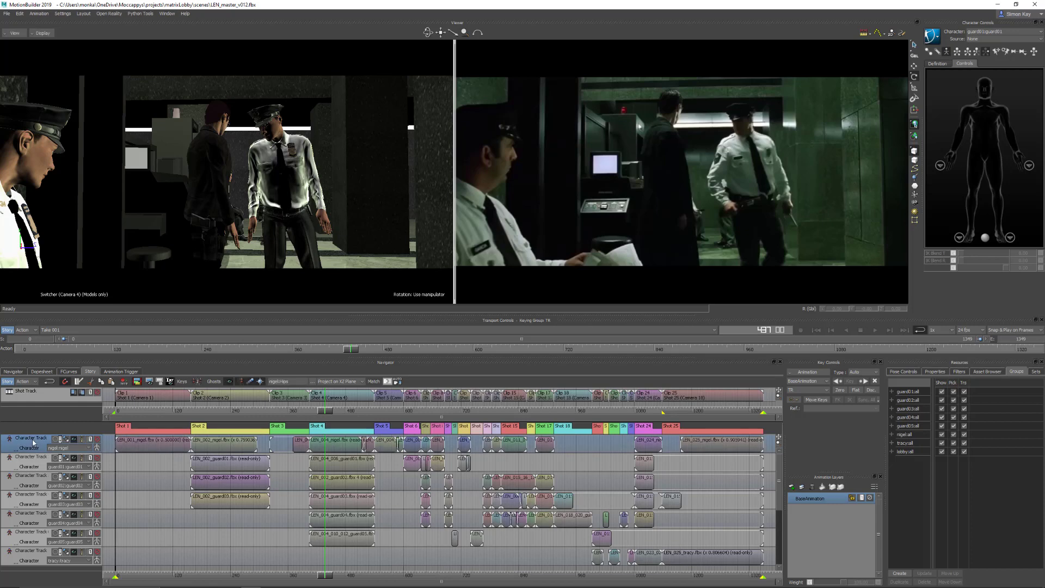
right_click(33, 442)
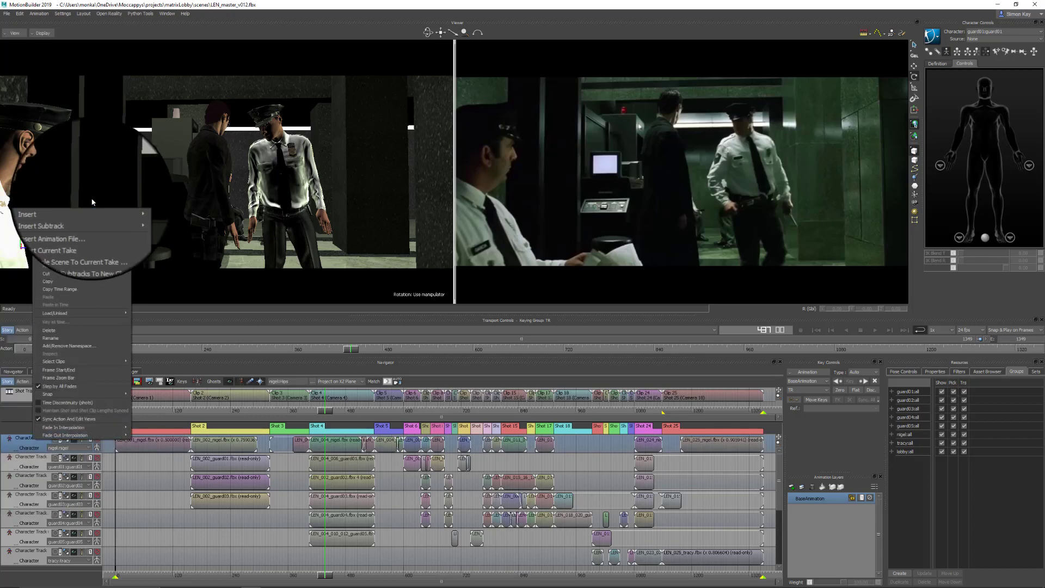
mouse_move(96, 221)
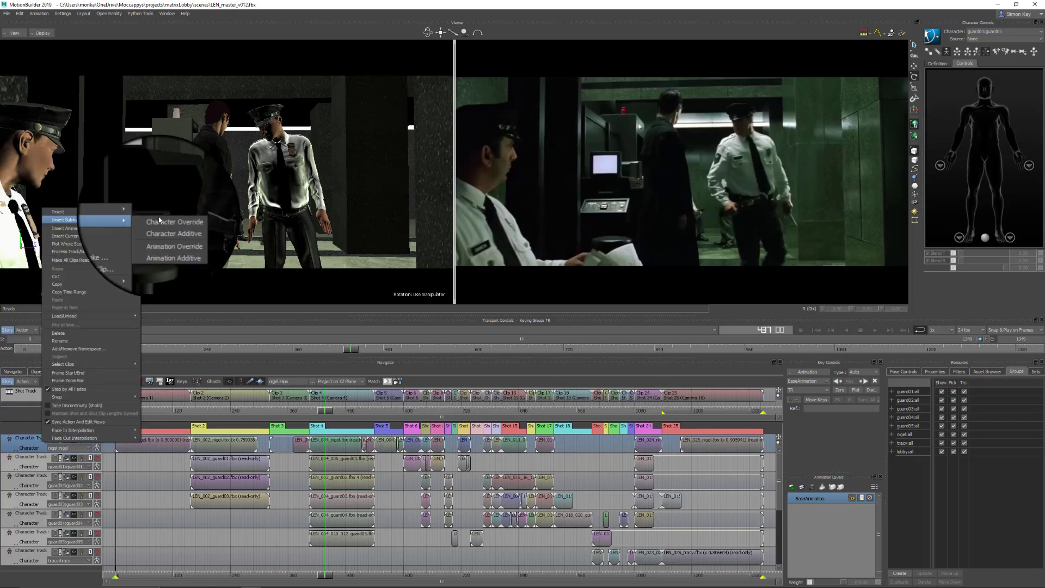
left_click(174, 232)
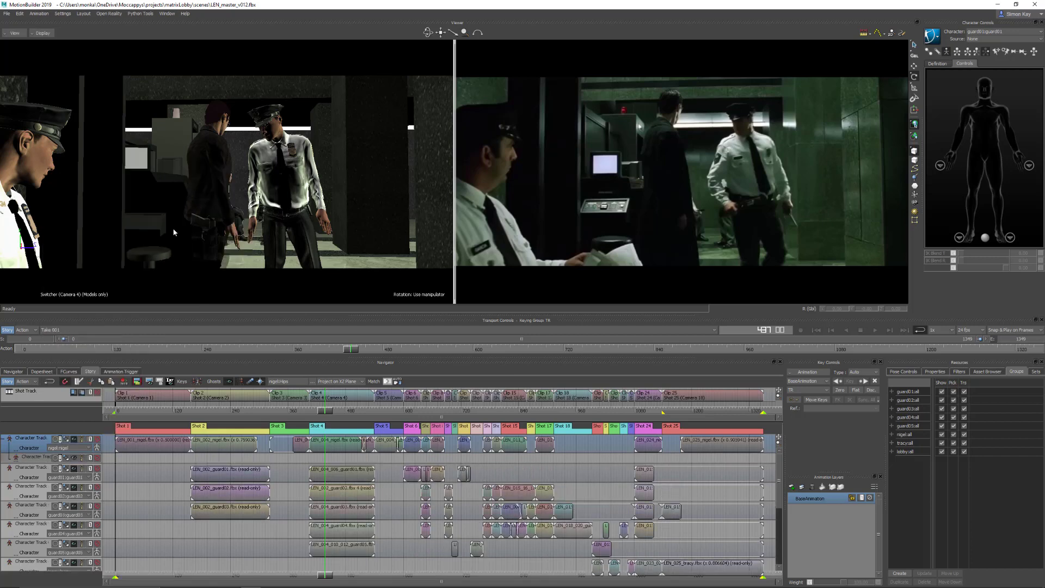
Show the scene in the Producer Perspective with X-Ray display and solo nigel's character track
left_click(34, 460)
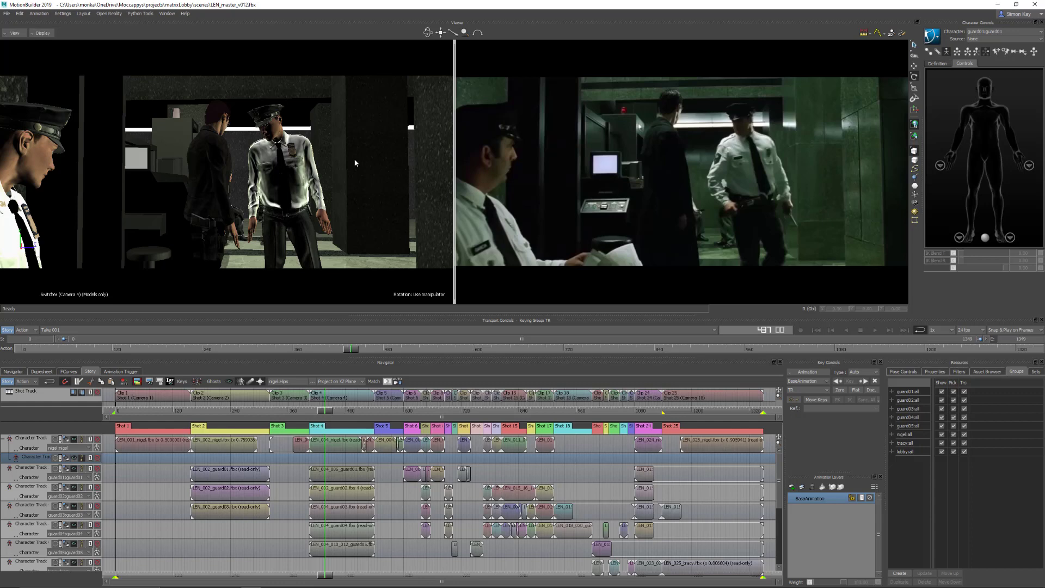
key("ctrl+e")
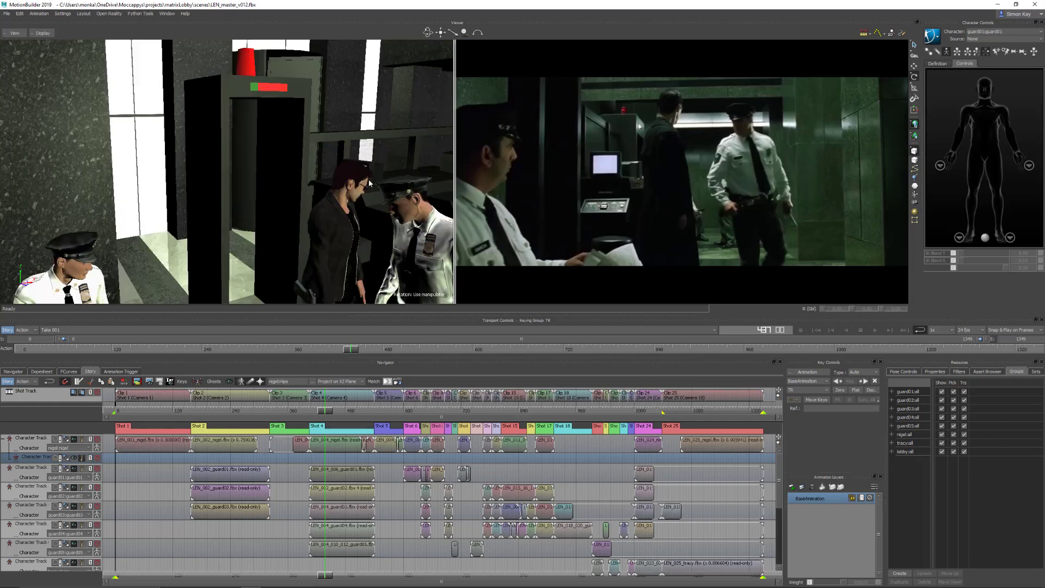
left_click_drag(368, 199, 340, 199, "ctrl+shift")
key("ctrl+a")
key("ctrl+a")
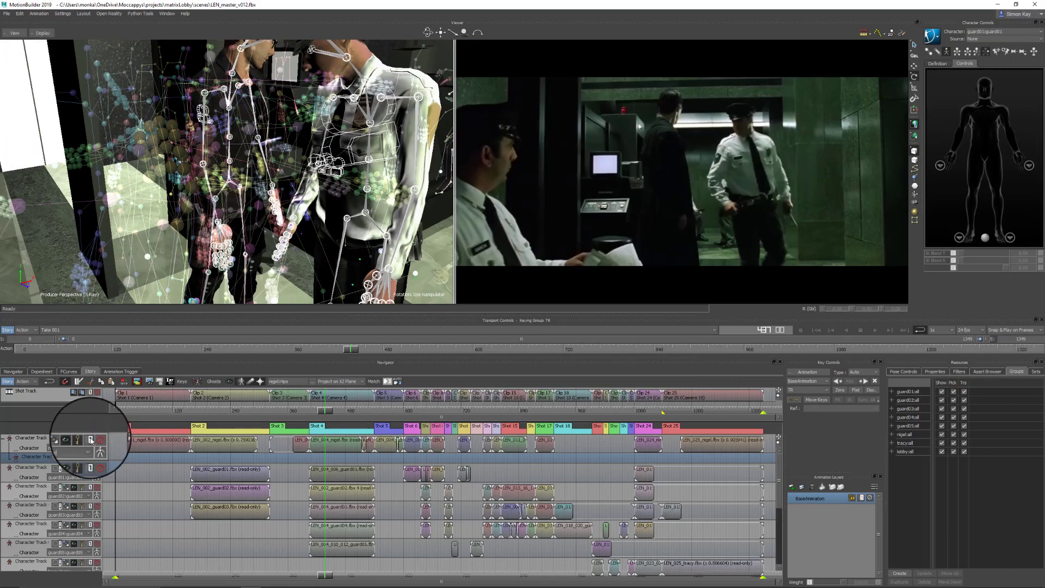
left_click(90, 439)
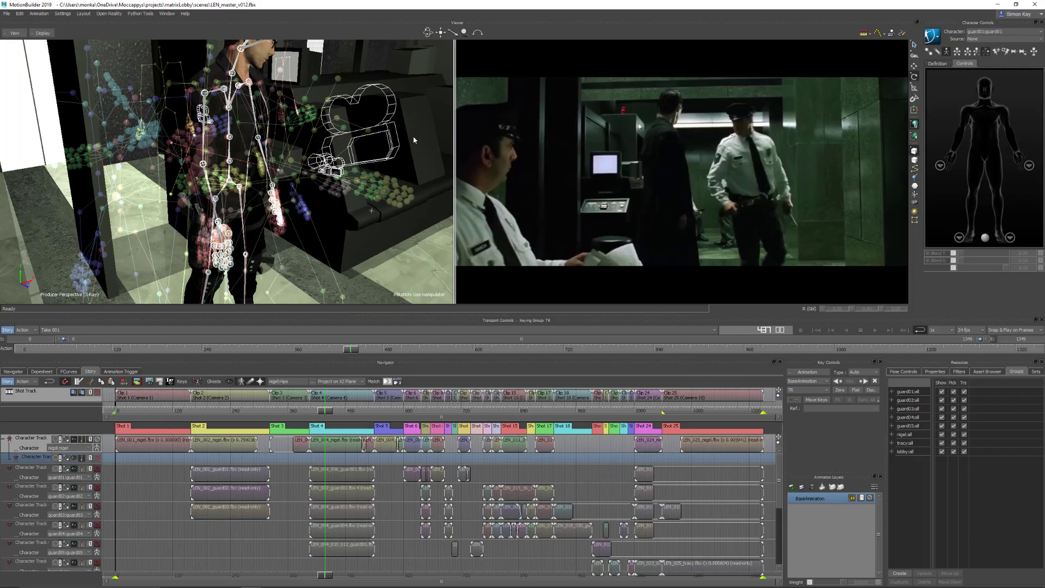
Turn off the ghost display on nigel's character track and frame his right hand closely
left_click_drag(256, 180, 486, 268, "ctrl+shift")
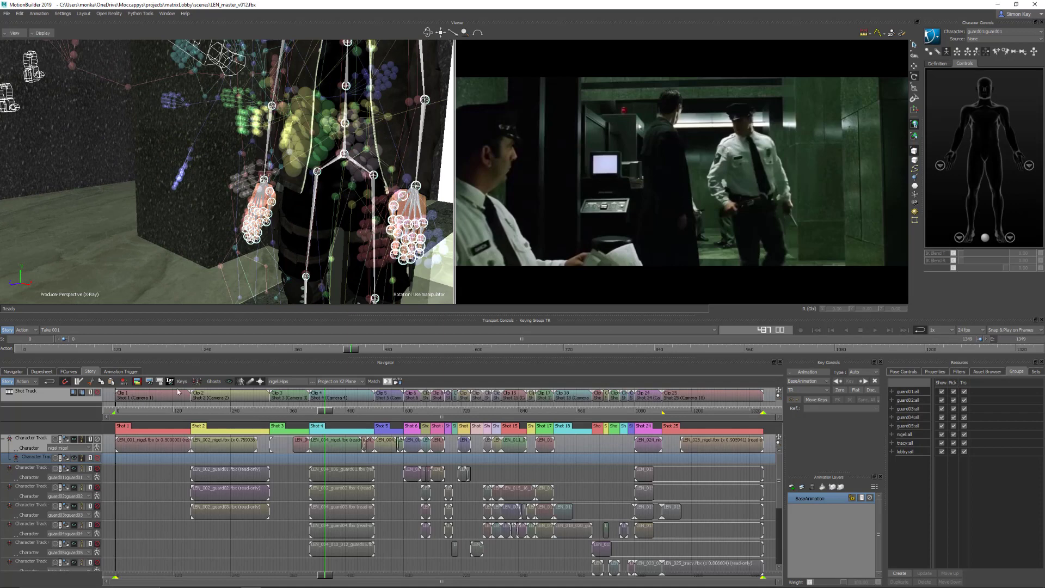
left_click(74, 439)
left_click_drag(368, 173, 262, 196, "ctrl+shift")
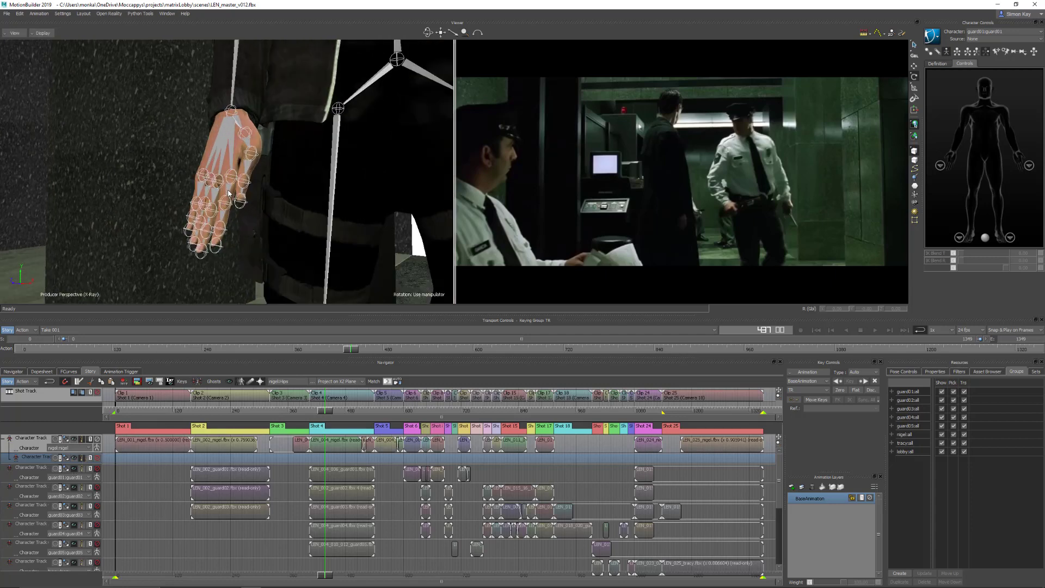
Show the Schematic view beside the perspective and select the finger bones of nigel's right hand, leaving out the thumb
left_click(641, 138)
key("ctrl+w")
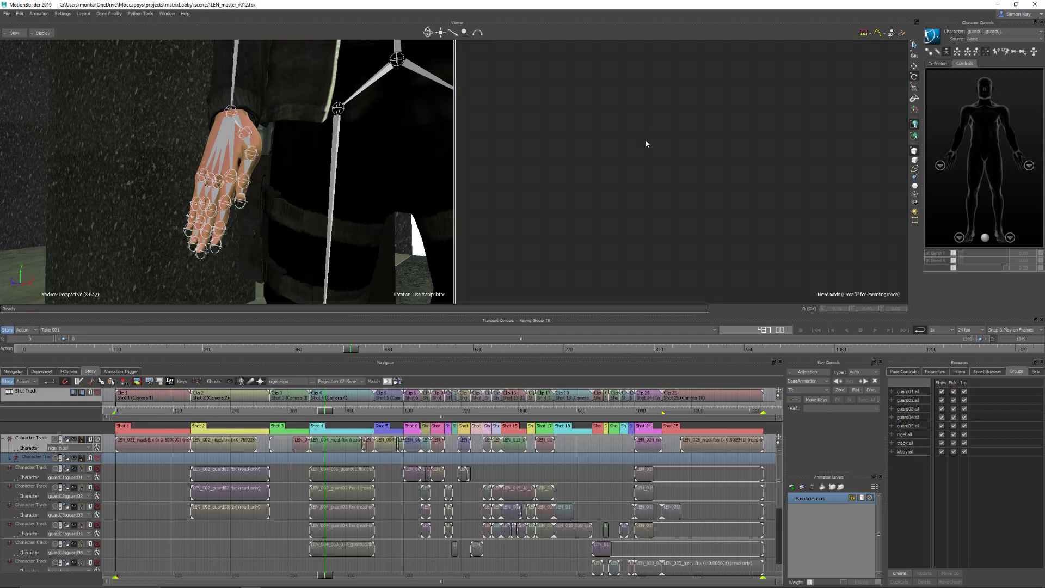
left_click(231, 175)
key("f")
scroll(664, 244, "up", 3)
left_click_drag(806, 267, 588, 142)
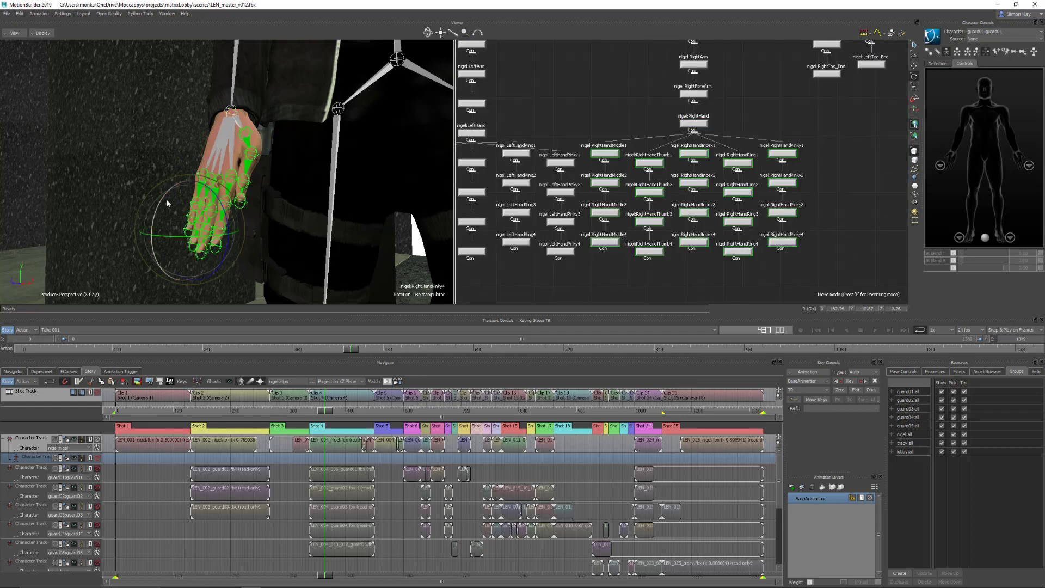
Rotate nigel's right-hand fingers into a relaxed curl of about 22° in X, increasing to about 39° at the pinky
left_click(173, 202)
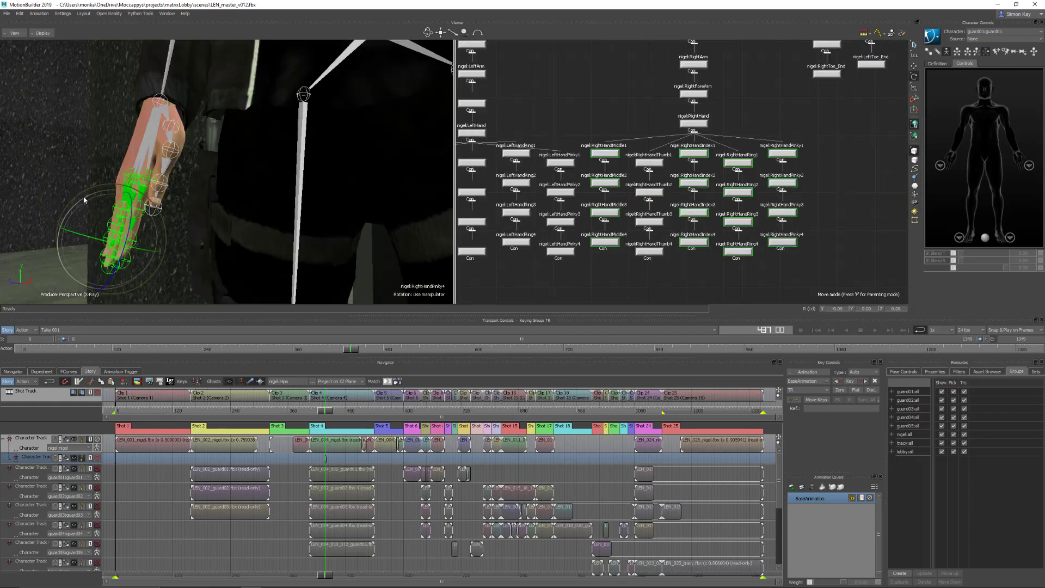
left_click_drag(85, 198, 79, 206)
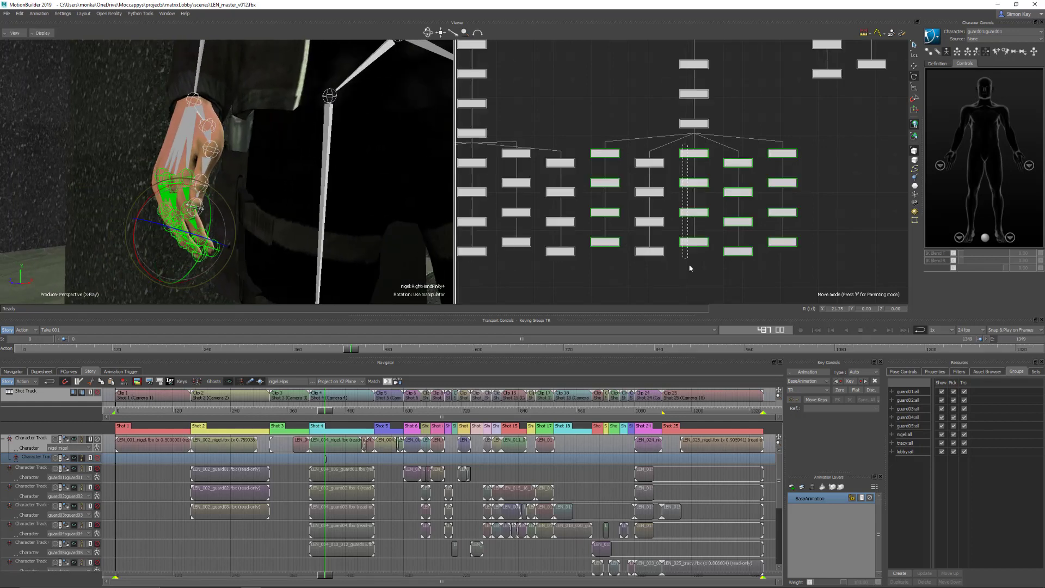
left_click_drag(163, 194, 154, 200)
left_click_drag(806, 141, 767, 254)
left_click_drag(153, 197, 150, 203)
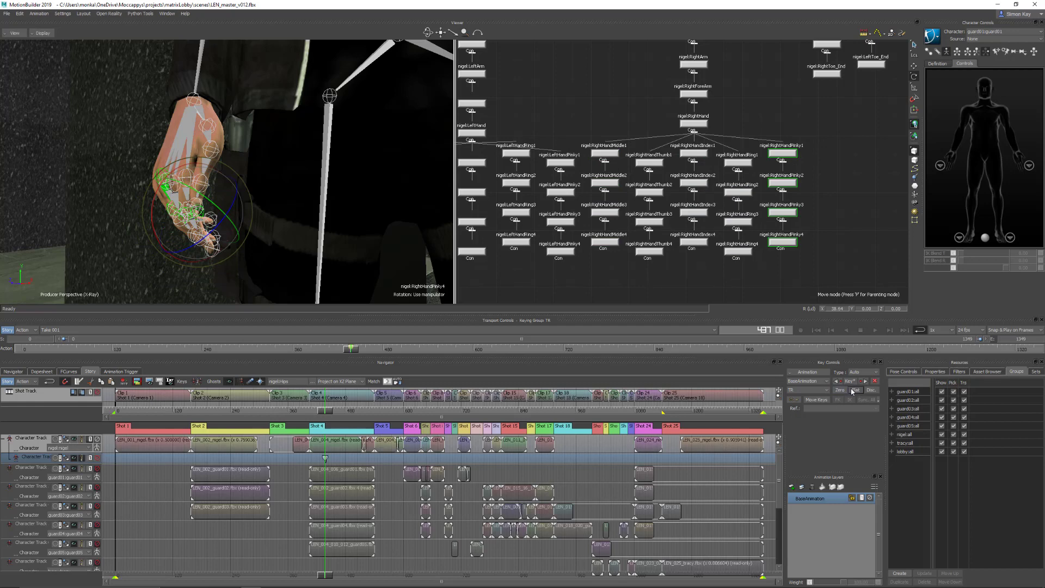
Adjust the thumb of nigel's right hand, starting from the RightHandThumb2 bone and stepping through its bone chain
left_click(210, 150)
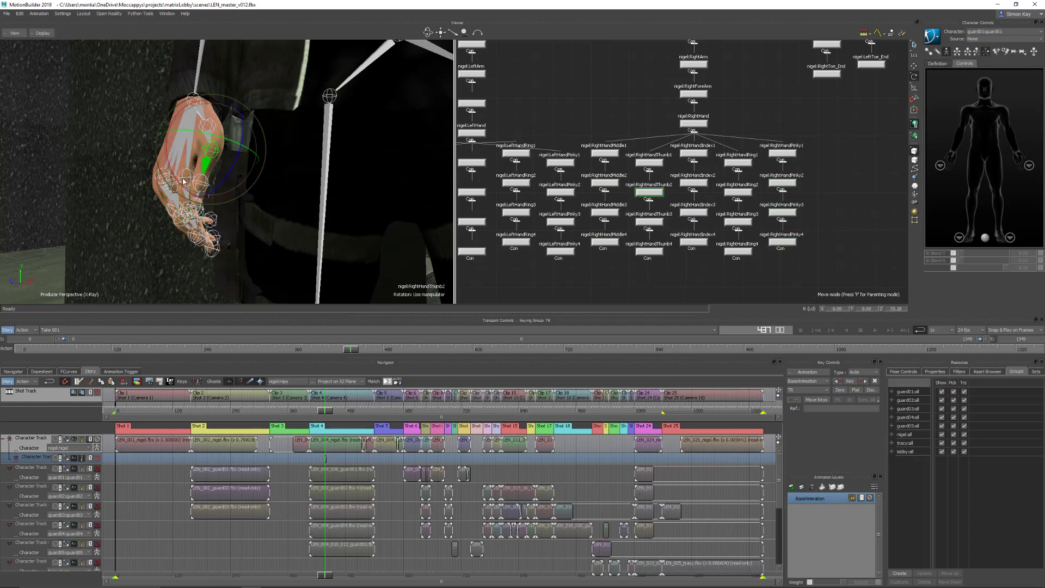
left_click_drag(183, 179, 364, 190)
key("f")
key("Page_Down")
key("Page_Up")
key("Page_Up")
key("Page_Down")
key("Page_Up")
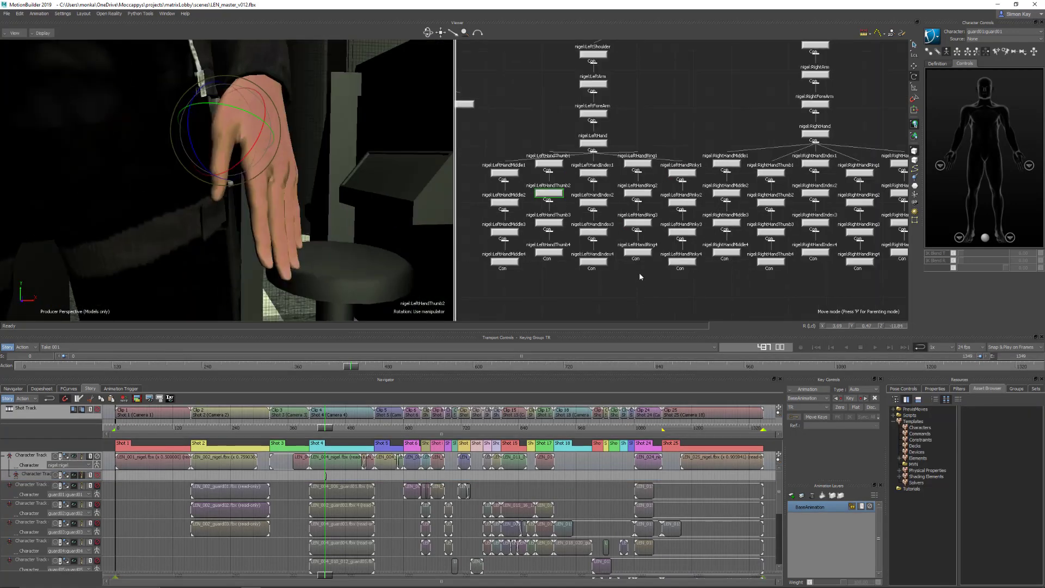
Curl nigel's left-hand fingers without the thumb, bending the pinky to about 39° in X, and key the pose at frame 497
left_click_drag(702, 276, 484, 155)
left_click_drag(535, 158, 565, 276, "ctrl")
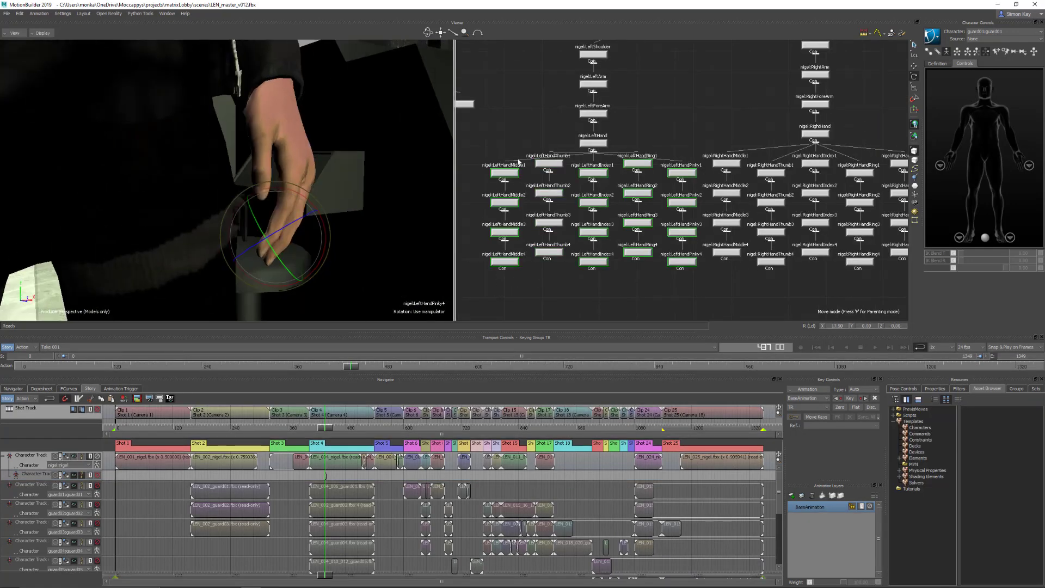
left_click_drag(577, 161, 609, 272, "ctrl")
left_click_drag(704, 157, 639, 291)
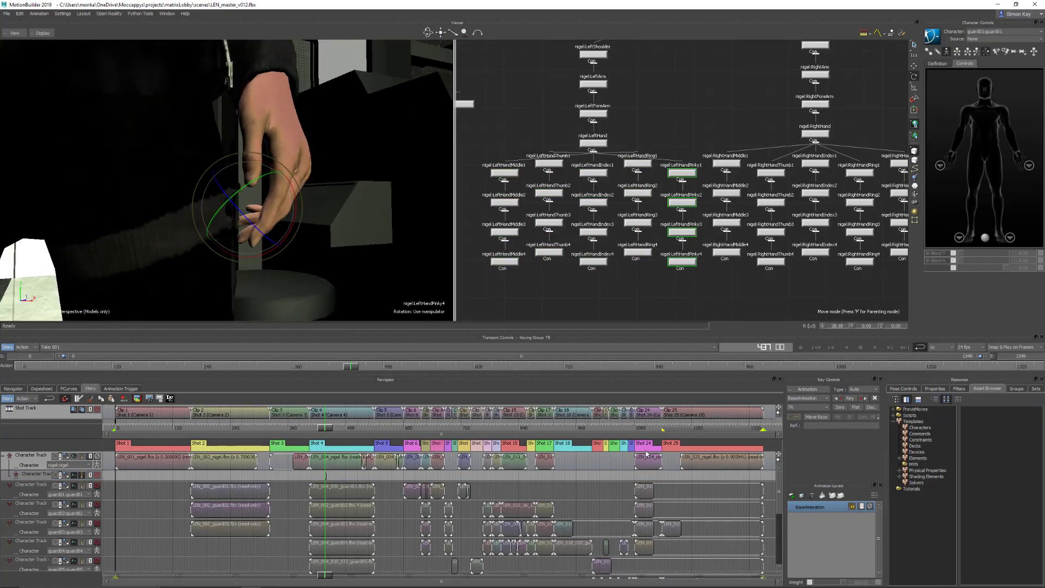
left_click_drag(306, 209, 352, 214, "ctrl+shift")
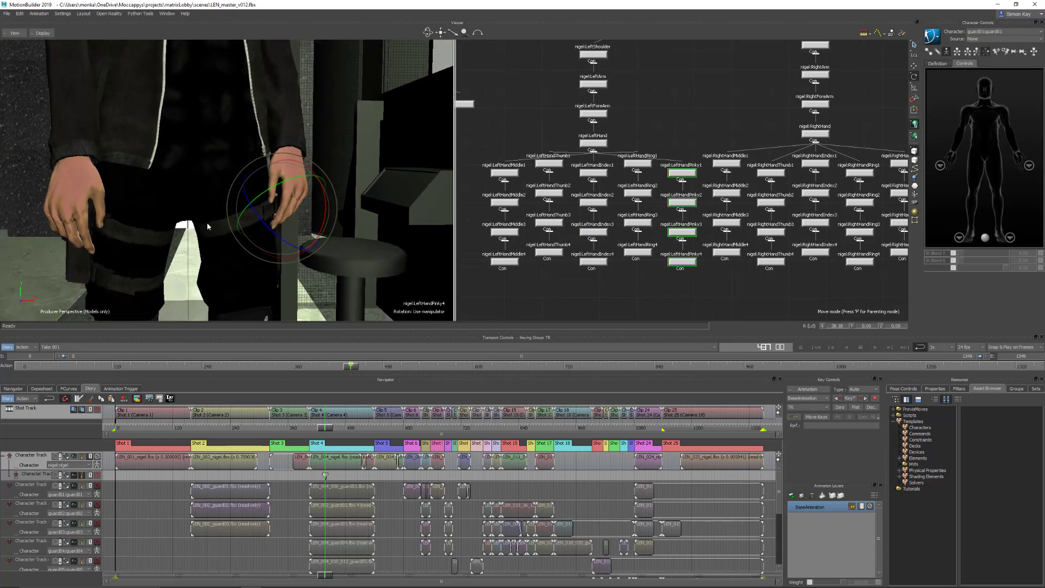
left_click_drag(207, 223, 314, 214, "ctrl+shift")
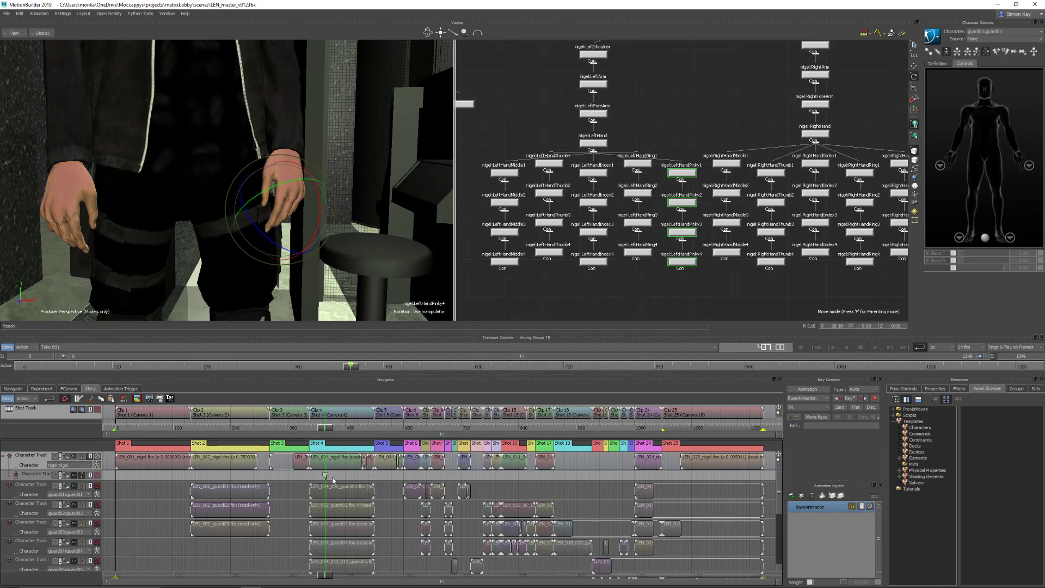
left_click_drag(333, 480, 338, 487, "ctrl")
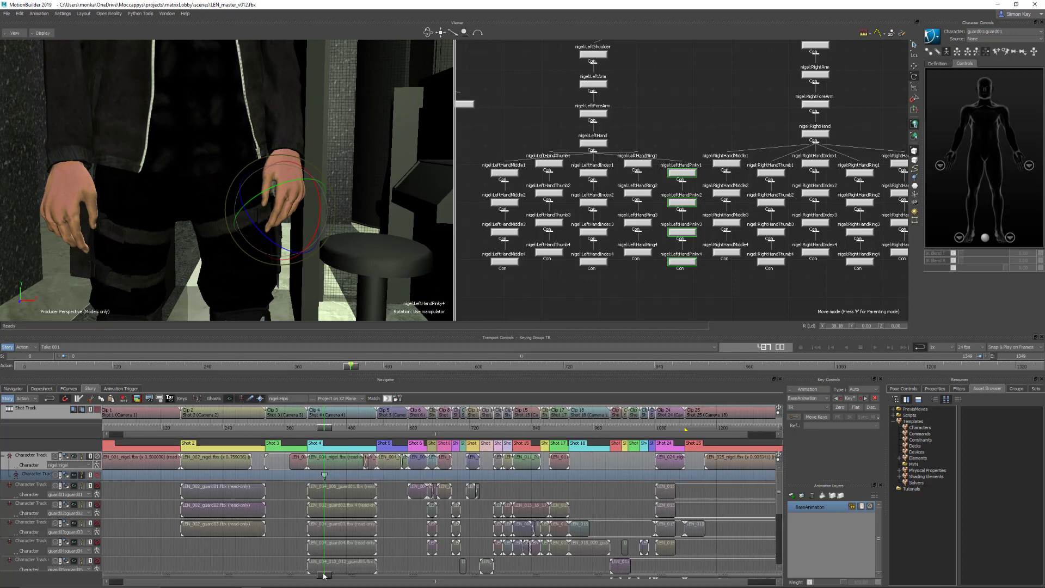
Stretch the finger-pose clip on nigel's additive subtrack to cover the whole timeline, from frame 0 to the end of Shot 25
left_click_drag(324, 575, 323, 574)
left_click_drag(320, 496, 354, 408, "ctrl")
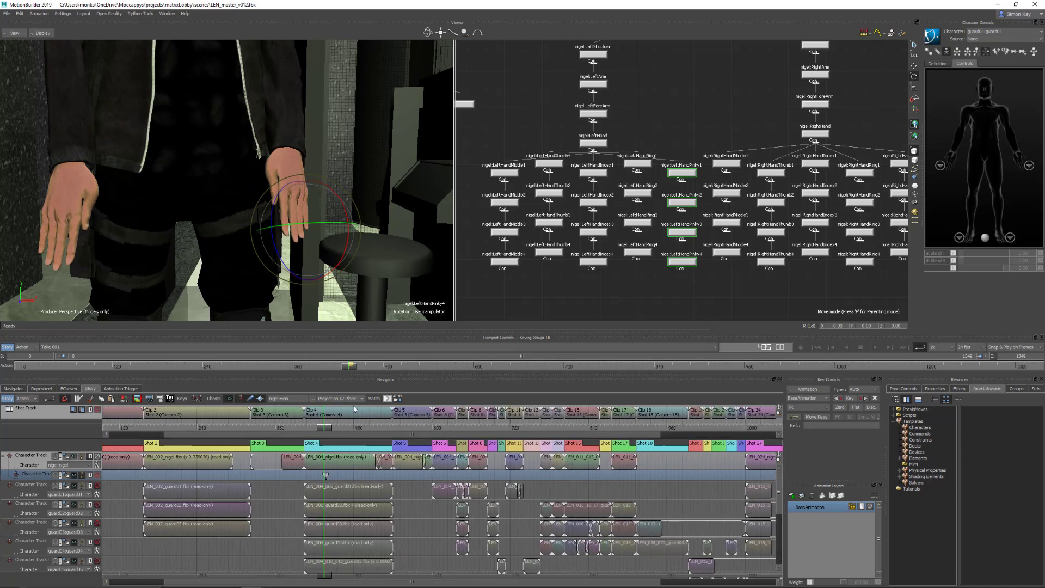
left_click(379, 229)
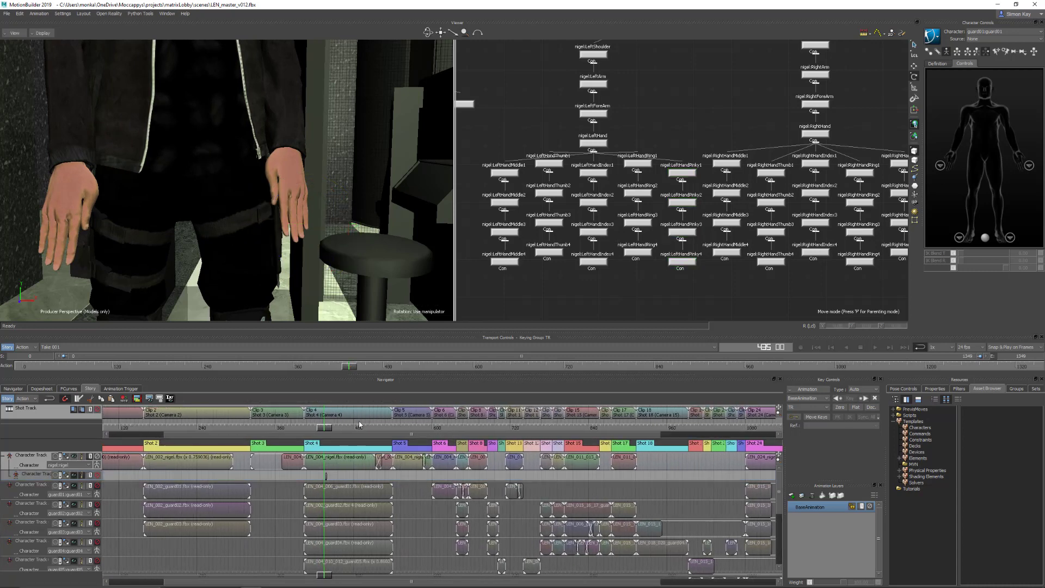
left_click(326, 477)
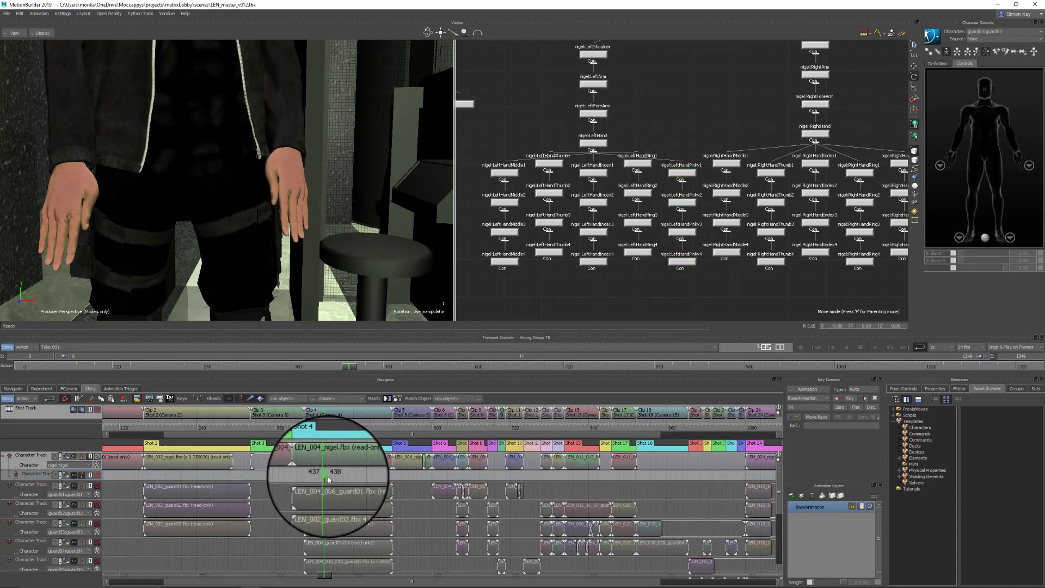
left_click_drag(326, 476, 432, 478)
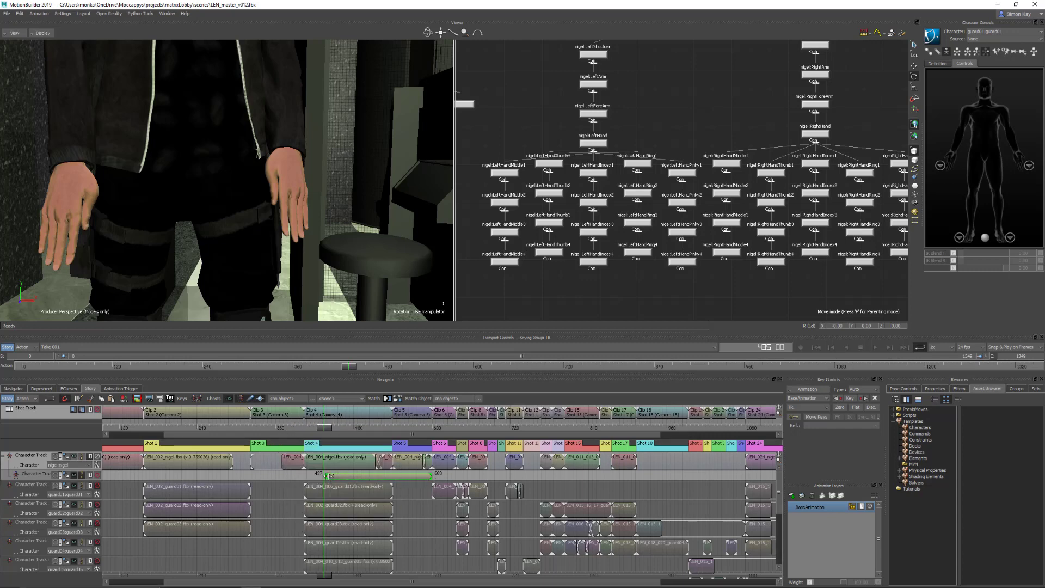
left_click_drag(326, 477, 182, 477)
key("a")
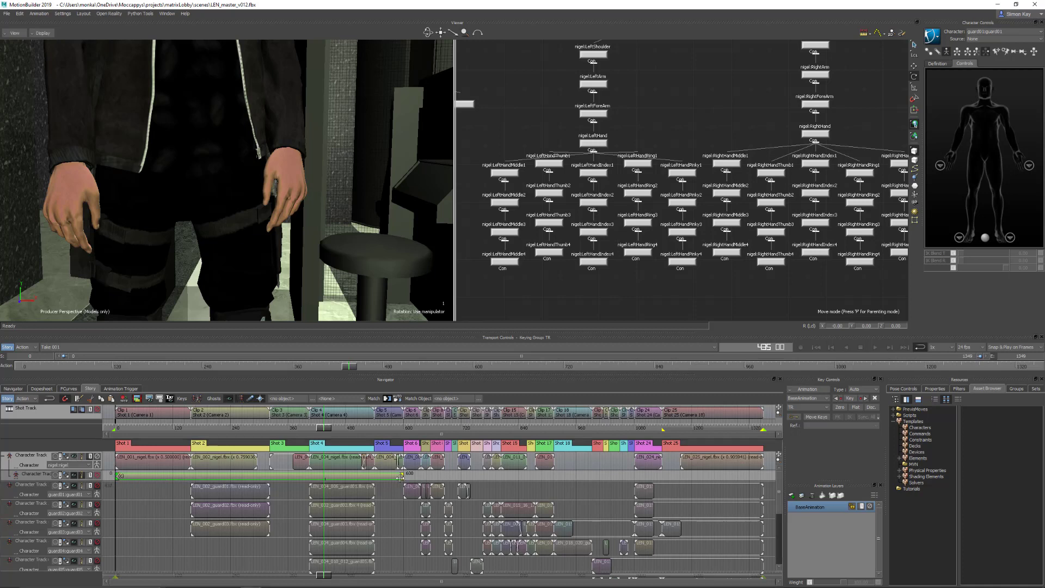
left_click_drag(402, 476, 576, 482)
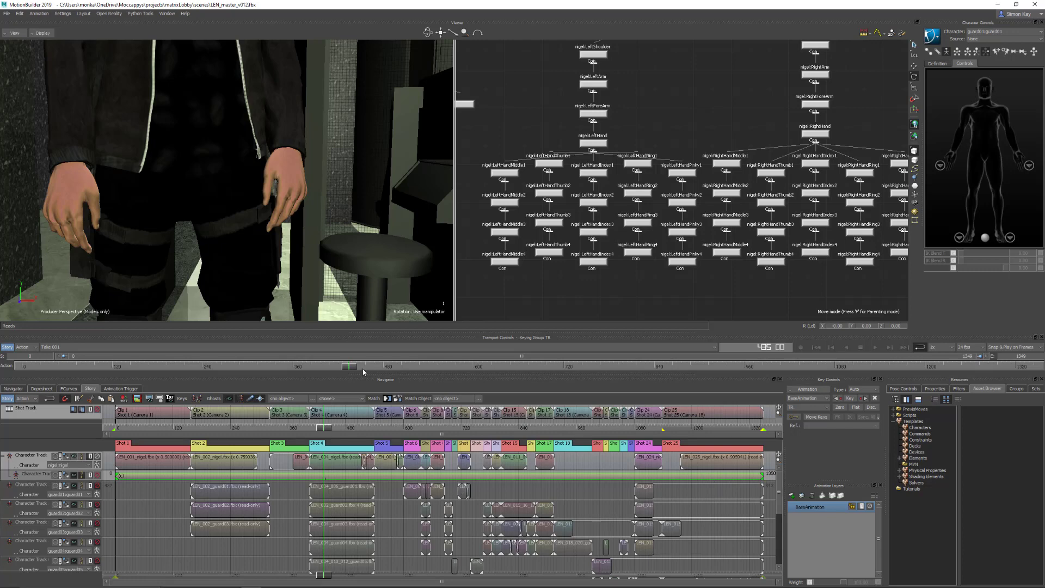
Check nigel's relaxed hands further along Shot 4 and turn off solo on nigel's track to bring back the guards
left_click_drag(351, 366, 394, 361)
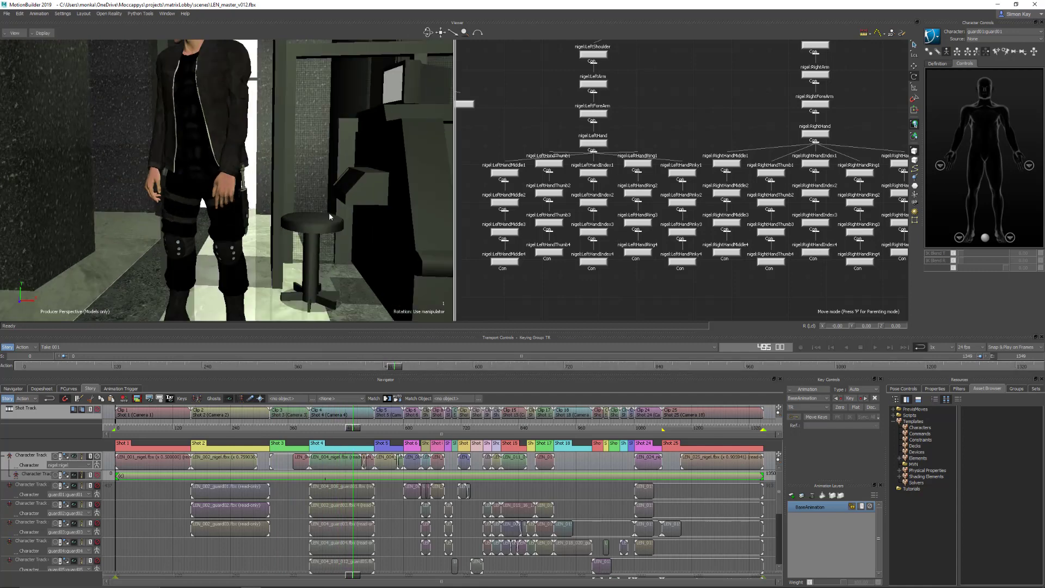
left_click_drag(329, 217, 370, 237, "ctrl+shift")
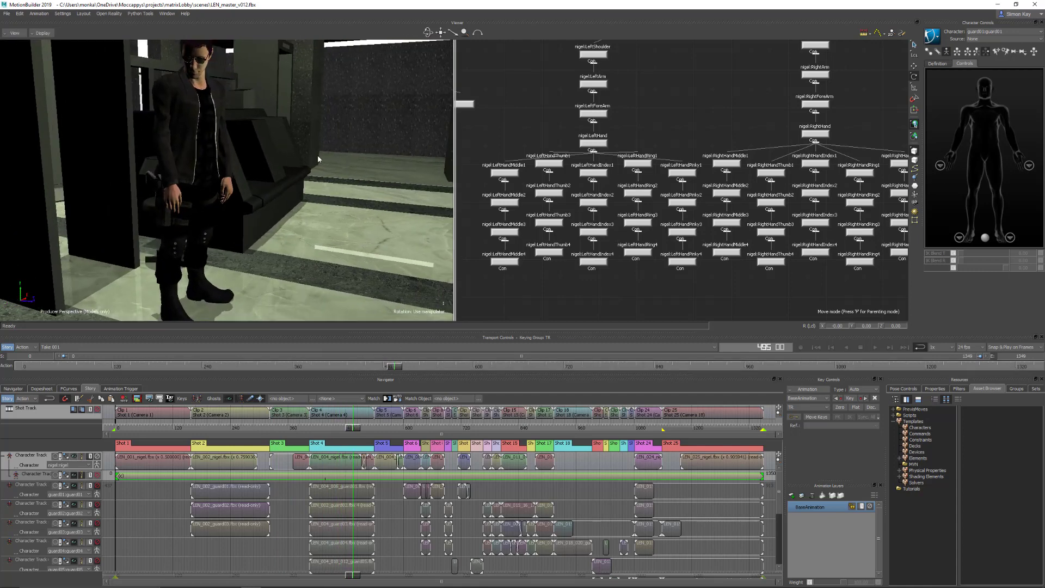
left_click_drag(318, 158, 327, 216, "ctrl+shift")
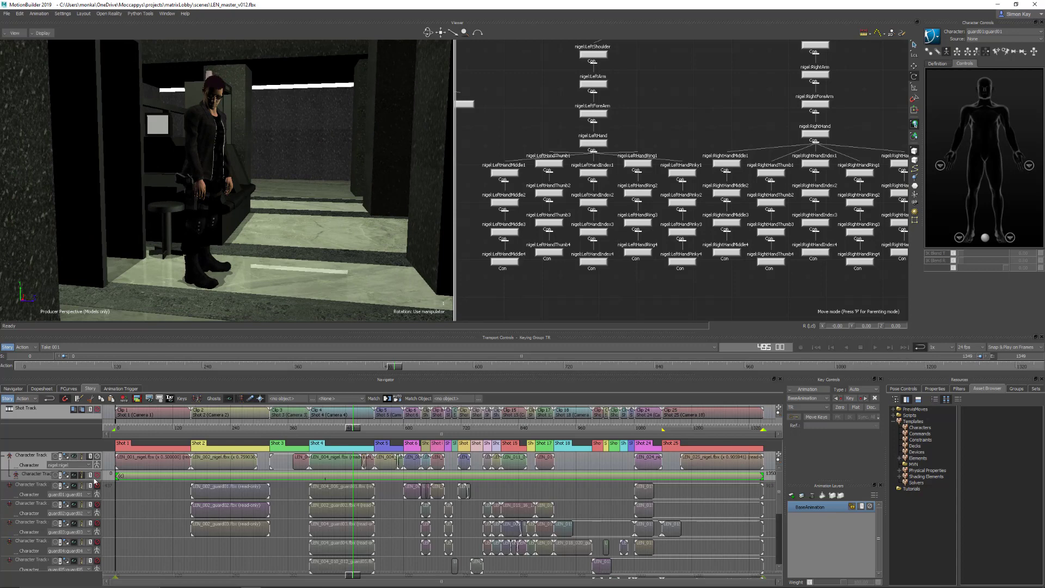
left_click(90, 457)
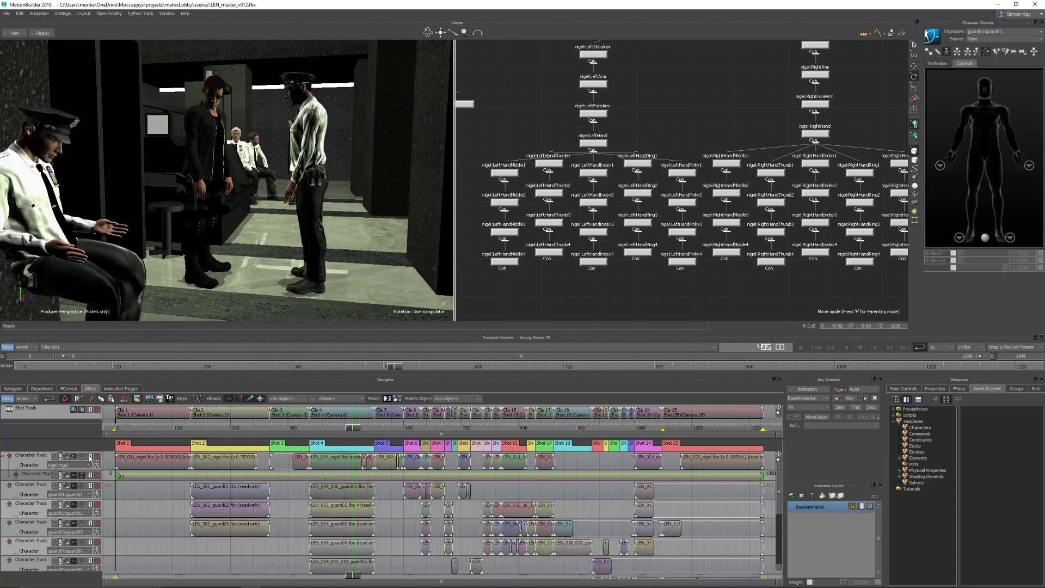
Insert a Character Additive subtrack under the guard01 character track
left_click(28, 491)
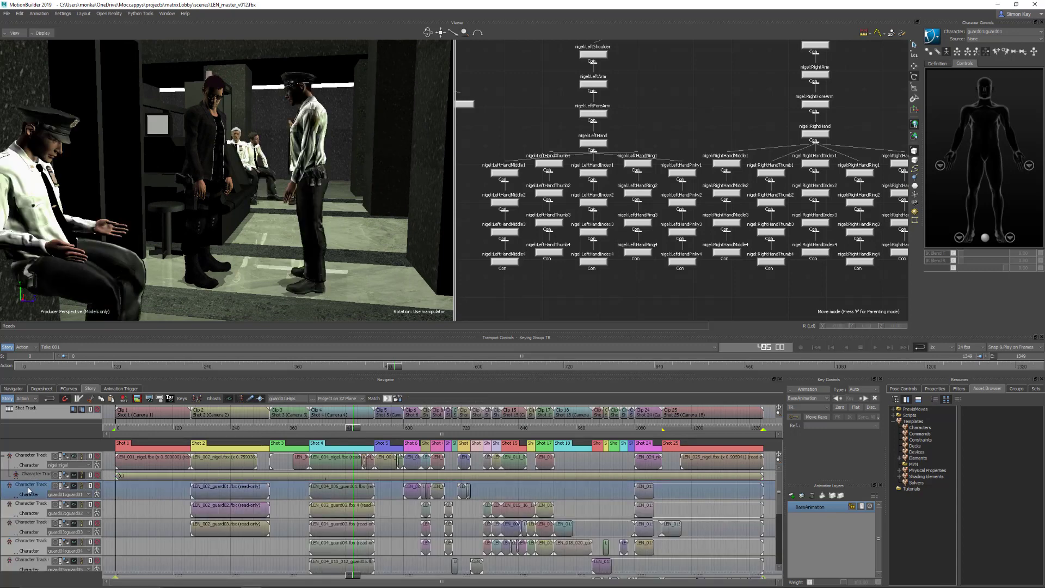
right_click(36, 490)
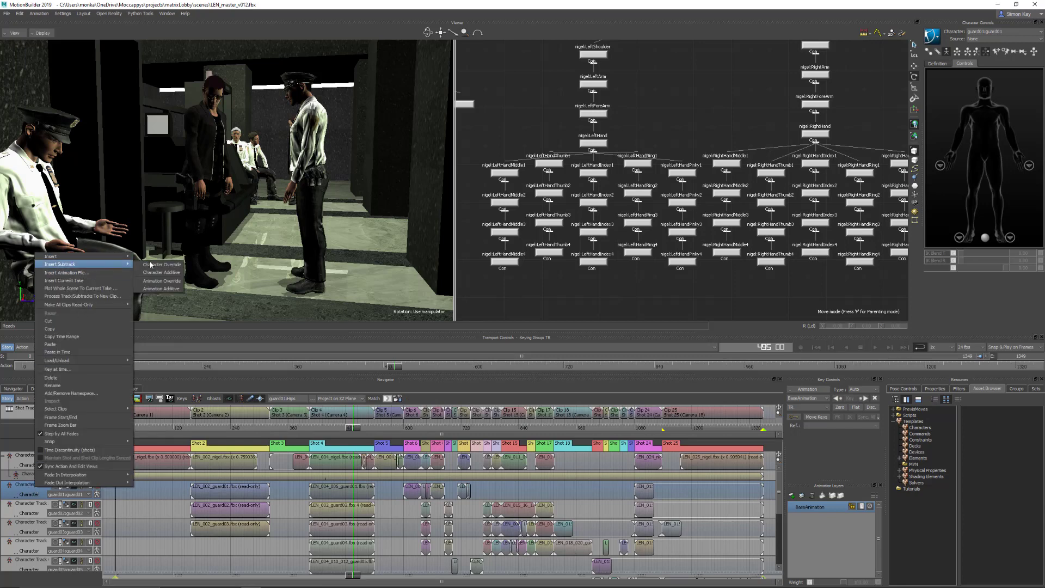
left_click(162, 272)
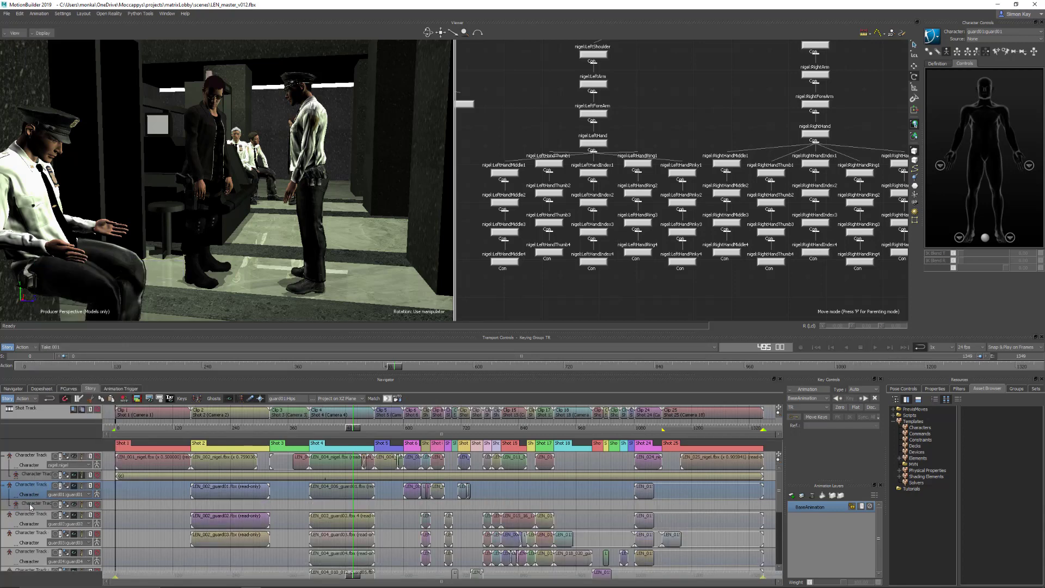
Copy nigel's finger-pose clip into guard01's subtrack and move it to start at frame 0
left_click(136, 502)
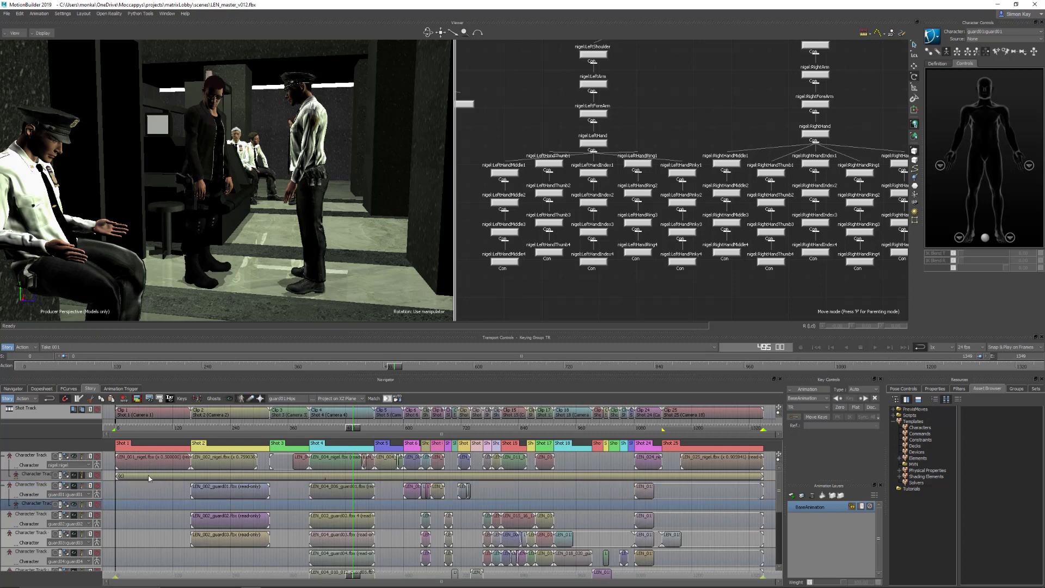
left_click(149, 477)
left_click(126, 504)
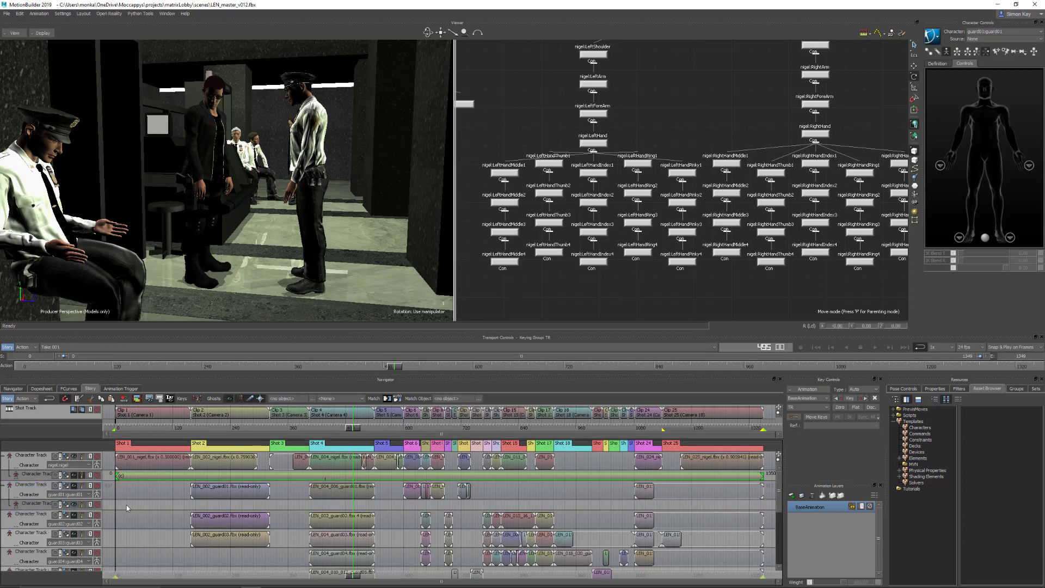
key("ctrl+v")
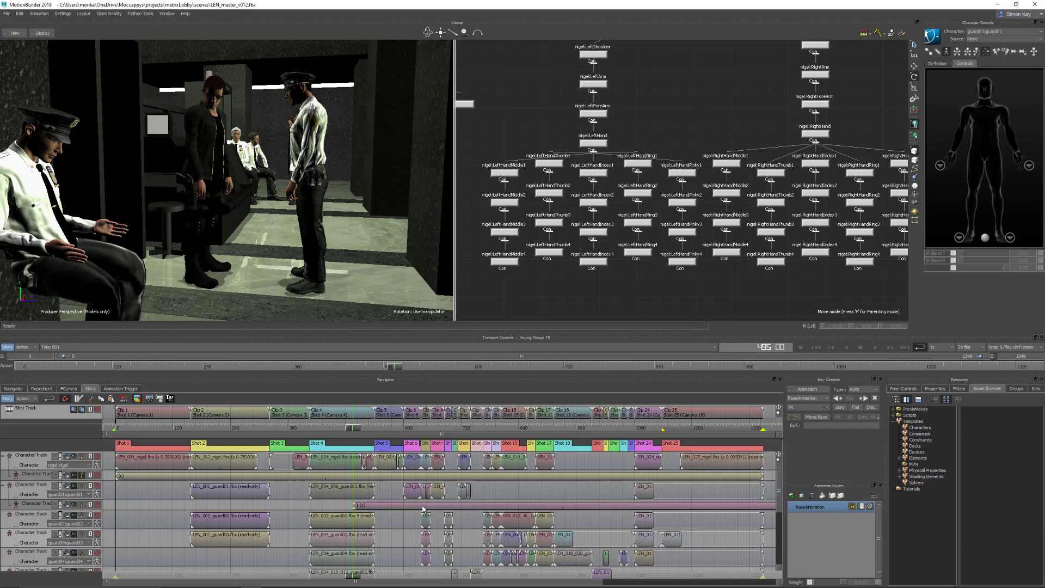
left_click_drag(423, 509, 193, 504)
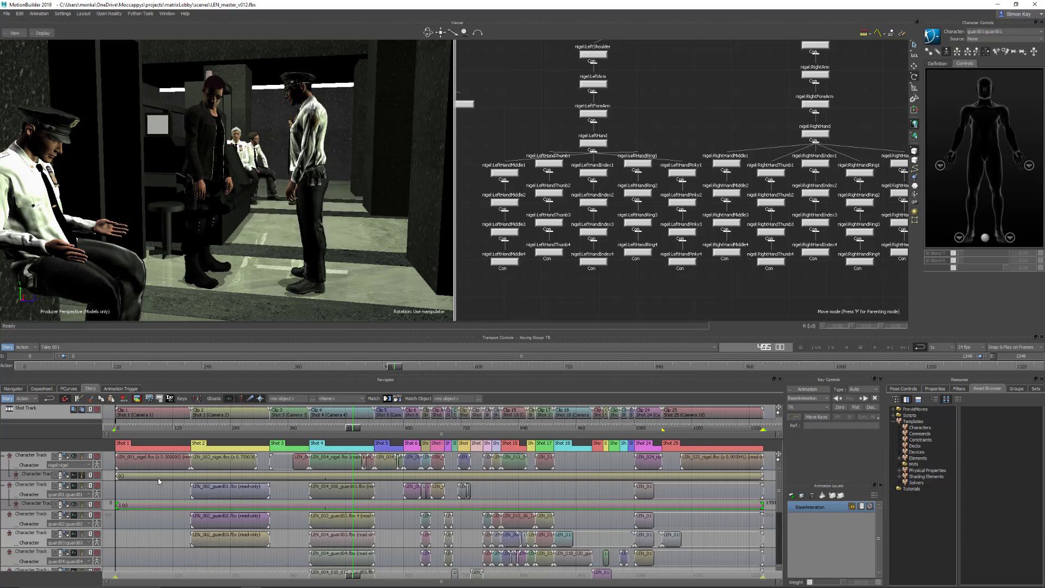
Give guard02 a Character Additive subtrack and paste the finger-pose clip into it, starting at the beginning of the timeline
right_click(32, 521)
left_click(67, 336)
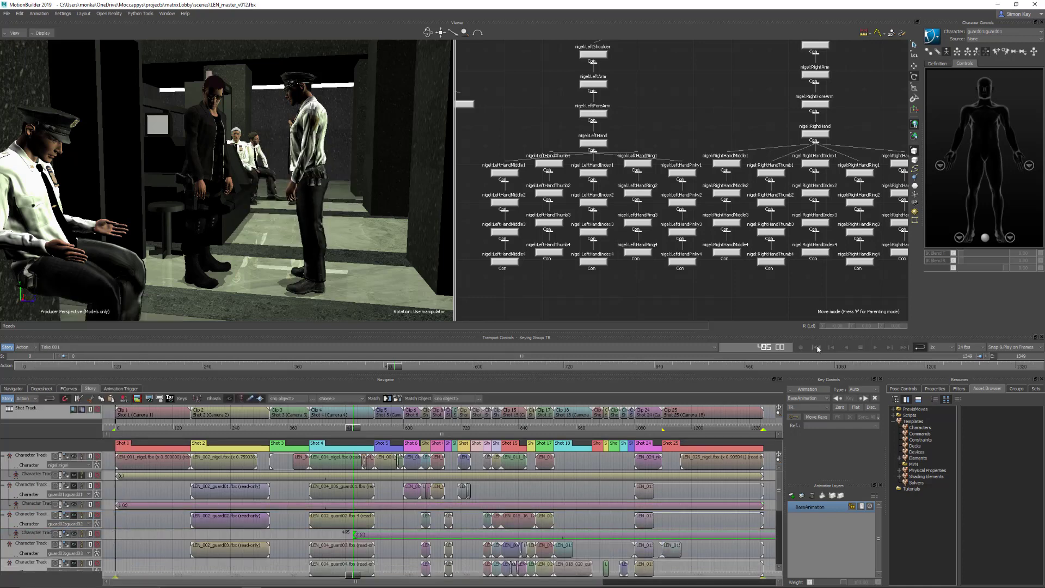
left_click(816, 346)
right_click(122, 534)
left_click(140, 383)
Add Character Additive subtracks to the remaining guard tracks, including guard05, and paste the finger-pose clip at frame 0
scroll(122, 517, "down", 3)
right_click(28, 493)
left_click(141, 279)
right_click(24, 525)
mouse_move(77, 303)
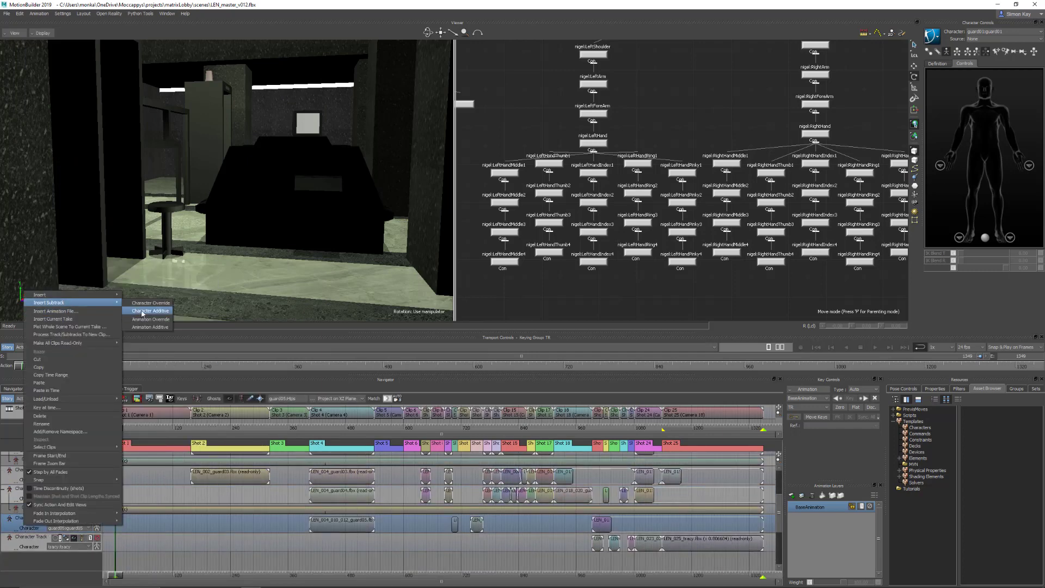
left_click(142, 311)
right_click(115, 566)
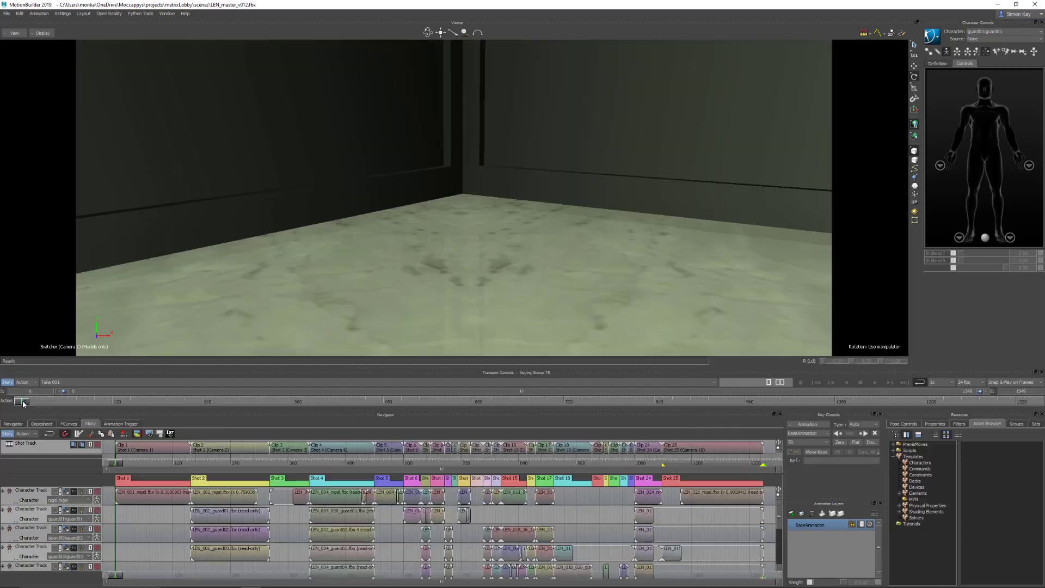
Review the whole edited sequence through the camera switcher, from the first frame to the last
left_click_drag(24, 403, 1003, 393)
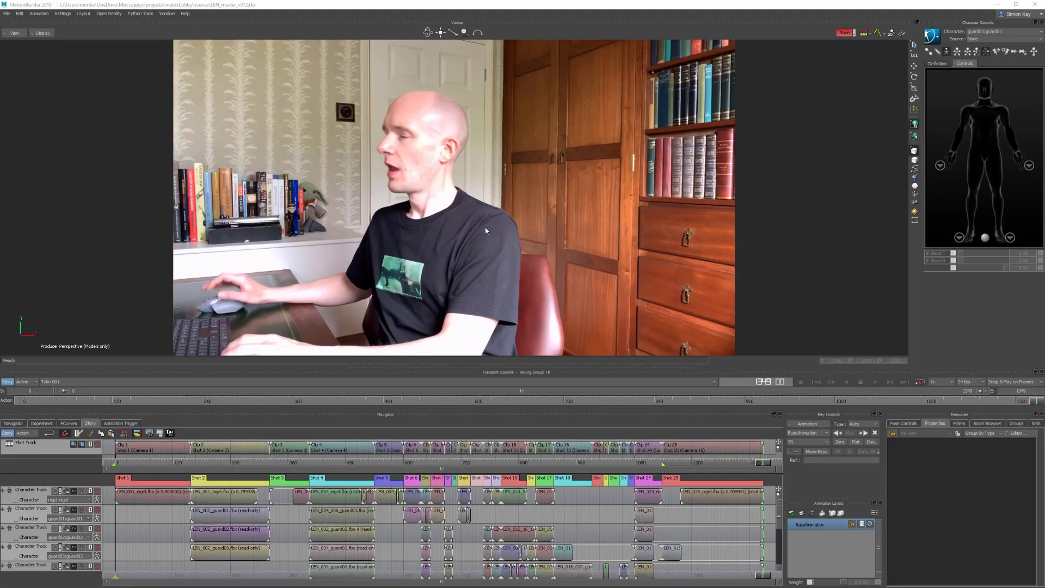